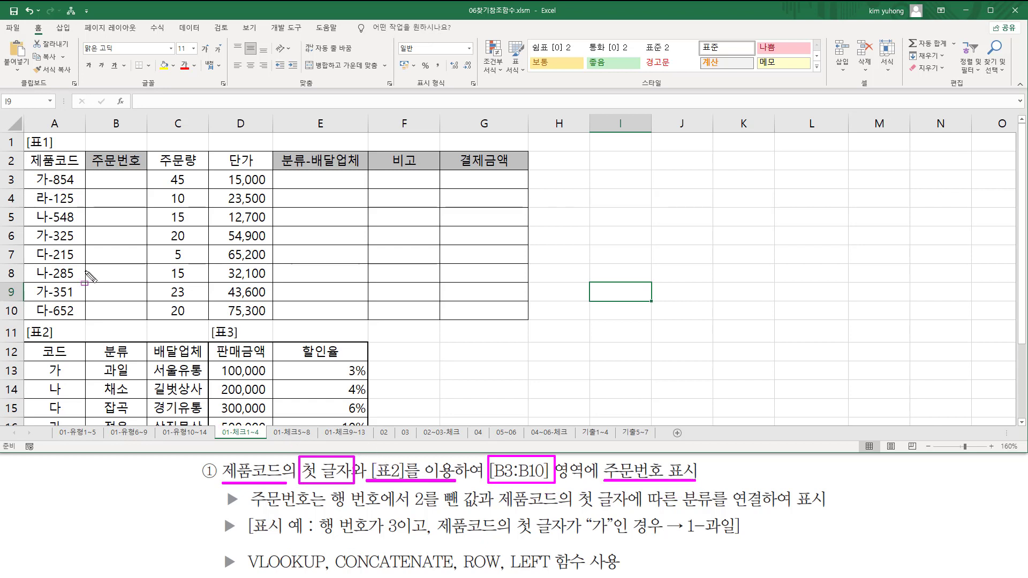
Step: Review the order-number task, marking the product codes' first letters, the 표2 range, target cells B3:B10 and the required functions
mouse_move(34, 170)
mouse_down()
mouse_move(51, 316)
mouse_move(77, 320)
mouse_move(50, 321)
mouse_up()
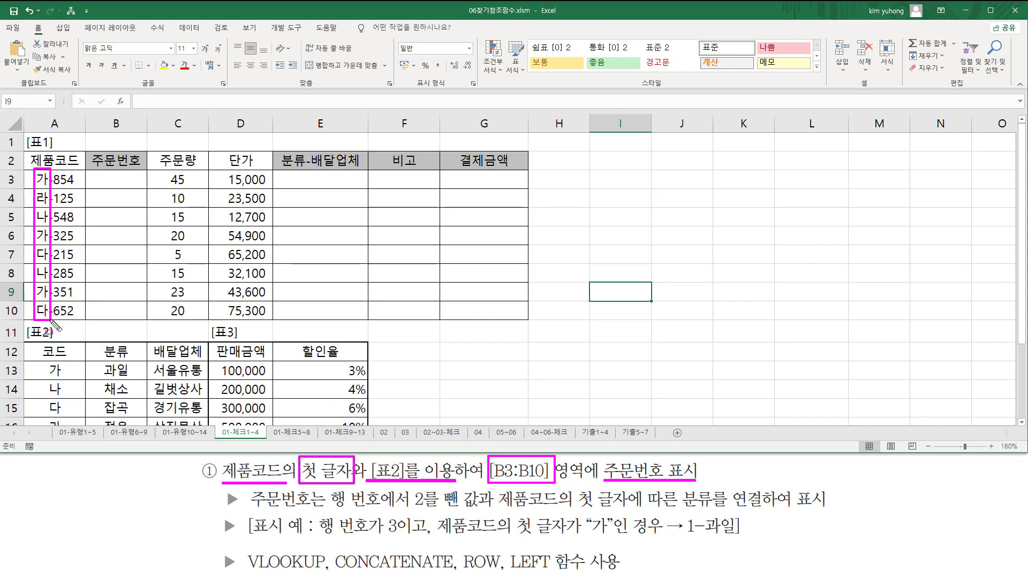
mouse_move(26, 361)
mouse_down()
mouse_move(156, 399)
mouse_move(178, 426)
mouse_move(211, 434)
mouse_up()
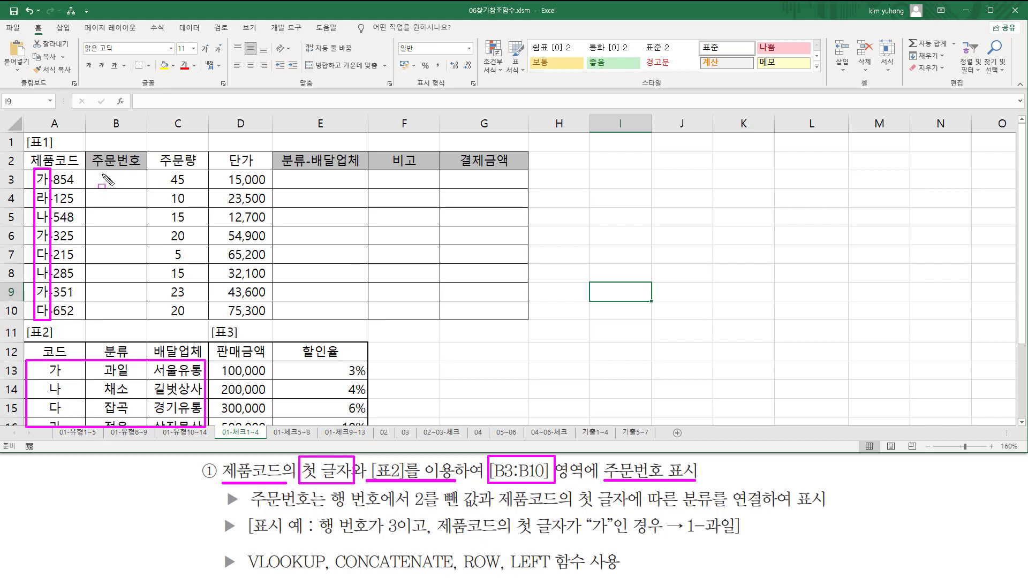
drag(104, 176, 135, 318)
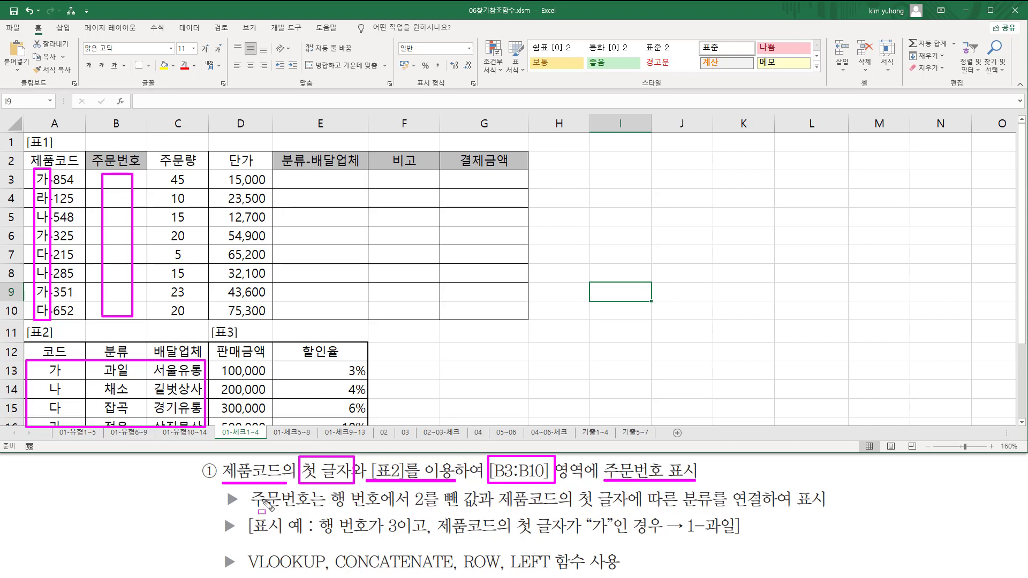
mouse_move(250, 512)
mouse_down()
mouse_move(686, 512)
mouse_move(762, 490)
mouse_up()
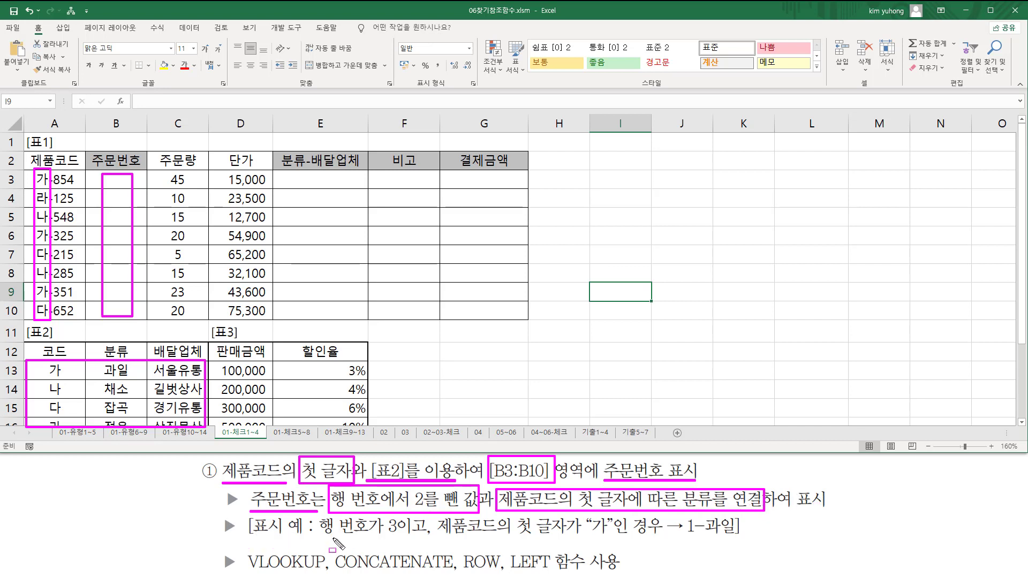
mouse_move(322, 539)
mouse_down()
mouse_move(585, 537)
mouse_move(607, 520)
mouse_move(606, 542)
mouse_up()
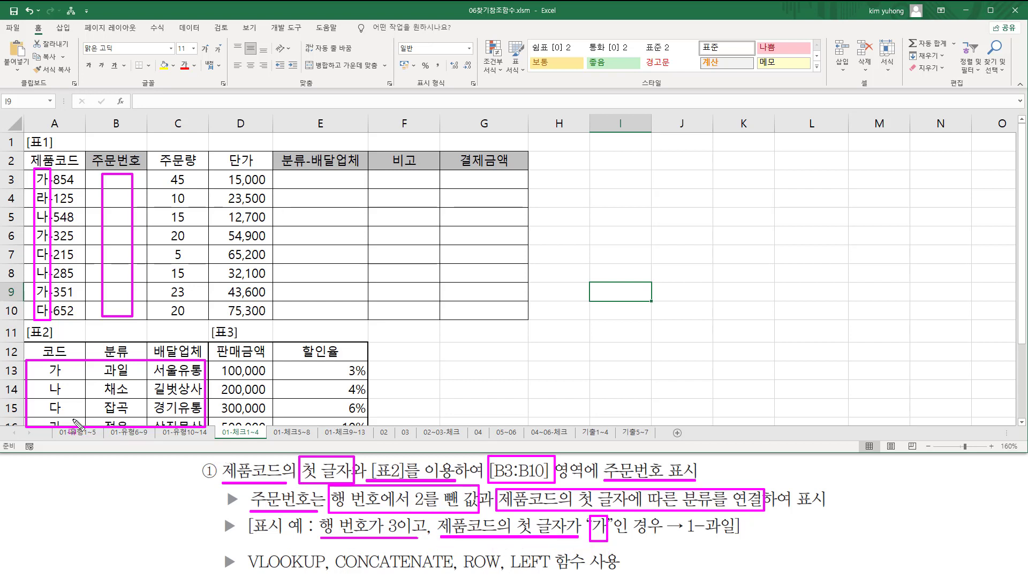
drag(46, 378, 127, 378)
mouse_move(686, 521)
mouse_down()
mouse_move(718, 540)
mouse_move(737, 536)
mouse_up()
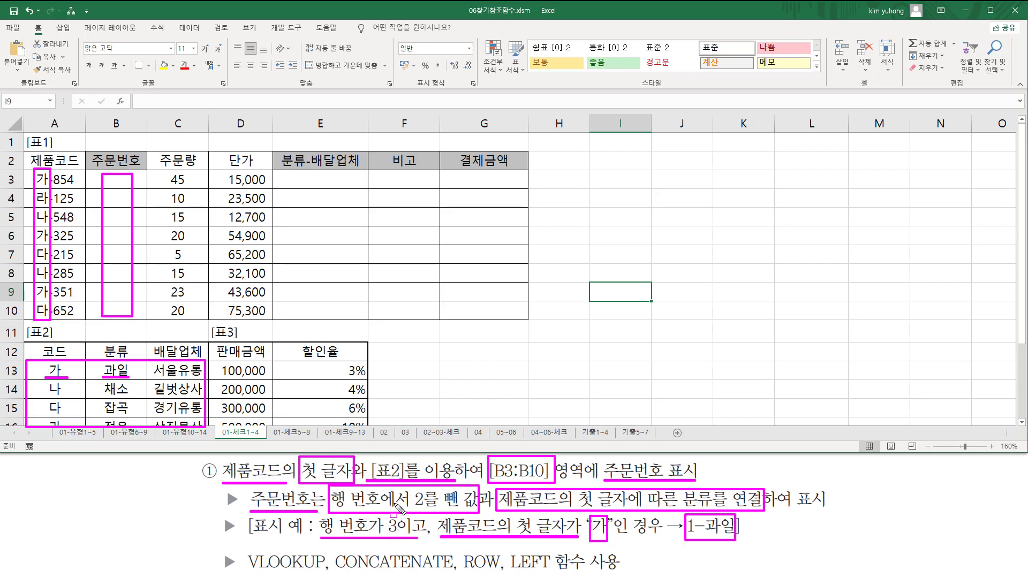
drag(421, 511, 474, 512)
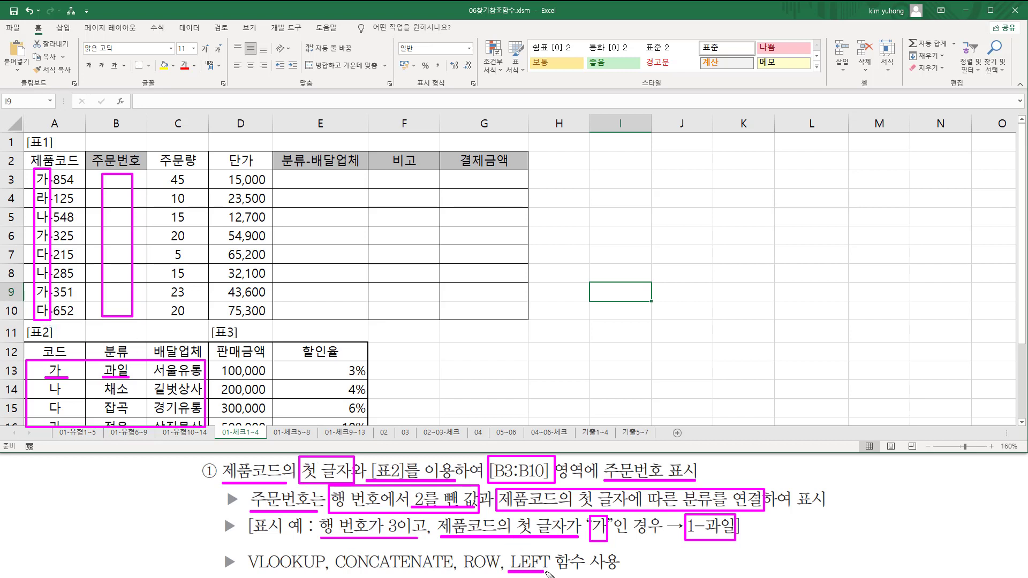
drag(545, 573, 553, 549)
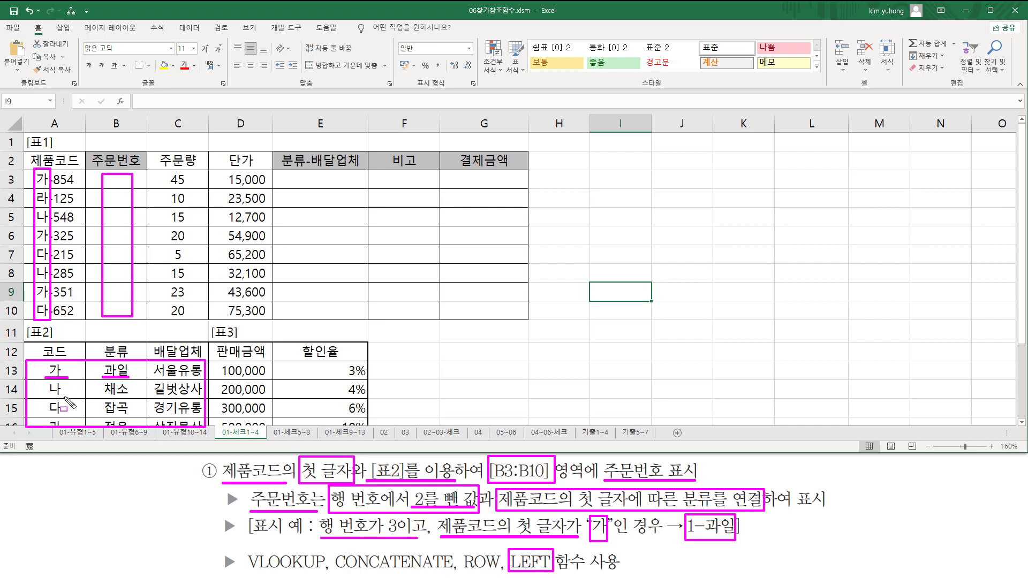
drag(245, 572, 319, 572)
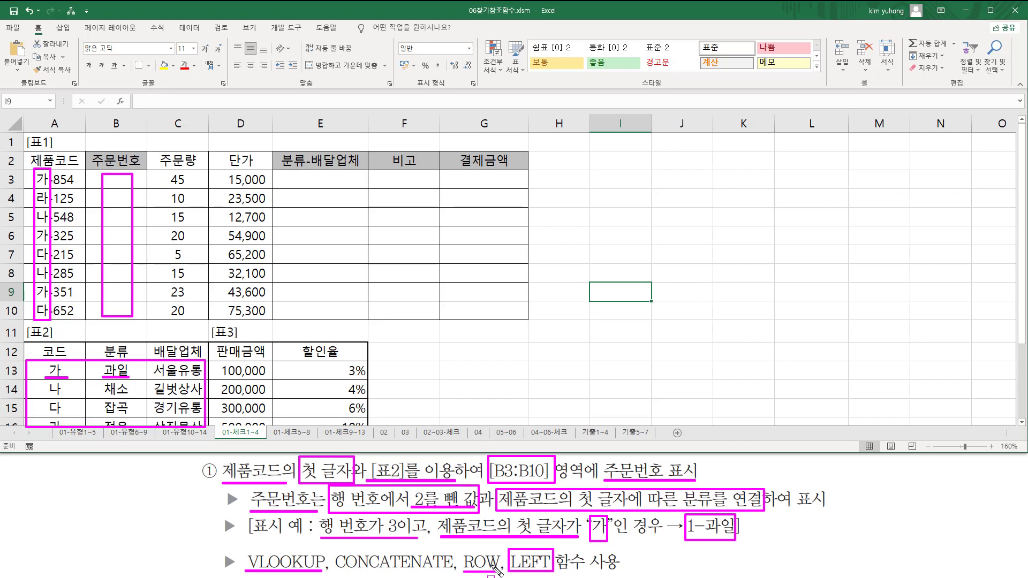
key(Escape)
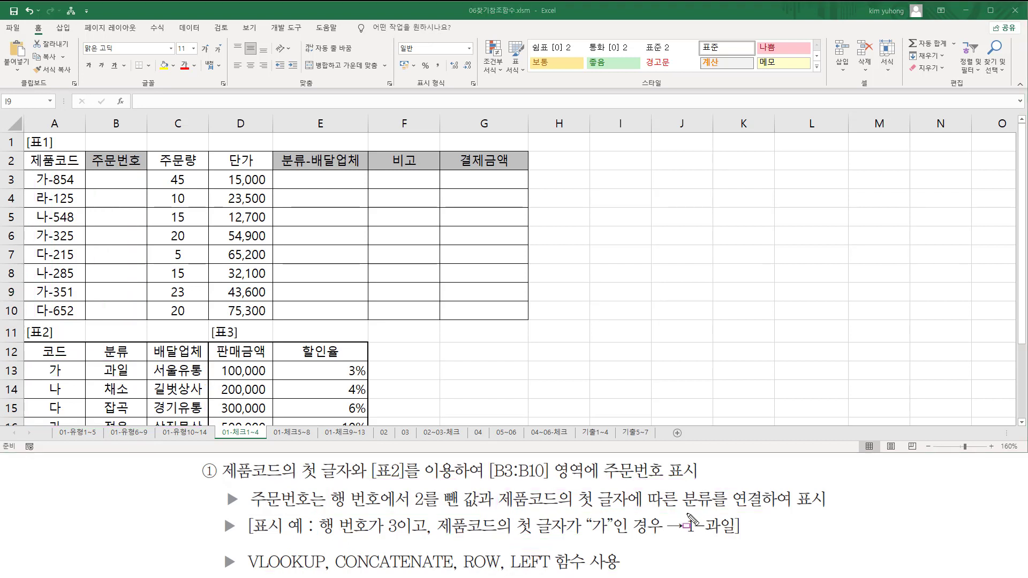
Step: Examine the parts of the example output 1-과일 and the CONCATENATE function that joins them
mouse_move(686, 513)
mouse_down()
mouse_move(696, 541)
mouse_move(737, 543)
mouse_up()
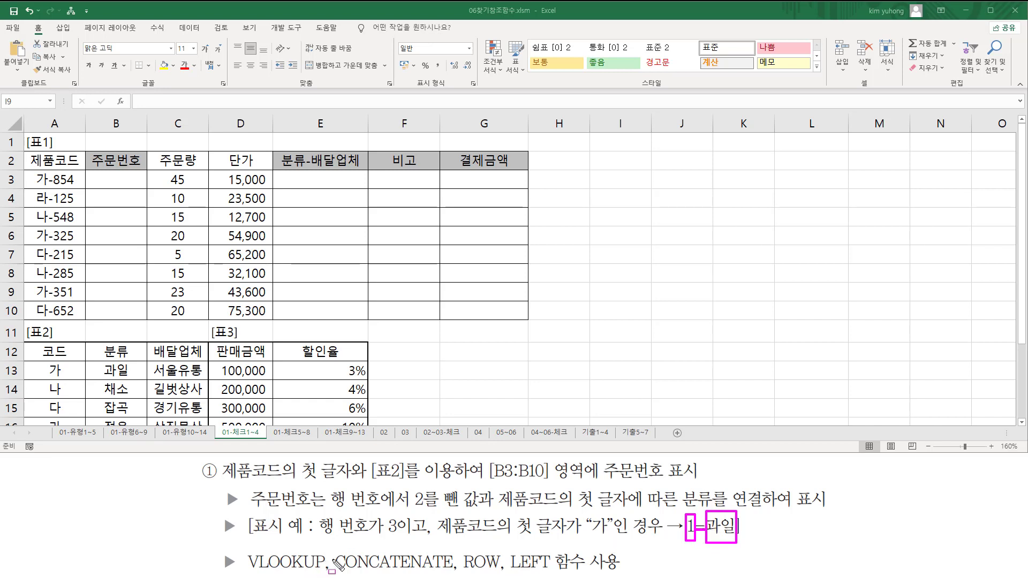
mouse_move(336, 561)
mouse_down()
mouse_move(354, 576)
mouse_move(456, 576)
mouse_up()
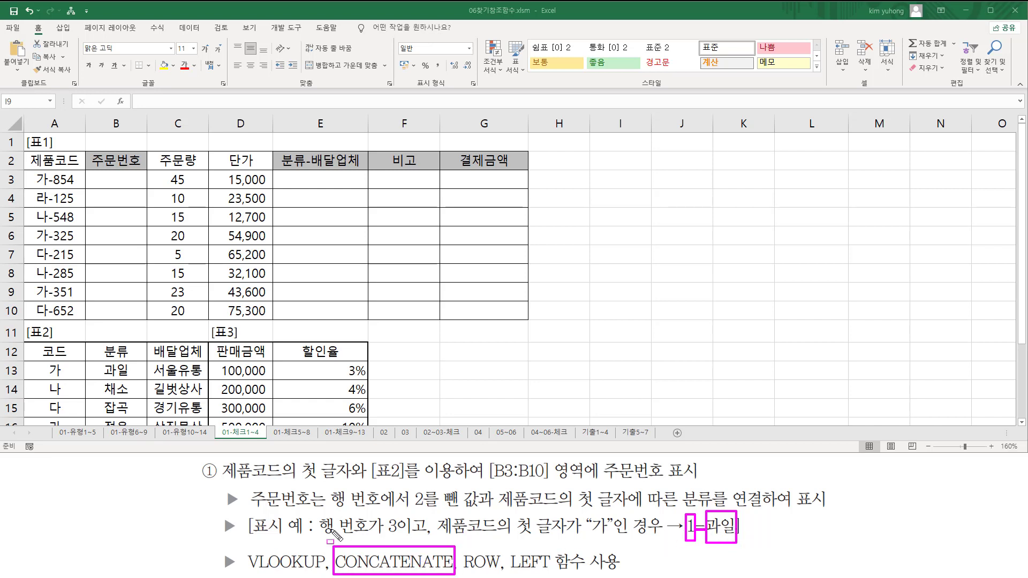
key(Escape)
Step: Select cell B3 and examine the code and category columns of 표2 against the product code's first letter
click(117, 180)
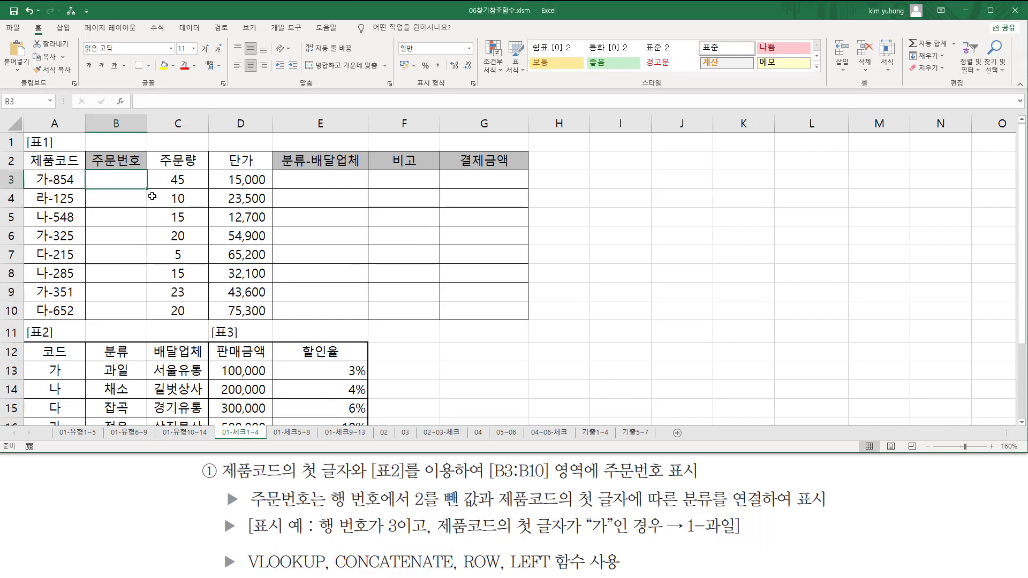
key(ctrl+2)
mouse_move(24, 362)
mouse_down()
mouse_move(182, 378)
mouse_move(207, 431)
mouse_move(206, 418)
mouse_up()
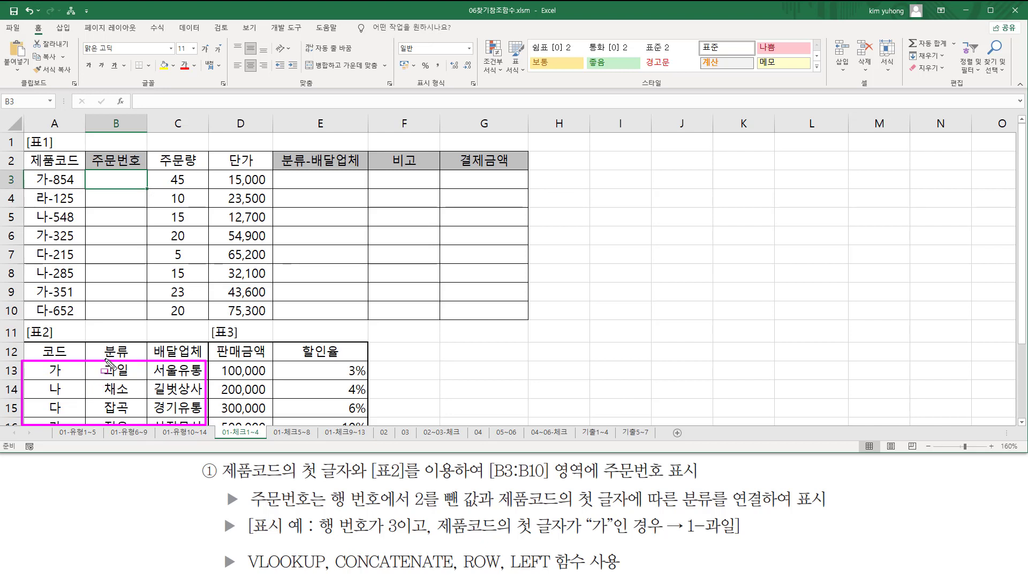
drag(106, 361, 131, 431)
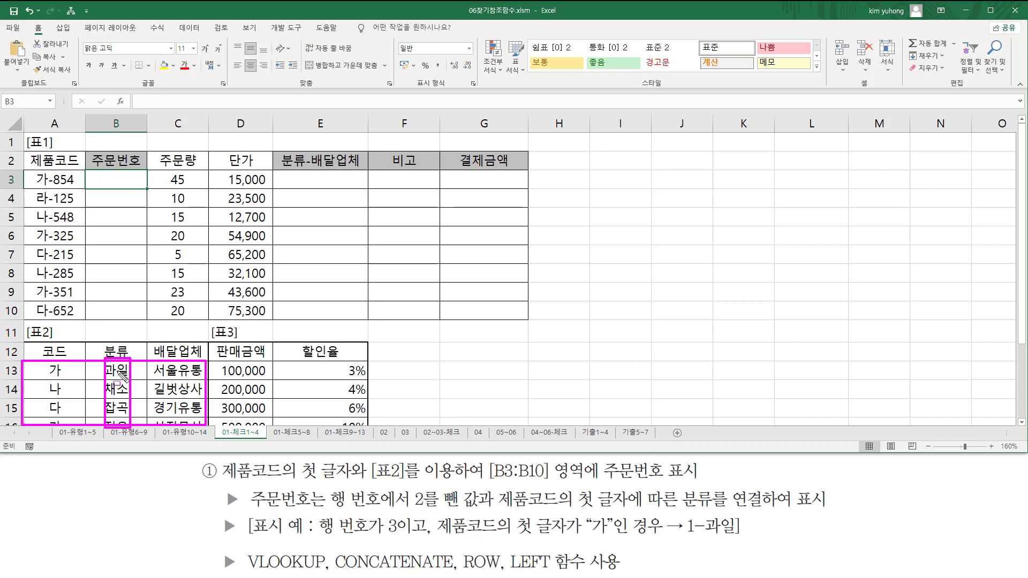
drag(47, 364, 61, 417)
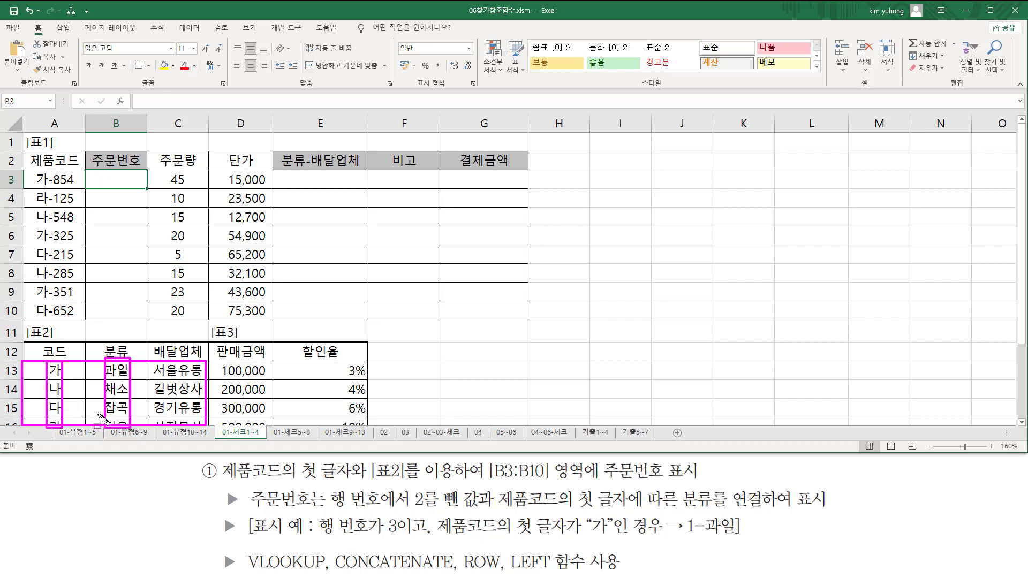
mouse_move(36, 170)
mouse_down()
mouse_move(36, 300)
mouse_move(48, 267)
mouse_move(47, 171)
mouse_up()
key(Escape)
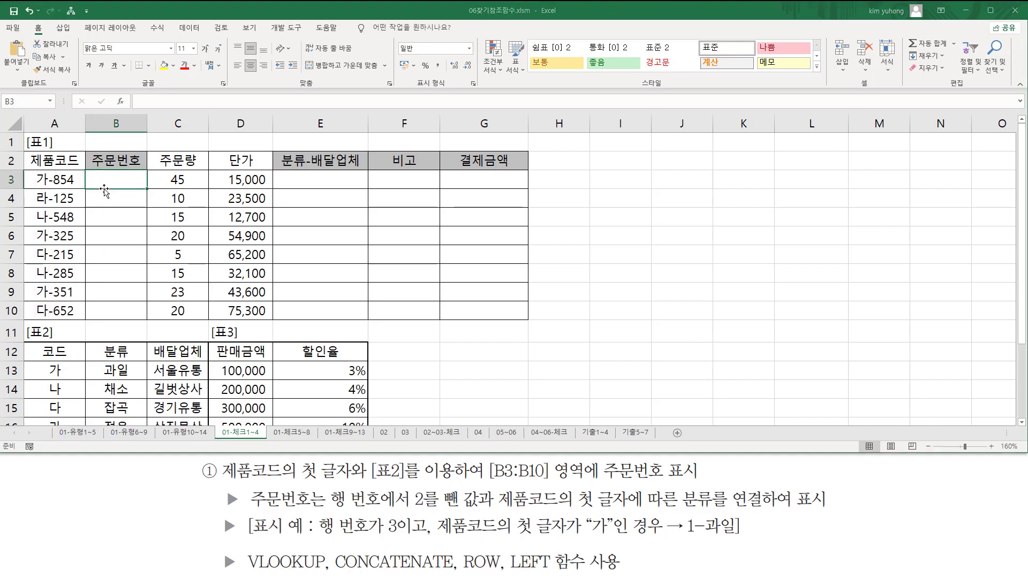
Step: Enter =LEFT(A3,1) in B3 to extract the product code's first letter, and fill the formula down to B10
text(=)
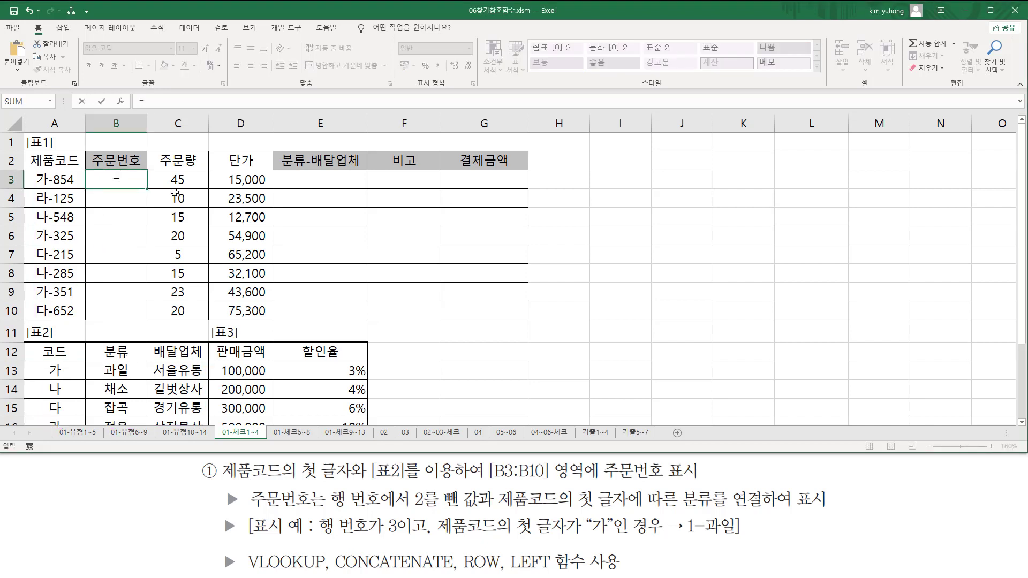
text(le)
key(Tab)
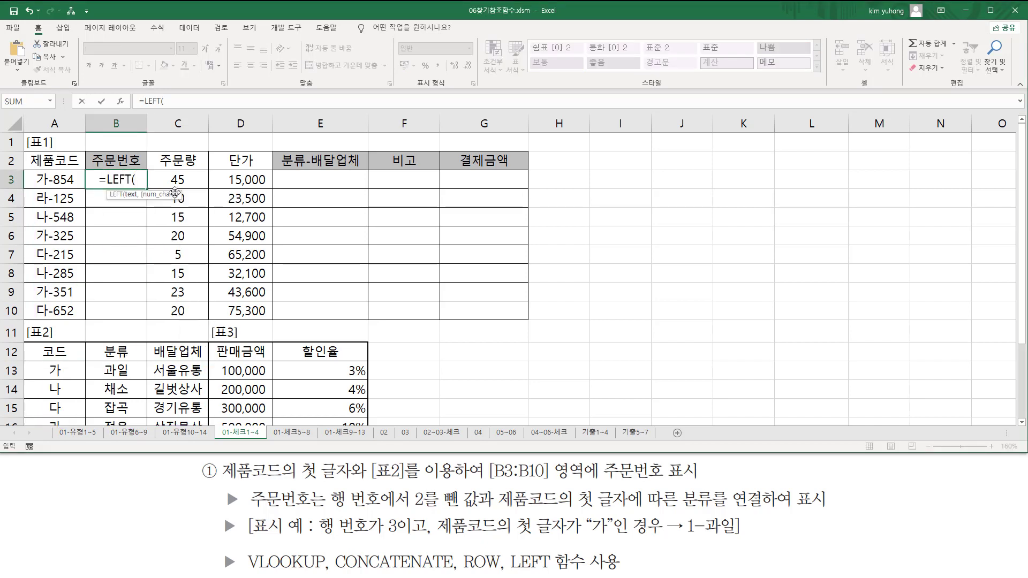
key(Left)
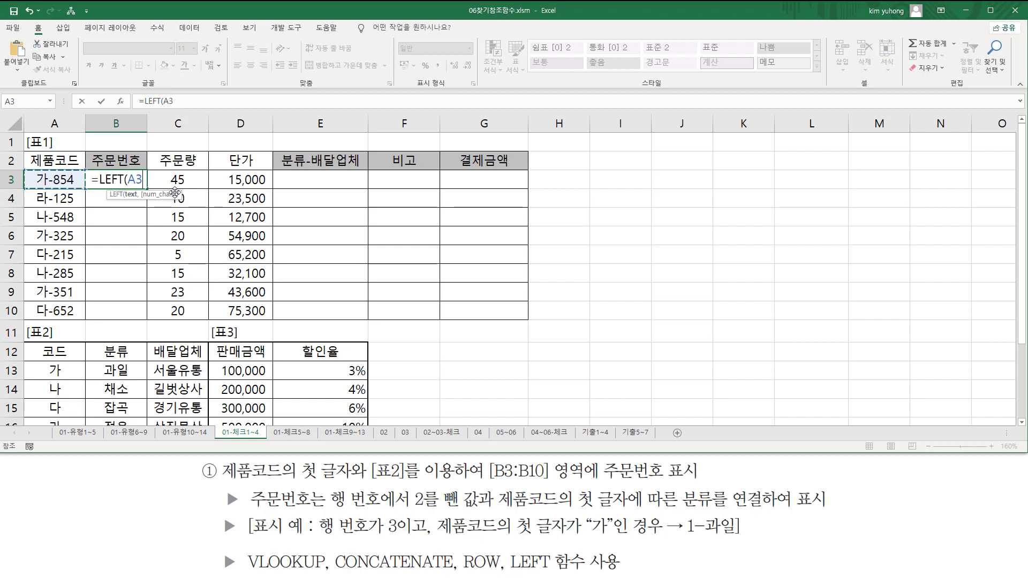
text(,1))
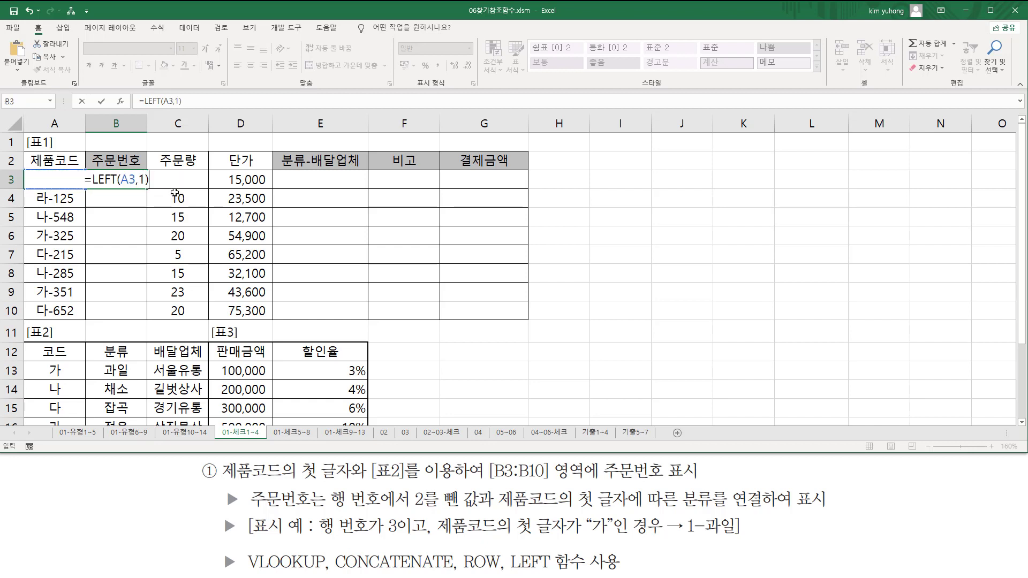
key(Return)
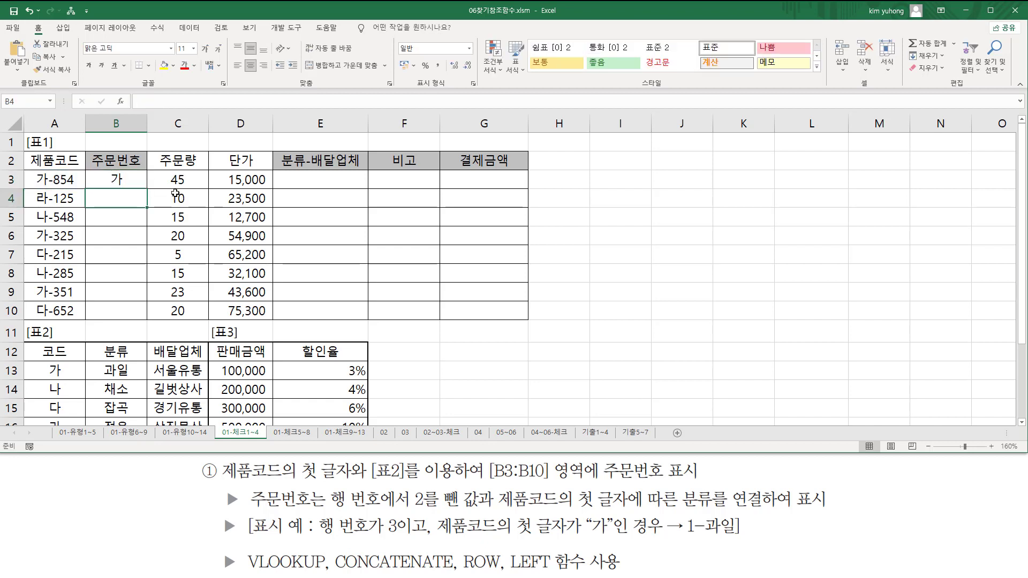
click(125, 177)
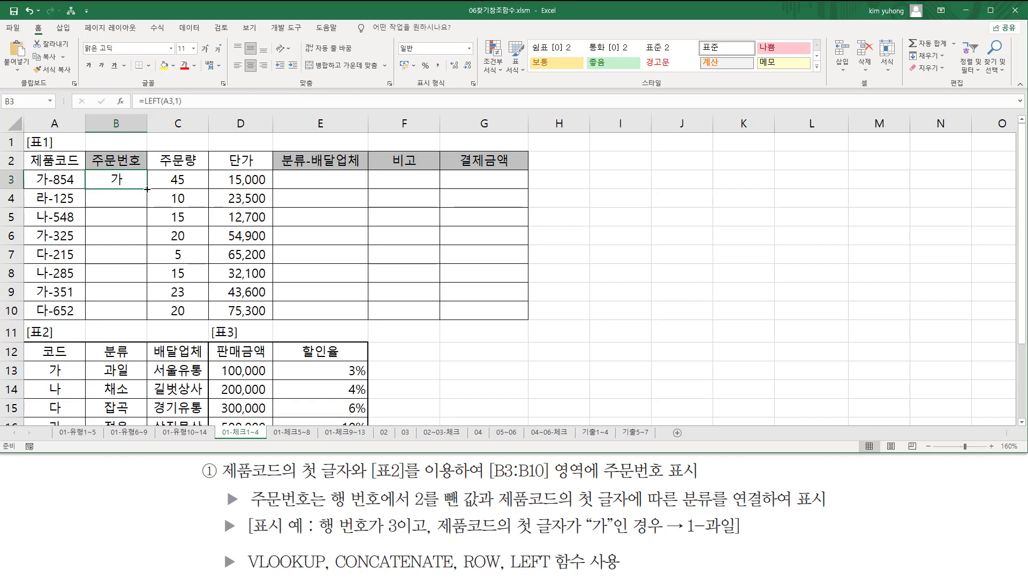
drag(147, 189, 145, 313)
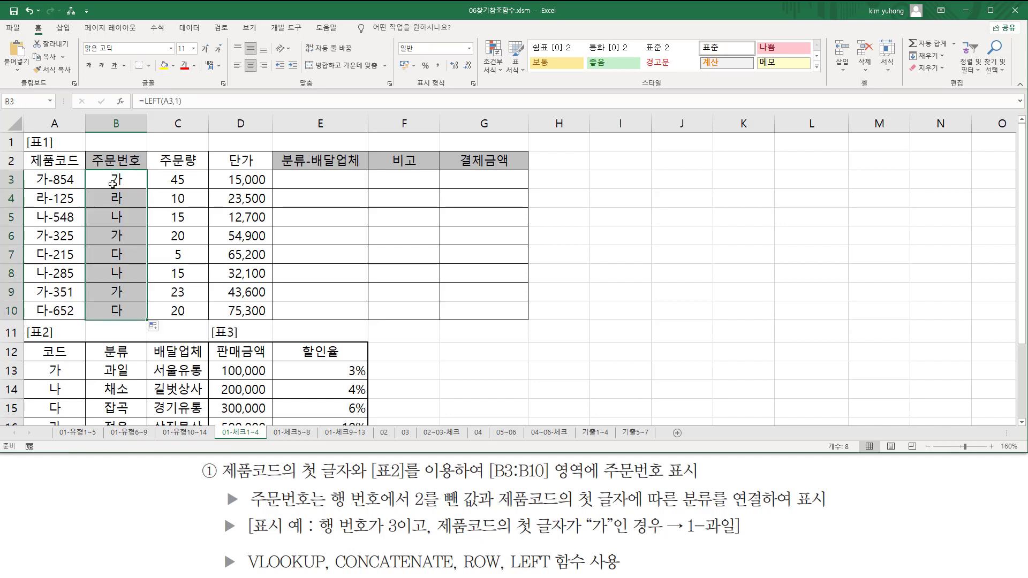
Step: Compare the extracted letters in B3:B10 with the first letters of the product codes in column A
key(ctrl+2)
drag(109, 168, 126, 320)
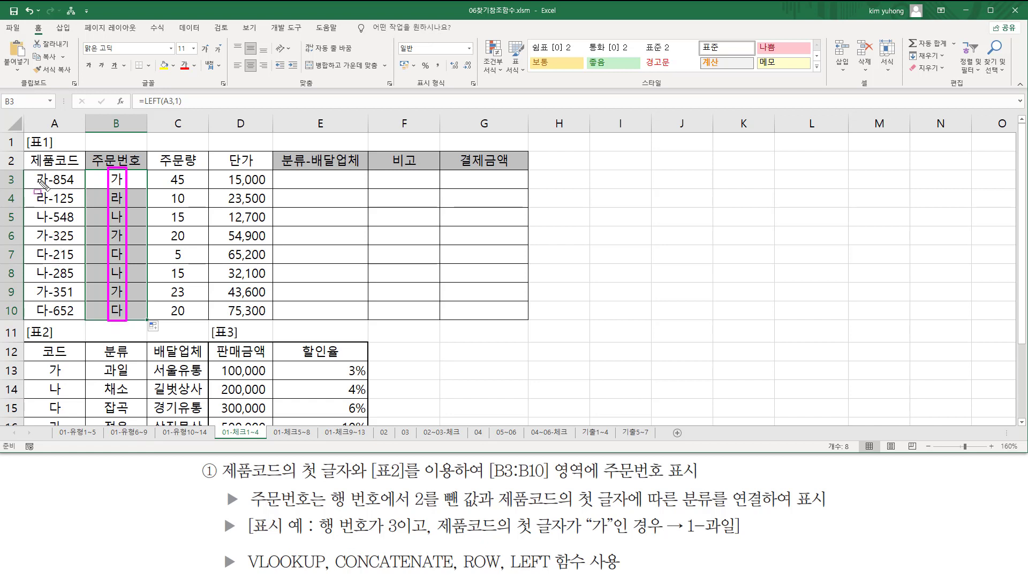
drag(32, 167, 52, 322)
key(Escape)
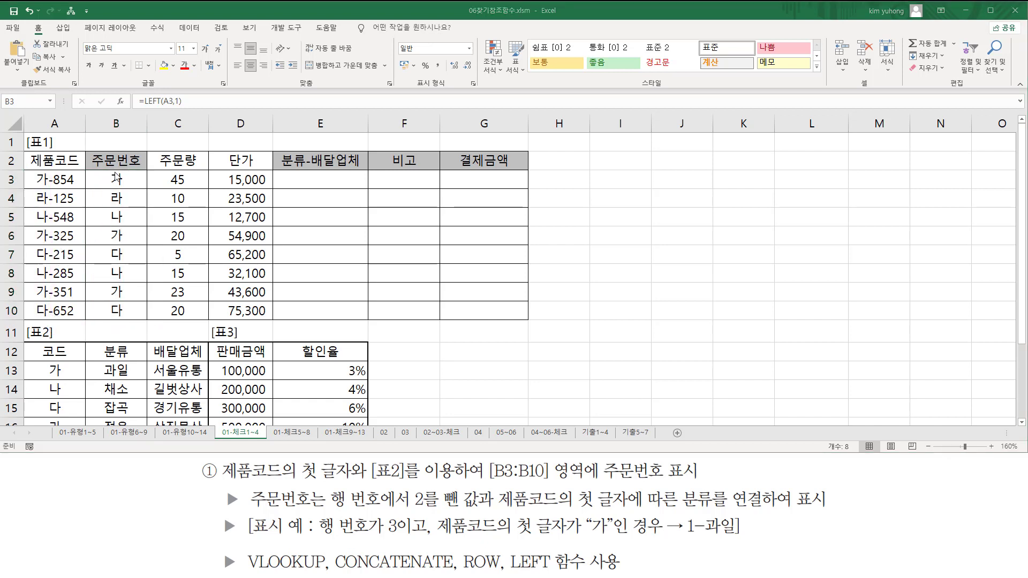
Step: Wrap the LEFT(A3,1) formula in B3 in a VLOOKUP function, using it as the lookup value
click(116, 177)
double_click(118, 179)
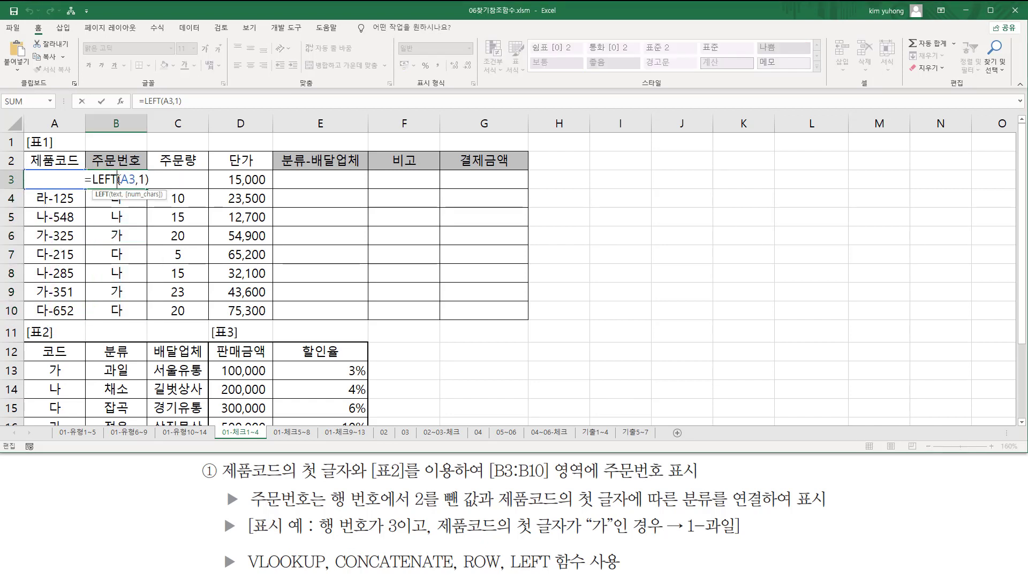
click(92, 179)
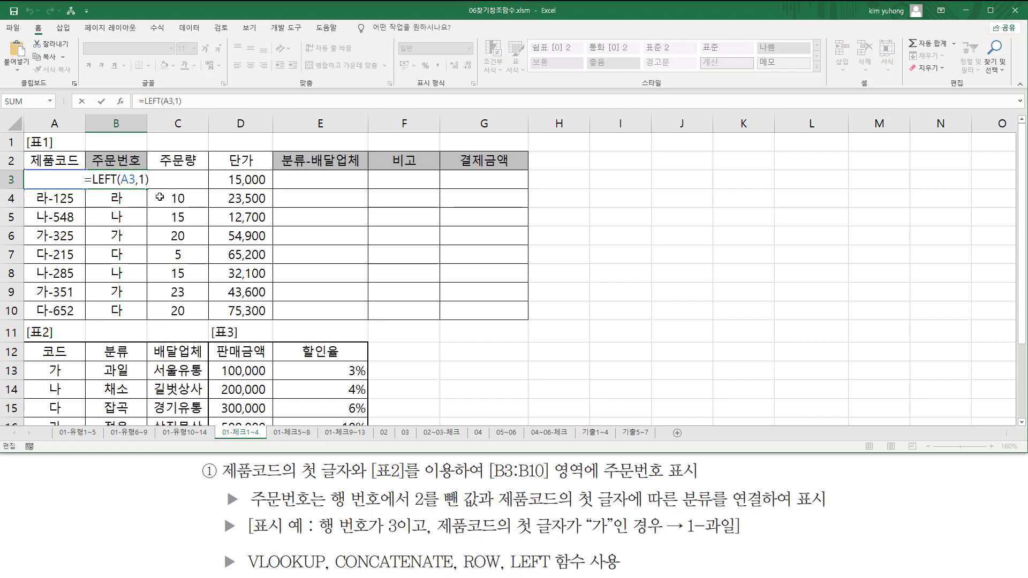
text(vlo)
key(Tab)
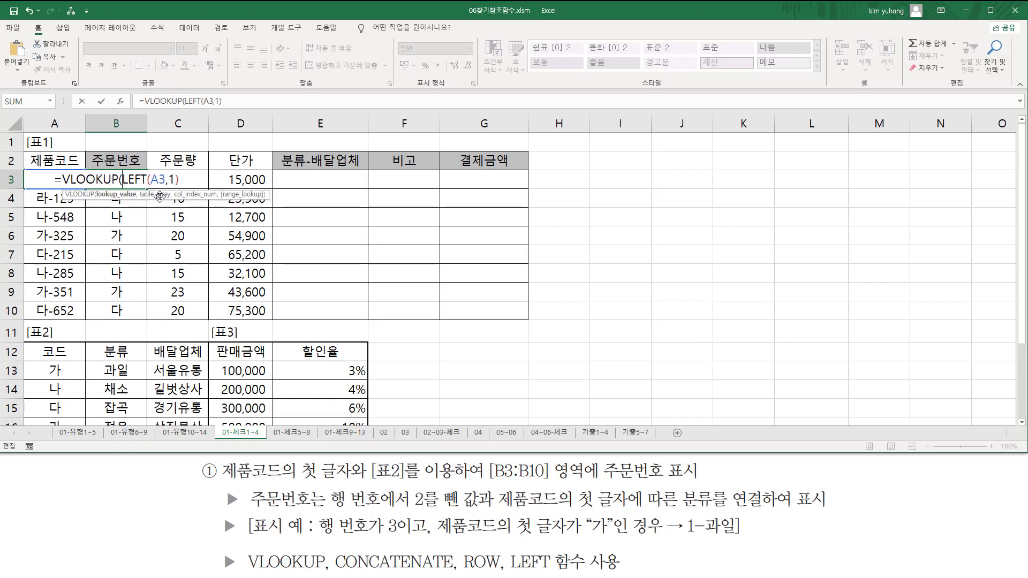
key(shift+End)
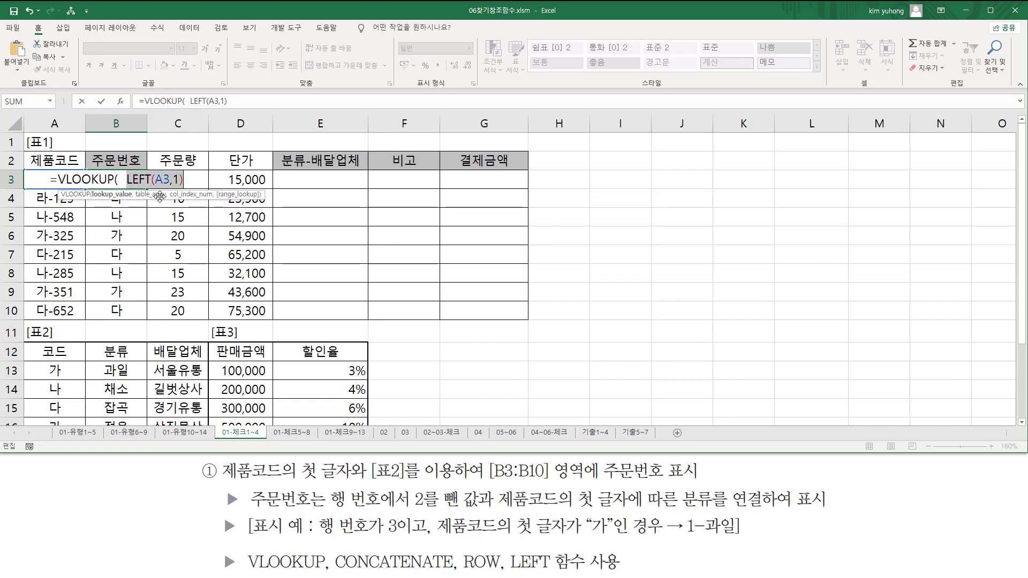
click(198, 179)
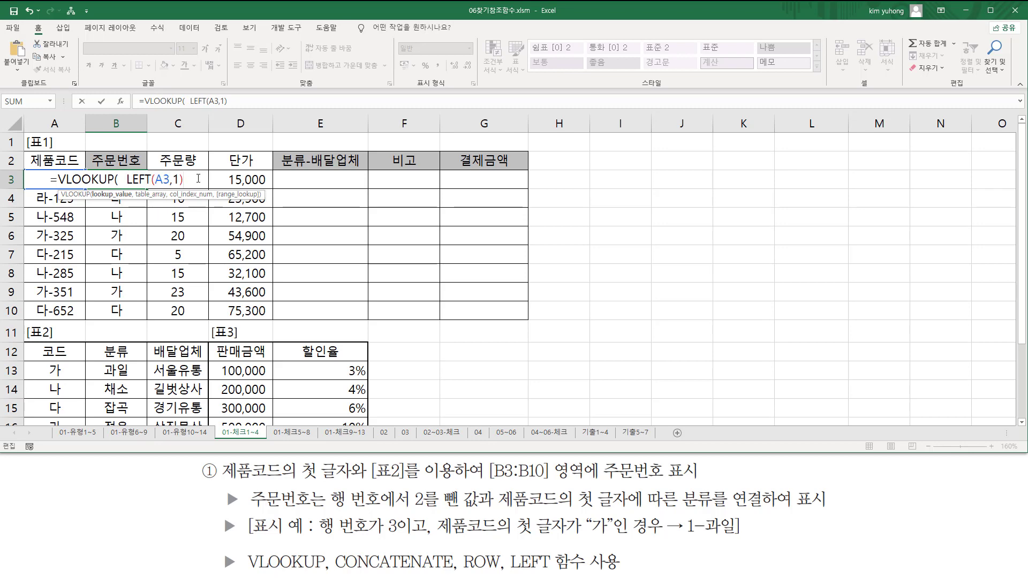
Step: Add the absolute range $A$13:$C$16 from 표2 as the VLOOKUP table array and begin the column index argument
text(,)
drag(47, 372, 159, 394)
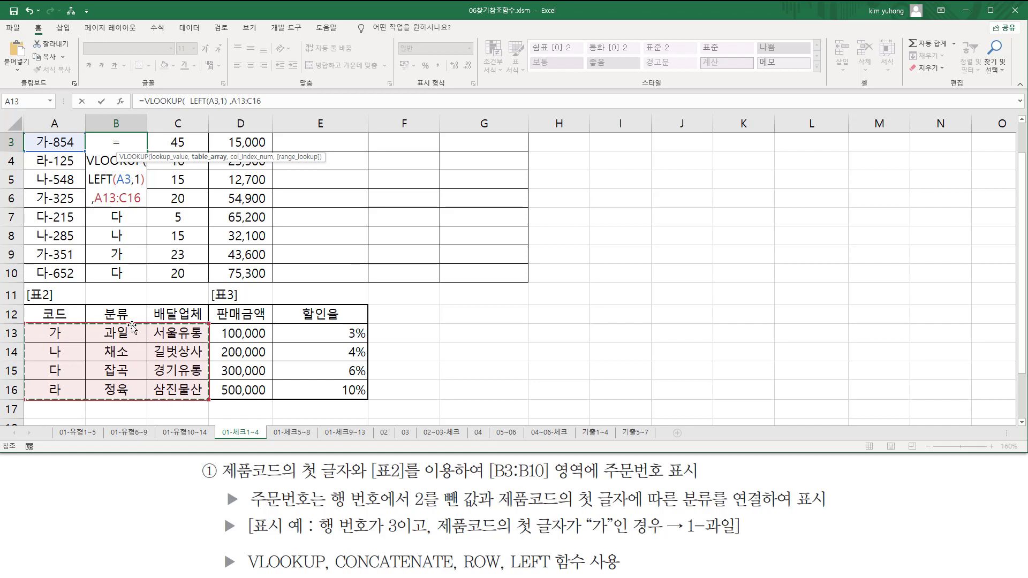
key(F4)
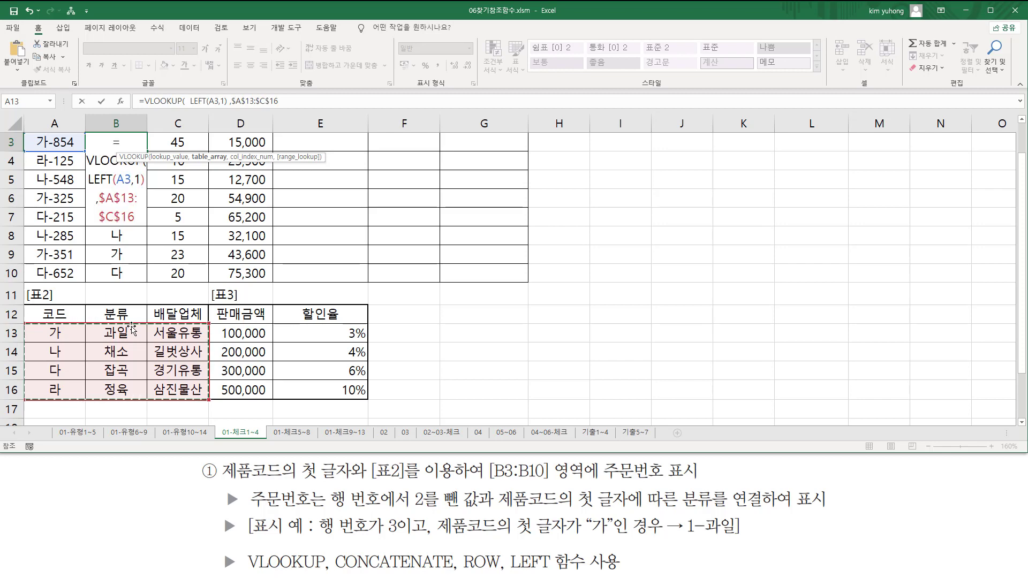
scroll(131, 327, up, 1)
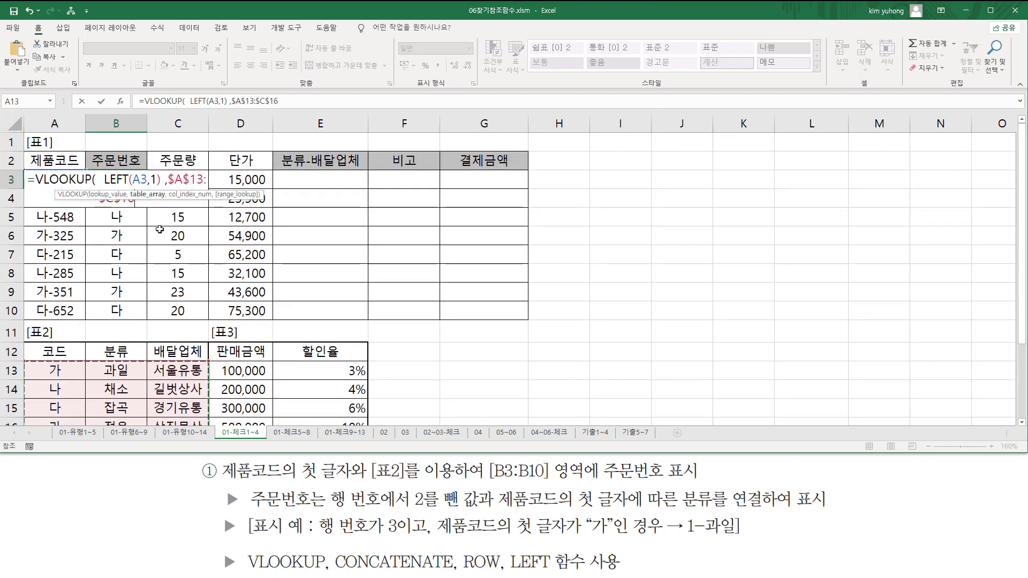
text(,)
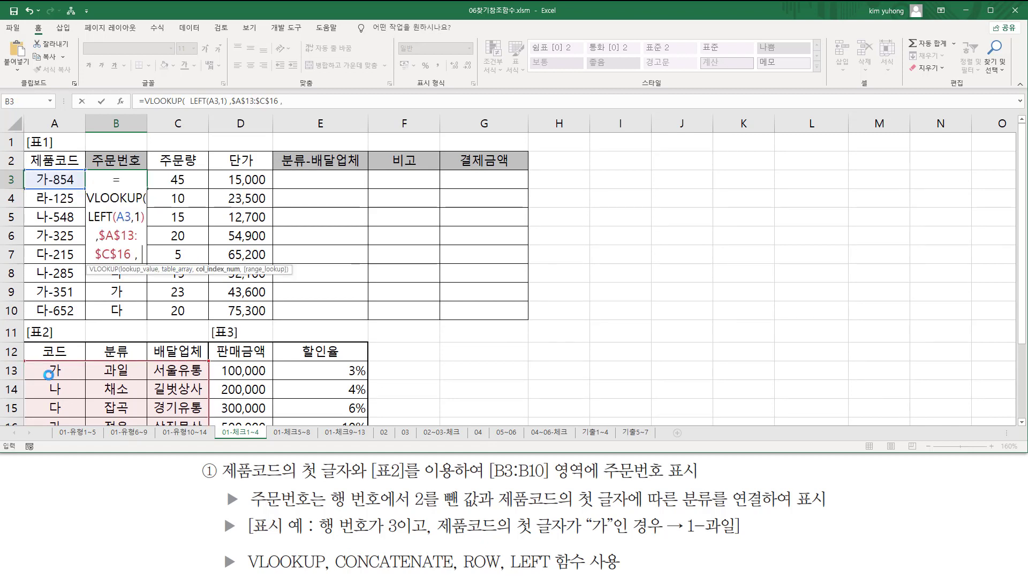
Step: Set the VLOOKUP column index in B3 to 2 so it returns the 분류 column of 표2
mouse_move(26, 358)
mouse_down()
mouse_move(79, 394)
mouse_move(210, 429)
mouse_up()
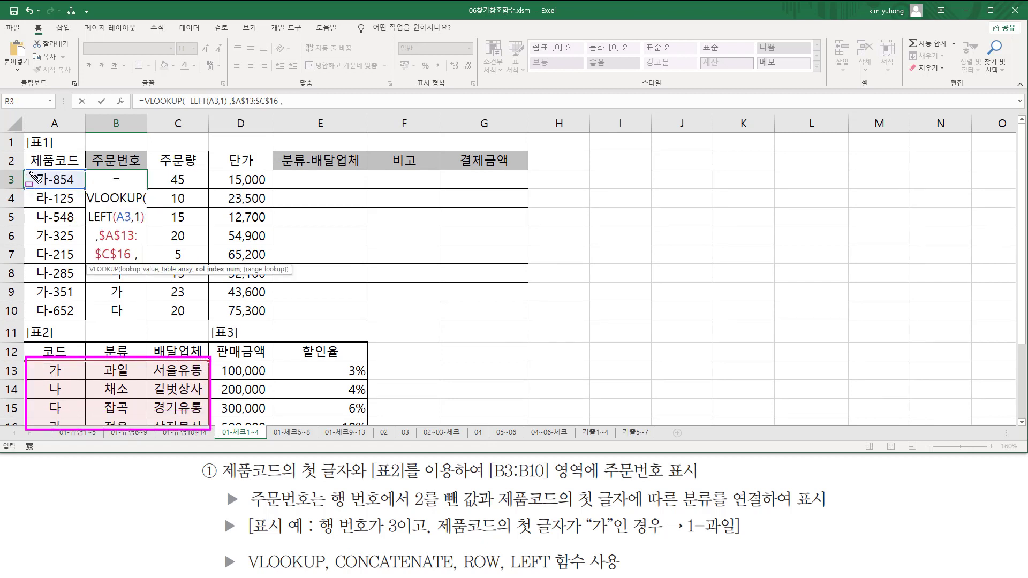
drag(37, 168, 47, 188)
drag(50, 361, 64, 379)
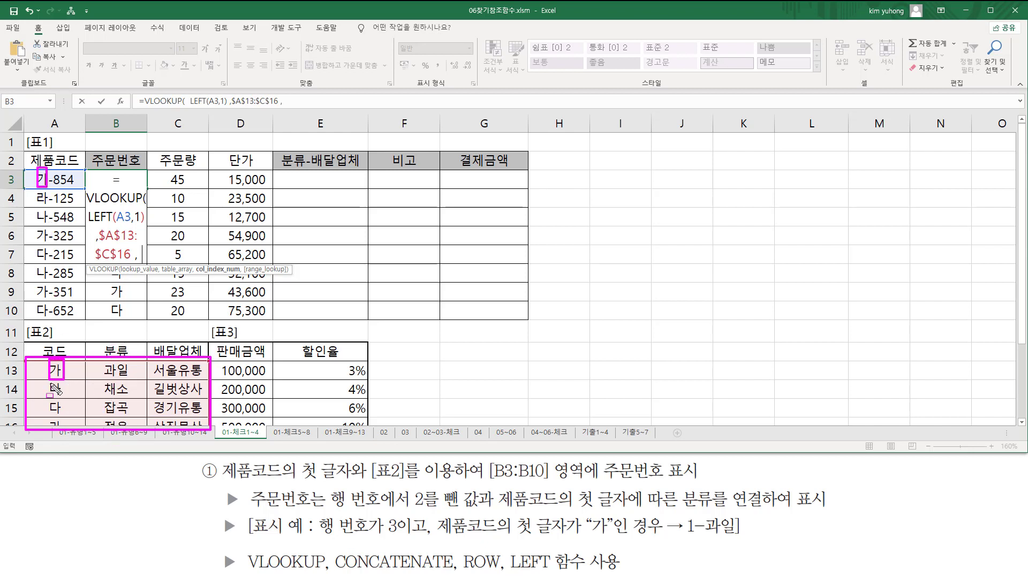
drag(27, 359, 208, 429)
drag(104, 338, 133, 431)
key(Escape)
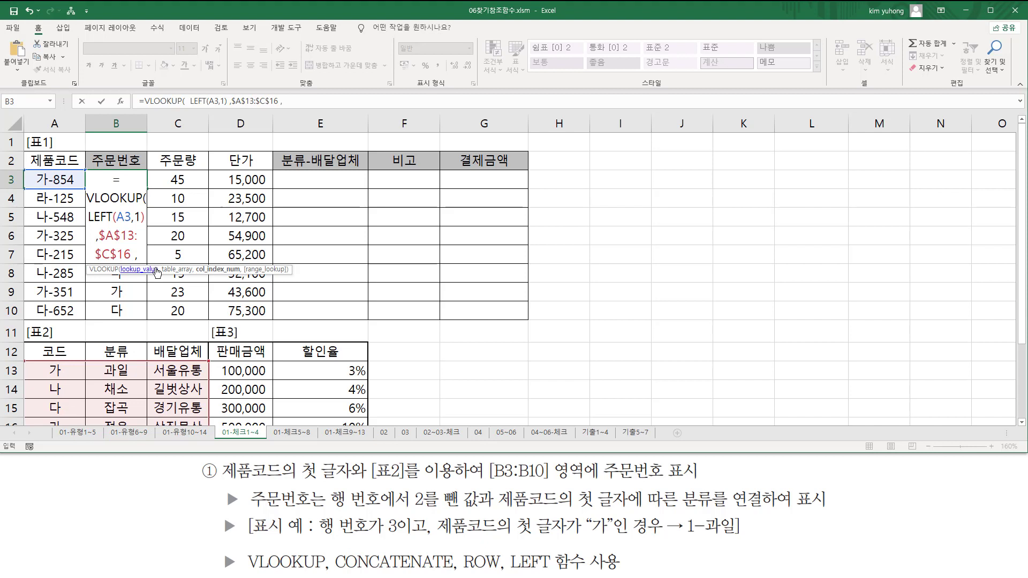
text(2 ,)
Step: Finish the VLOOKUP in B3 with FALSE for an exact match and fill the formula down to B10
drag(33, 167, 49, 191)
drag(25, 360, 207, 430)
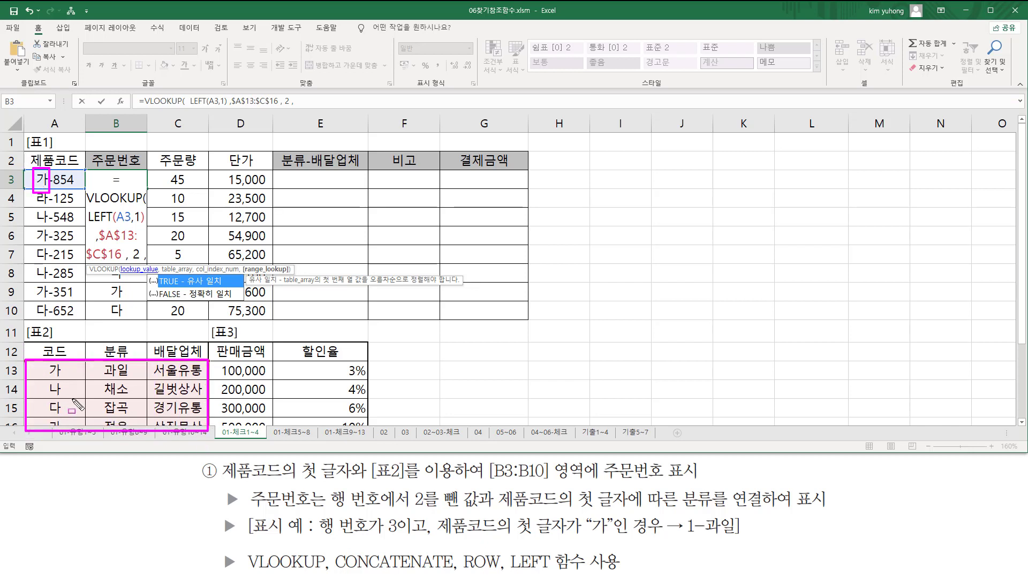
key(Escape)
click(155, 255)
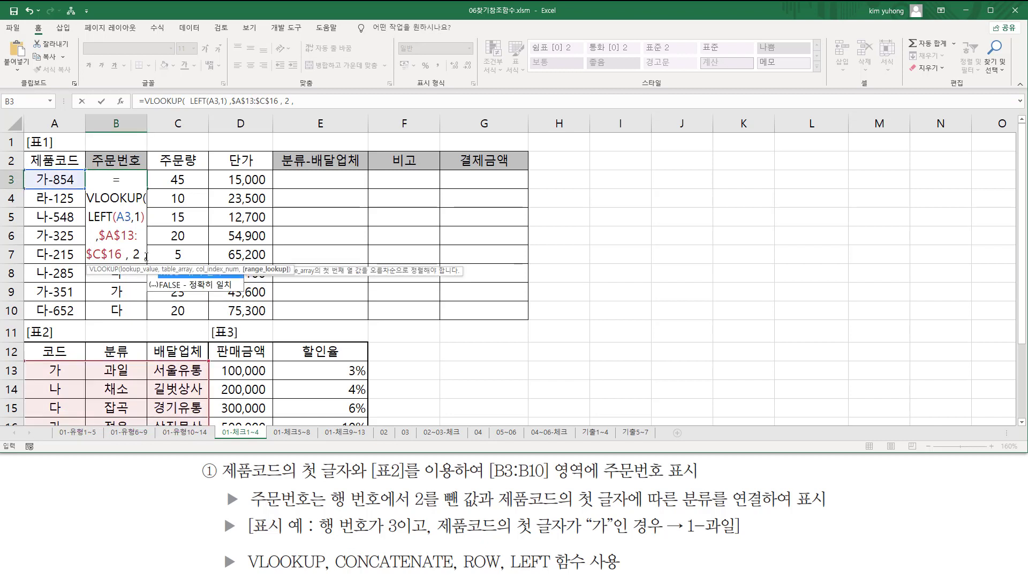
click(145, 256)
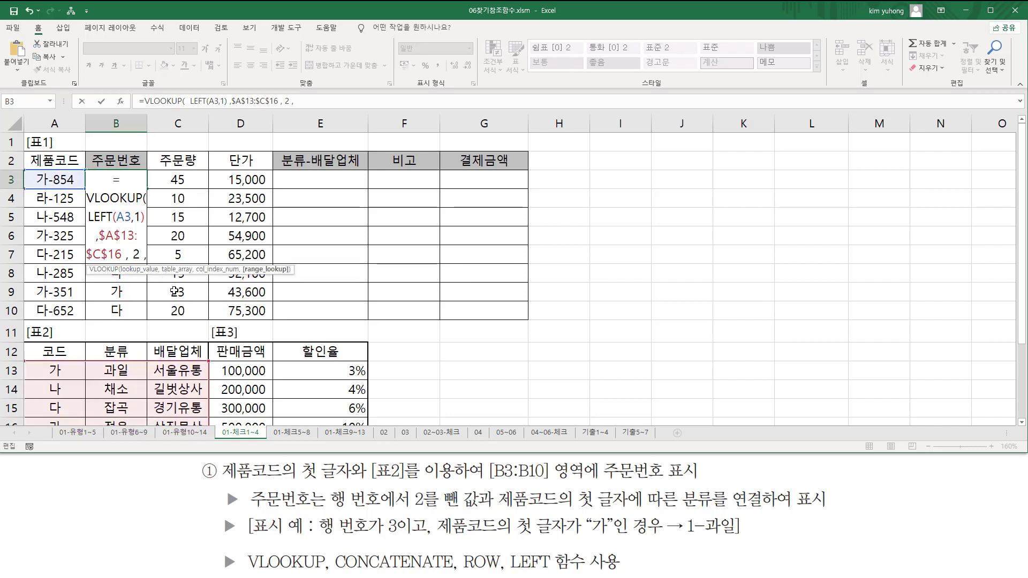
text(fals)
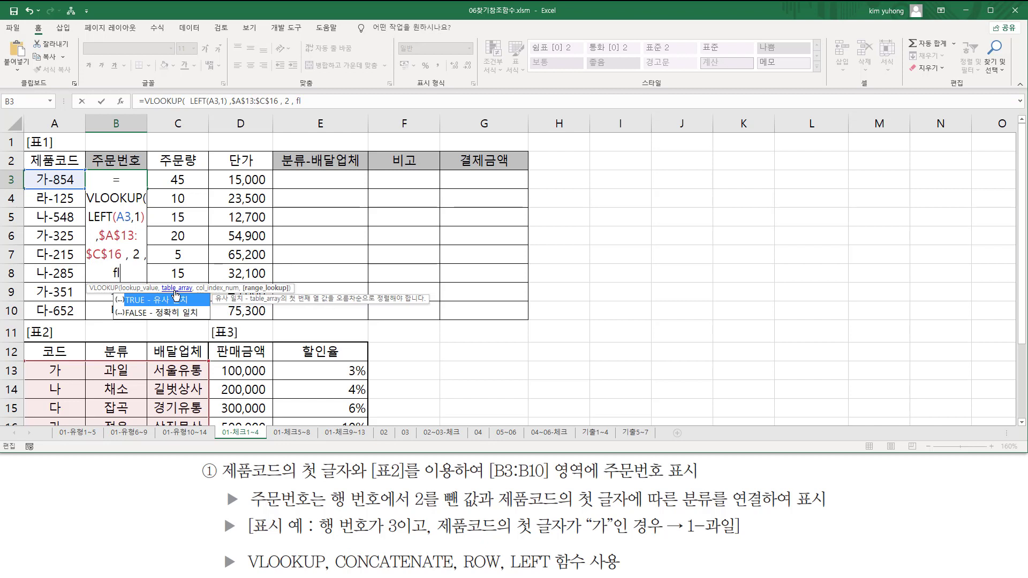
text(e)
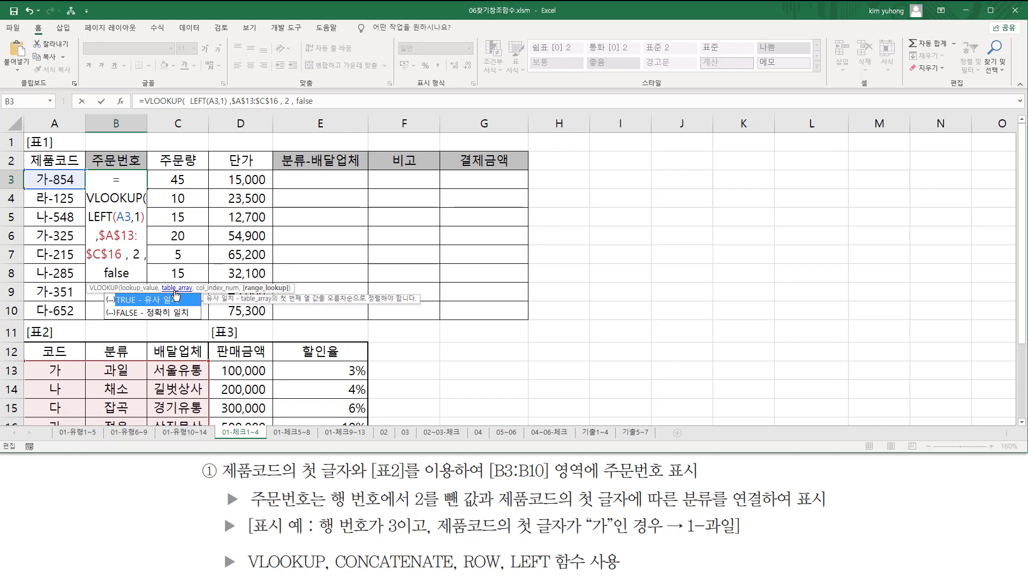
text( ))
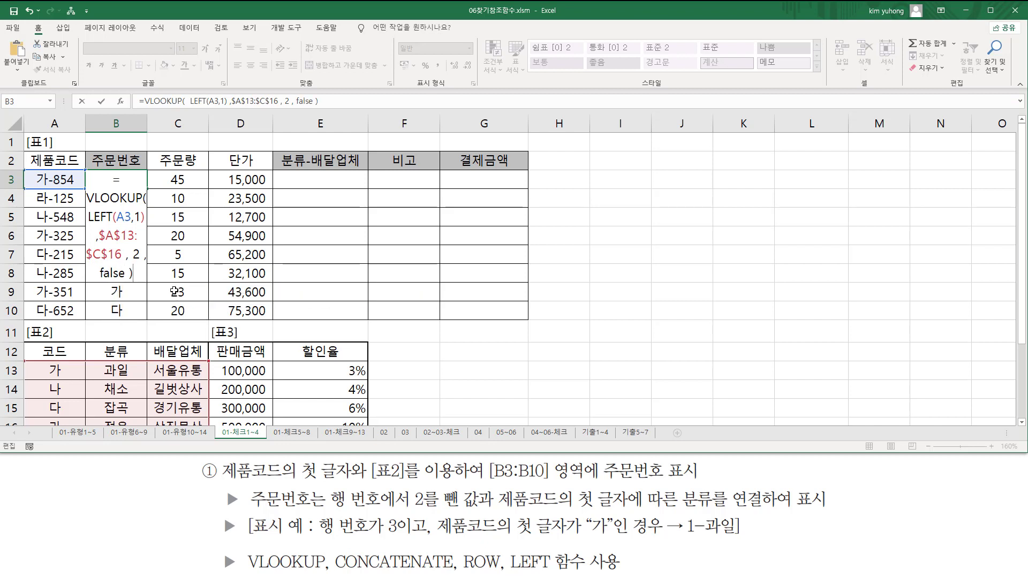
key(Return)
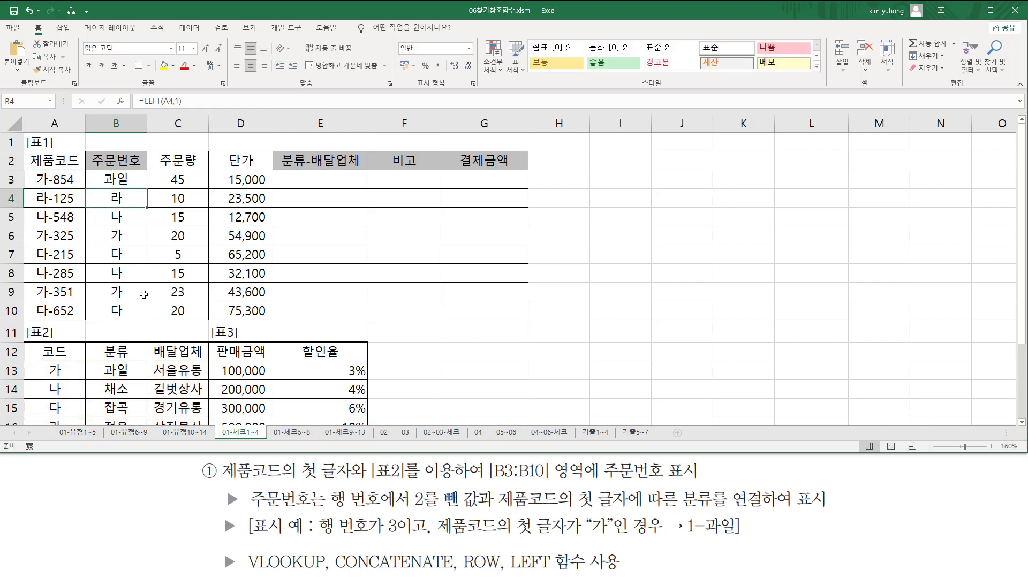
click(123, 181)
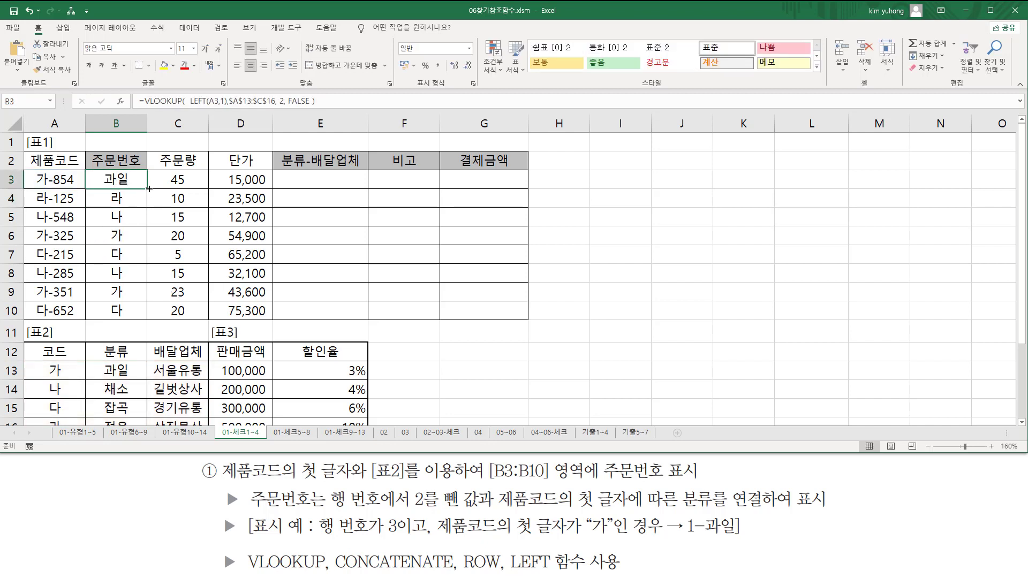
drag(149, 189, 153, 319)
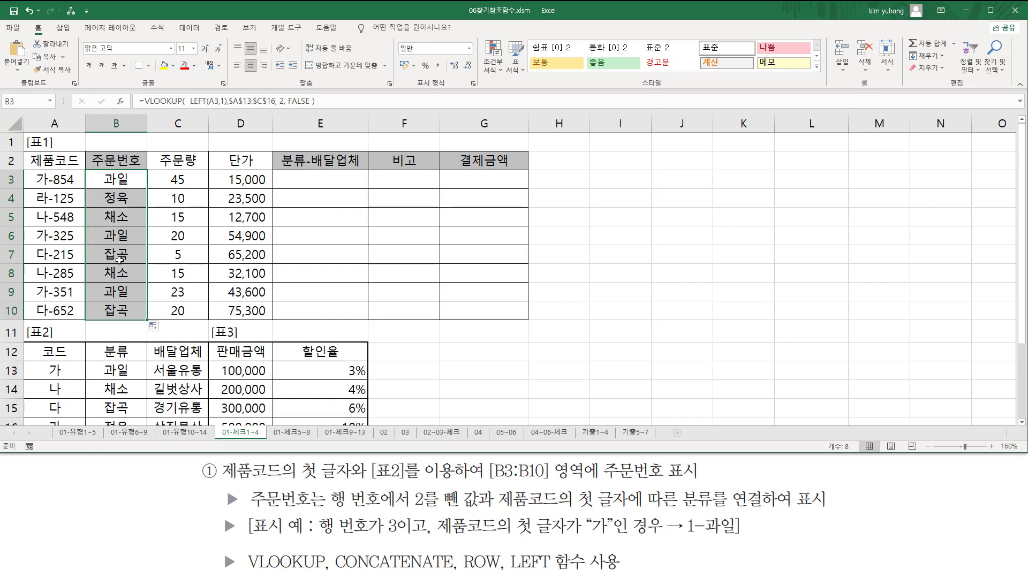
Step: Check the categories in B3:B10 against the product codes' first letters and the 코드 and 분류 columns of 표2
mouse_move(34, 188)
mouse_down()
mouse_move(51, 207)
mouse_move(134, 211)
mouse_up()
key(Escape)
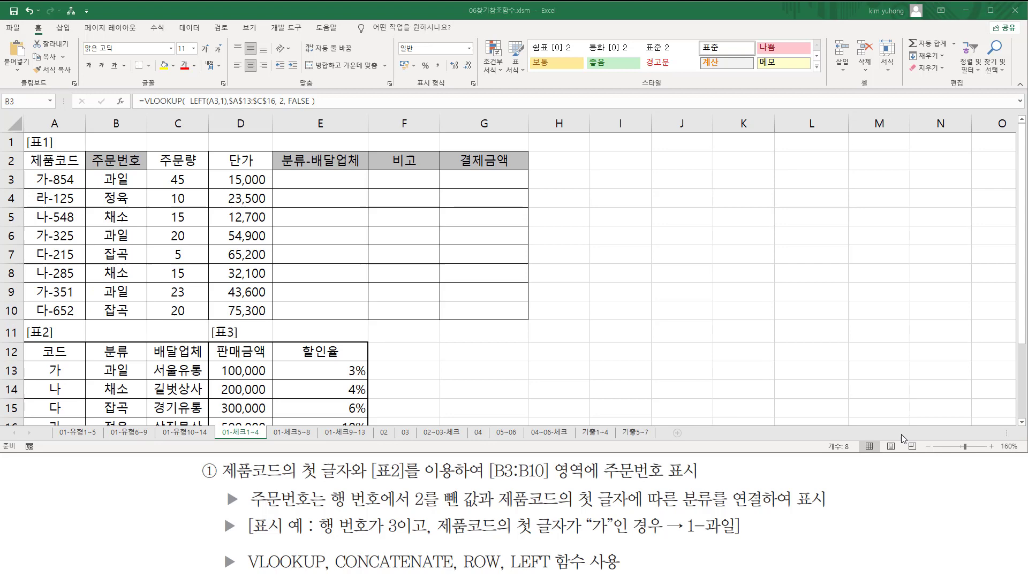
click(1023, 422)
click(1023, 422)
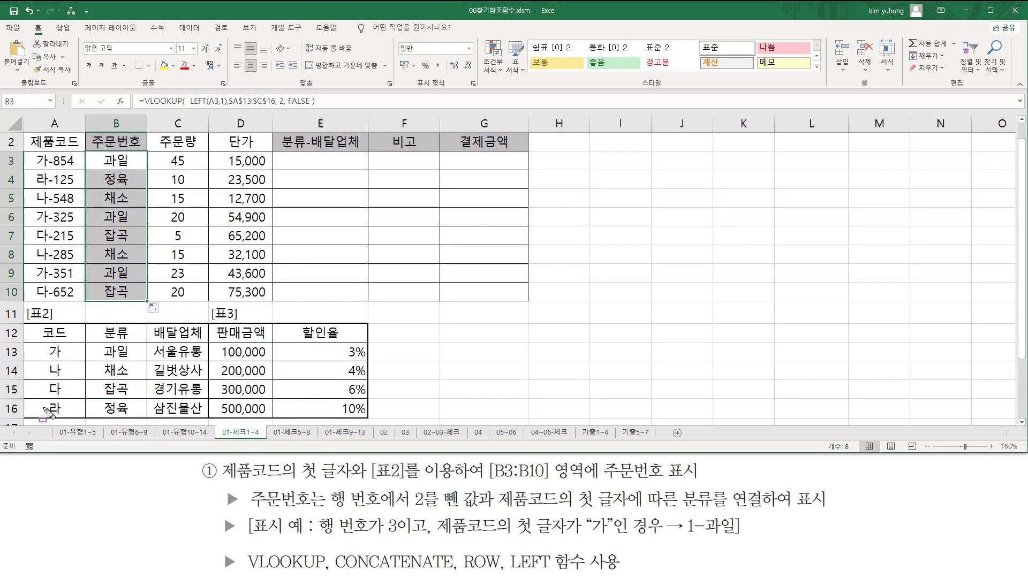
drag(43, 397, 139, 419)
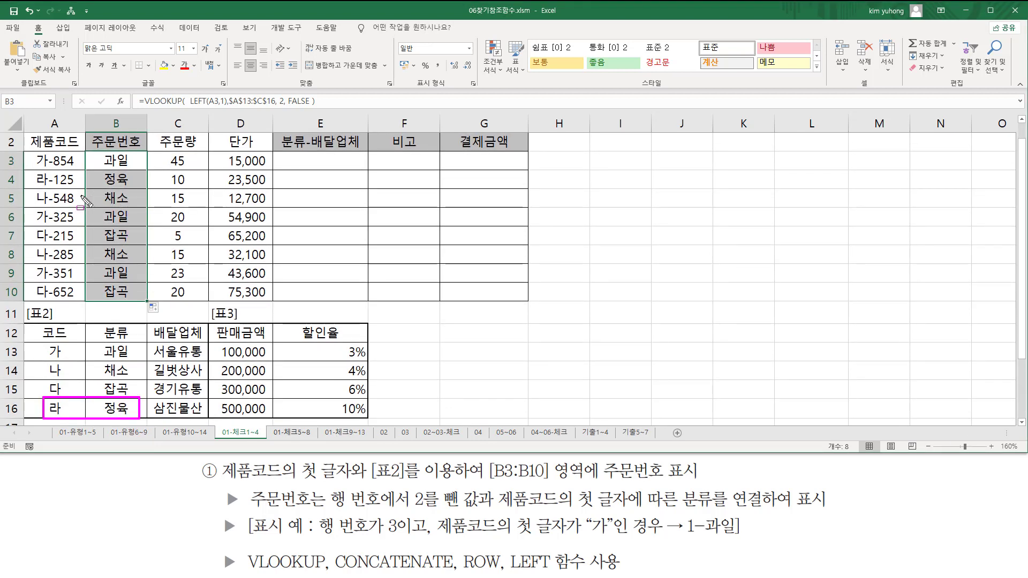
mouse_move(35, 190)
mouse_down()
mouse_move(50, 208)
mouse_move(140, 204)
mouse_up()
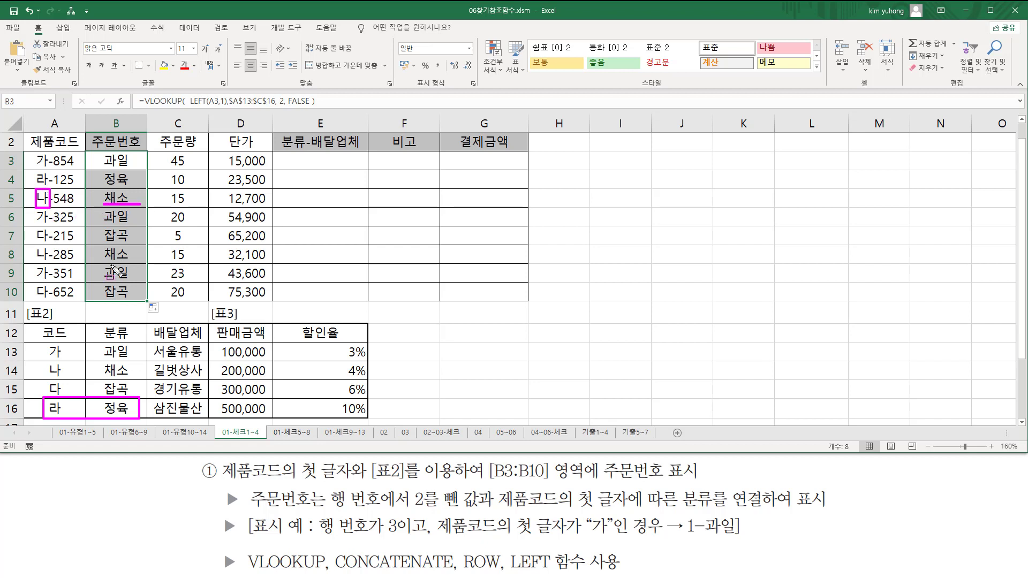
drag(45, 360, 133, 382)
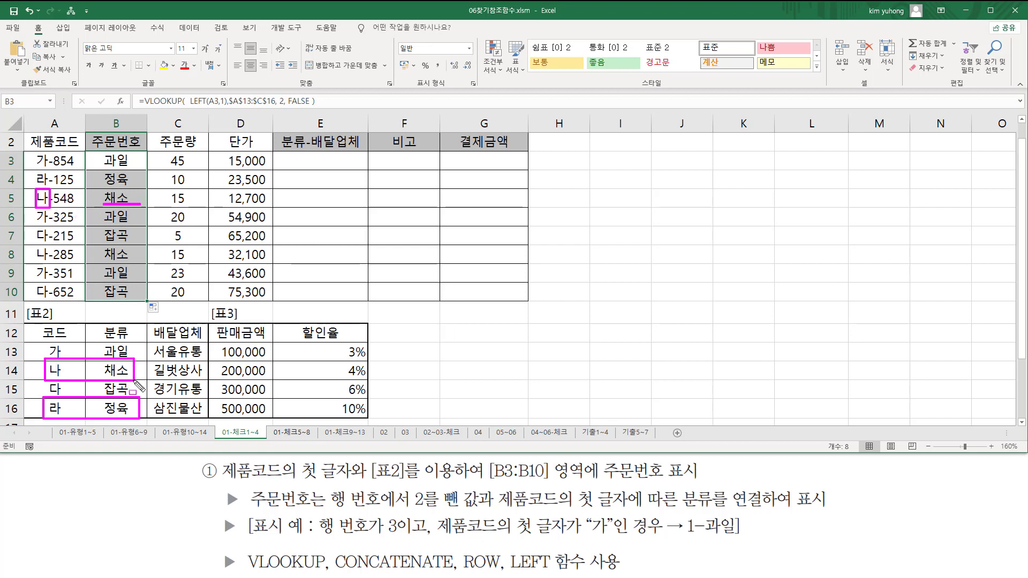
mouse_move(33, 225)
mouse_down()
mouse_move(51, 243)
mouse_move(149, 240)
mouse_up()
drag(45, 379, 123, 398)
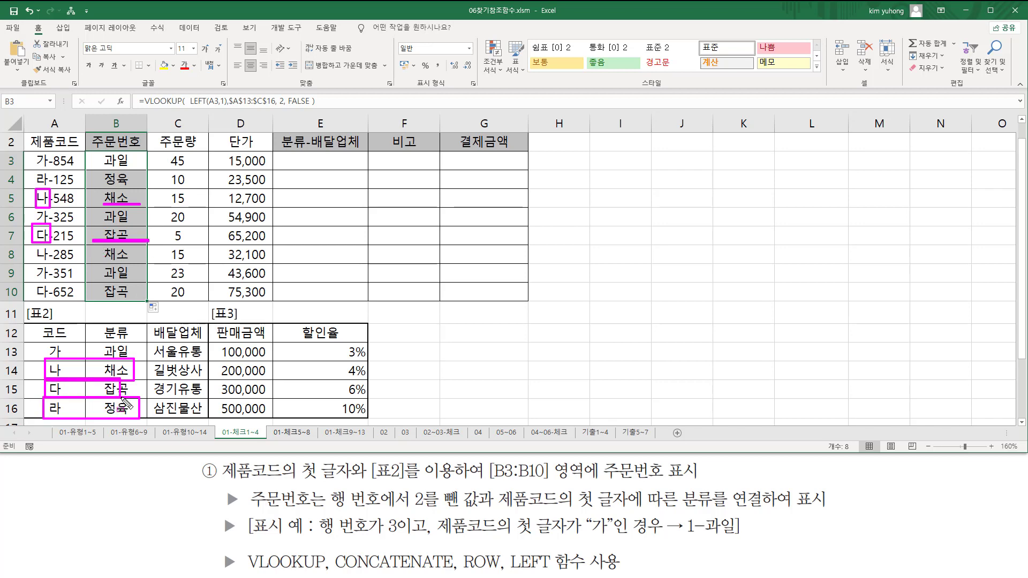
key(Escape)
scroll(127, 216, up, 1)
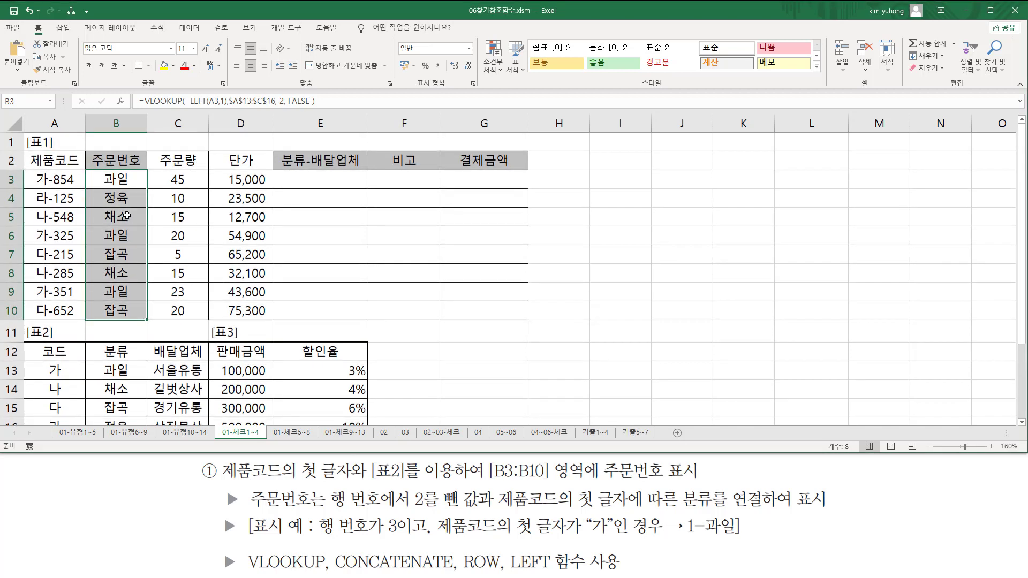
Step: Remove the VLOOKUP expression from B3 and enter =ROW( ) in its place
click(123, 179)
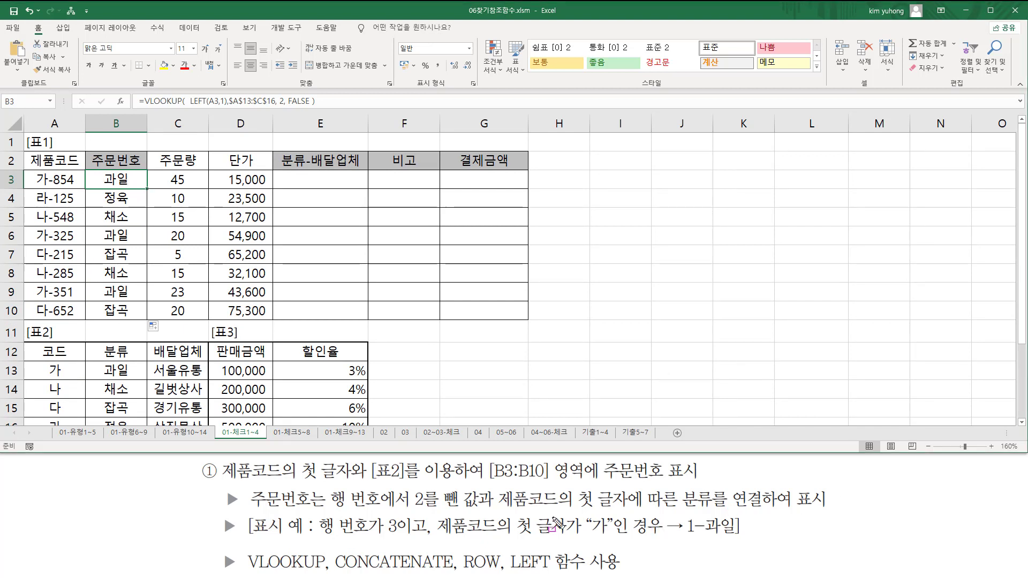
mouse_move(684, 537)
mouse_down()
mouse_move(744, 538)
mouse_move(725, 532)
mouse_move(736, 549)
mouse_up()
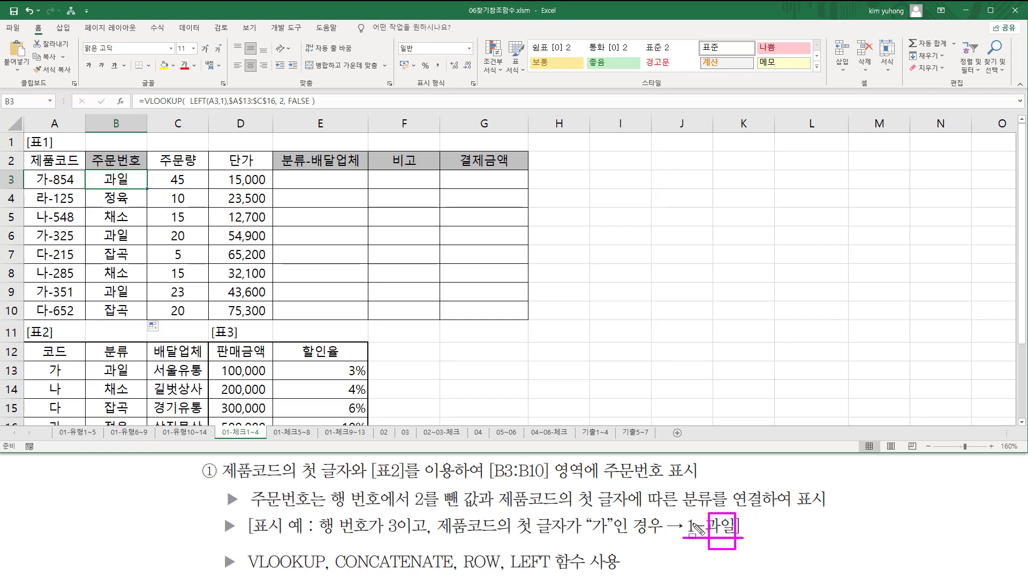
drag(686, 513, 696, 547)
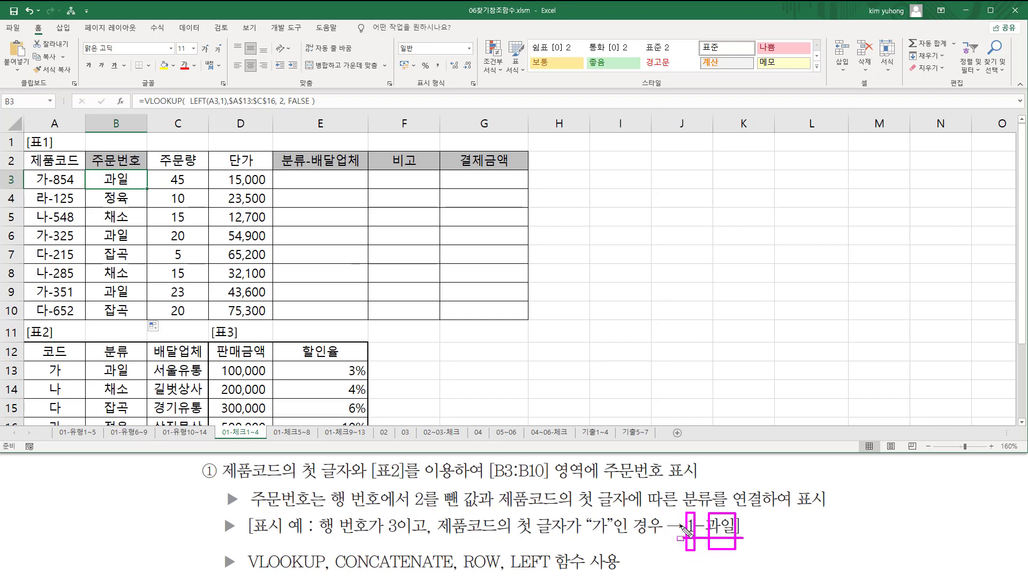
mouse_move(481, 512)
mouse_down()
mouse_move(329, 498)
mouse_move(329, 487)
mouse_up()
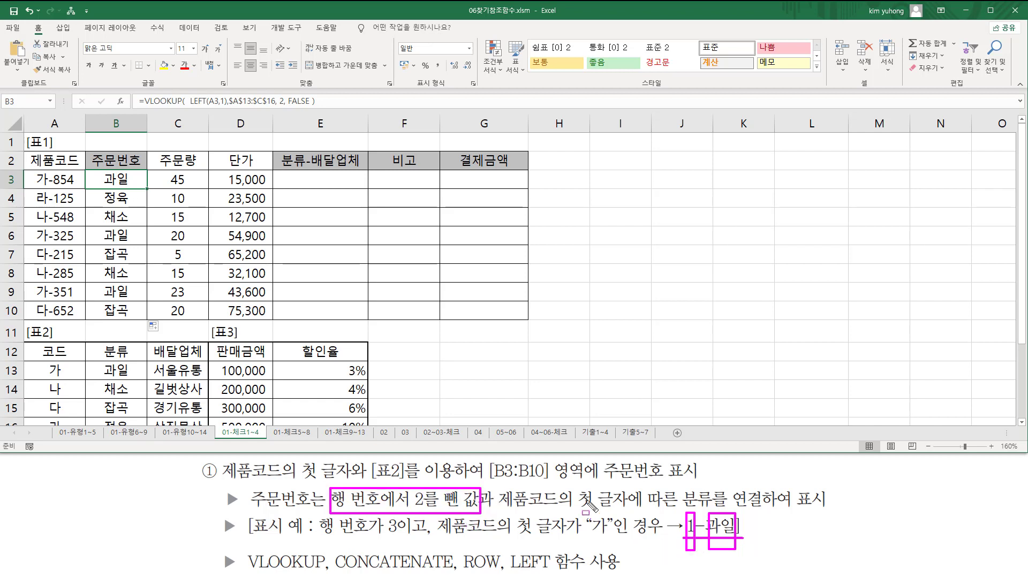
key(Escape)
double_click(125, 179)
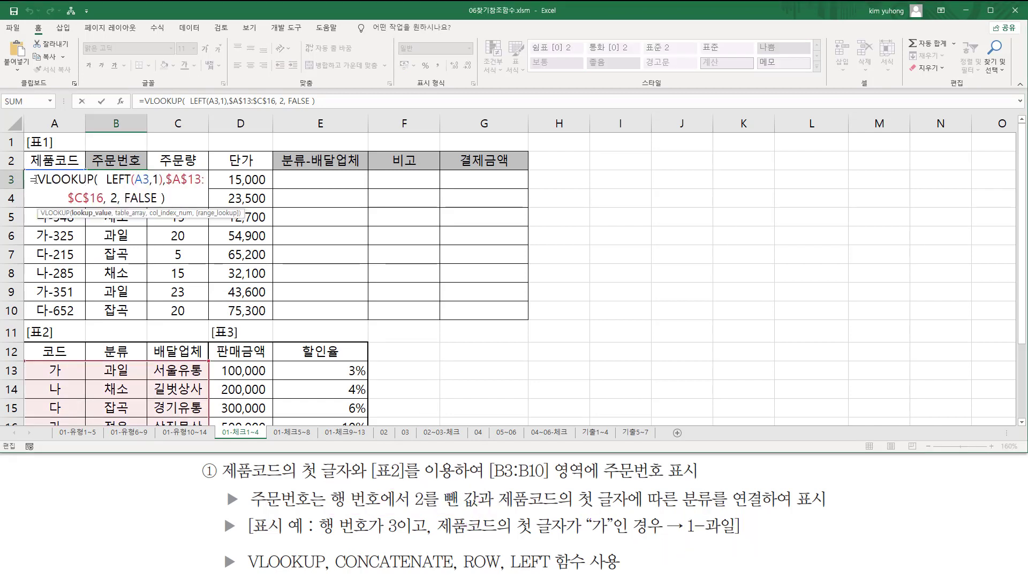
drag(35, 179, 209, 206)
key(BackSpace)
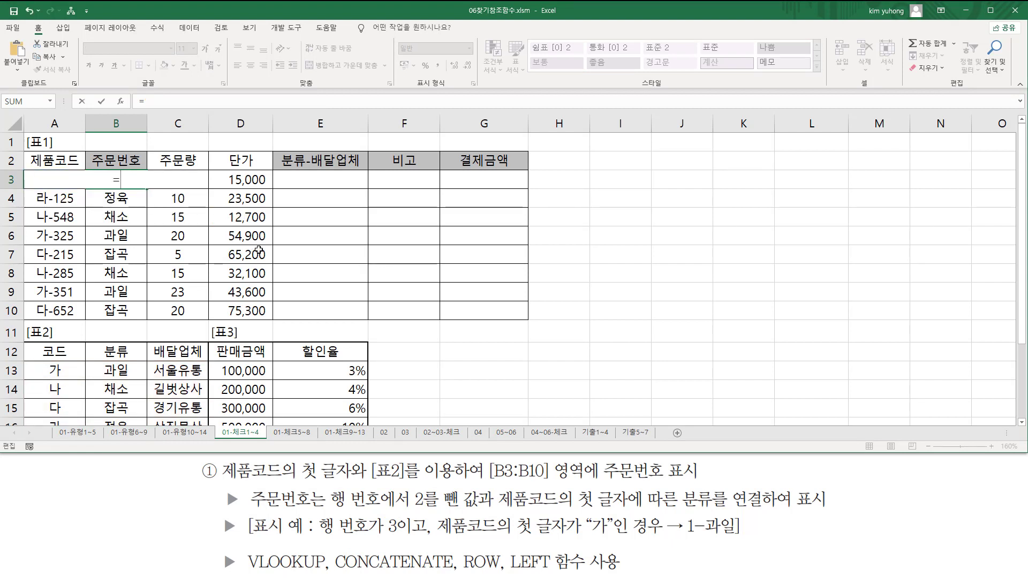
text(row)
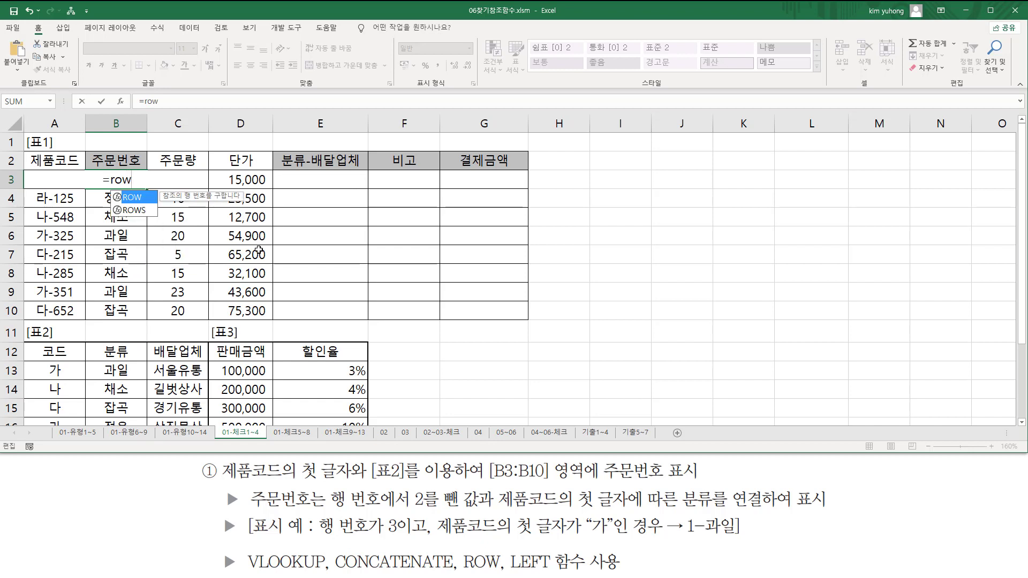
text(( ))
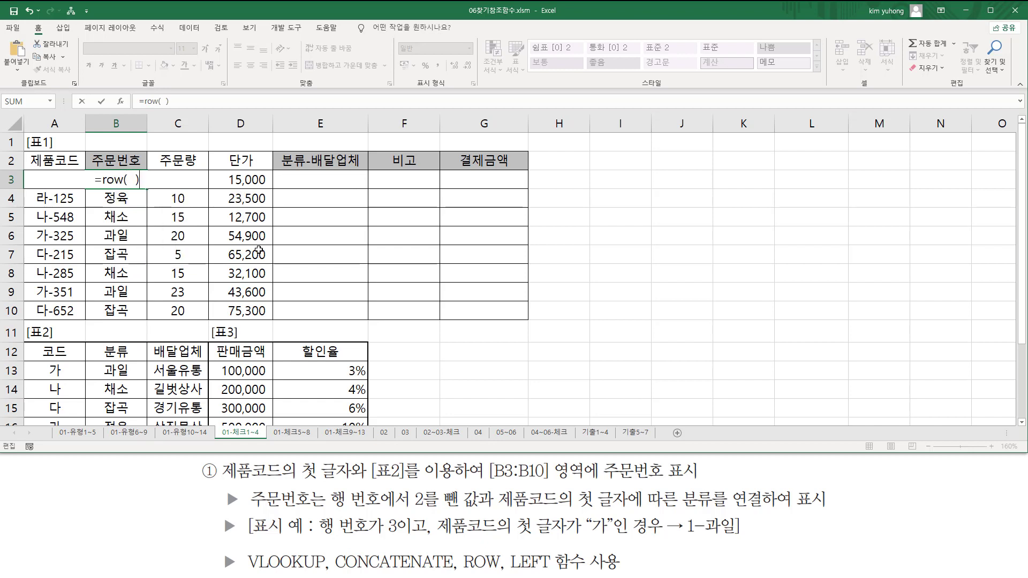
key(Return)
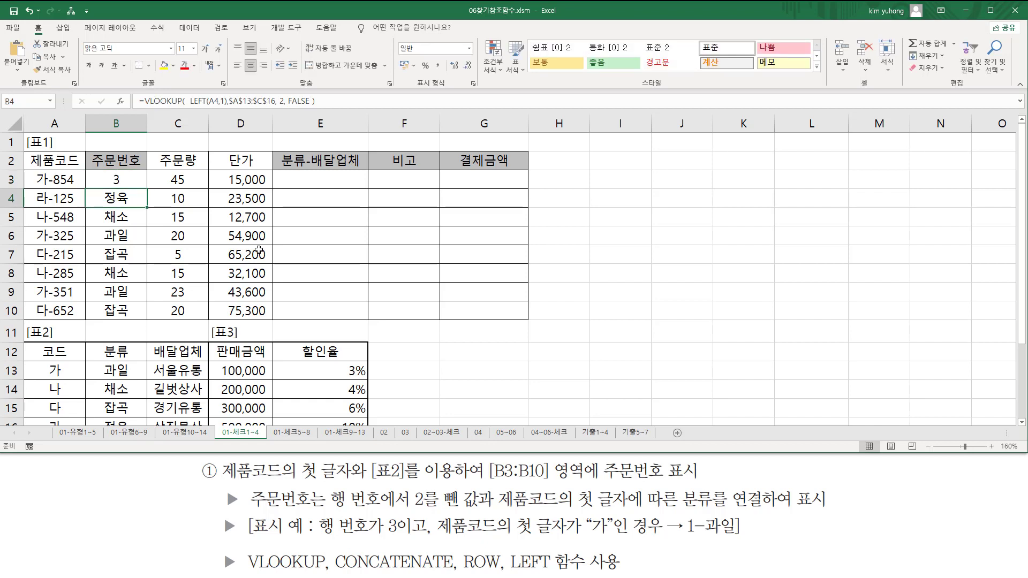
Step: Fill the ROW( ) formula from B3 down to B10 and compare the results with the row headings
drag(98, 170, 131, 186)
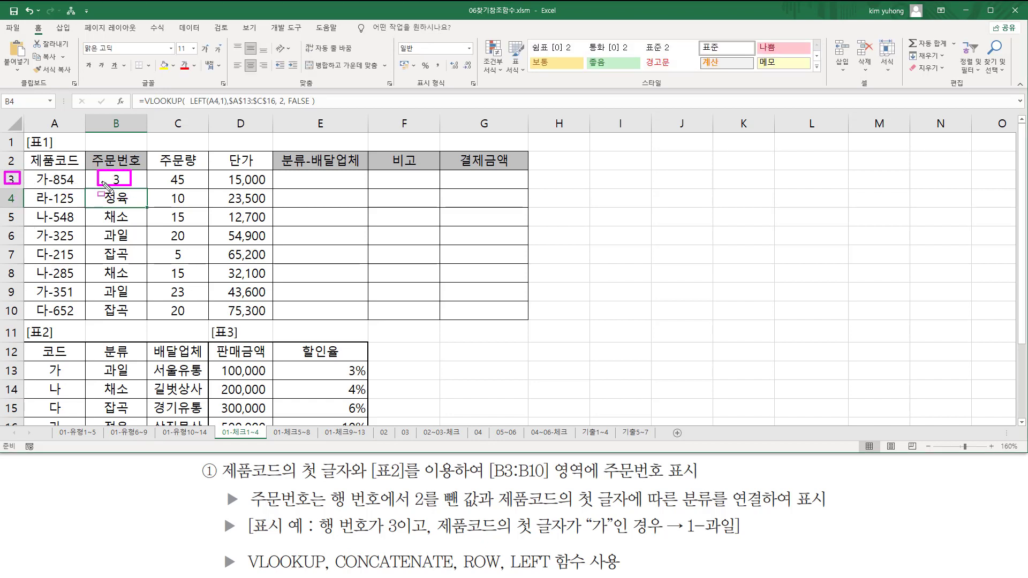
key(Escape)
click(141, 183)
drag(147, 190, 145, 319)
key(ctrl+2)
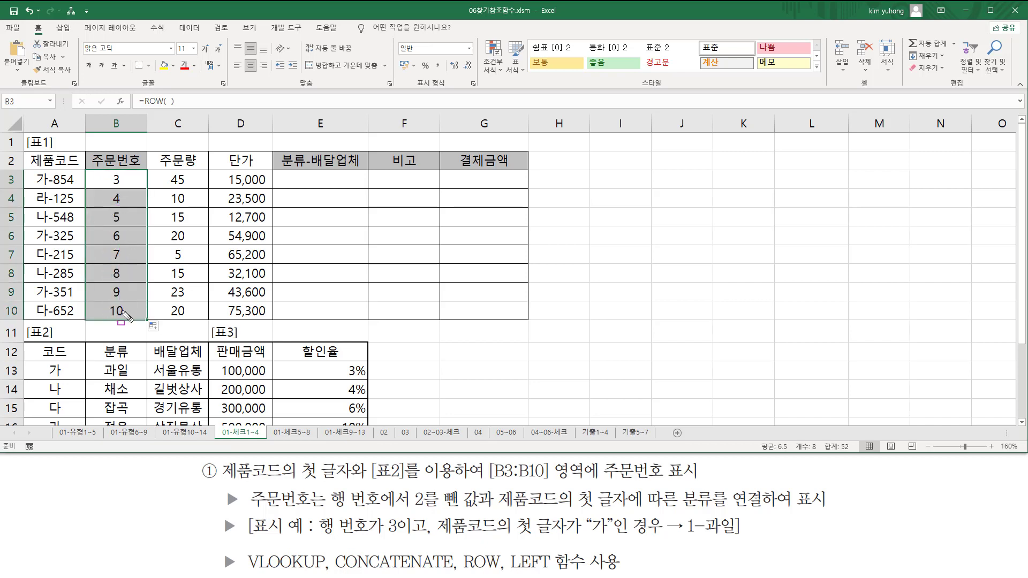
drag(6, 171, 24, 317)
mouse_move(109, 169)
mouse_down()
mouse_move(122, 183)
mouse_move(125, 291)
mouse_move(115, 320)
mouse_up()
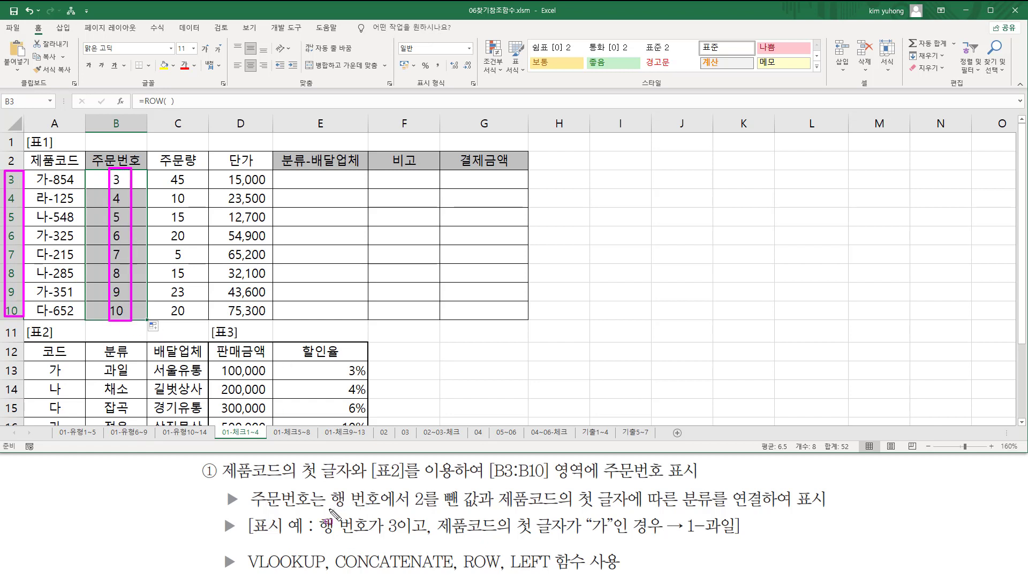
Step: Subtract 2 from ROW( ) in B3 and fill the formula down to B10
drag(329, 510, 482, 514)
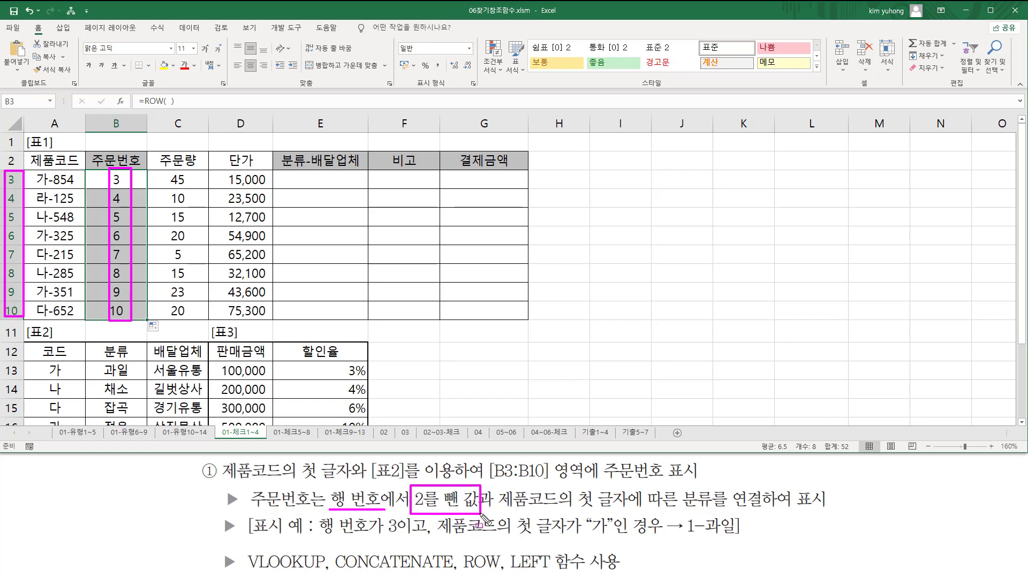
key(Escape)
double_click(127, 178)
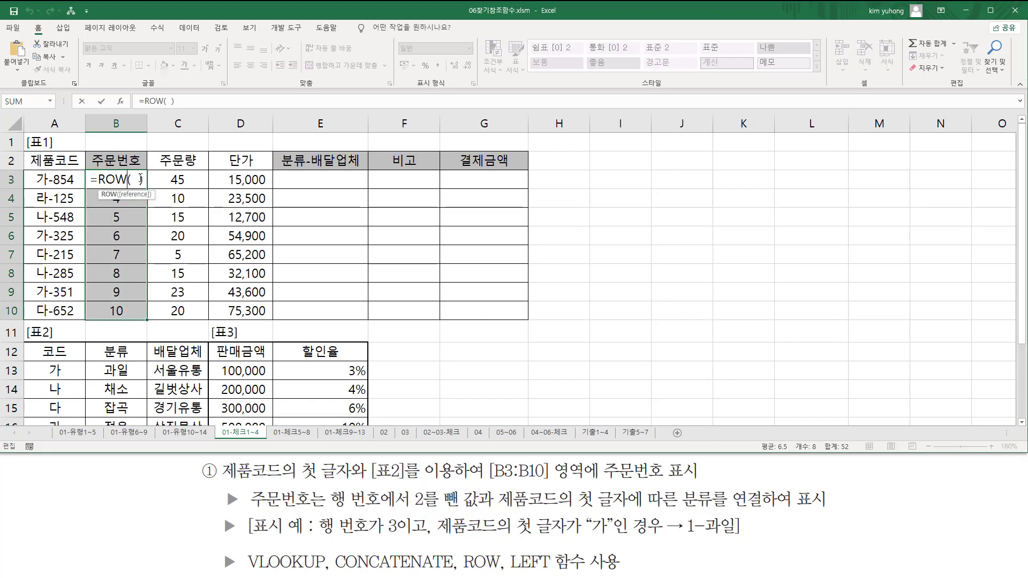
key(ctrl+Return)
click(134, 178)
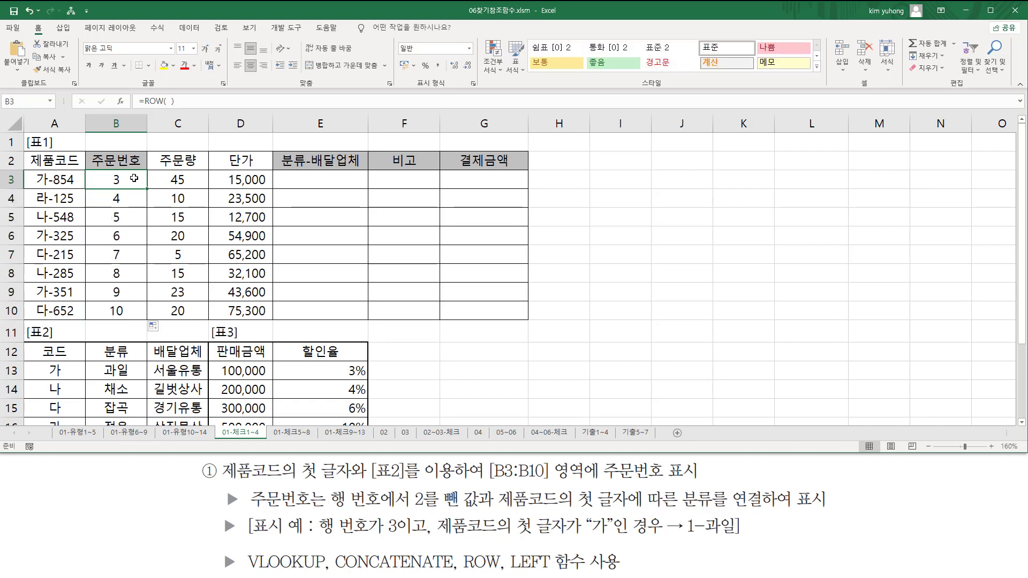
double_click(143, 179)
text(-2)
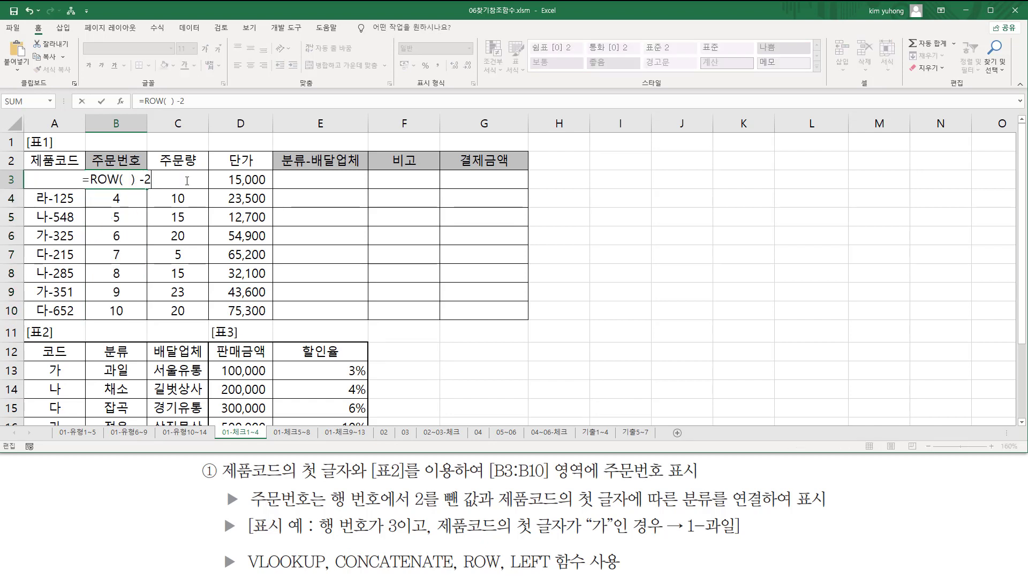
key(Return)
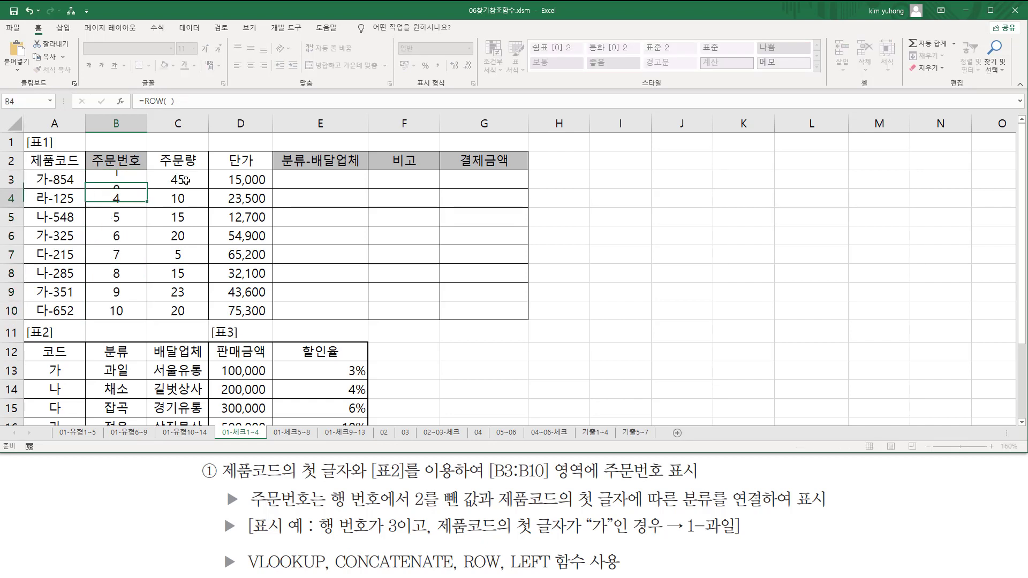
click(101, 179)
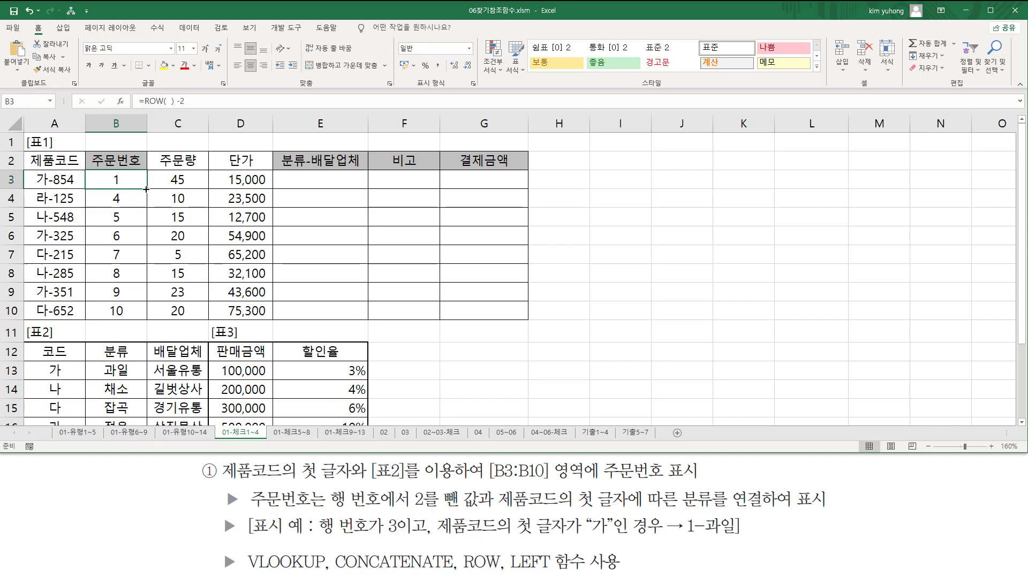
drag(147, 188, 144, 320)
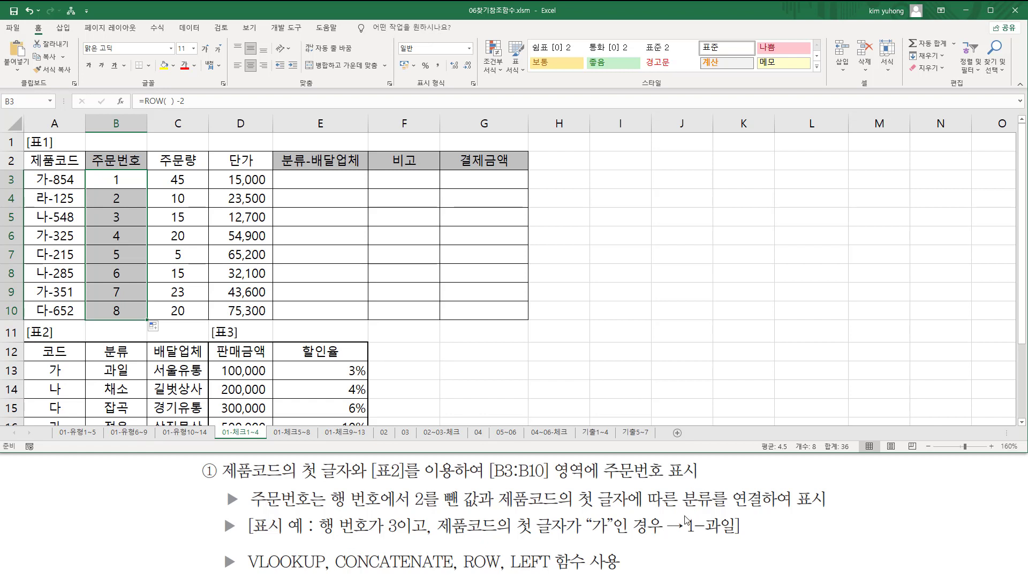
Step: Wrap ROW( ) -2 in B3 in a CONCATENATE function as its first argument, following the display example 1-과일
drag(684, 513, 696, 547)
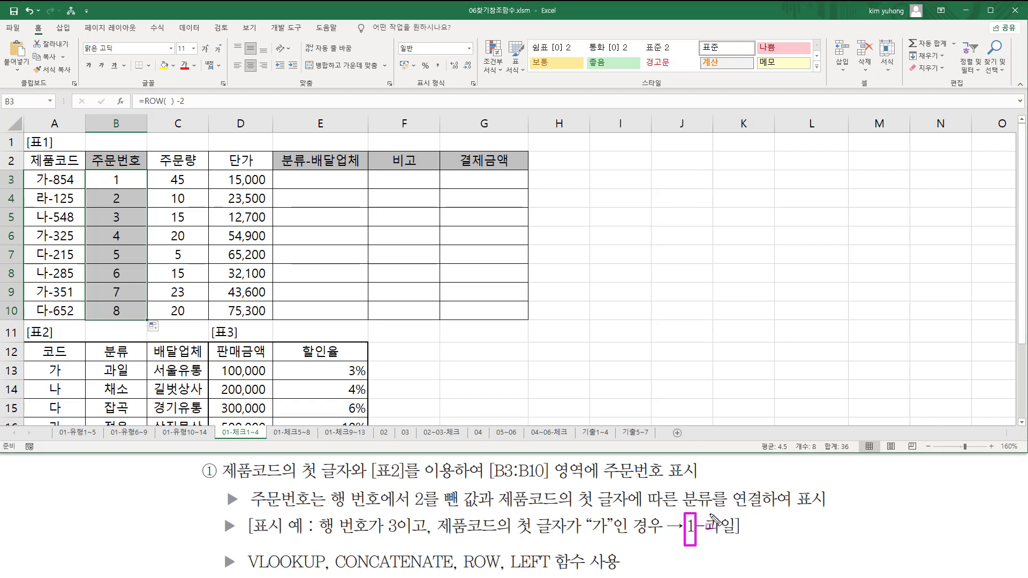
mouse_move(708, 512)
mouse_down()
mouse_move(747, 564)
mouse_move(706, 532)
mouse_up()
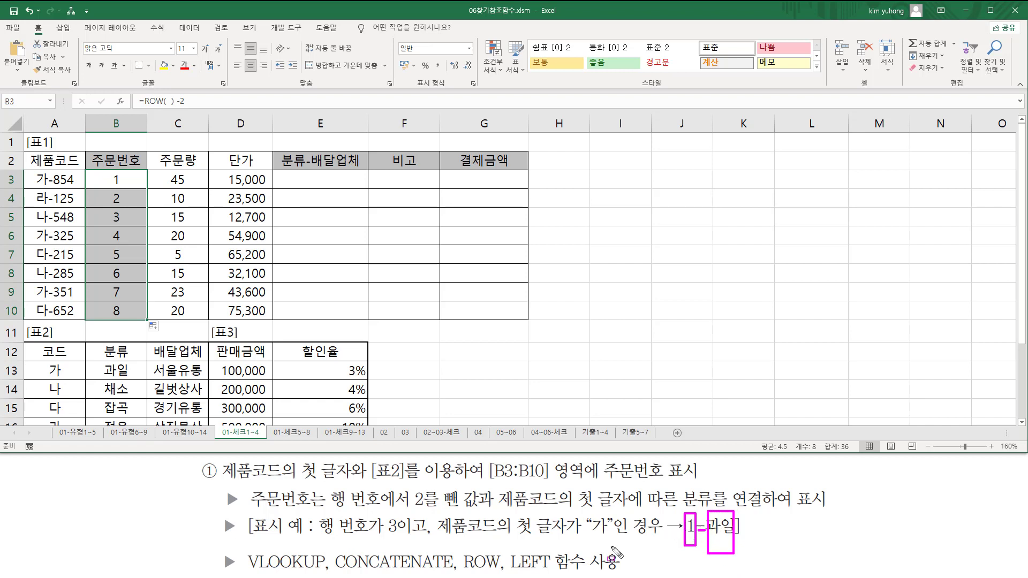
drag(330, 547, 455, 574)
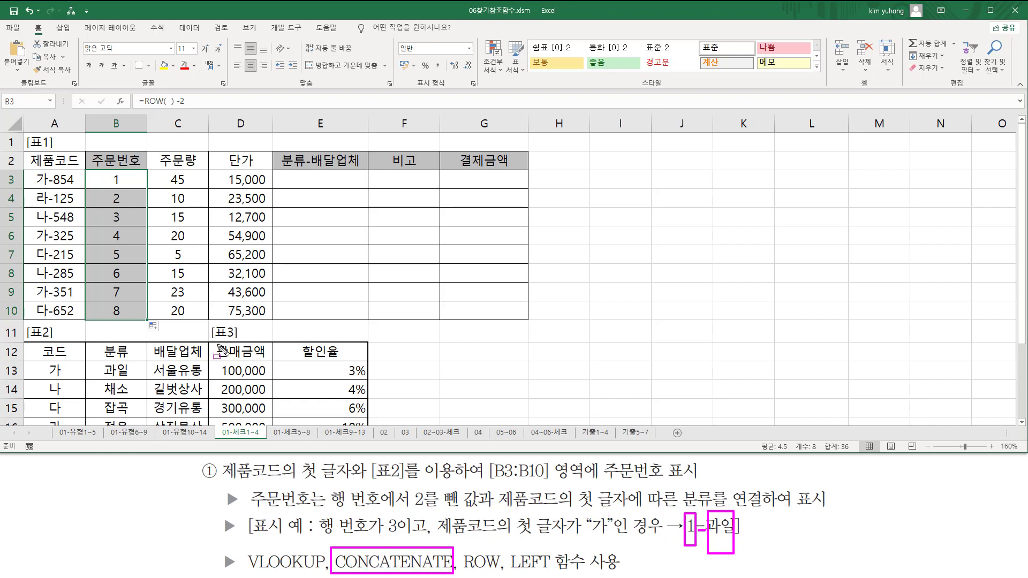
double_click(108, 179)
key(Escape)
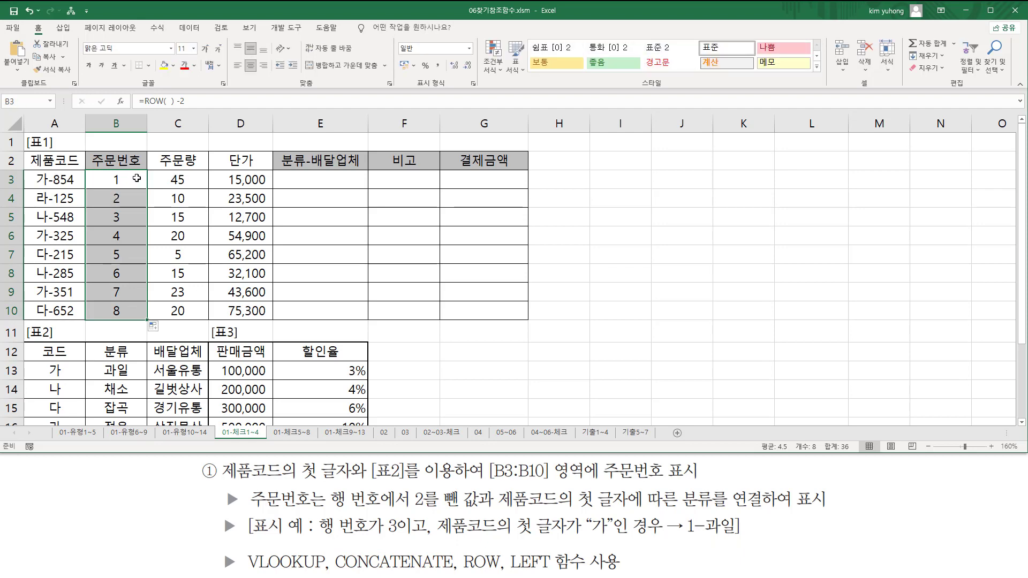
click(132, 178)
double_click(110, 178)
click(91, 179)
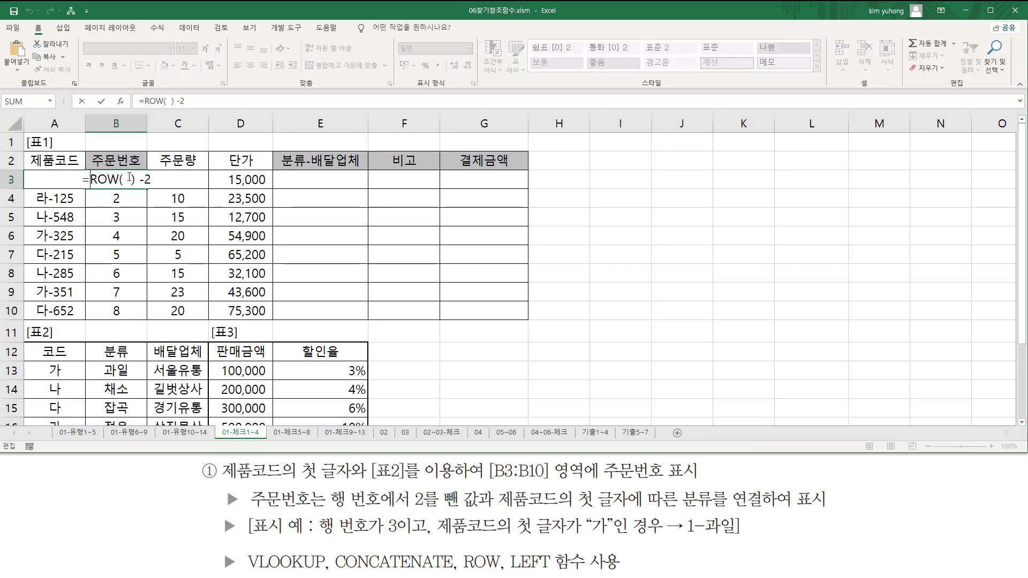
text(con)
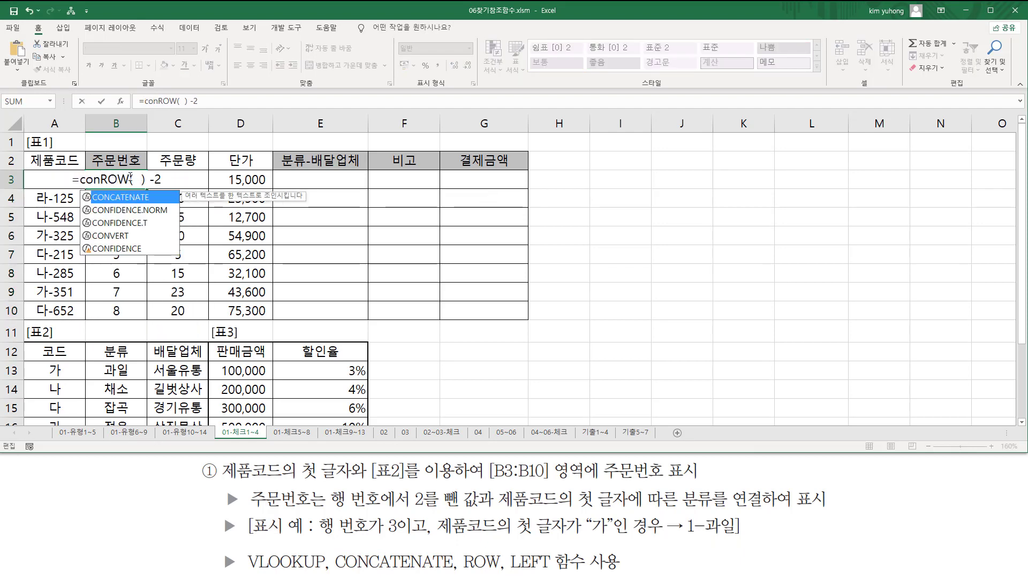
key(Tab)
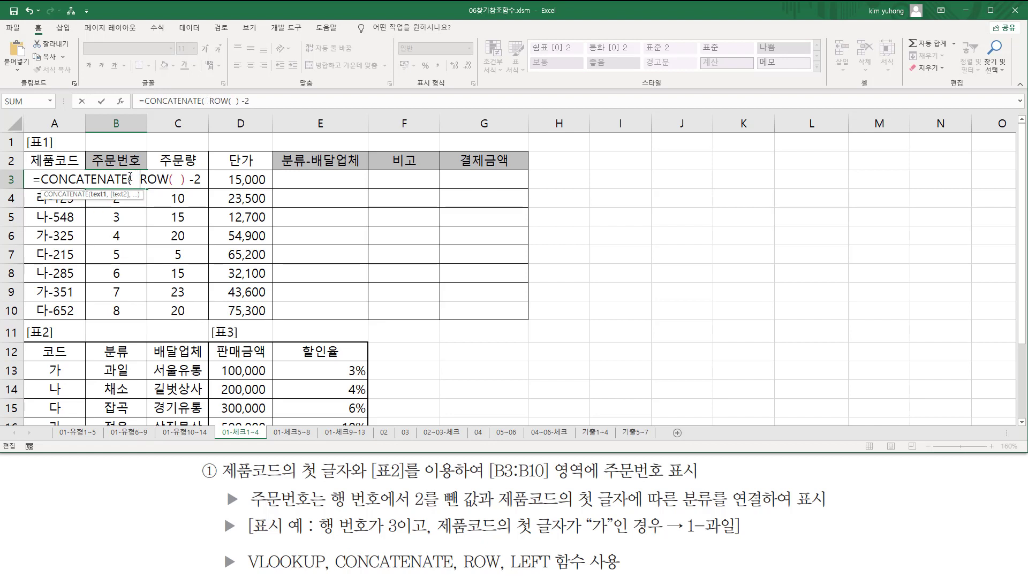
key(shift+End)
key(End)
text(, )
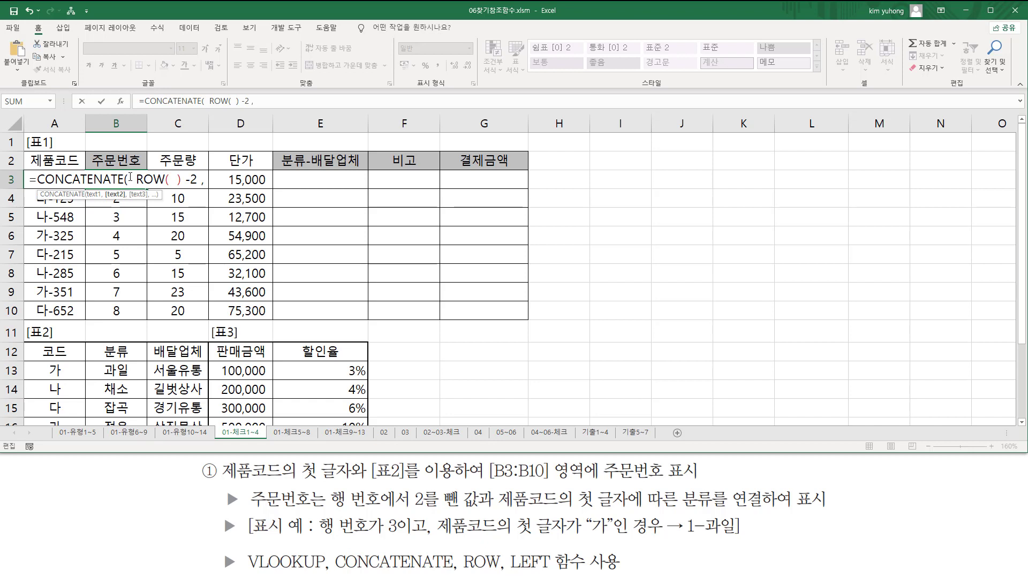
Step: Add "-" and VLOOKUP( LEFT(A3,1),$A$13:$C$16, 2, FALSE ) as the remaining CONCATENATE arguments in B3 and complete the formula
text( "-")
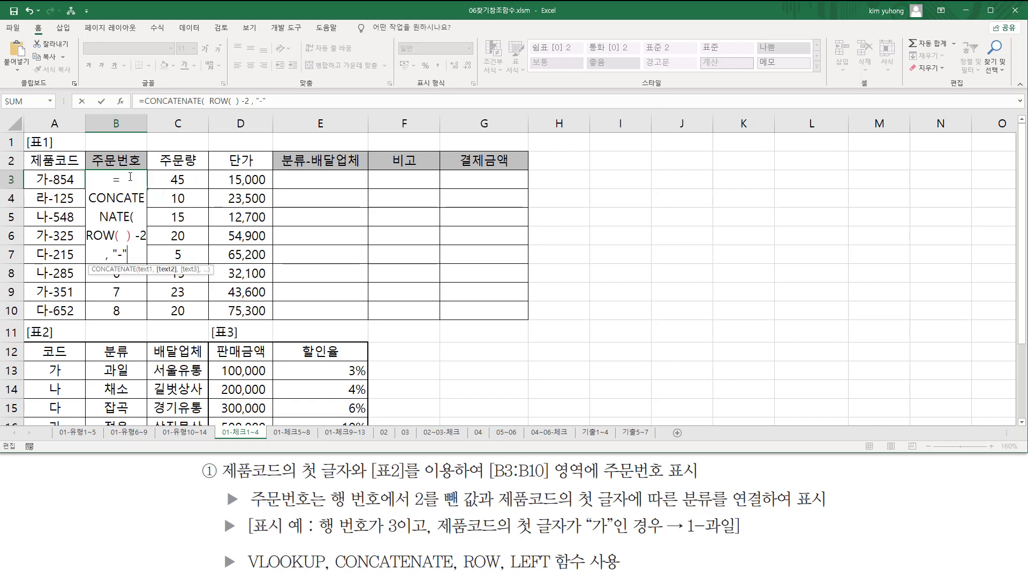
text(-" ,)
text(VLOOKUP(  LEFT(A3,1),$A$13:$C$16, 2, FALSE ))
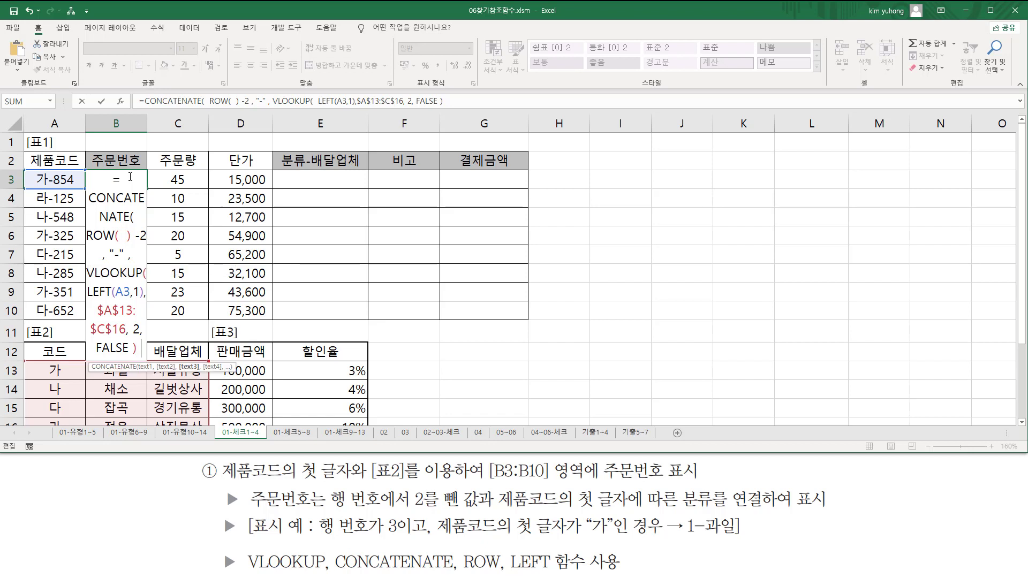
text())
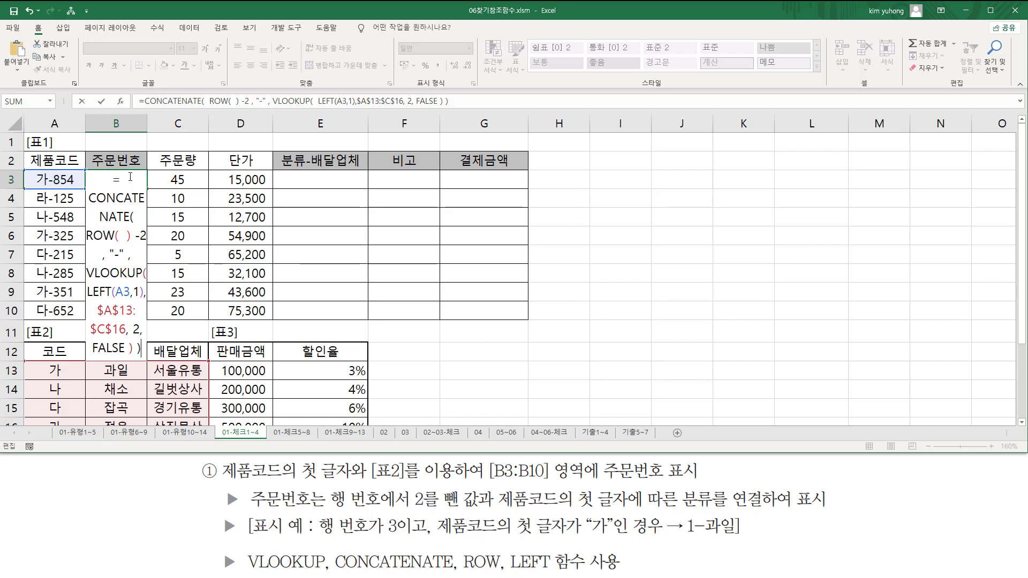
key(Return)
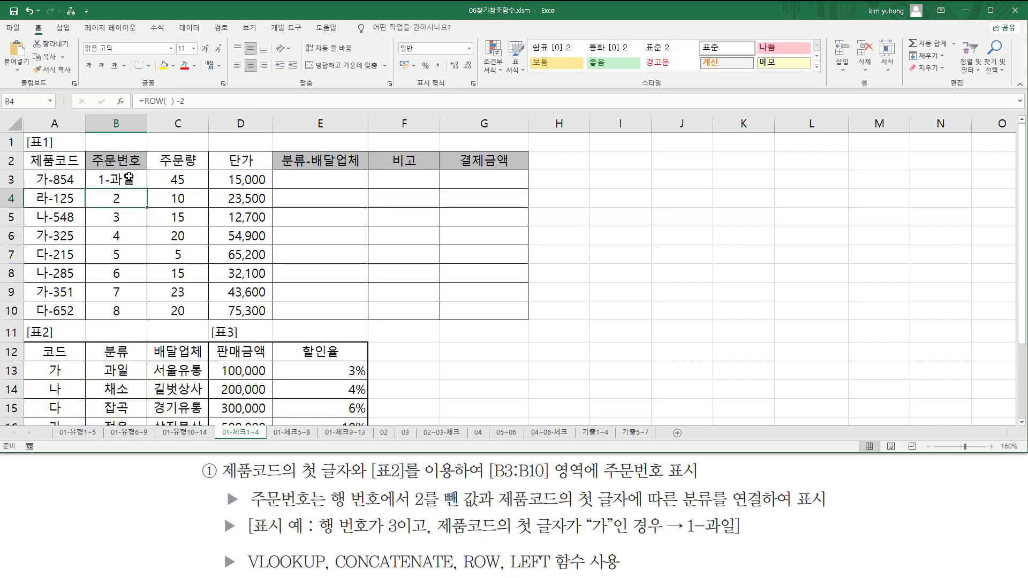
Step: Fill the CONCATENATE formula from B3 down to B10 and compare the last order number with its product code and 표2
click(140, 181)
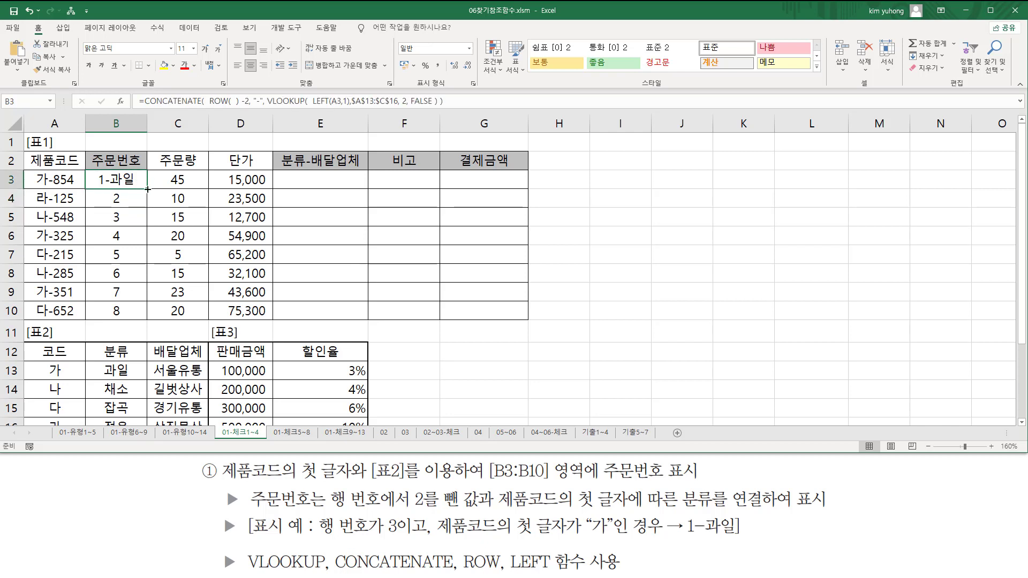
drag(147, 189, 145, 316)
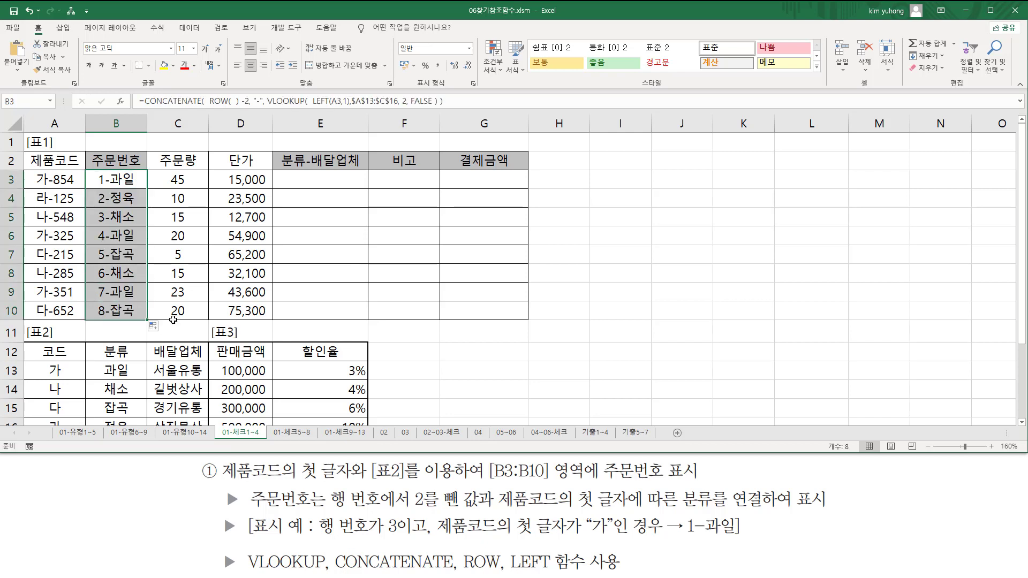
click(293, 333)
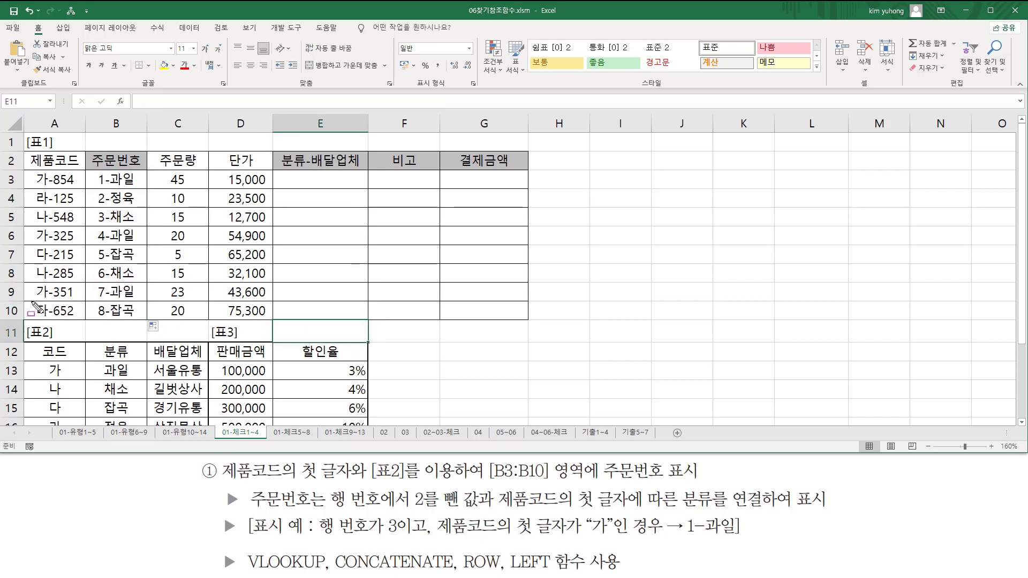
drag(41, 315, 51, 321)
drag(96, 301, 105, 321)
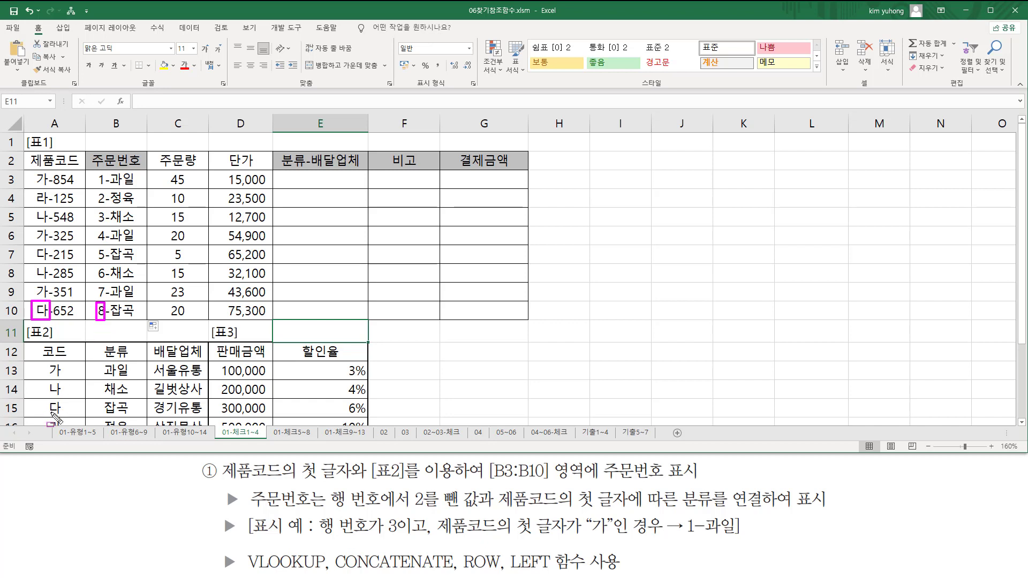
drag(42, 414, 127, 413)
drag(106, 317, 131, 318)
key(Escape)
Step: Write out the complete B3 formula as text starting at F12: =CONCATENATE( ROW( ) -2 , "-" , VLOOKUP( LEFT(A3,1) , $A$13:$C$16 , 2 , FALSE ) )
click(127, 180)
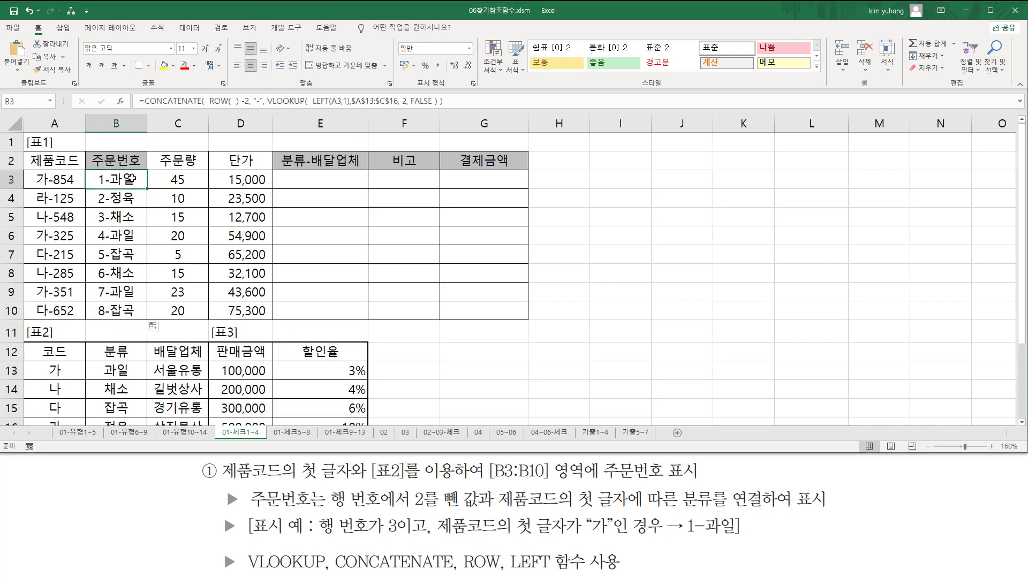
click(438, 358)
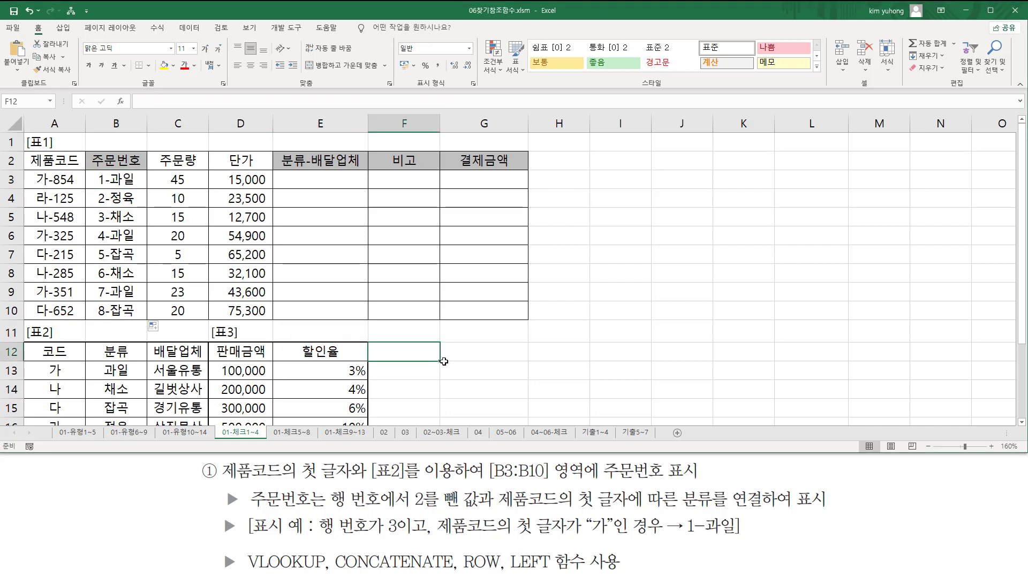
text(=CONCATENATE( ROW( )-2, VLOOKUP(  LEFT(A3,1),$A$13:$C$16, 2, FALSE ) ))
key(Return)
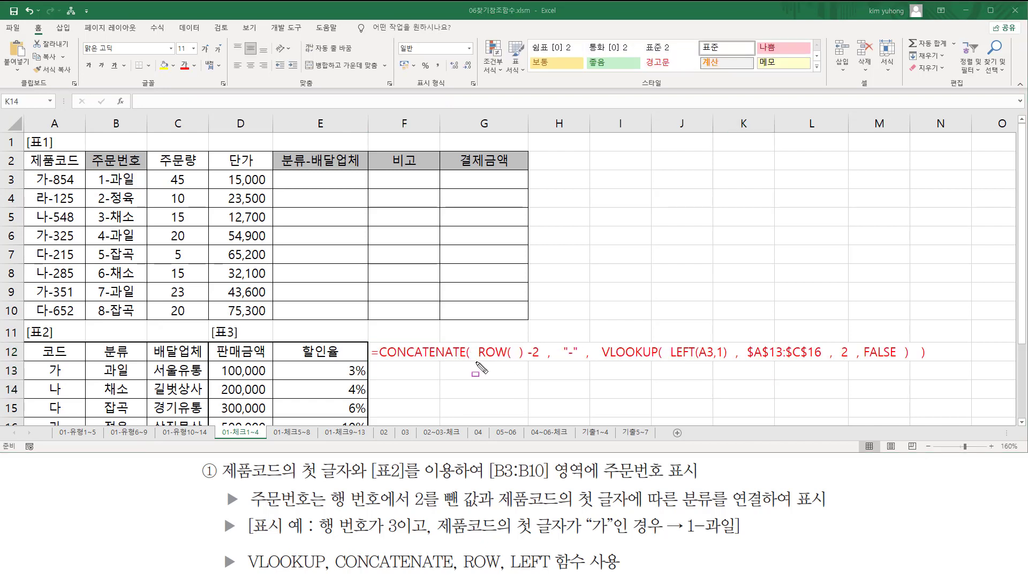
Step: Examine each argument of the written-out CONCATENATE formula against the task text and the 분류 column of 표2
mouse_move(474, 362)
mouse_down()
mouse_move(552, 363)
mouse_move(544, 340)
mouse_up()
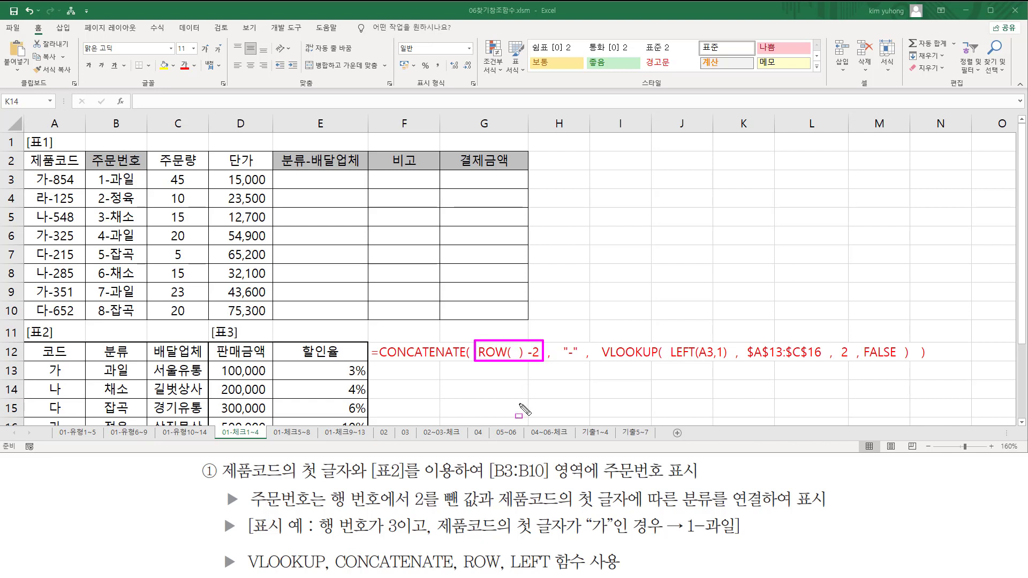
mouse_move(324, 511)
mouse_down()
mouse_move(482, 523)
mouse_move(484, 491)
mouse_up()
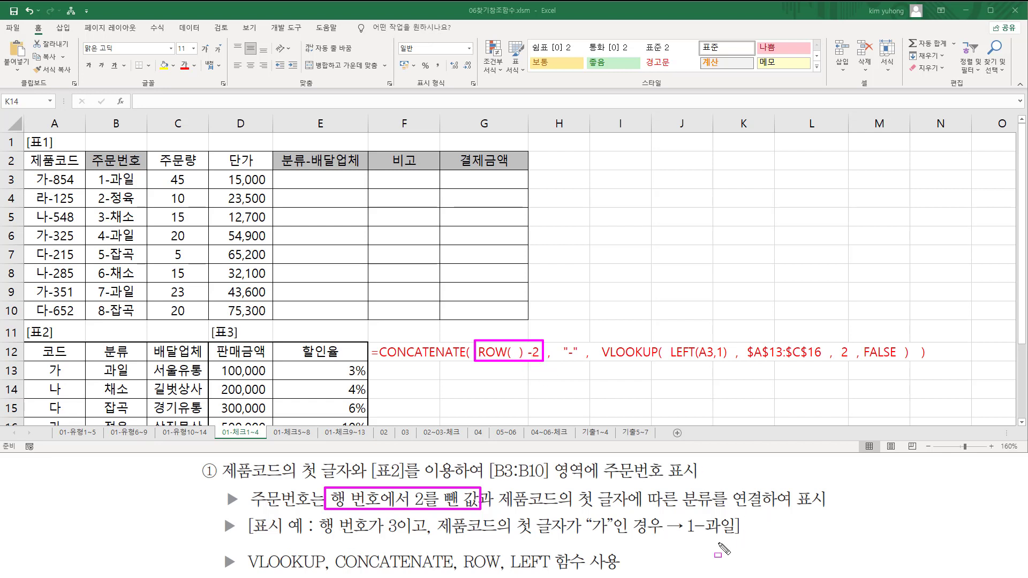
drag(697, 531, 704, 532)
mouse_move(561, 336)
mouse_down()
mouse_move(572, 369)
mouse_move(582, 367)
mouse_up()
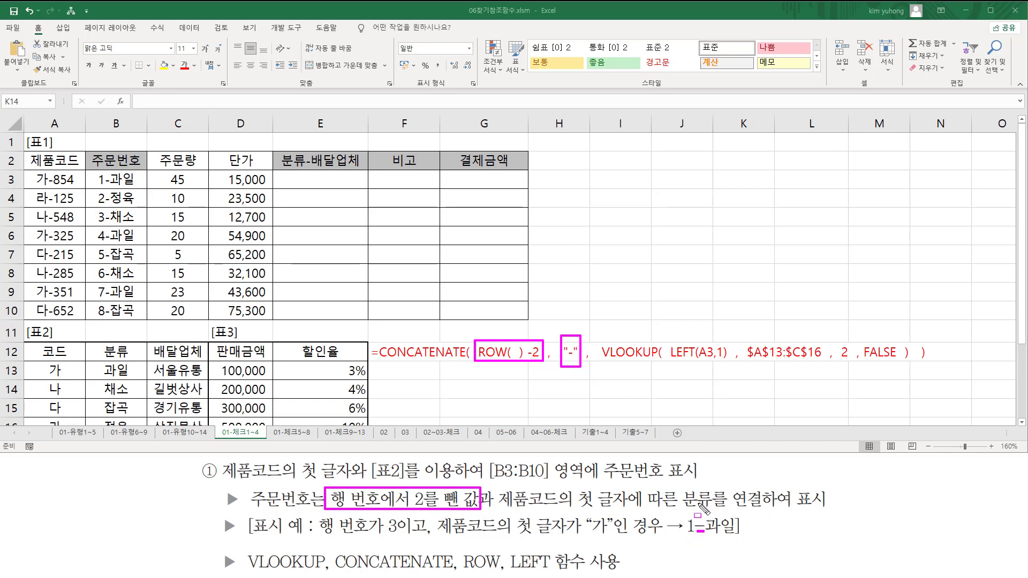
drag(710, 511, 736, 544)
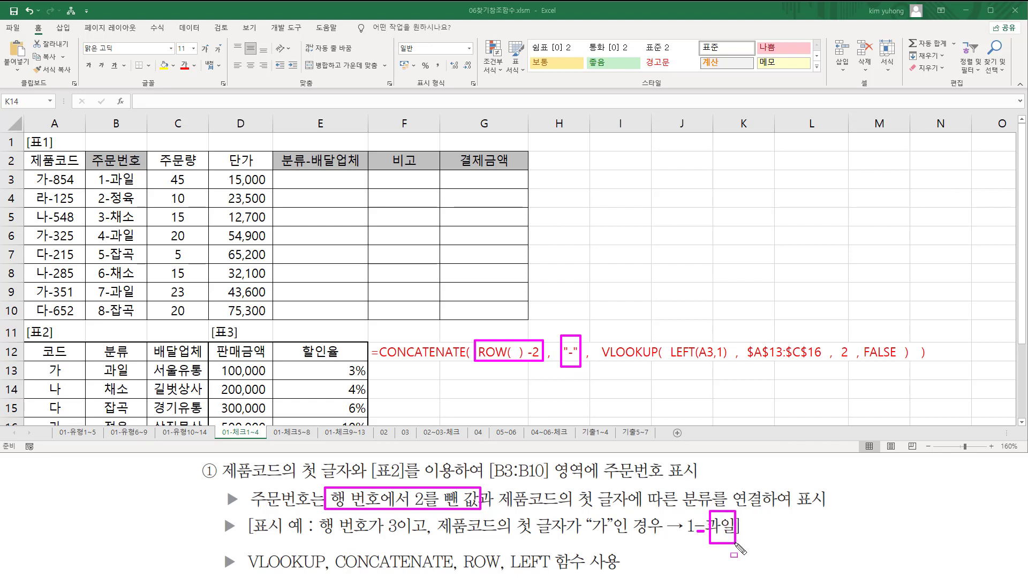
mouse_move(598, 336)
mouse_down()
mouse_move(696, 375)
mouse_move(935, 378)
mouse_move(918, 376)
mouse_up()
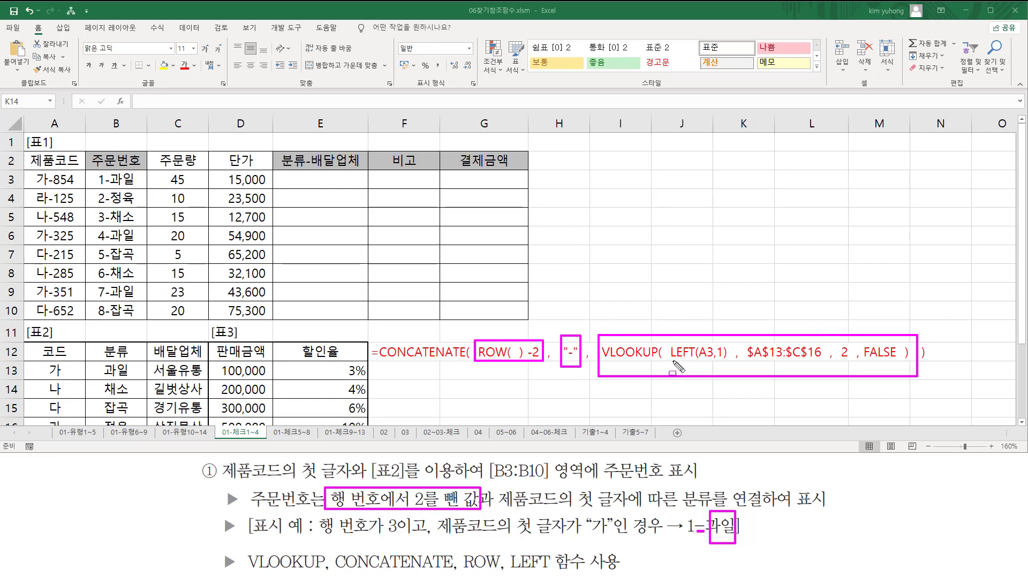
drag(670, 362, 900, 365)
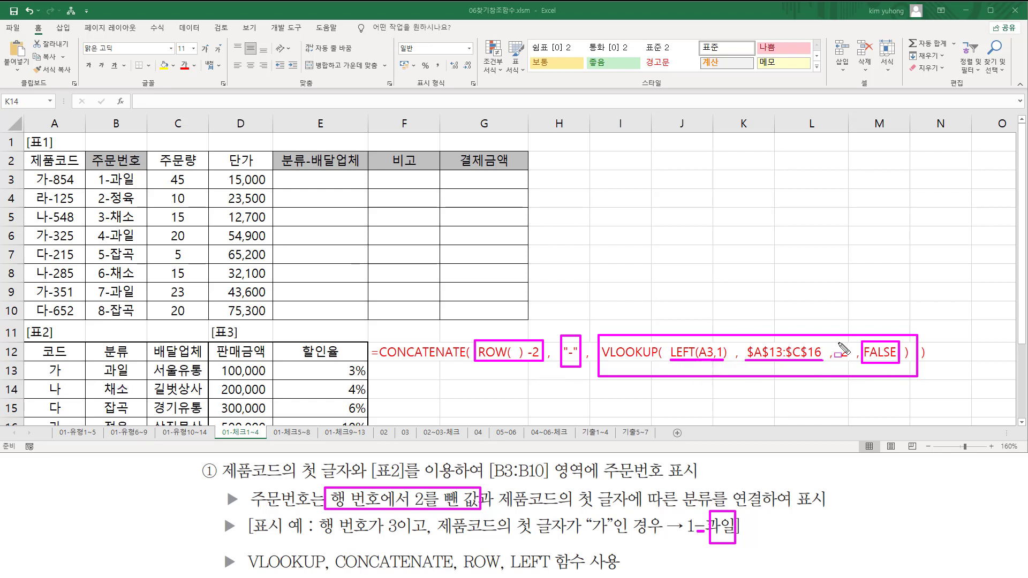
drag(840, 352, 850, 371)
mouse_move(23, 360)
mouse_down()
mouse_move(178, 407)
mouse_move(208, 428)
mouse_up()
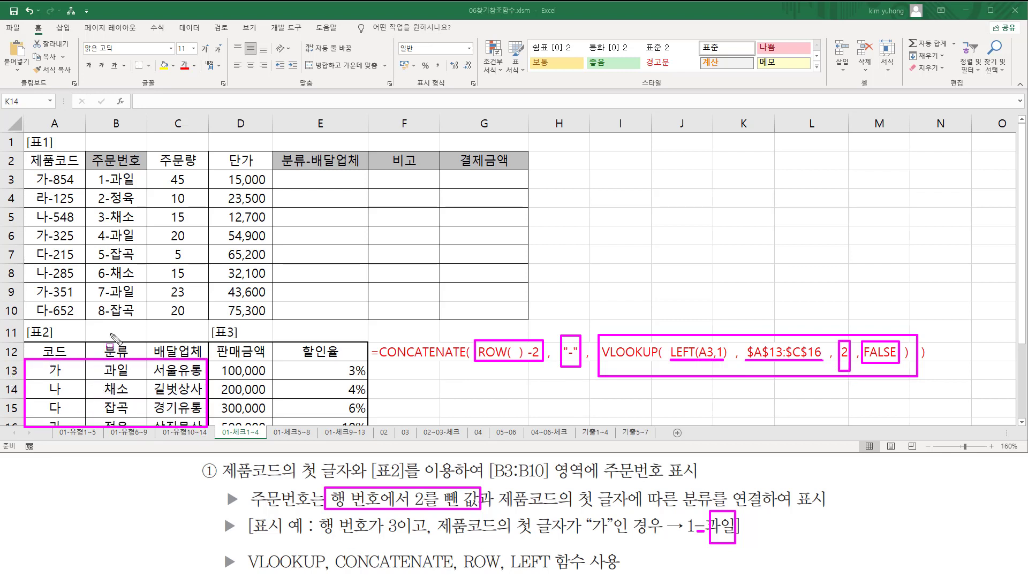
drag(104, 360, 131, 429)
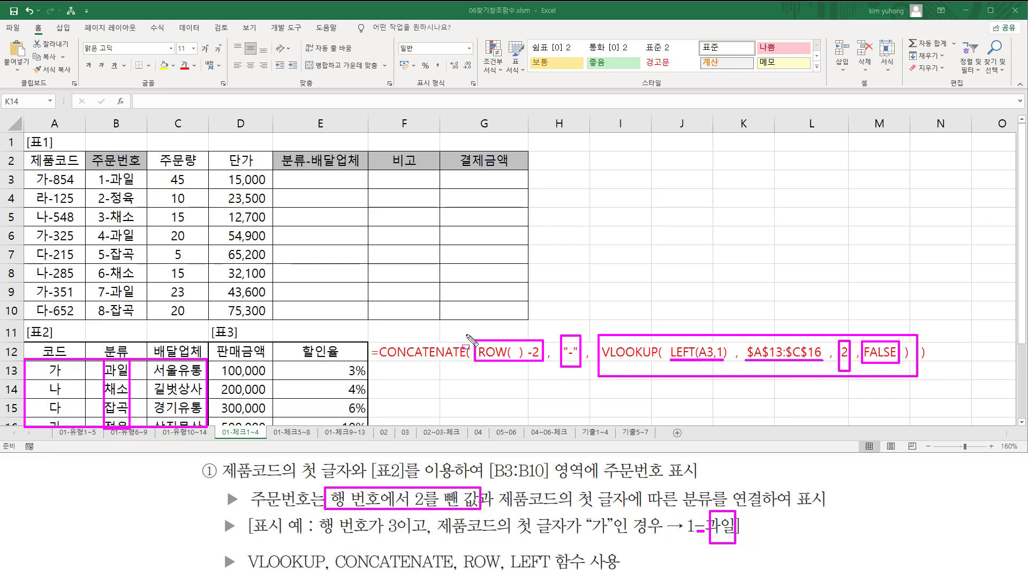
mouse_move(466, 333)
mouse_down()
mouse_move(482, 389)
mouse_move(968, 394)
mouse_move(929, 380)
mouse_up()
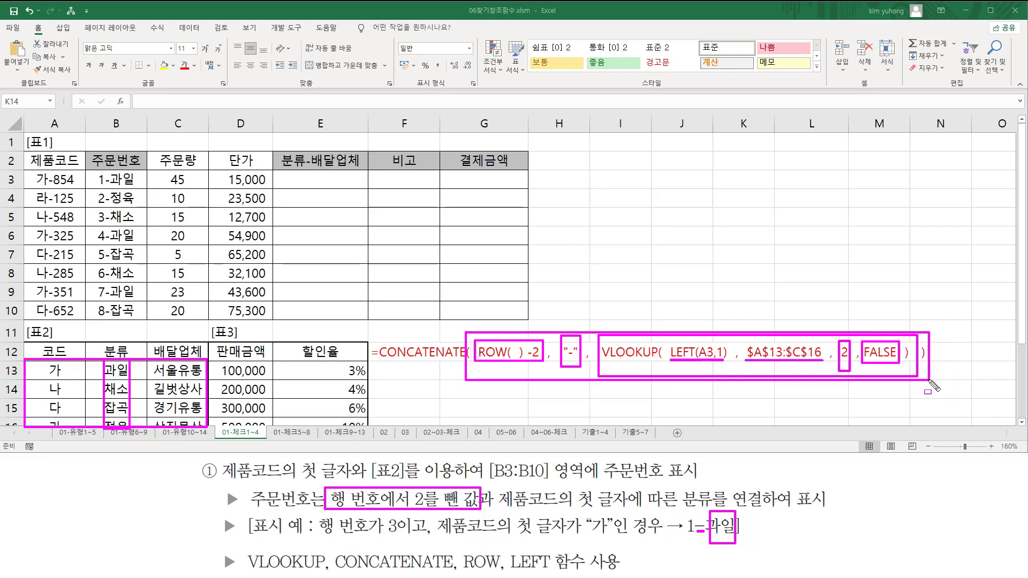
Step: Examine the second task's text about E3:E10, matching it to the product codes' first letters, 표2, and the required VLOOKUP, CONCATENATE and LEFT functions
key(Escape)
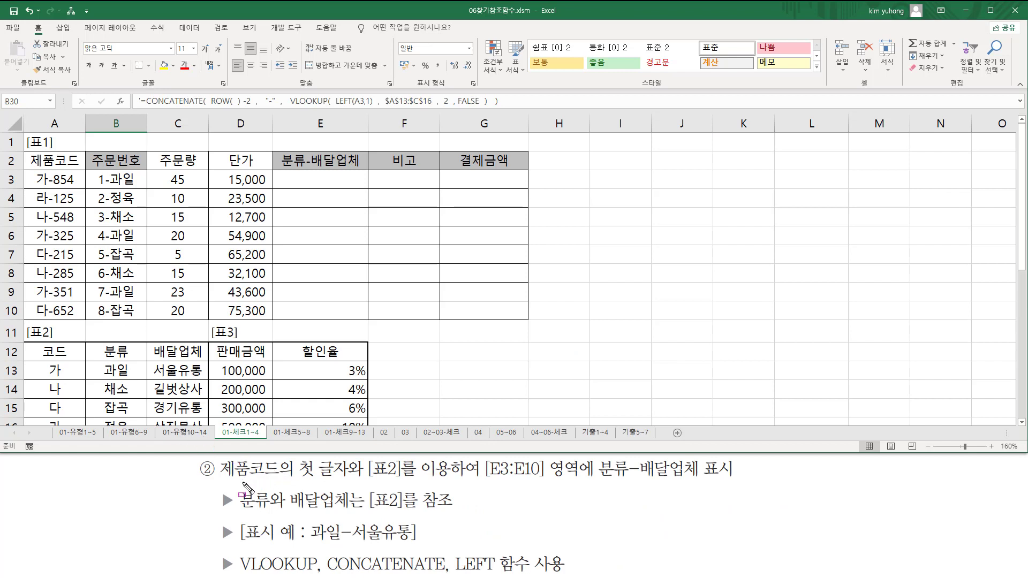
mouse_move(217, 480)
mouse_down()
mouse_move(311, 471)
mouse_move(349, 484)
mouse_up()
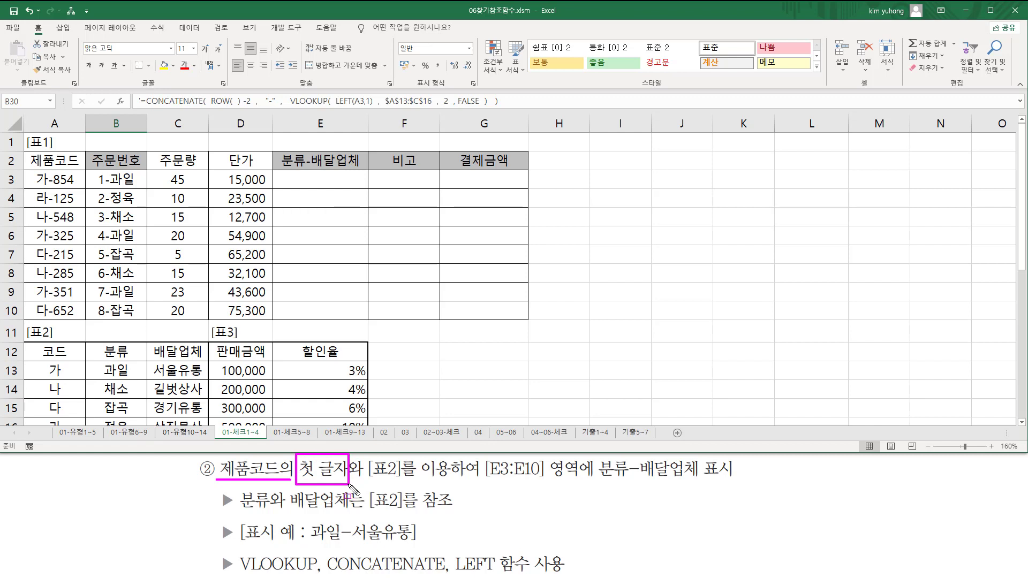
mouse_move(26, 172)
mouse_down()
mouse_move(85, 244)
mouse_move(87, 324)
mouse_move(52, 319)
mouse_up()
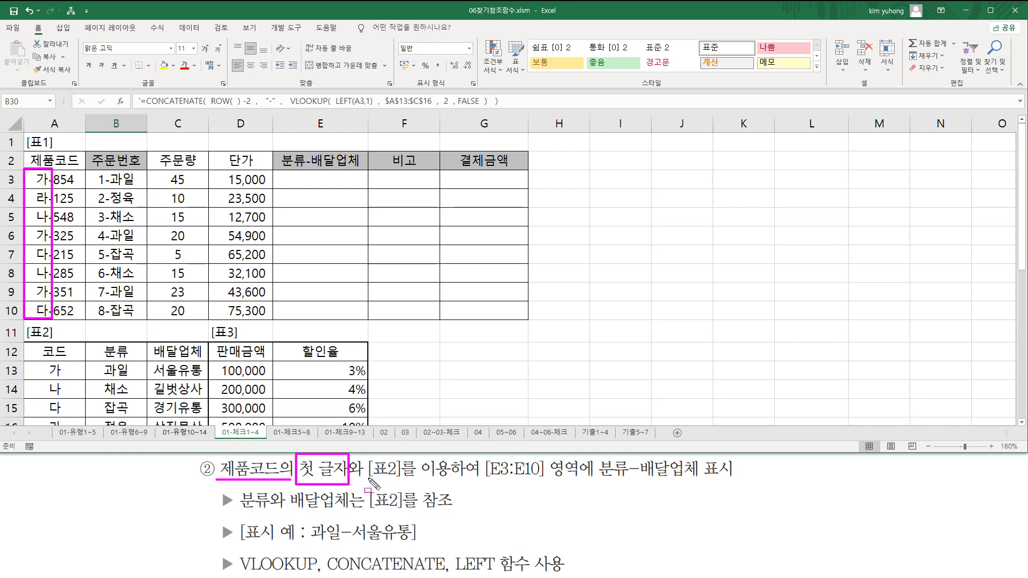
drag(368, 478, 450, 479)
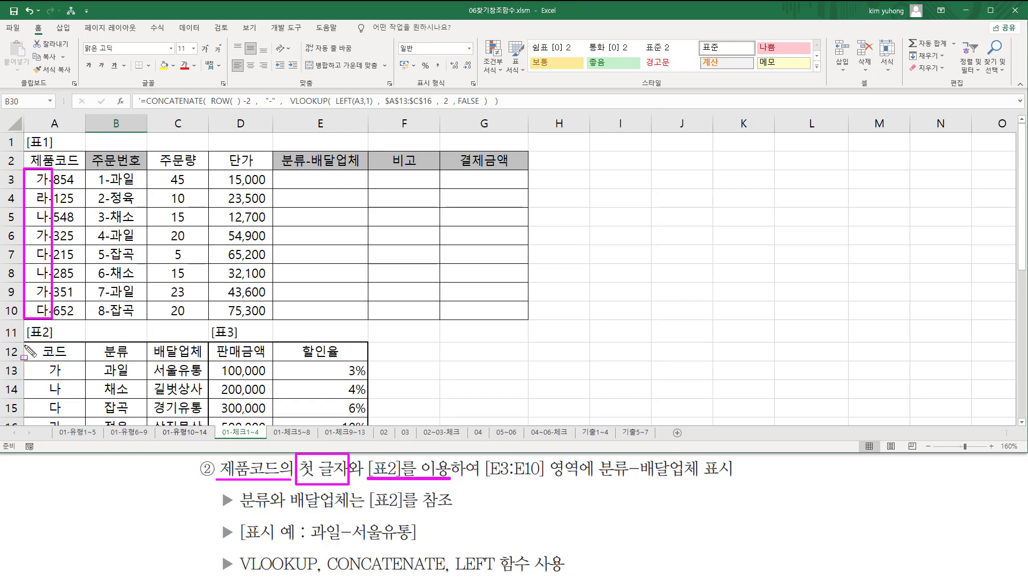
mouse_move(25, 362)
mouse_down()
mouse_move(215, 437)
mouse_move(206, 435)
mouse_up()
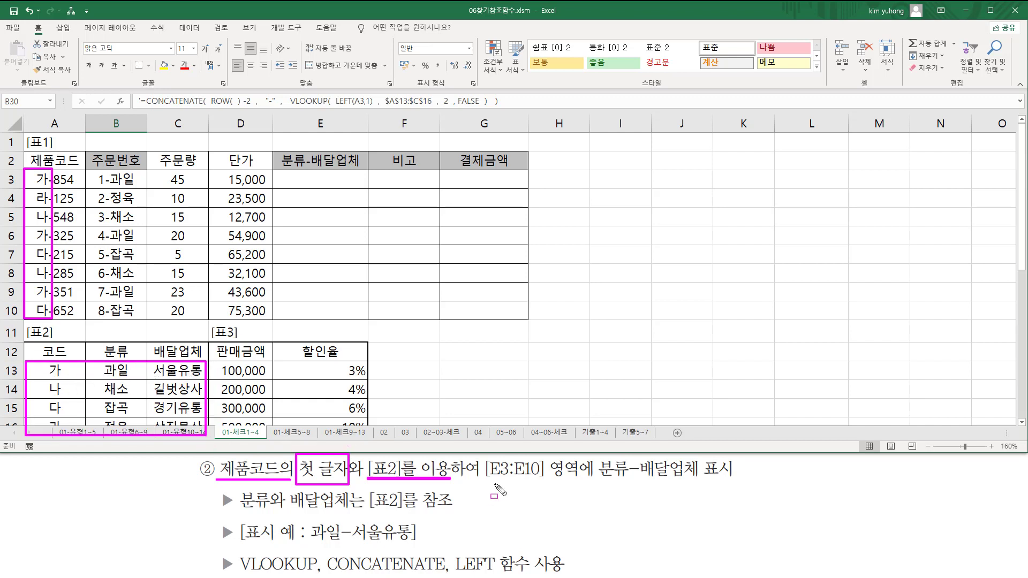
drag(484, 480, 583, 481)
mouse_move(282, 175)
mouse_down()
mouse_move(348, 259)
mouse_move(359, 316)
mouse_up()
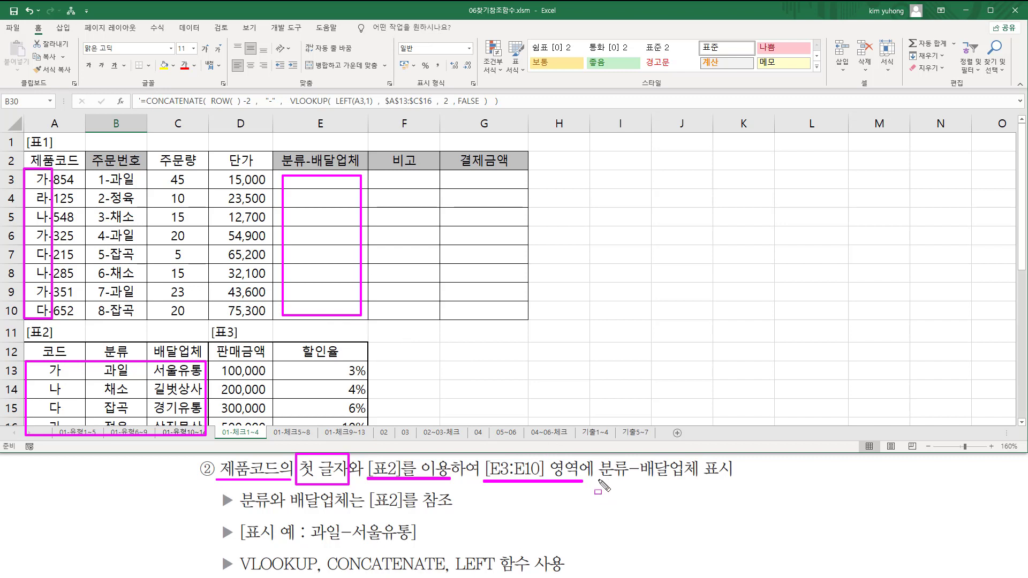
drag(598, 481, 701, 481)
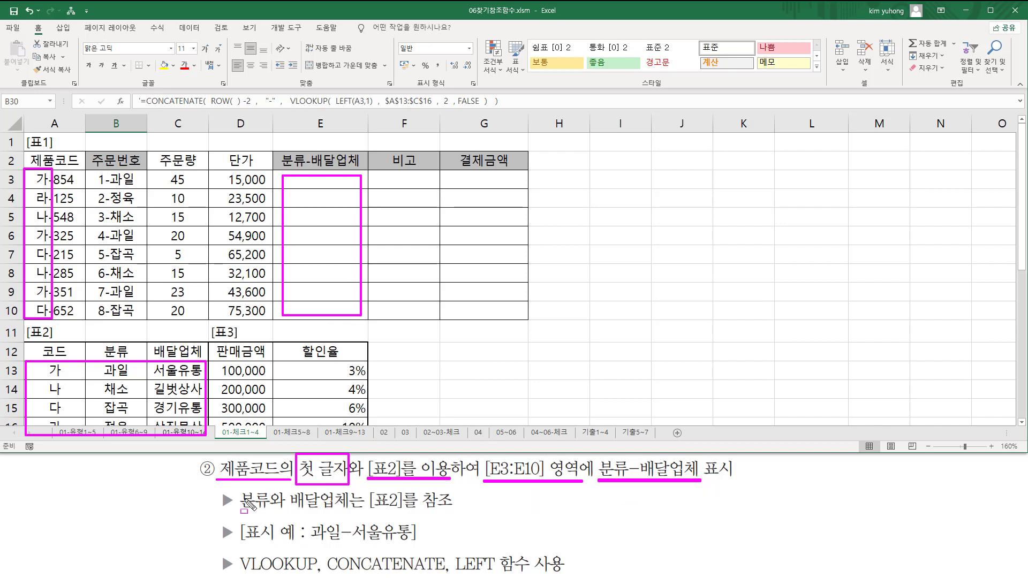
mouse_move(239, 491)
mouse_down()
mouse_move(239, 512)
mouse_move(463, 510)
mouse_up()
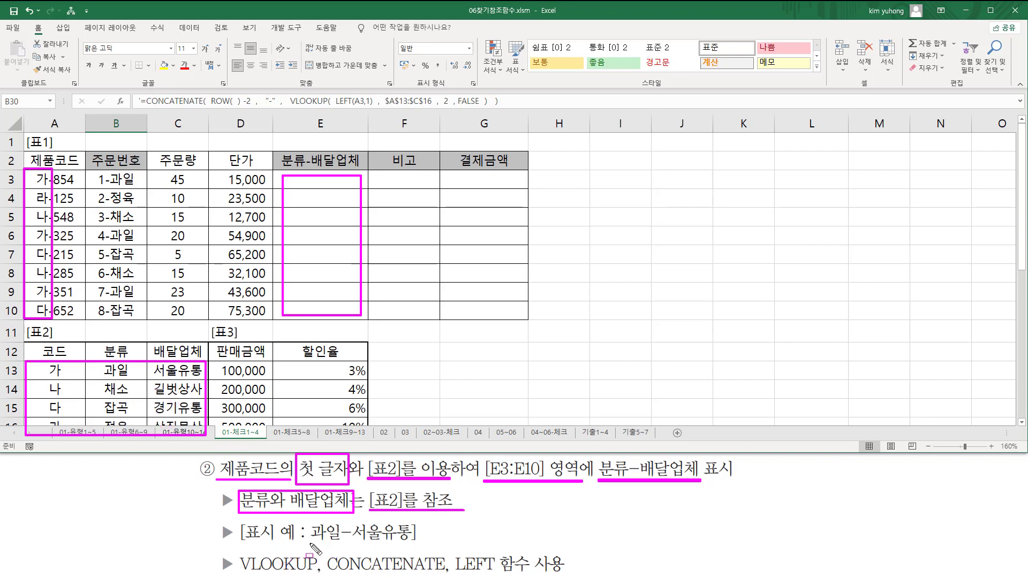
drag(310, 544, 407, 547)
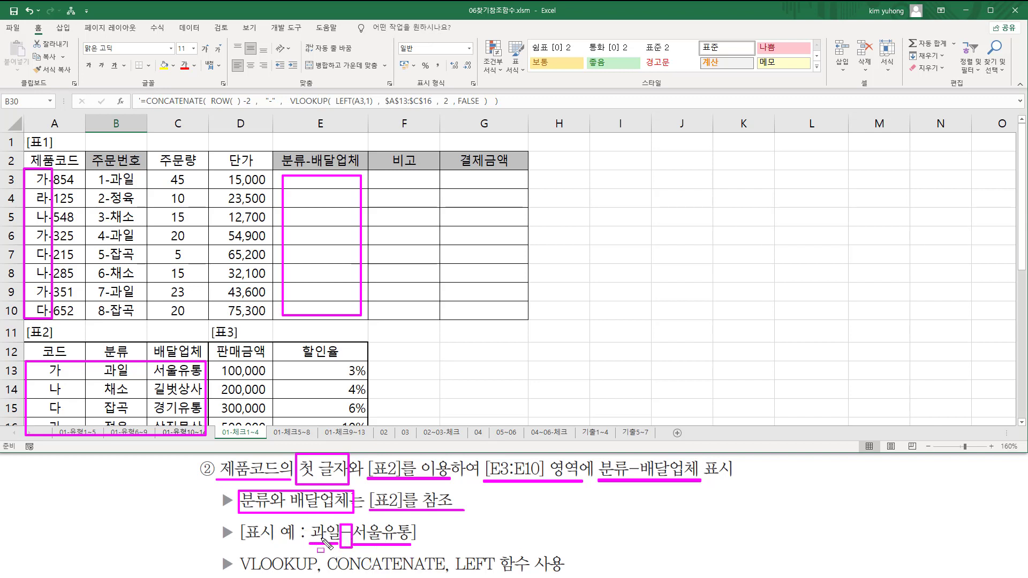
mouse_move(325, 552)
mouse_down()
mouse_move(354, 575)
mouse_move(444, 552)
mouse_move(446, 576)
mouse_up()
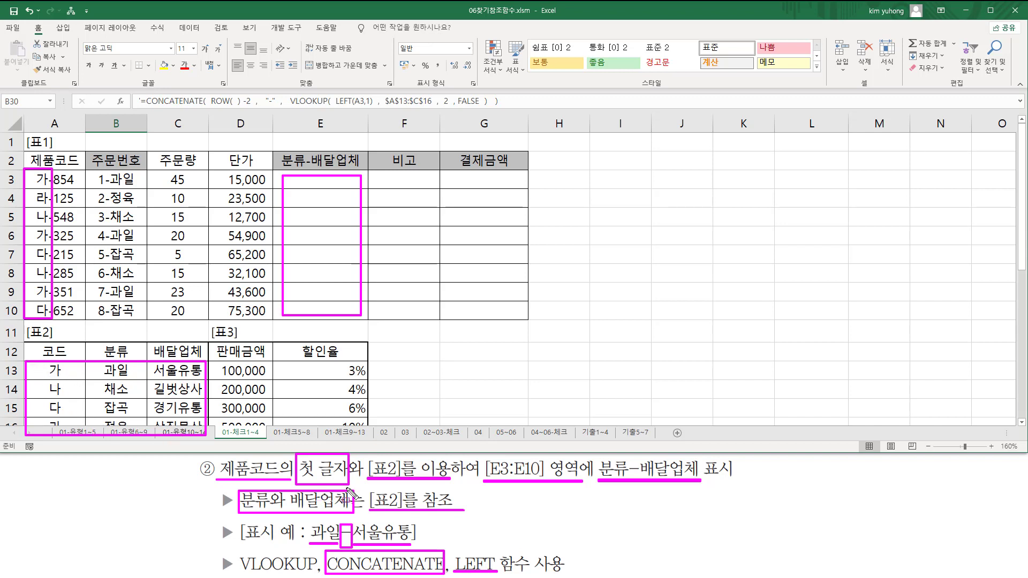
drag(240, 573, 317, 573)
key(Escape)
Step: Enter =LEFT(A3,1) in E3 to extract the product code's first letter, and fill it down to E10
click(323, 177)
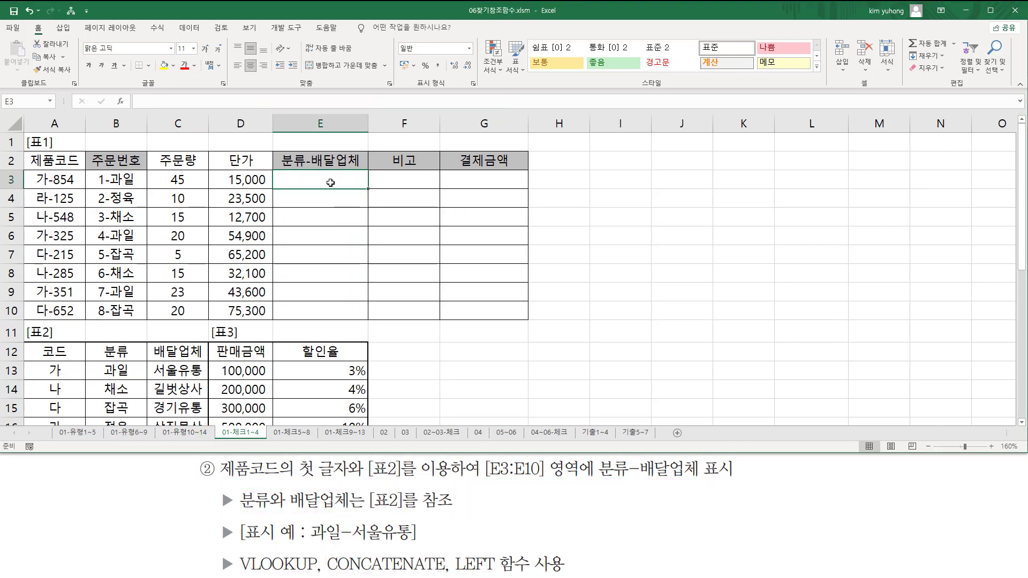
text(=le)
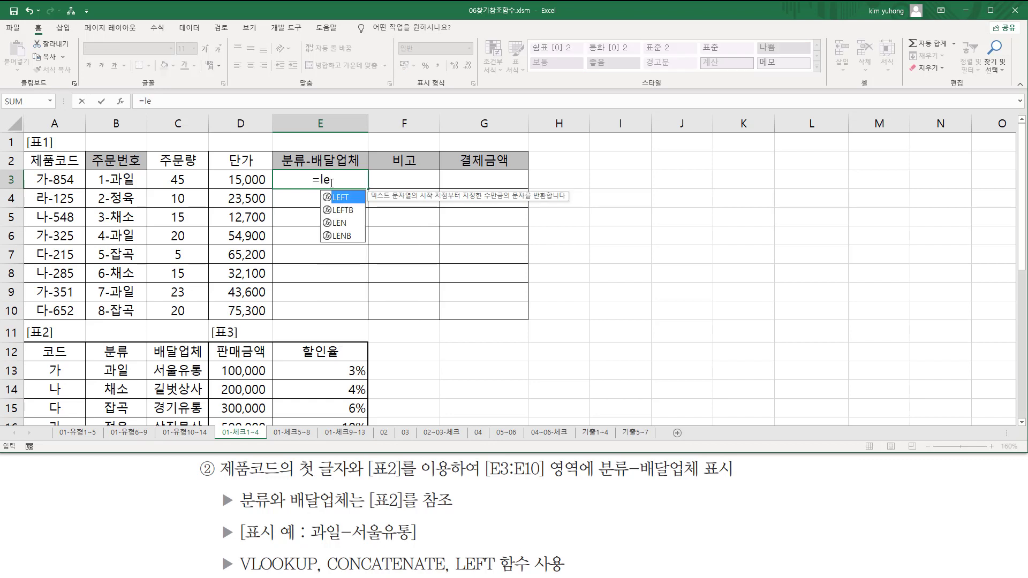
key(Tab)
click(51, 181)
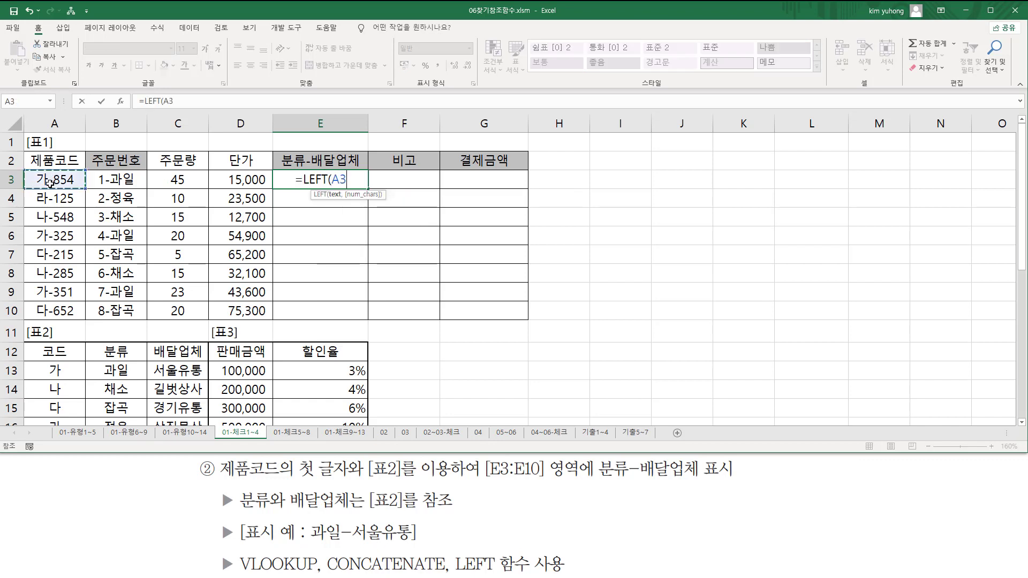
text(,1))
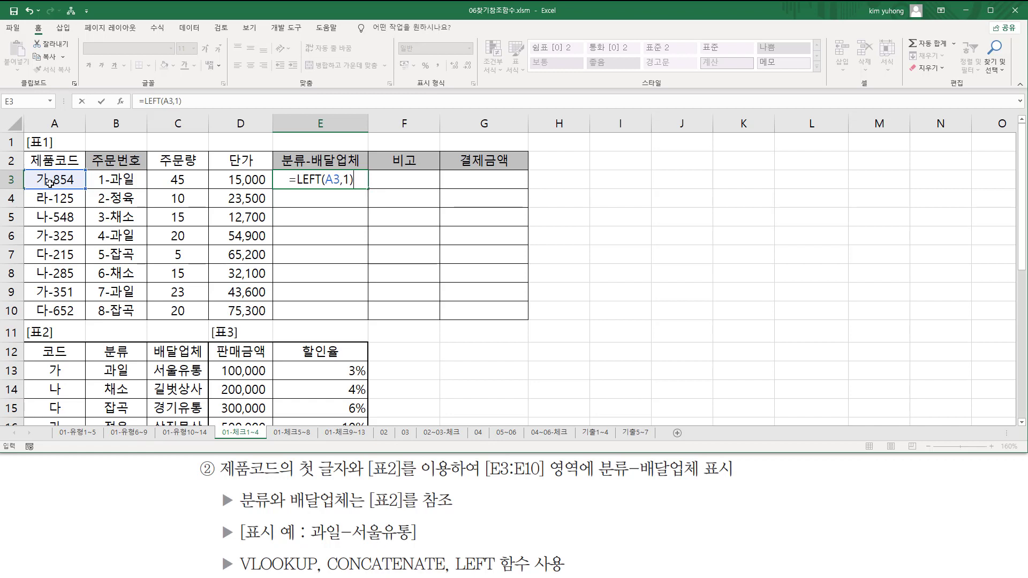
key(Return)
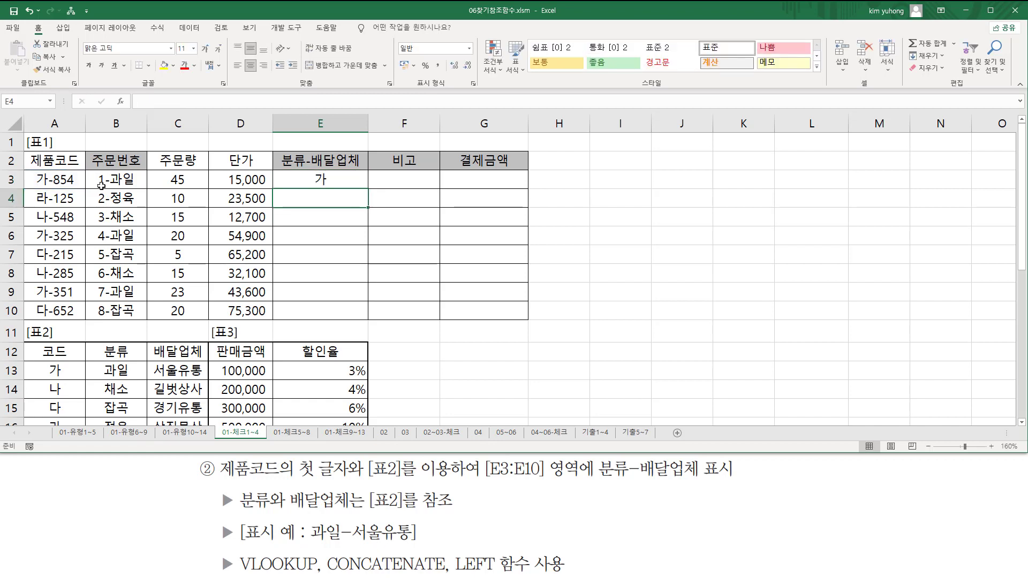
click(325, 180)
drag(369, 188, 368, 319)
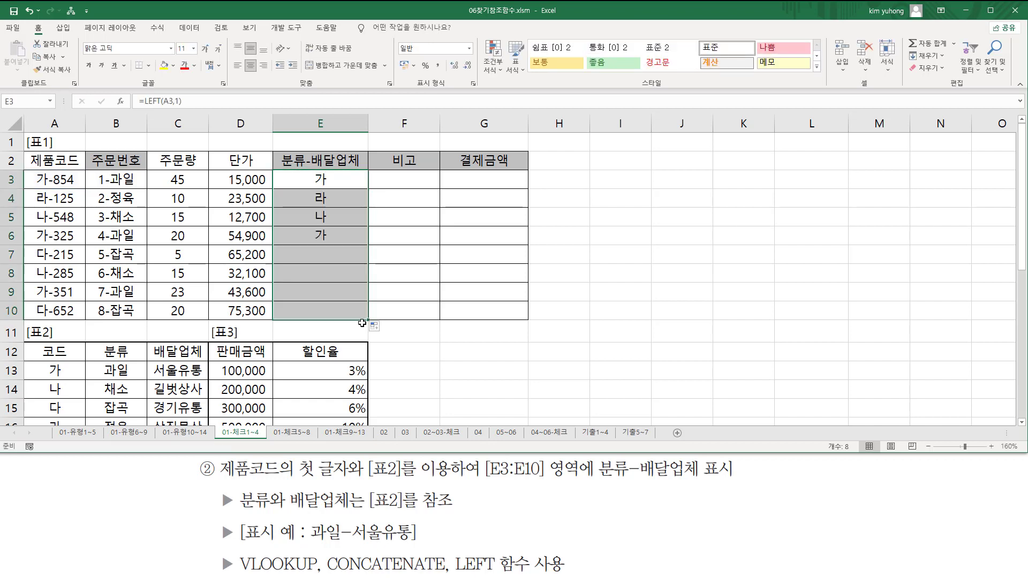
Step: Wrap E3's LEFT(A3,1) in a VLOOKUP as the lookup value, with the absolute range $A$13:$C$16 as the table
click(333, 183)
double_click(307, 181)
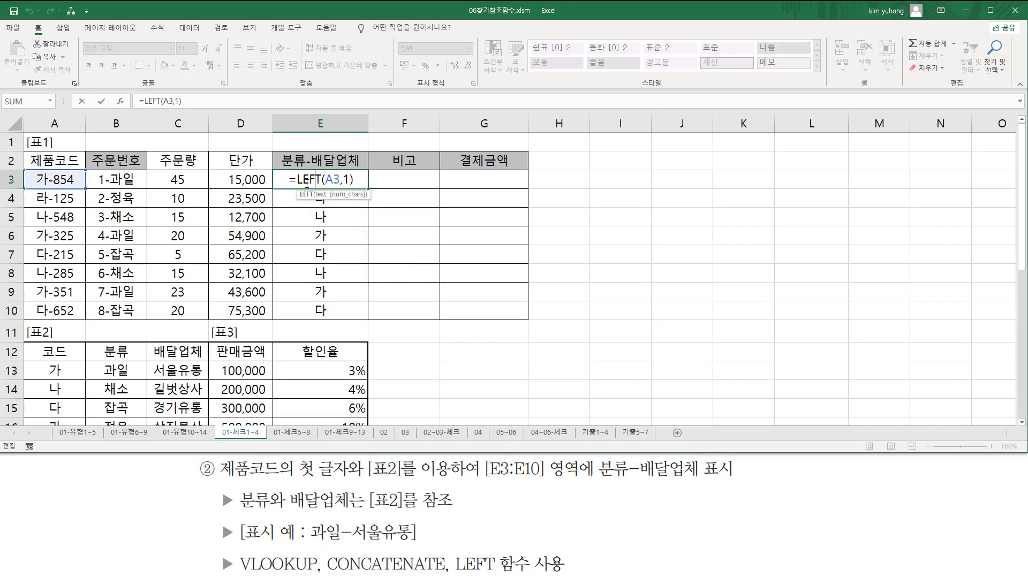
drag(298, 179, 383, 179)
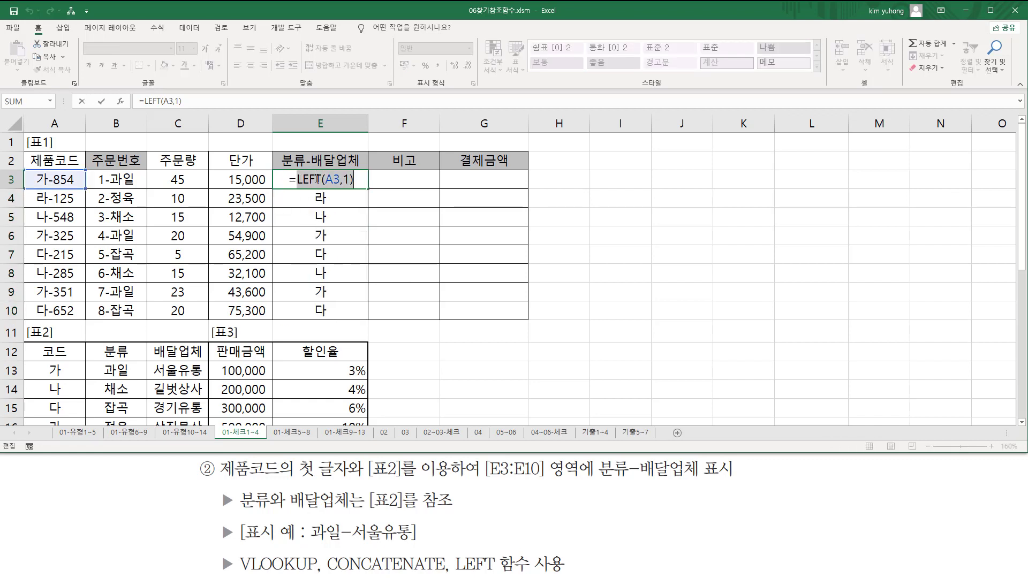
click(298, 180)
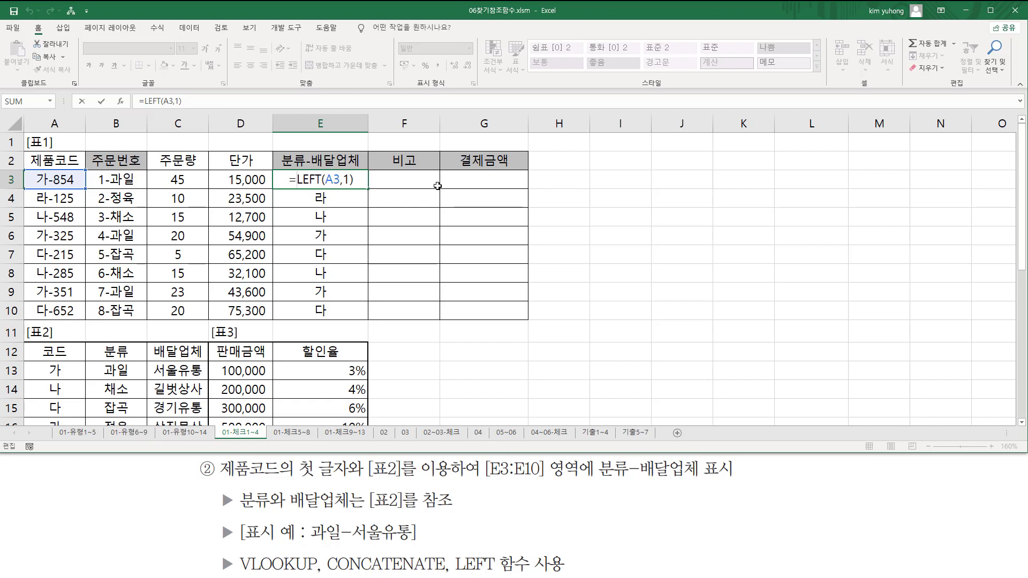
text(VLOOKUP()
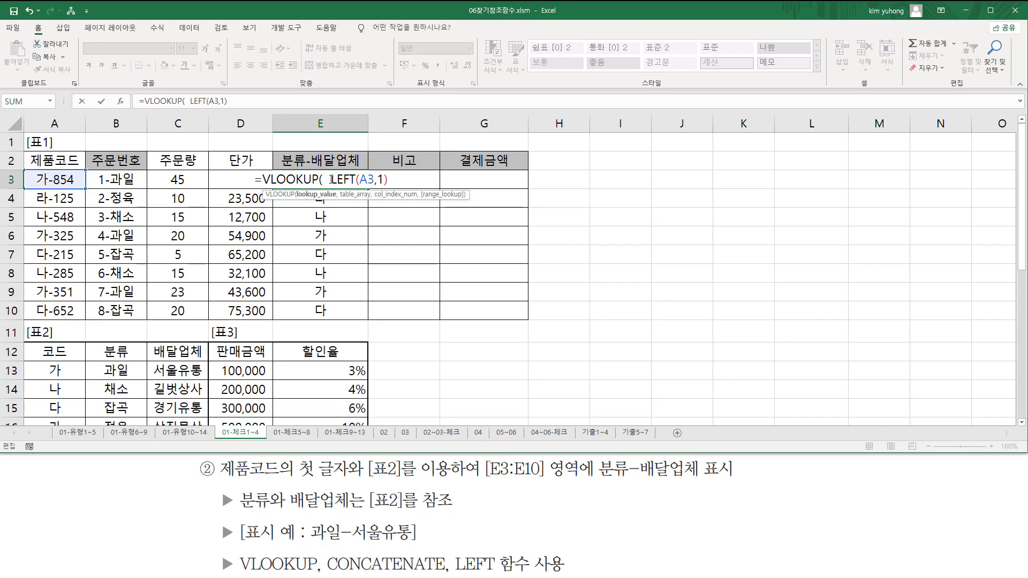
drag(331, 180, 394, 180)
click(395, 180)
text(,)
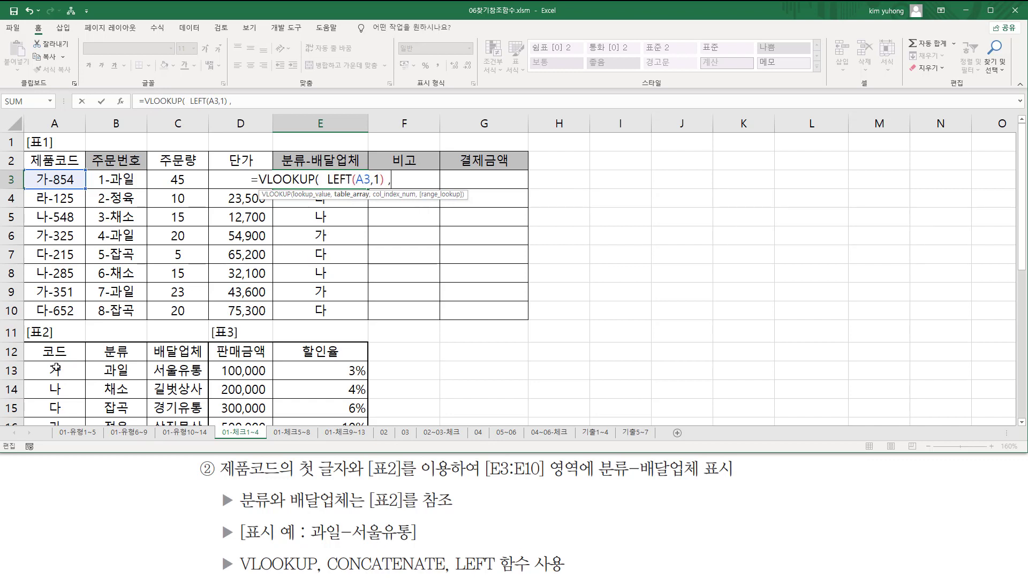
drag(55, 368, 173, 392)
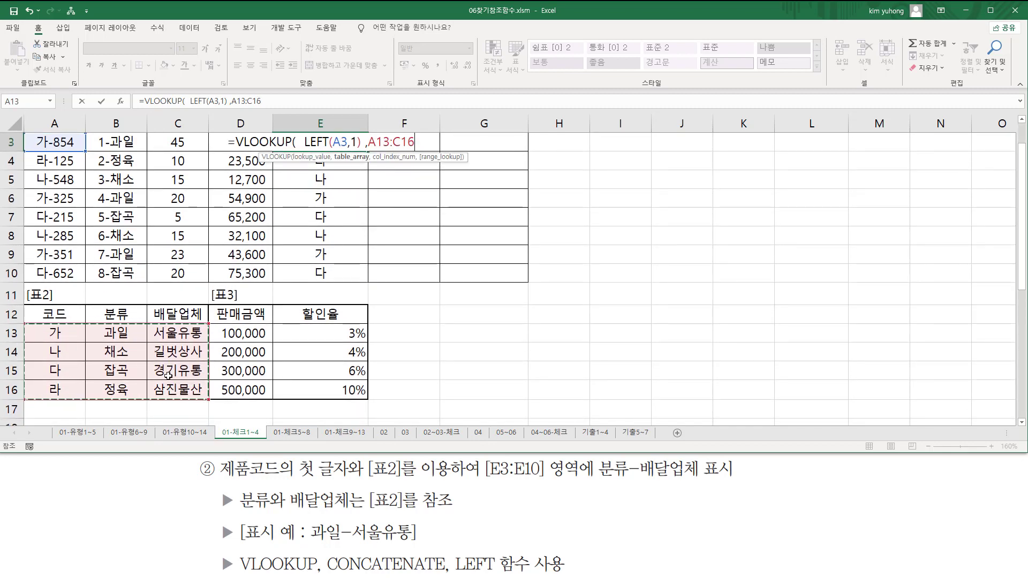
key(F4)
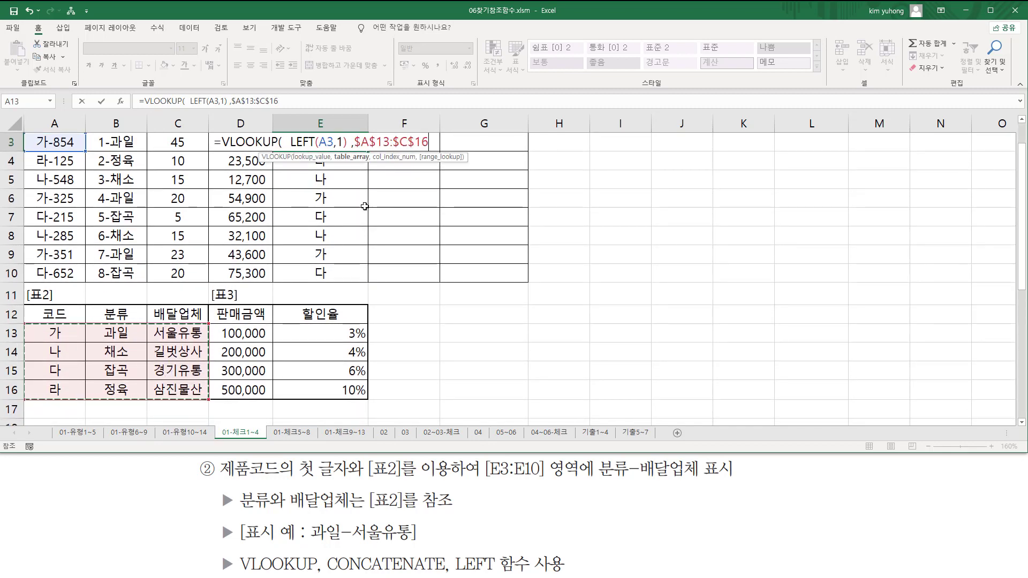
text(,)
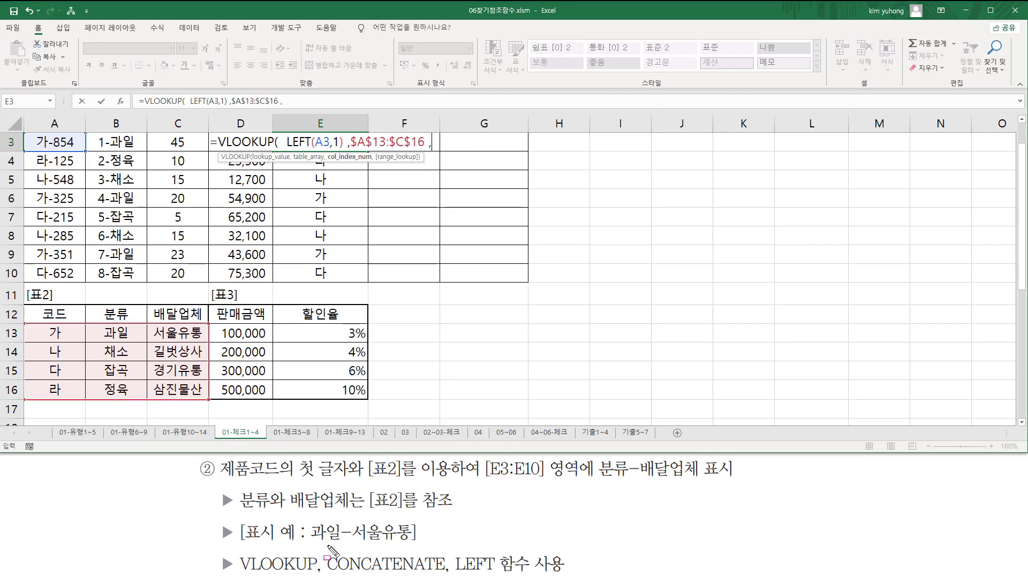
Step: Compare the display example with the 분류 column of 표2 and enter 2 as the column index in E3's VLOOKUP
drag(309, 543, 336, 544)
mouse_move(99, 323)
mouse_down()
mouse_move(122, 394)
mouse_move(134, 399)
mouse_up()
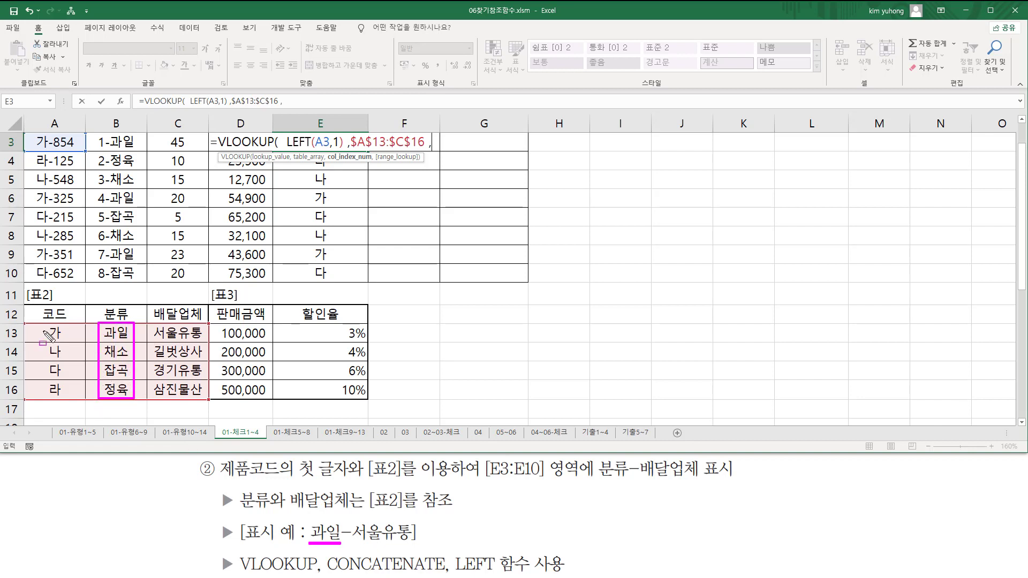
mouse_move(23, 321)
mouse_down()
mouse_move(67, 386)
mouse_move(210, 409)
mouse_up()
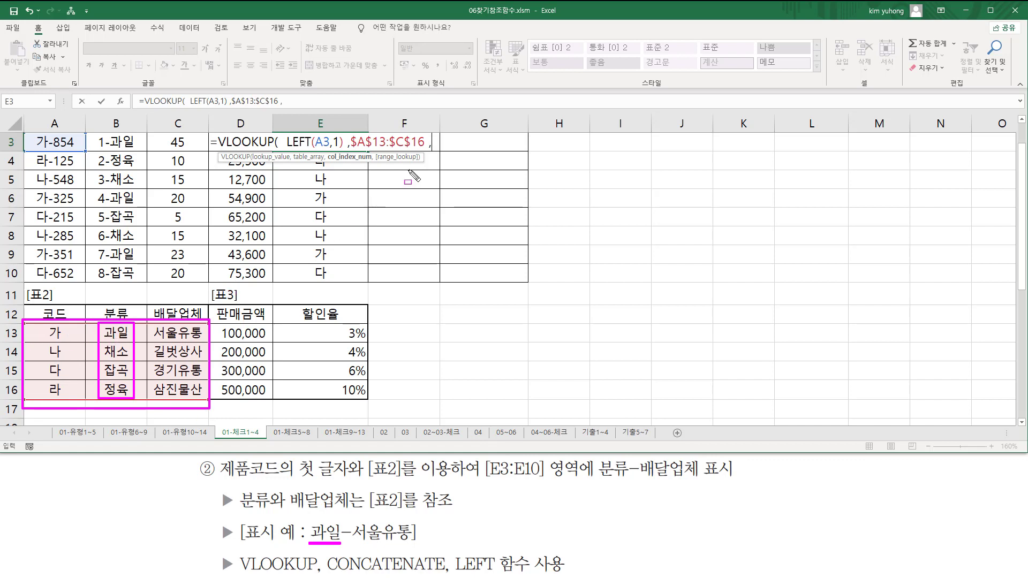
key(Escape)
click(442, 151)
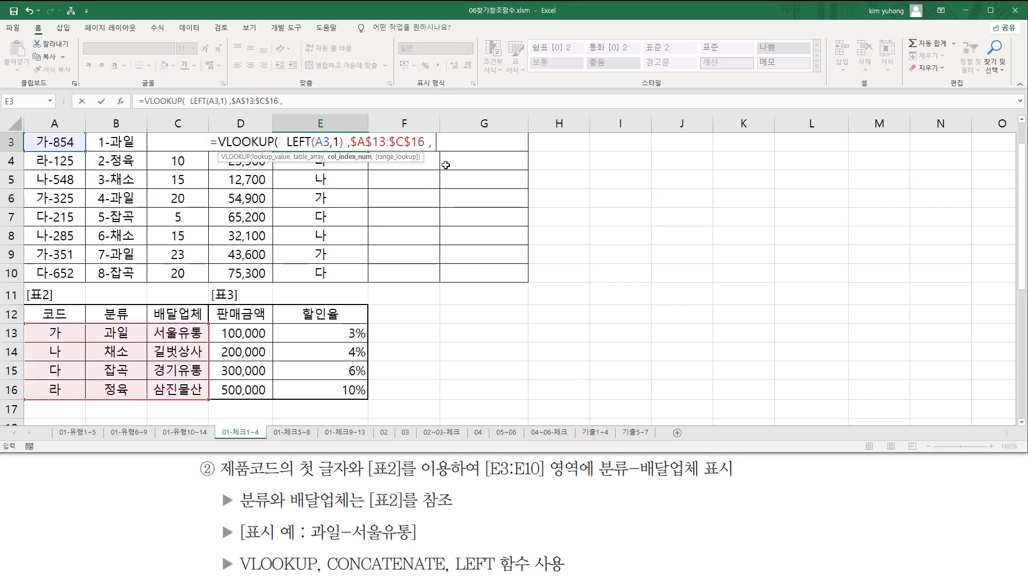
text(2)
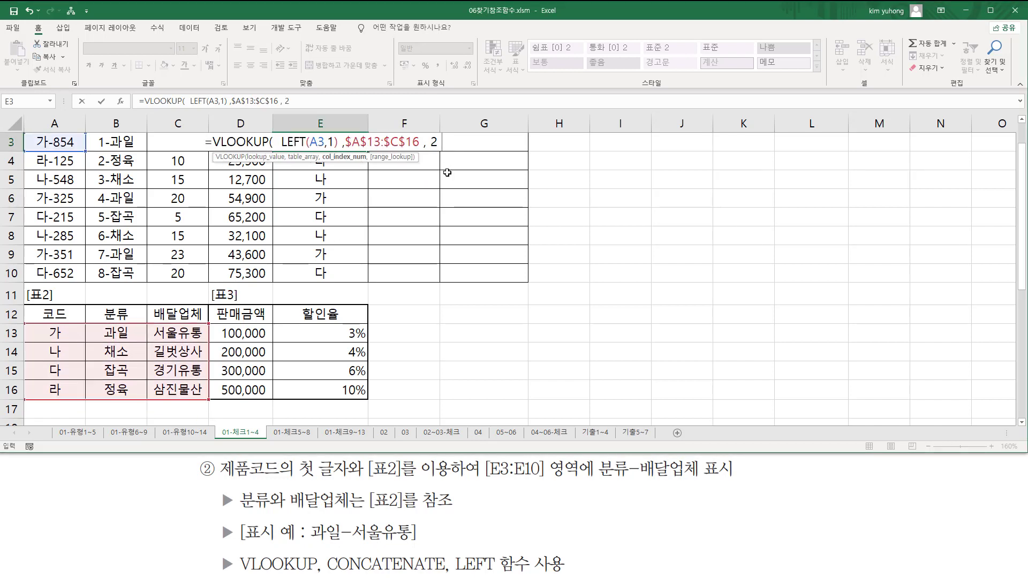
text( ,)
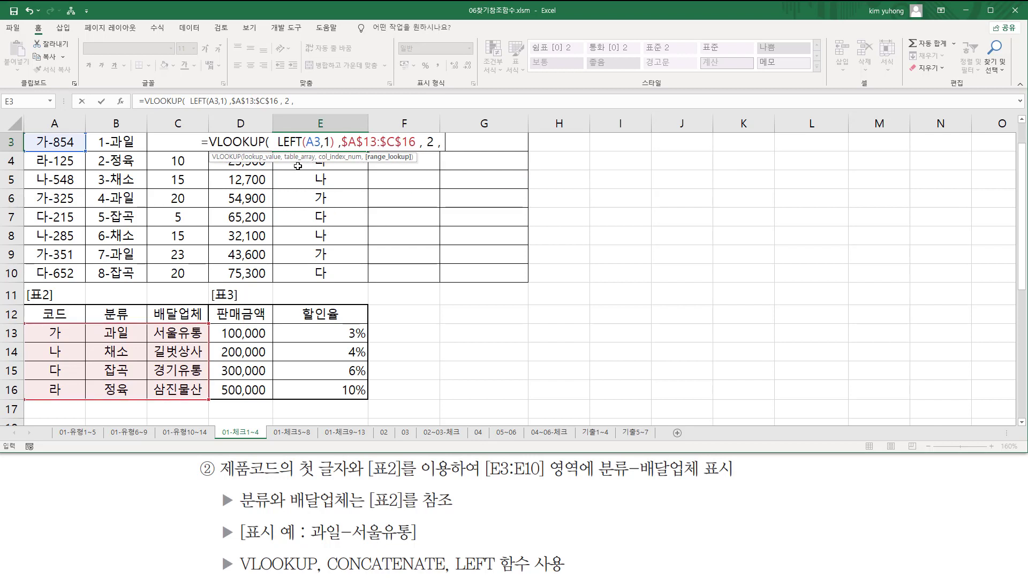
Step: Complete E3's VLOOKUP with FALSE for an exact match and fill the formula down to E10
drag(277, 149, 416, 155)
key(Escape)
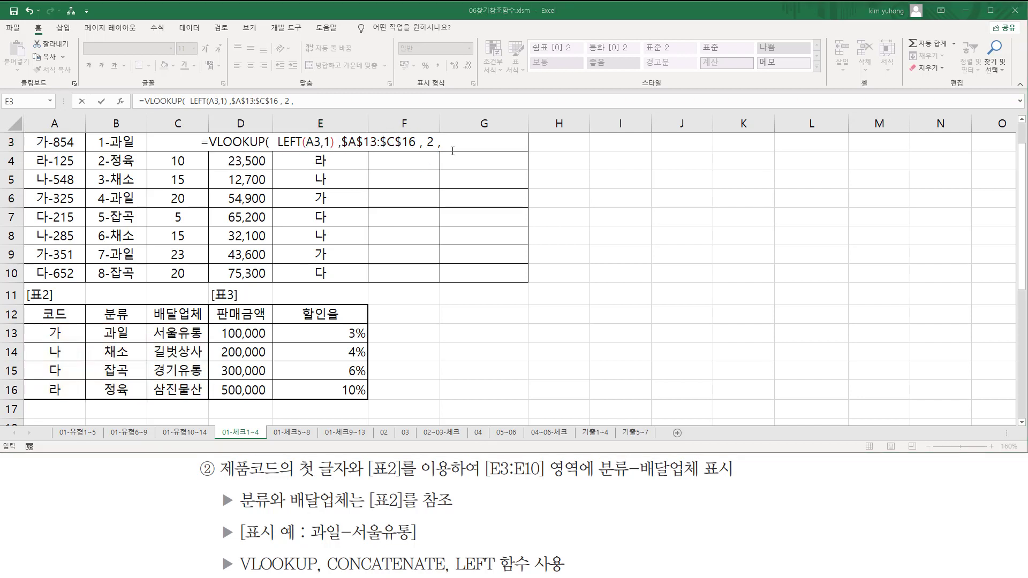
click(451, 142)
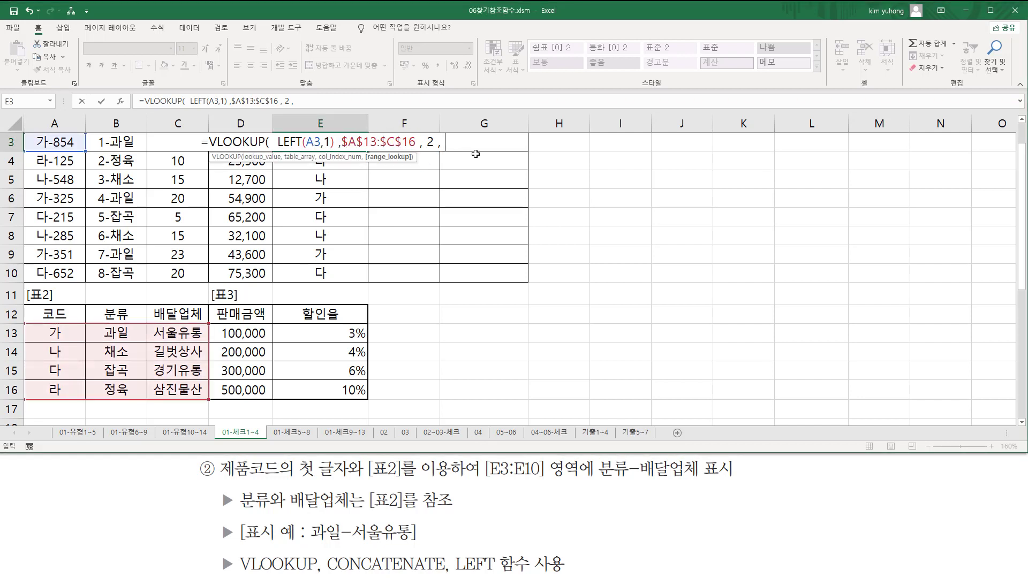
text(false)
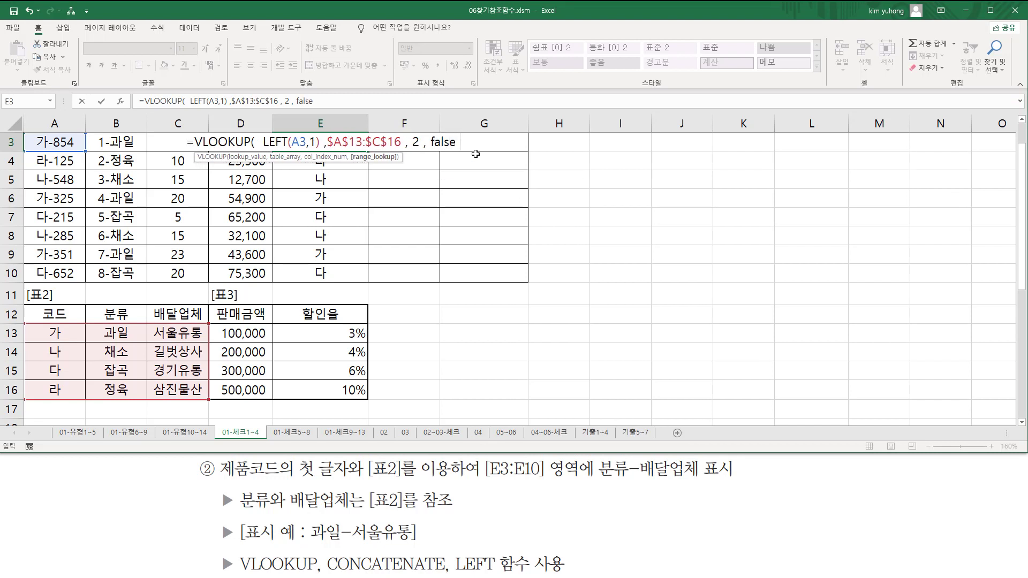
text( ))
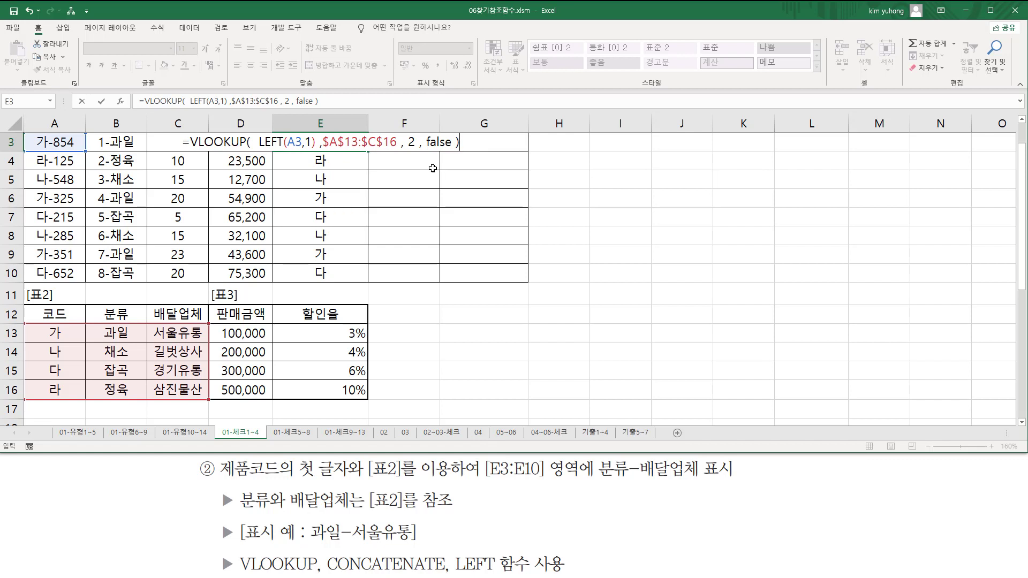
key(Return)
click(337, 142)
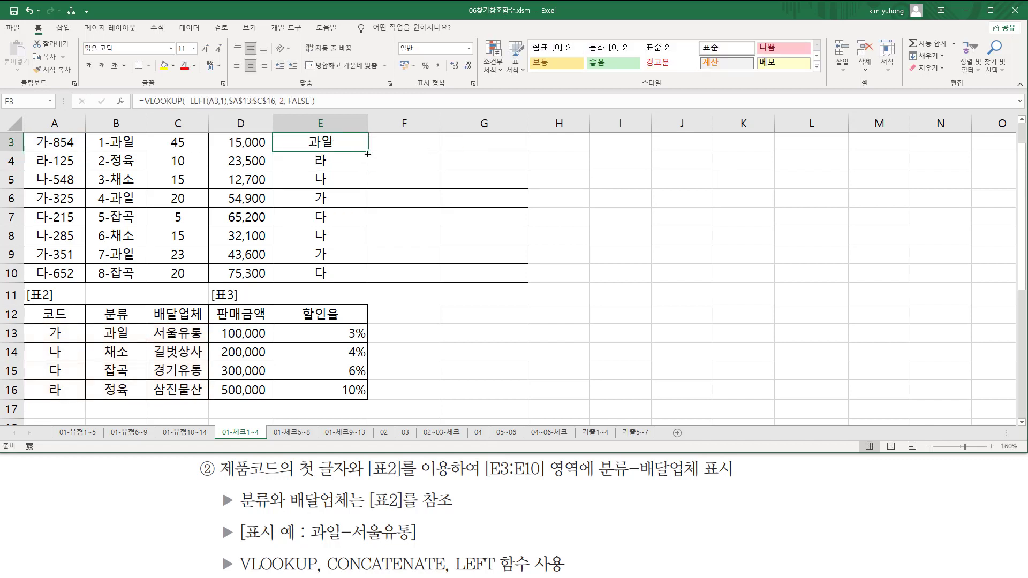
drag(368, 151, 371, 279)
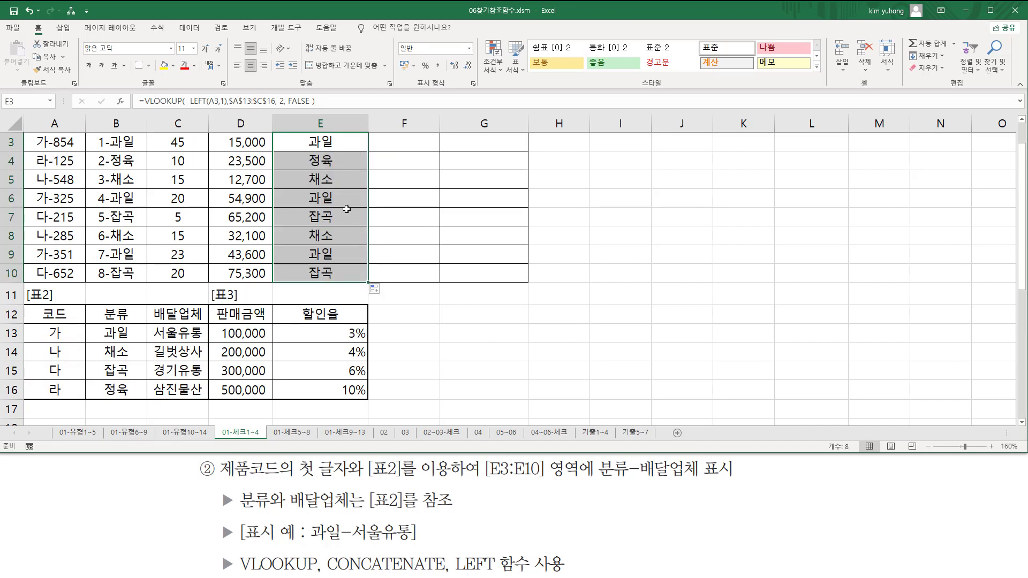
Step: Open E3's formula for editing and compare its VLOOKUP column index with the 분류 and 배달업체 columns of 표2
double_click(350, 141)
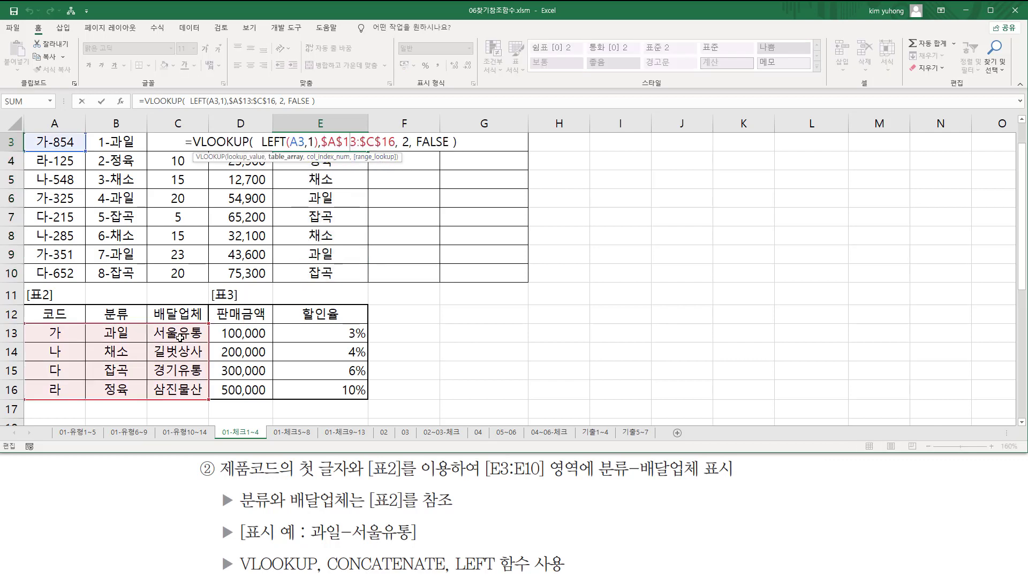
drag(161, 328, 201, 400)
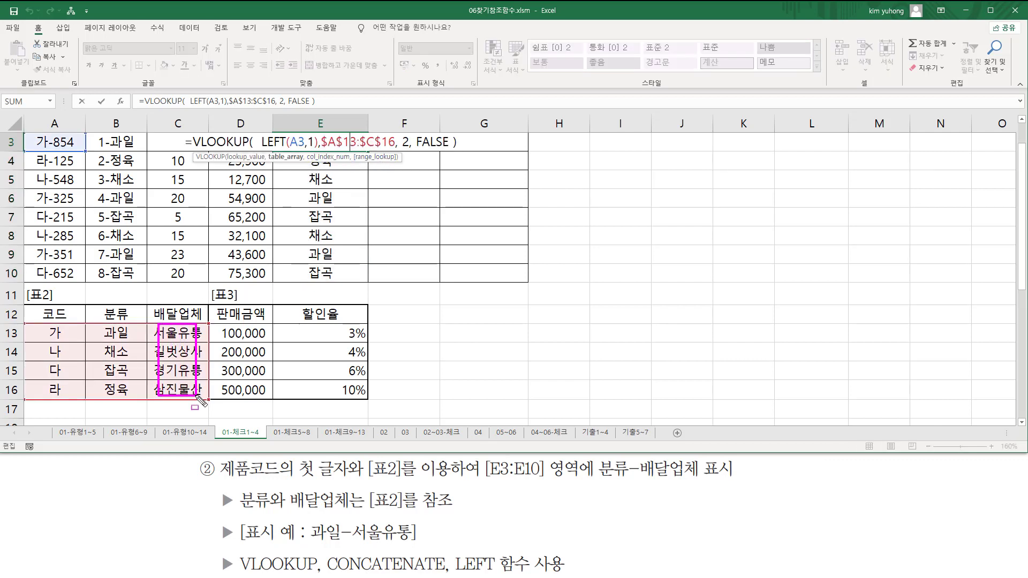
drag(192, 151, 458, 152)
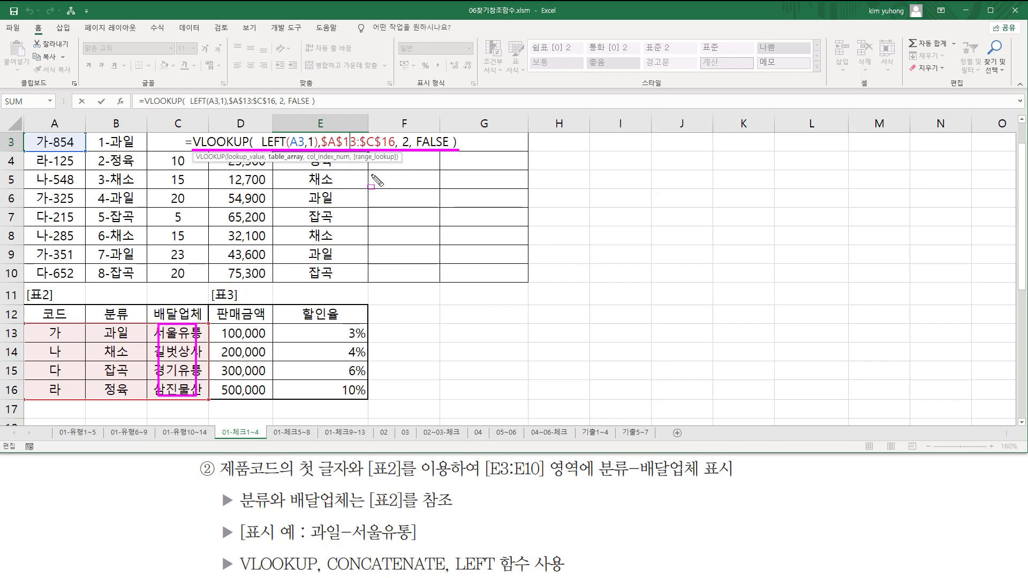
drag(401, 123, 411, 170)
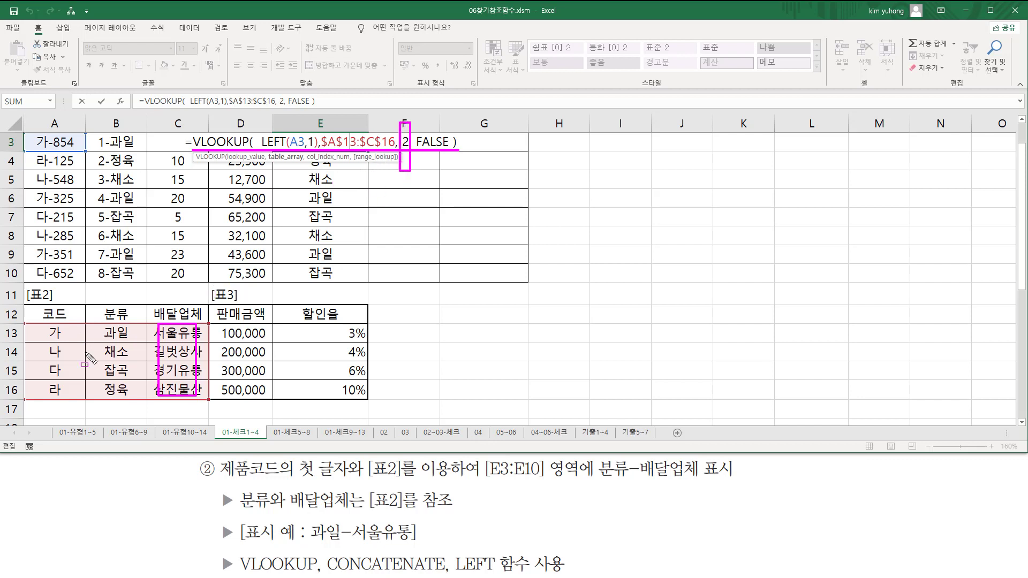
mouse_move(106, 325)
mouse_down()
mouse_move(127, 326)
mouse_move(128, 399)
mouse_up()
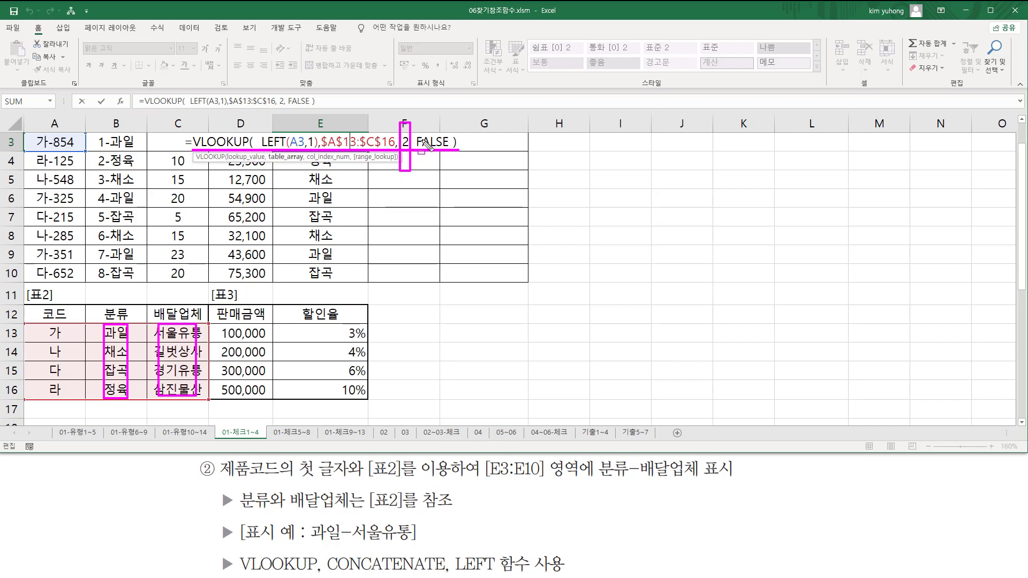
key(Escape)
Step: Check the display example's separator and wrap E3's VLOOKUP in CONCATENATE as the first text argument
drag(193, 141, 516, 144)
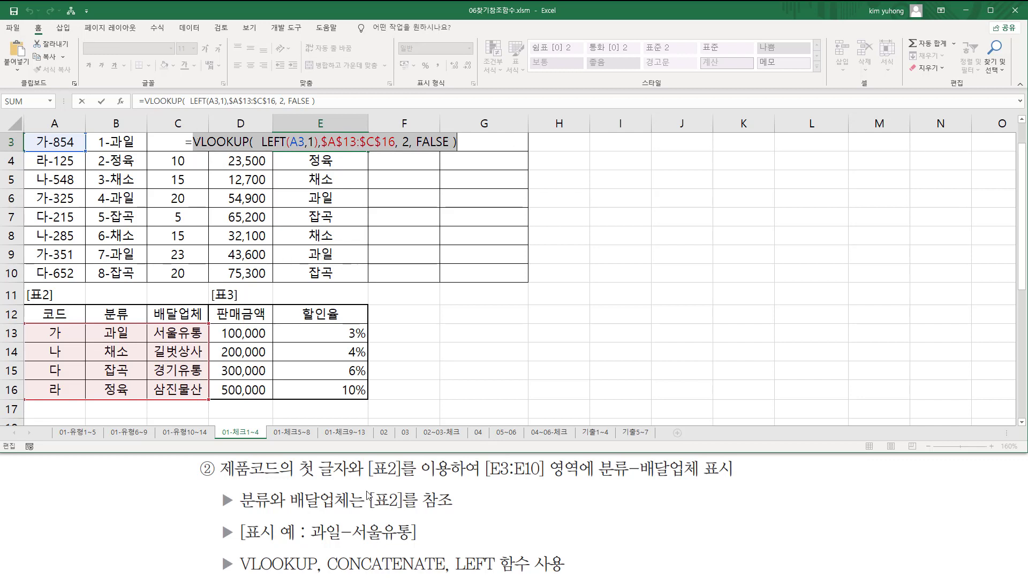
mouse_move(309, 542)
mouse_down()
mouse_move(355, 552)
mouse_move(358, 541)
mouse_move(415, 544)
mouse_move(328, 565)
mouse_move(343, 575)
mouse_move(443, 574)
mouse_up()
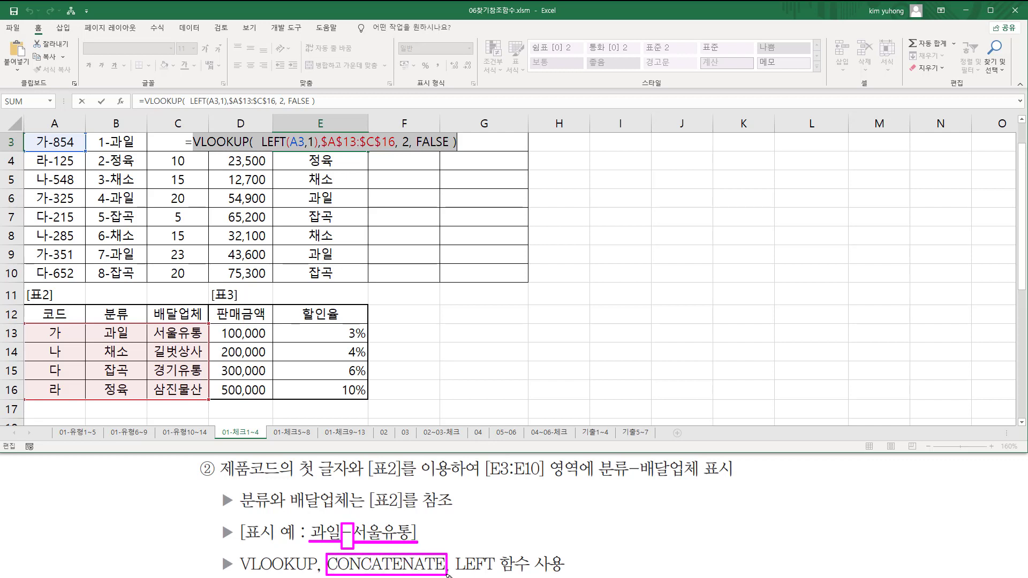
key(Escape)
click(197, 144)
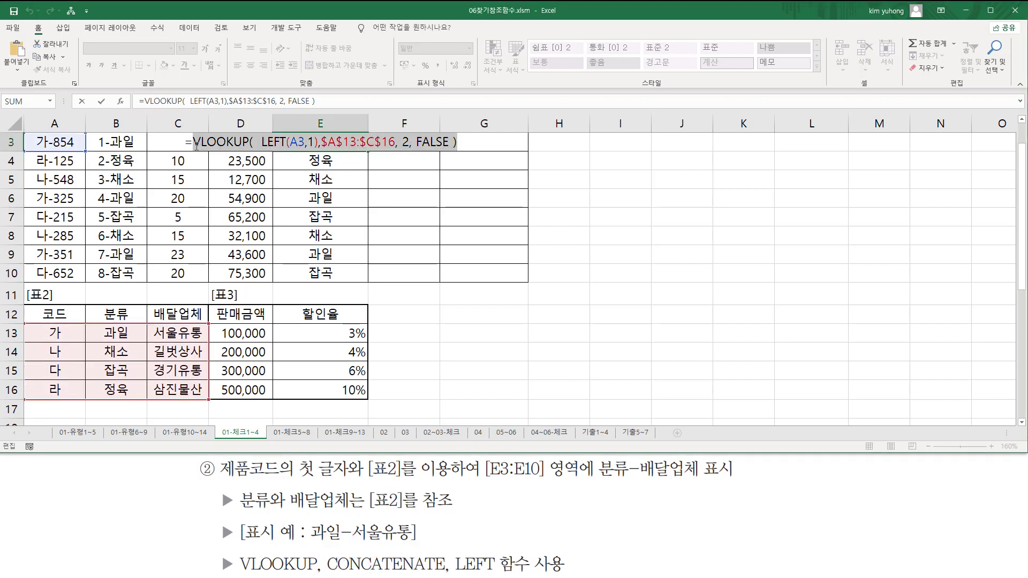
click(197, 143)
text(con)
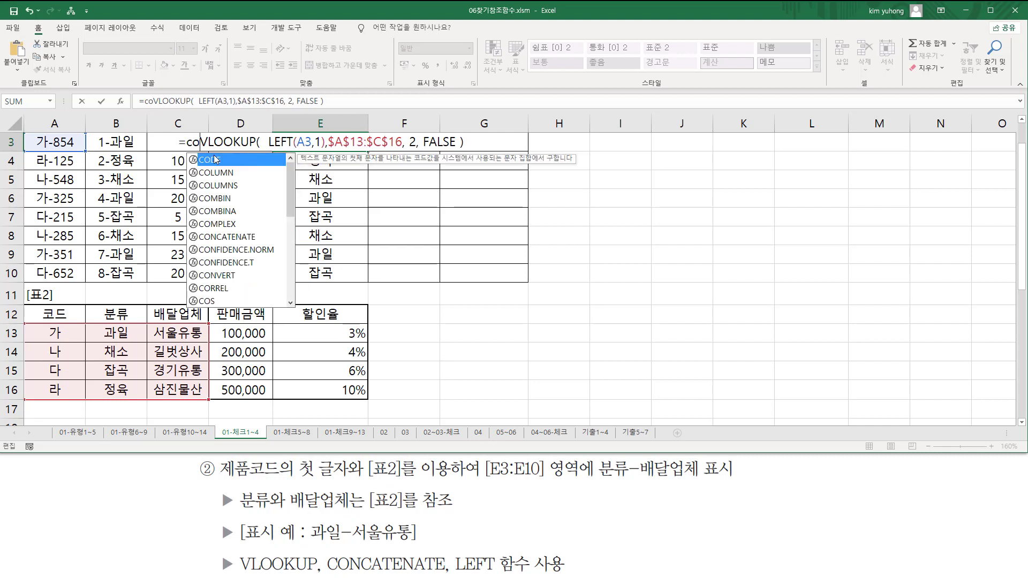
double_click(215, 159)
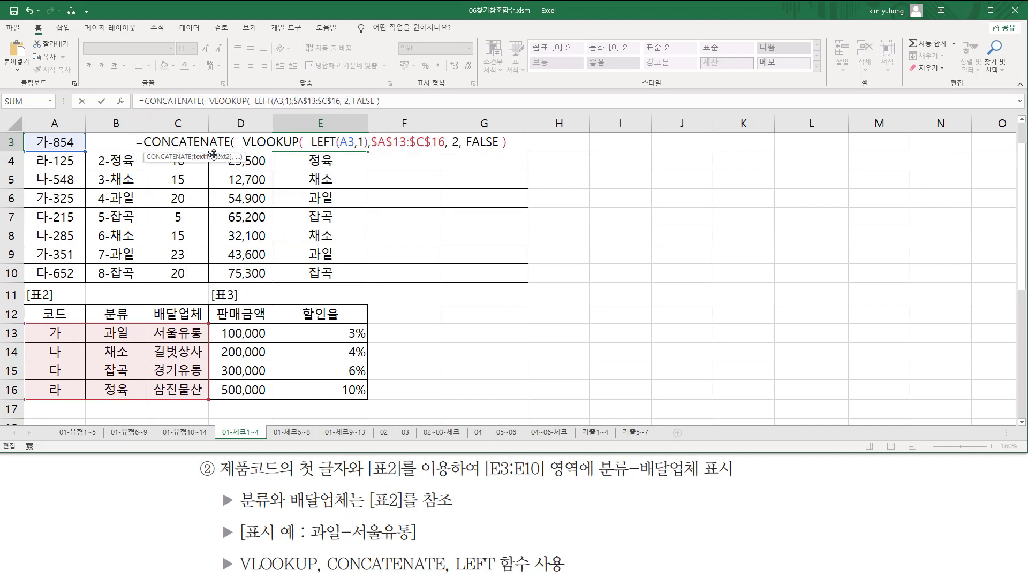
Step: Copy the VLOOKUP expression in E3 and add "-" as CONCATENATE's second text argument, followed by a comma
key(shift+End)
key(ctrl+c)
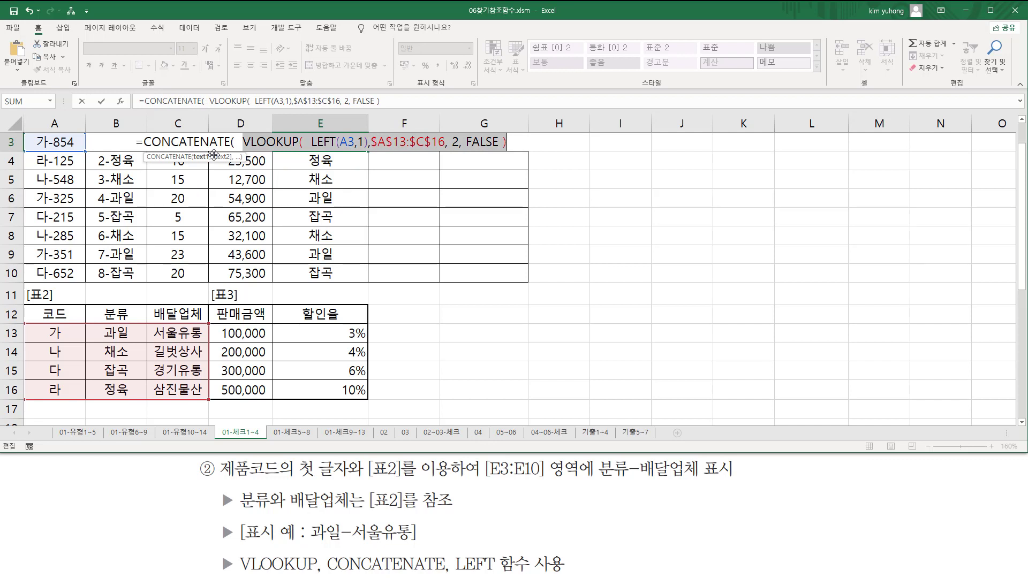
click(521, 144)
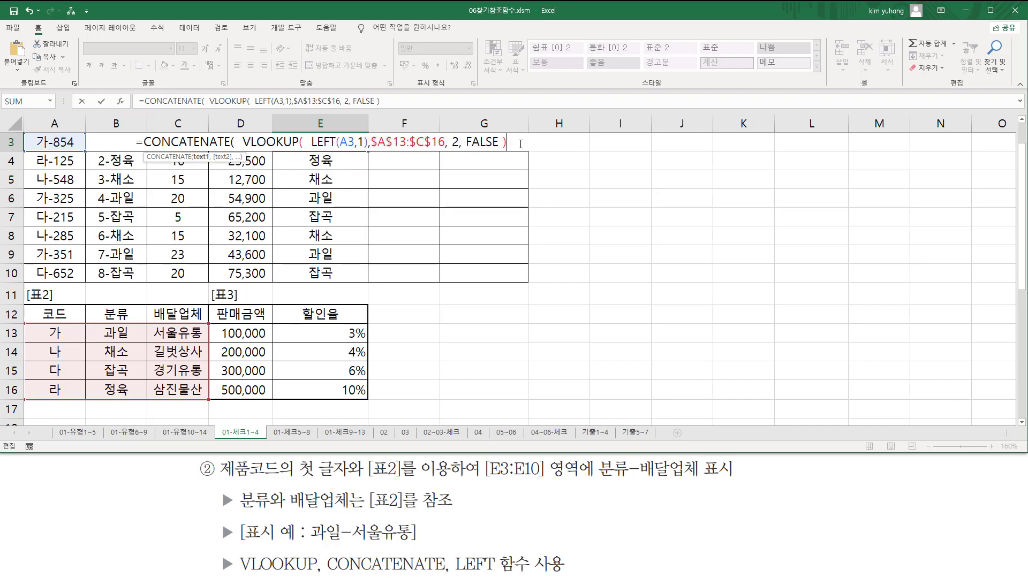
text(, ")
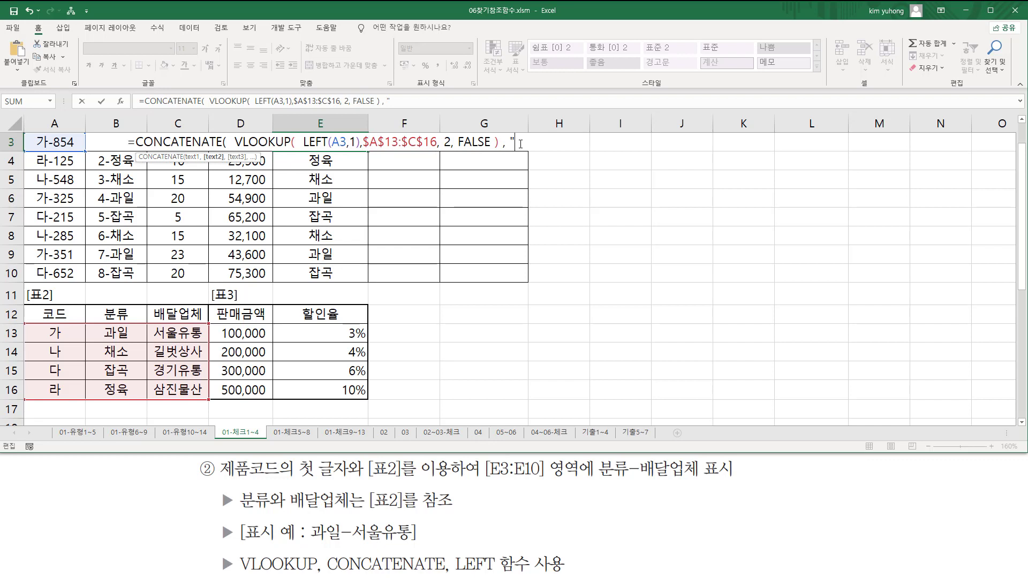
text(-)
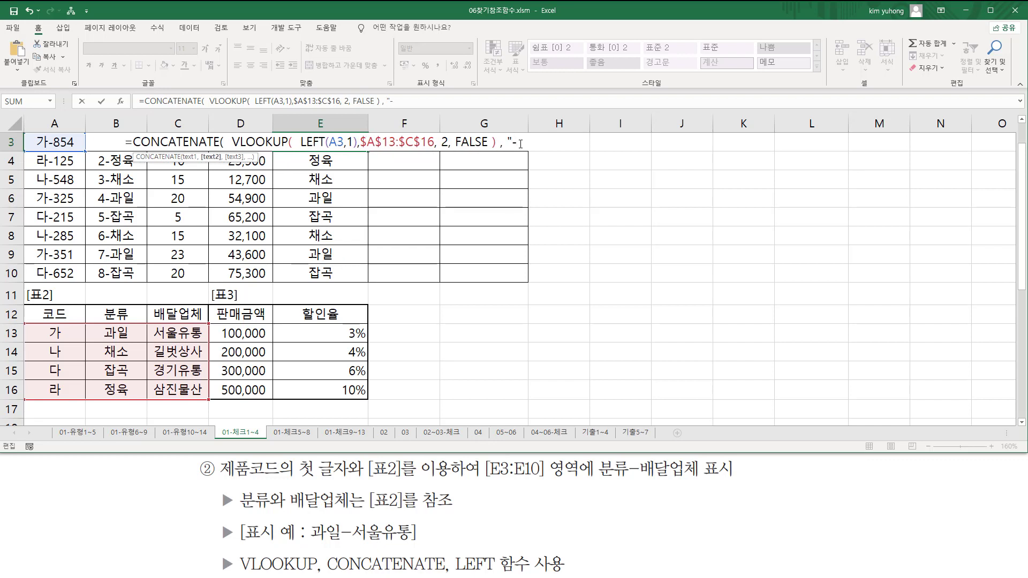
text(")
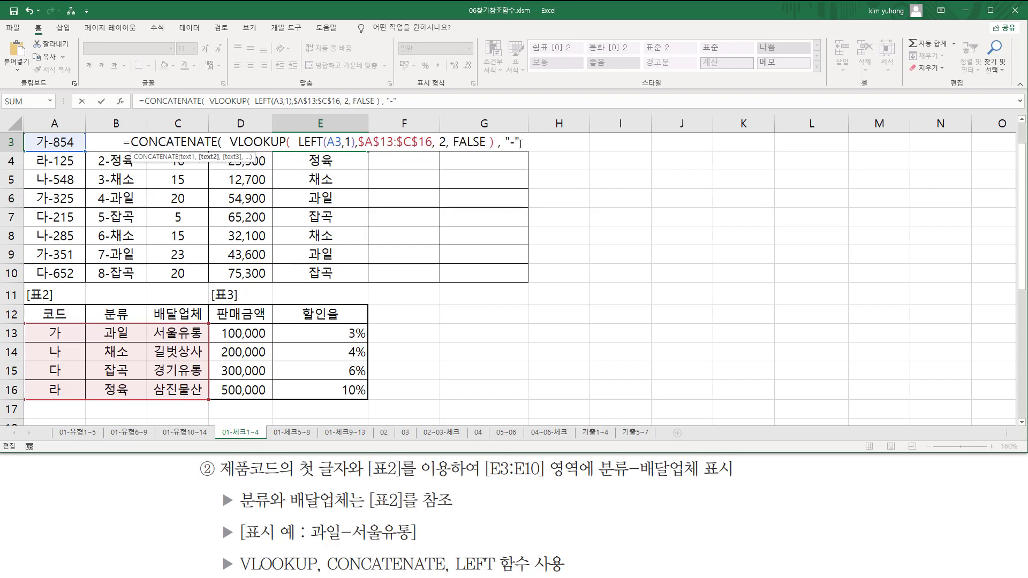
text(,)
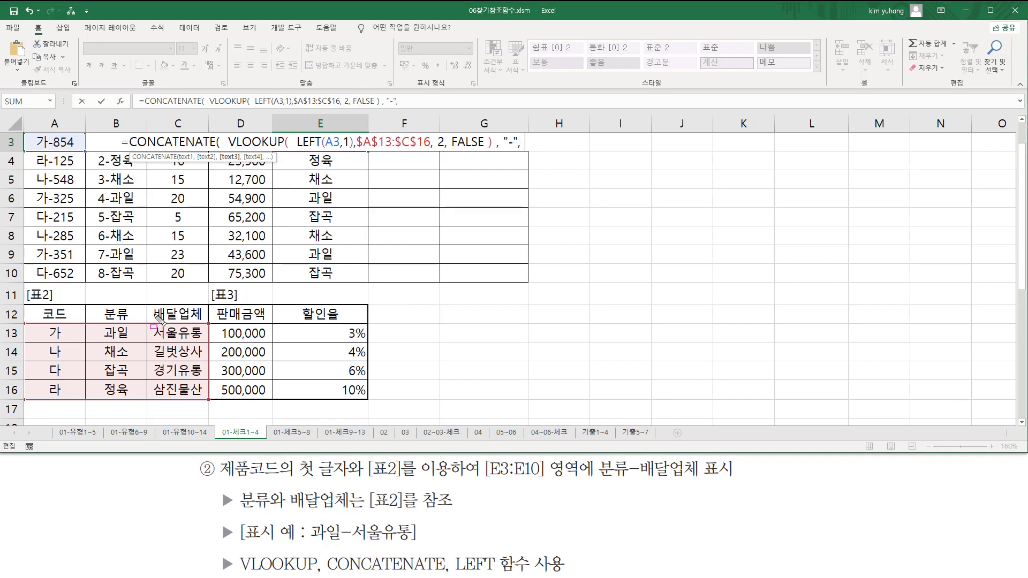
Step: Paste the copied VLOOKUP as CONCATENATE's third argument in E3 and set its column index to 3 for 배달업체
drag(156, 328, 203, 407)
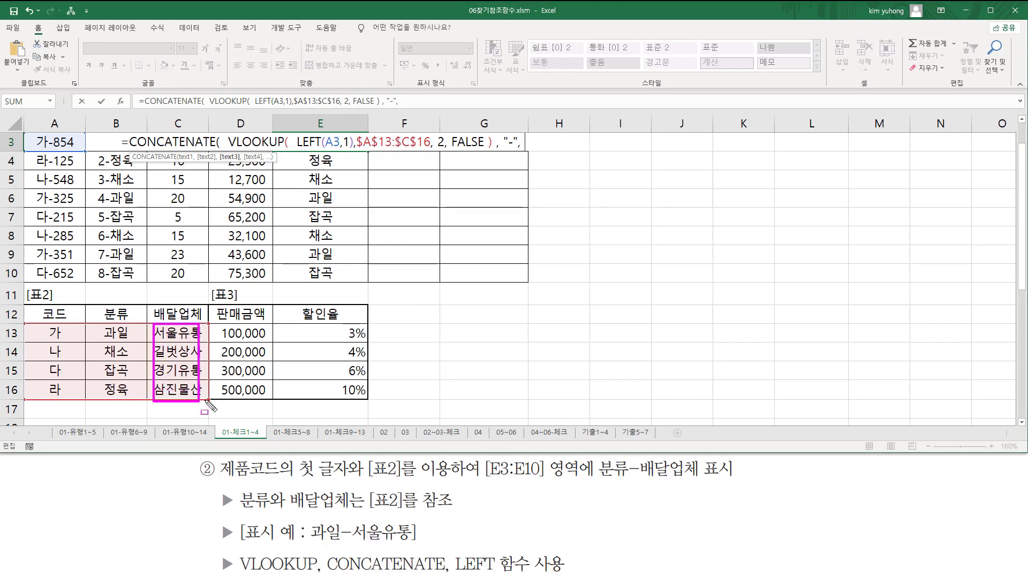
key(Escape)
click(529, 142)
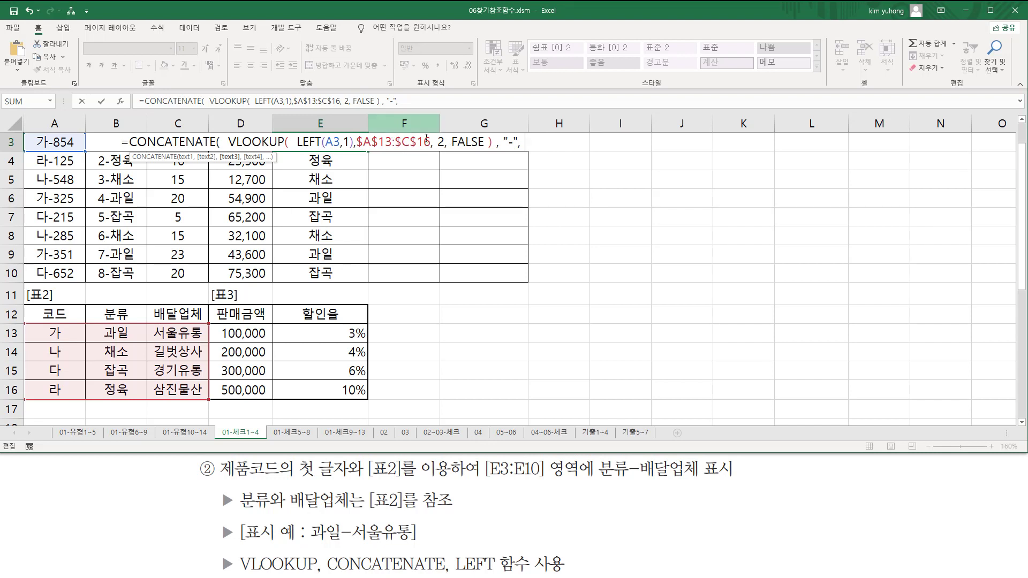
key(ctrl+v)
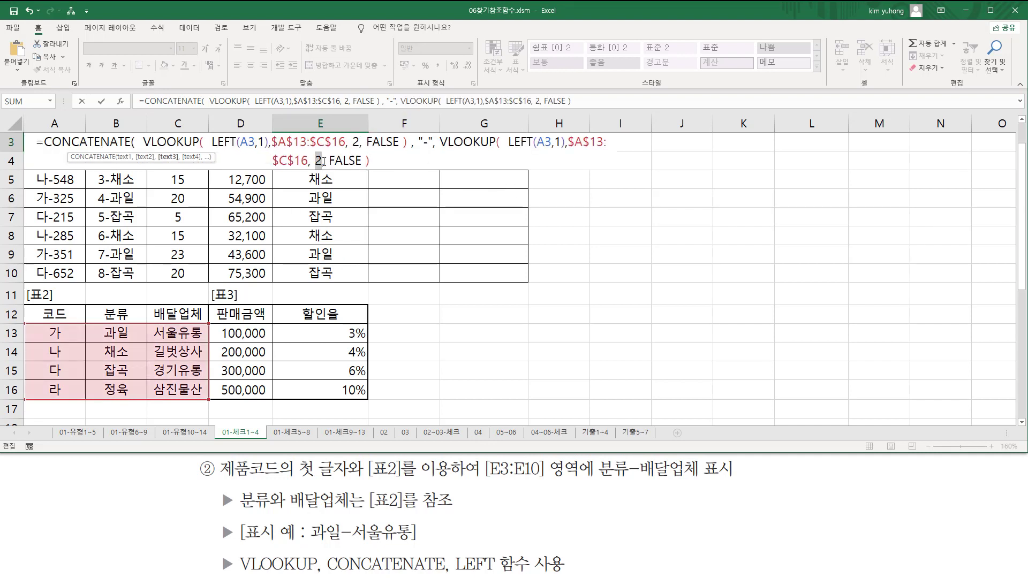
text(3)
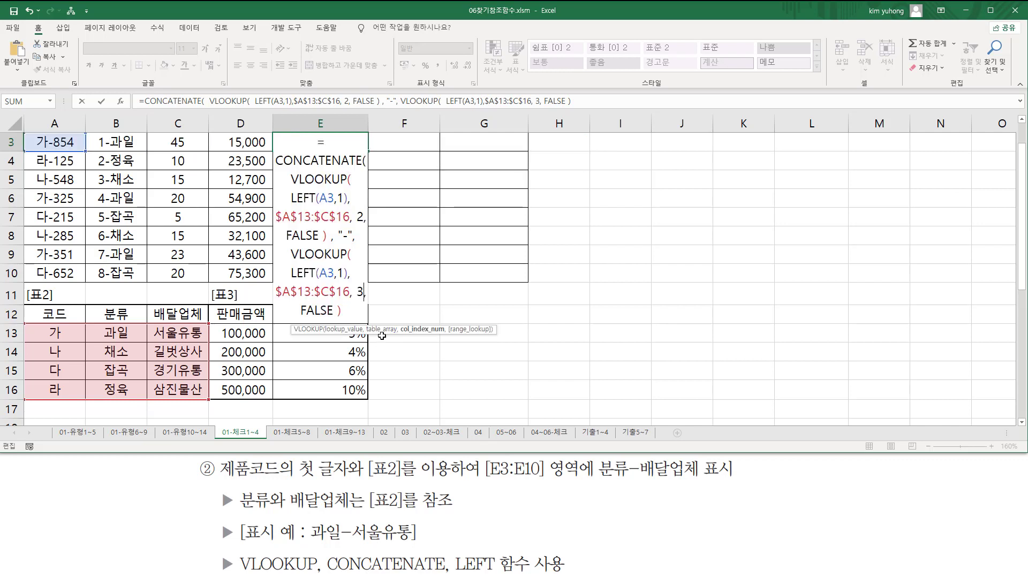
Step: Close E3's CONCATENATE with a final parenthesis, enter the formula and fill it down to E10
click(352, 305)
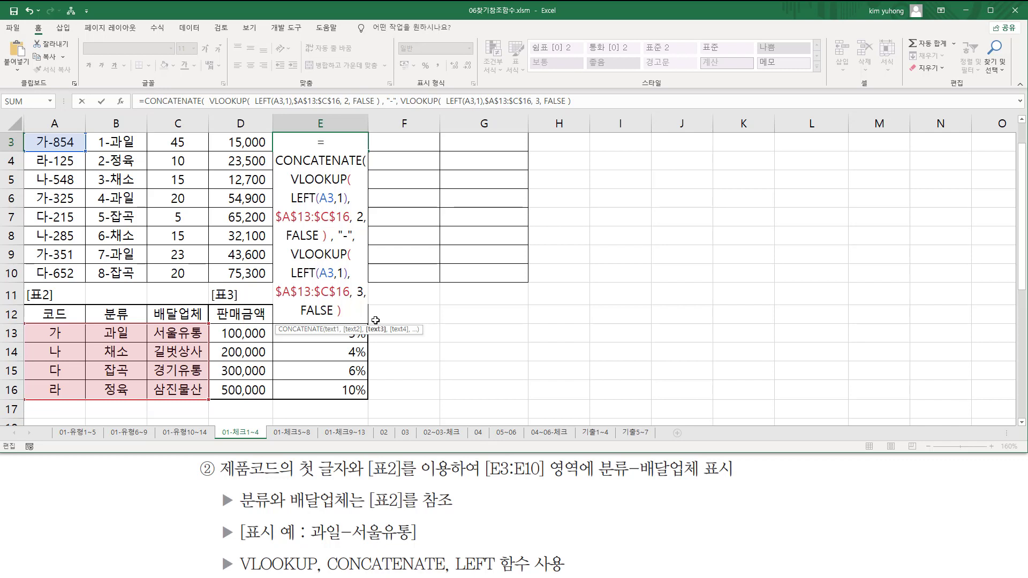
text())
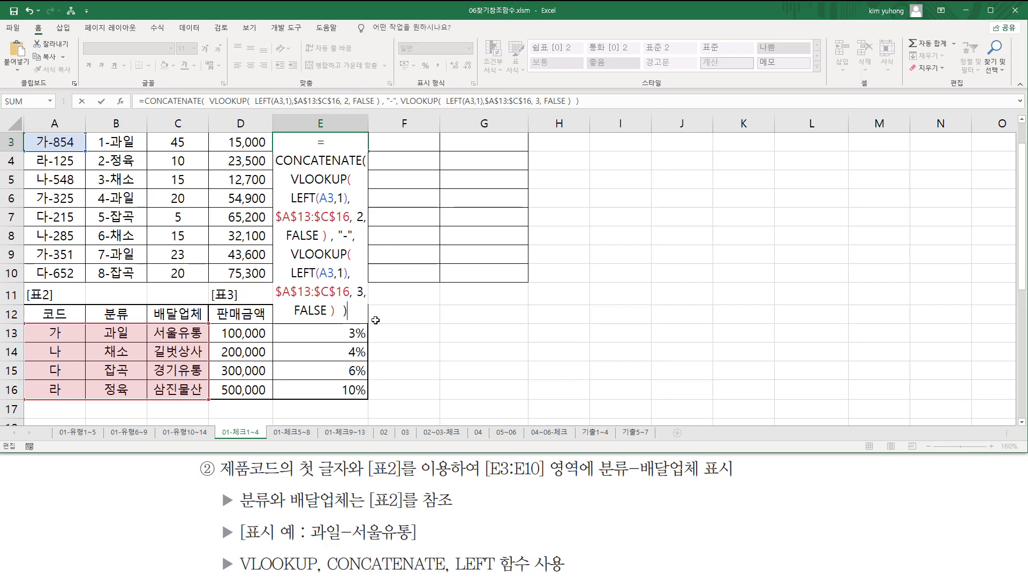
key(Return)
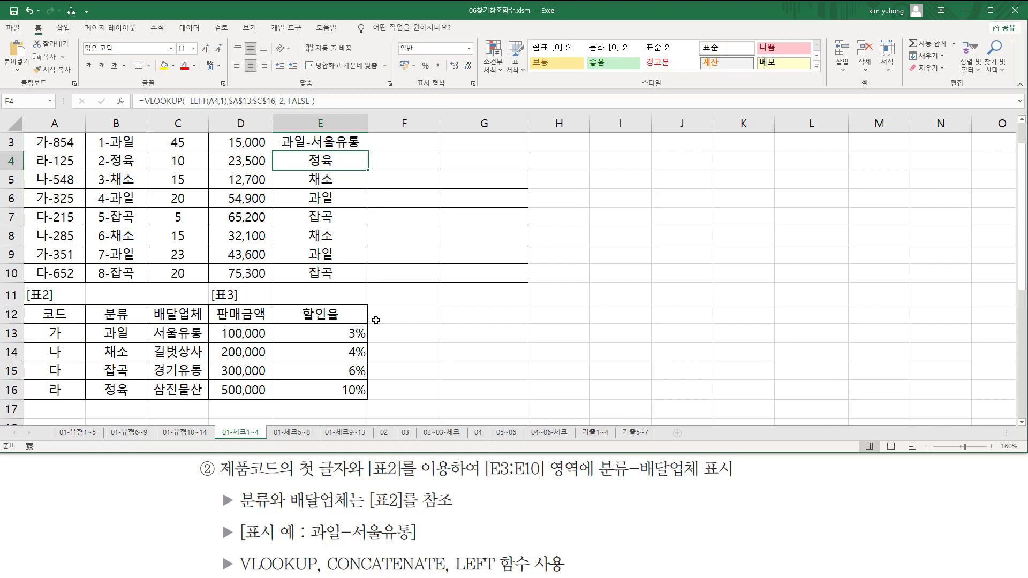
click(346, 146)
drag(369, 154, 371, 275)
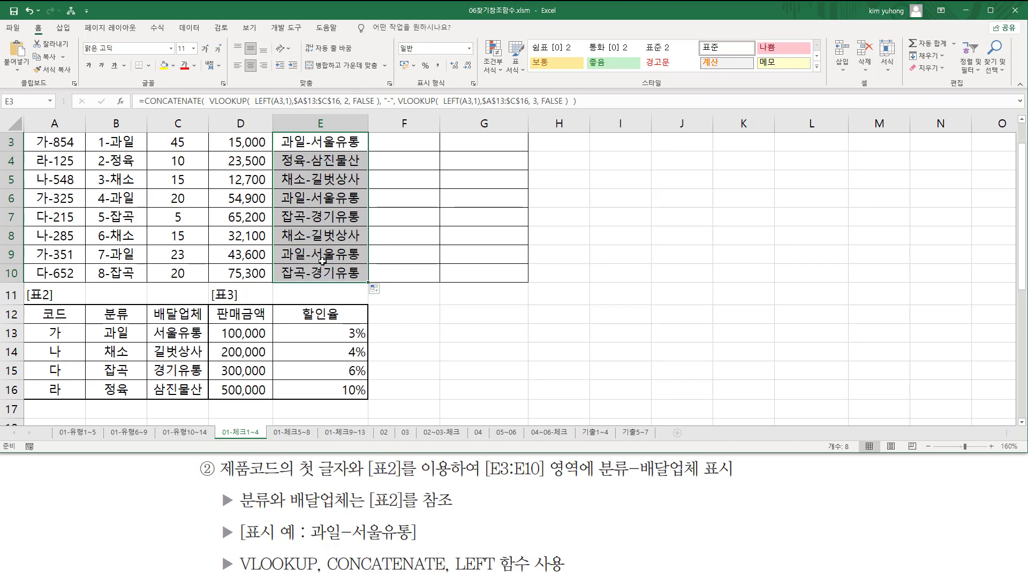
Step: Record E3's complete CONCATENATE formula as plain text in F12 by prefixing it with an apostrophe
scroll(321, 240, up, 1)
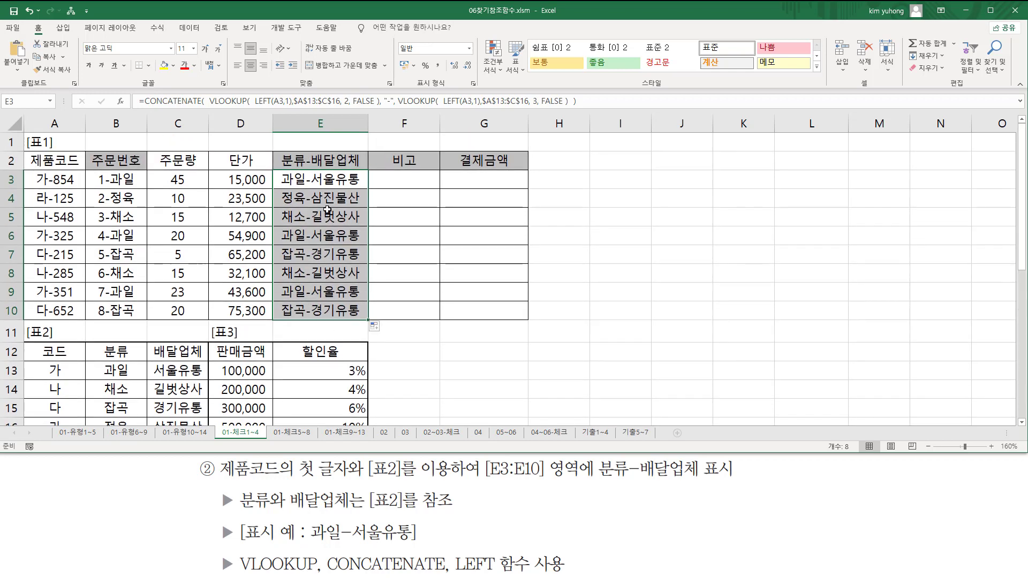
click(426, 356)
text(')
text(=CONCATENATE(  VLOOKUP(  LEFT(A3,1),$A$13:$C$16, 2, FALSE ), "-", VLOOKUP(  LEFT(A3,1),$A$13:$C$16, 3, FALSE )  ))
key(Return)
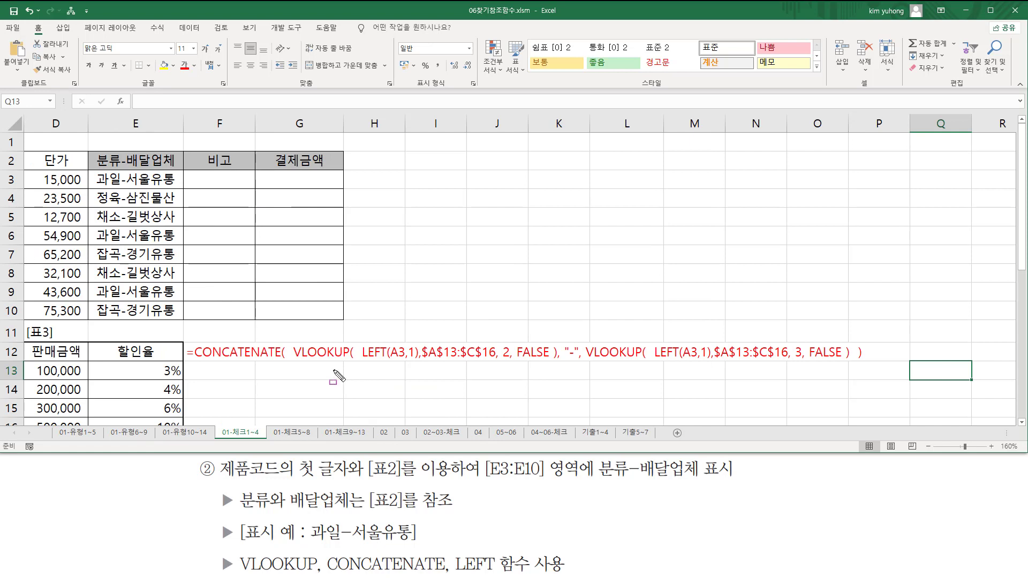
Step: Examine the formula text in F12, comparing the two VLOOKUP arguments, their column indexes 2 and 3, and the "-" separator
drag(290, 362, 844, 363)
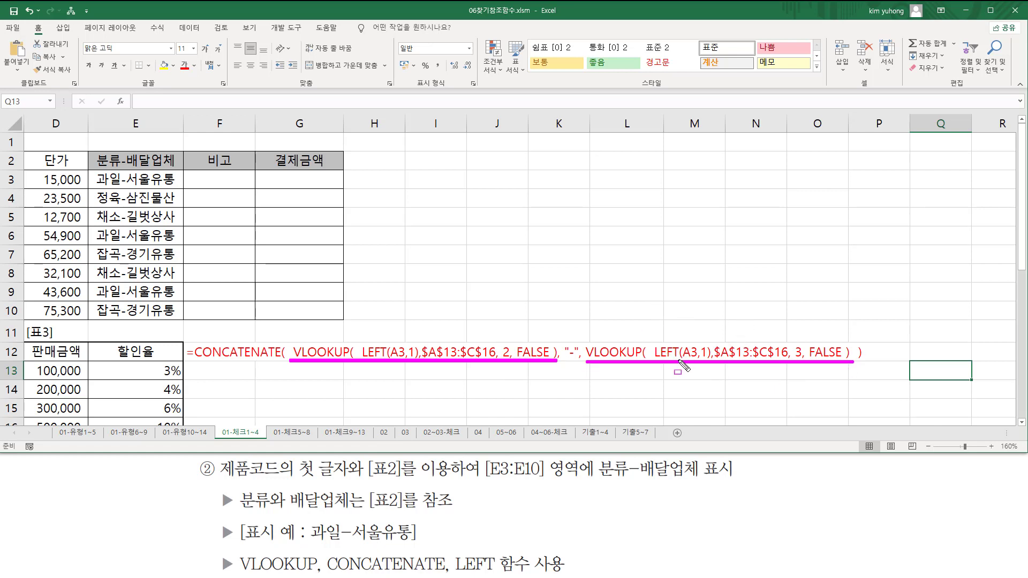
drag(499, 337, 511, 392)
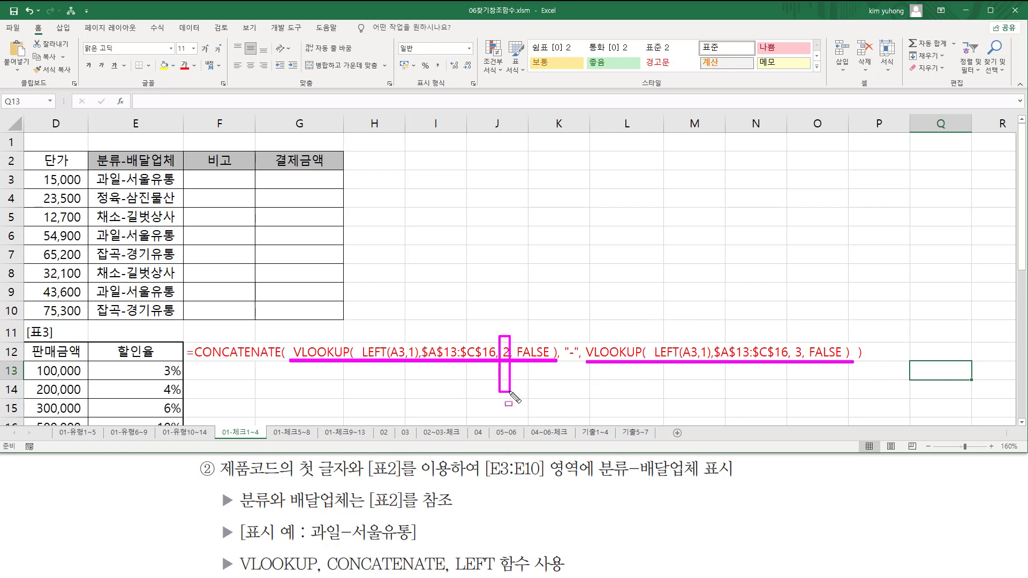
drag(793, 336, 802, 395)
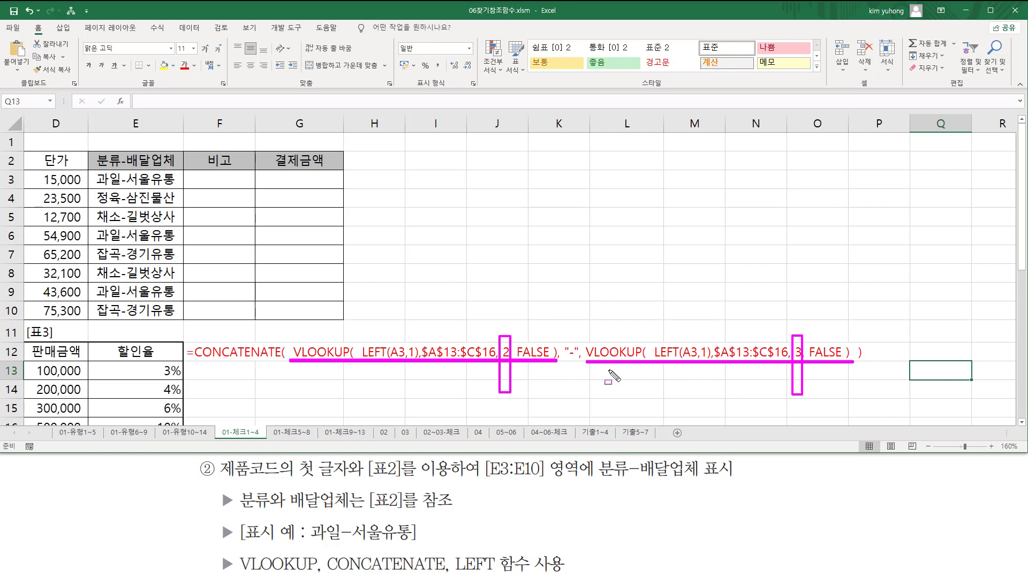
drag(563, 336, 580, 379)
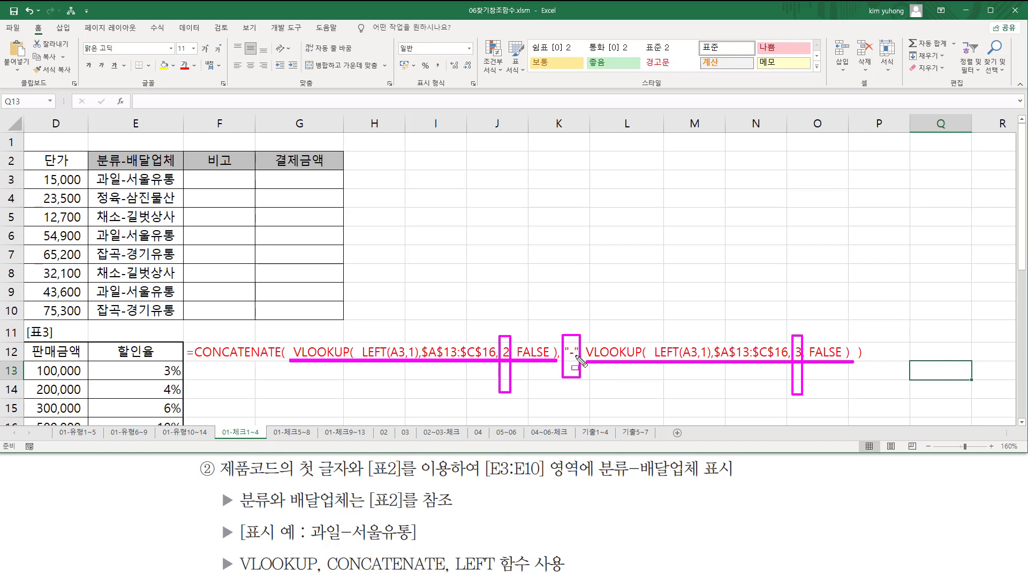
key(e)
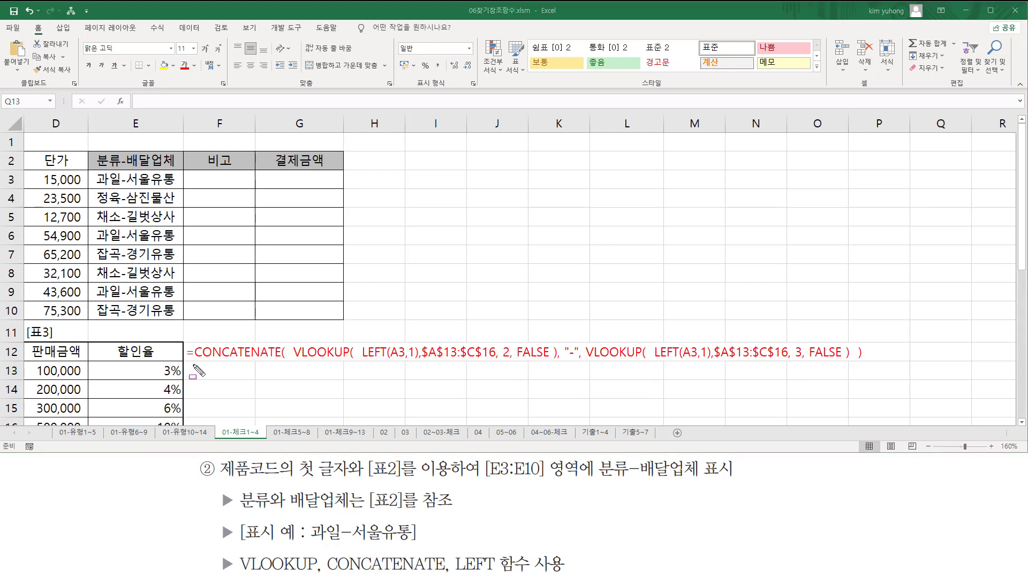
drag(291, 337, 579, 374)
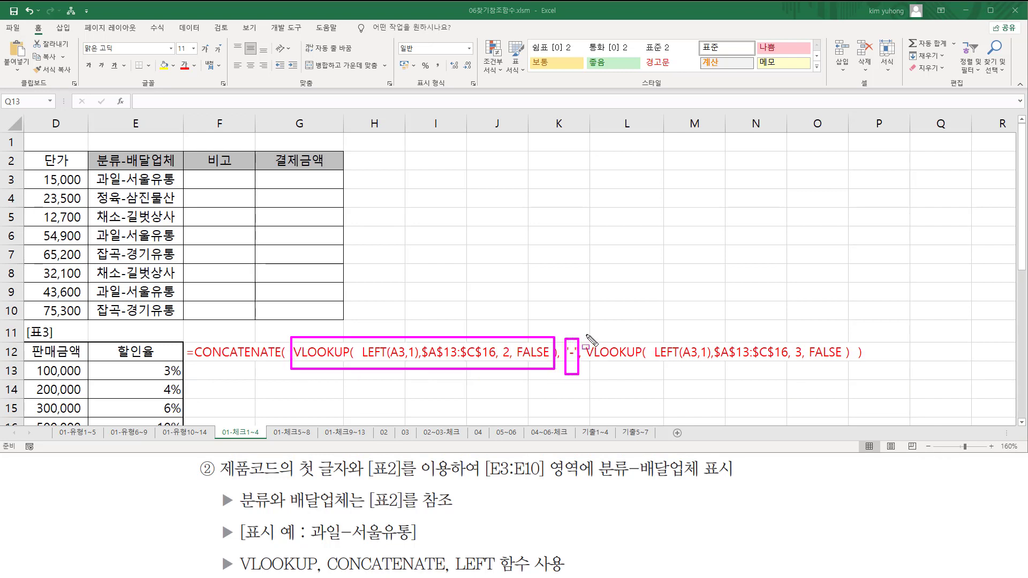
mouse_move(586, 336)
mouse_down()
mouse_move(758, 374)
mouse_move(852, 374)
mouse_up()
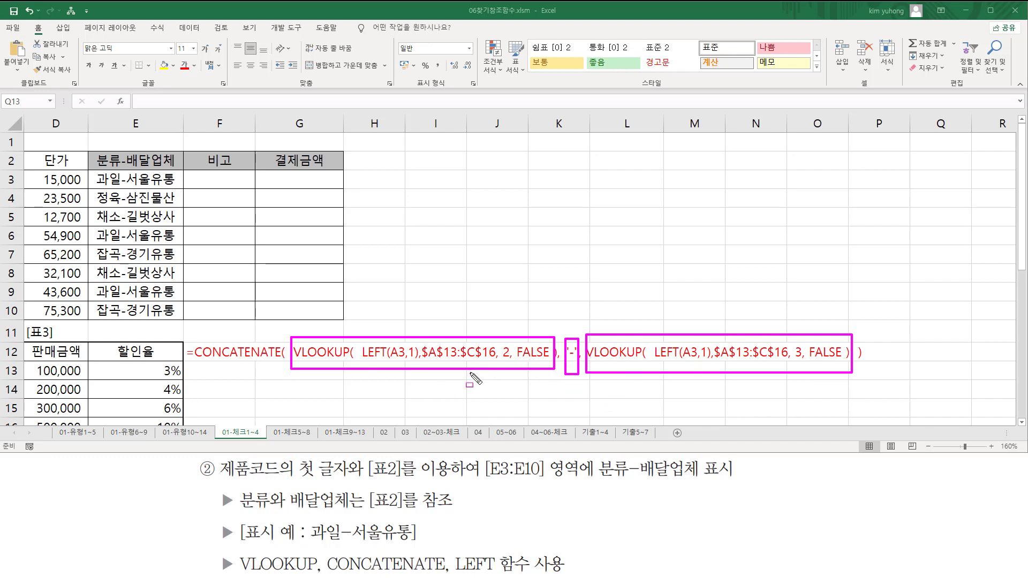
key(Escape)
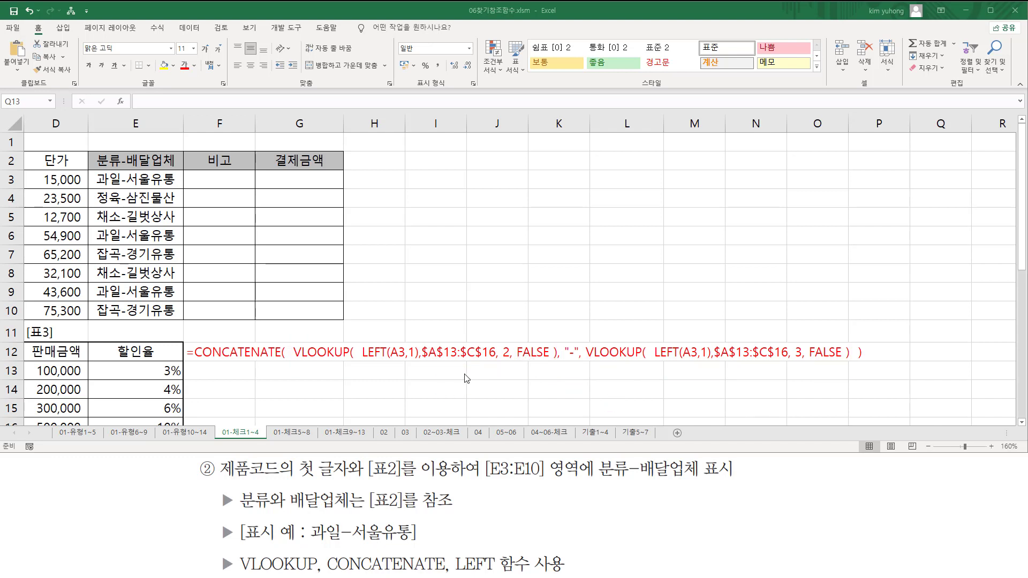
drag(188, 361, 867, 363)
key(Escape)
drag(289, 359, 852, 360)
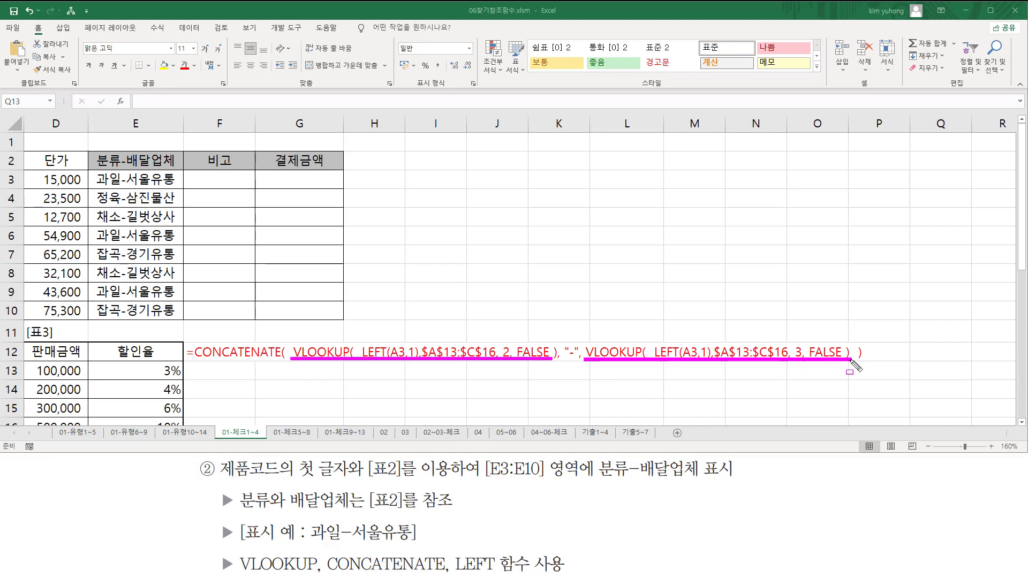
Step: Compare the column index arguments of the two VLOOKUP functions in F12's formula text
drag(792, 343, 804, 366)
drag(500, 343, 512, 368)
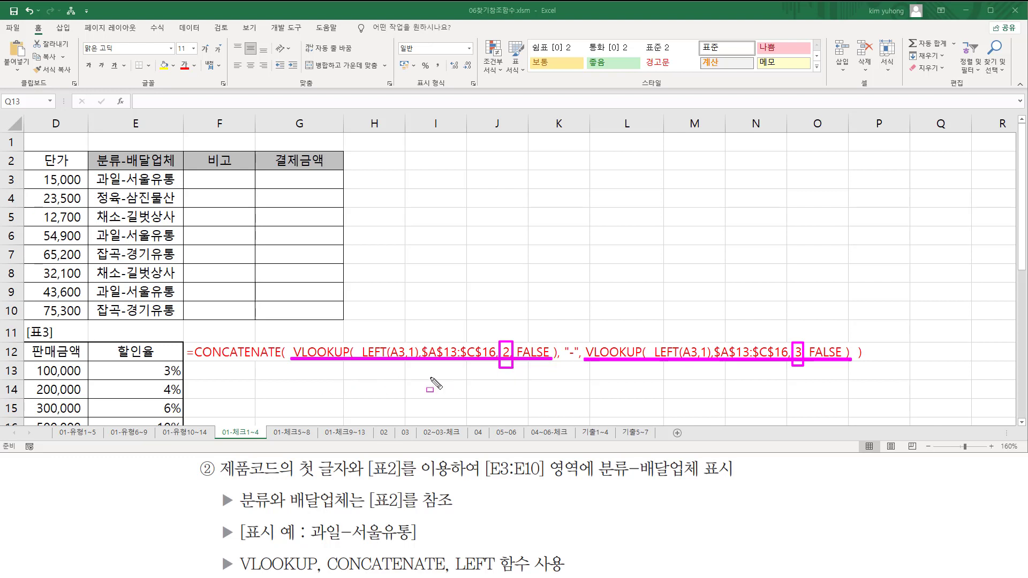
key(Escape)
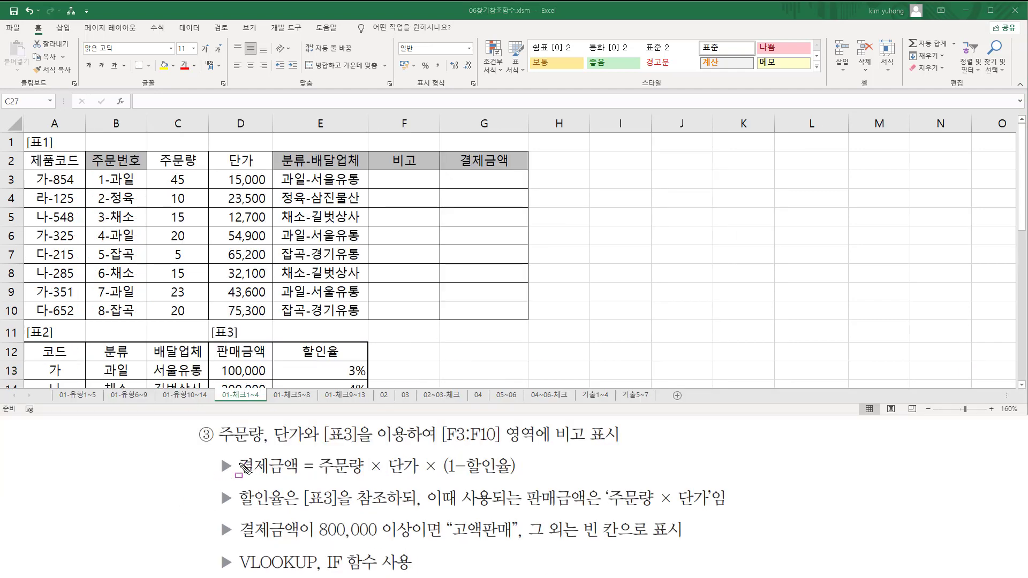
Step: Read task ③'s inputs 주문량, 단가 and 표3, its target range F3:F10, and the 결제금액 formula against the sheet's tables
drag(217, 447, 317, 445)
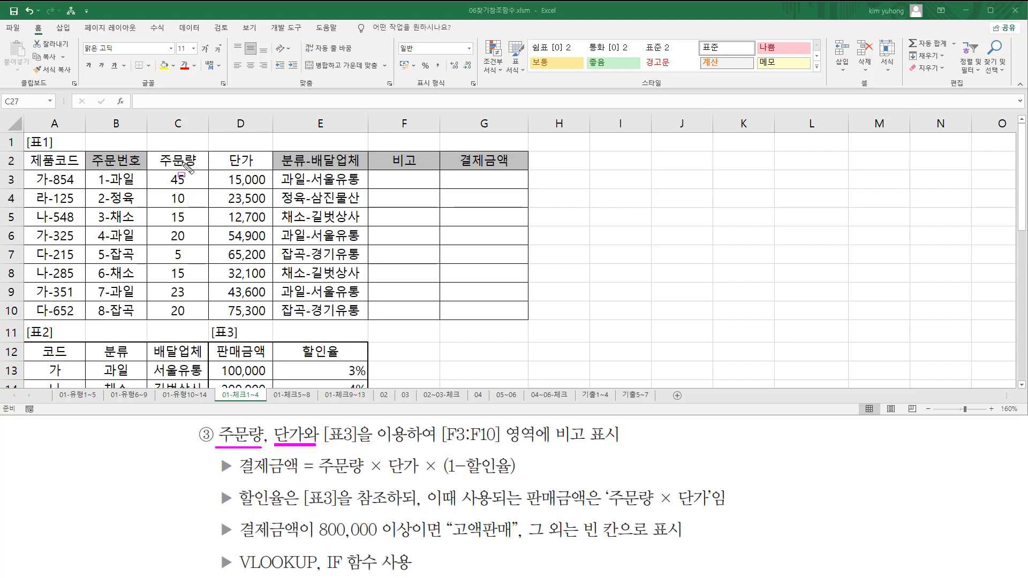
mouse_move(157, 153)
mouse_down()
mouse_move(206, 251)
mouse_move(271, 334)
mouse_move(273, 321)
mouse_up()
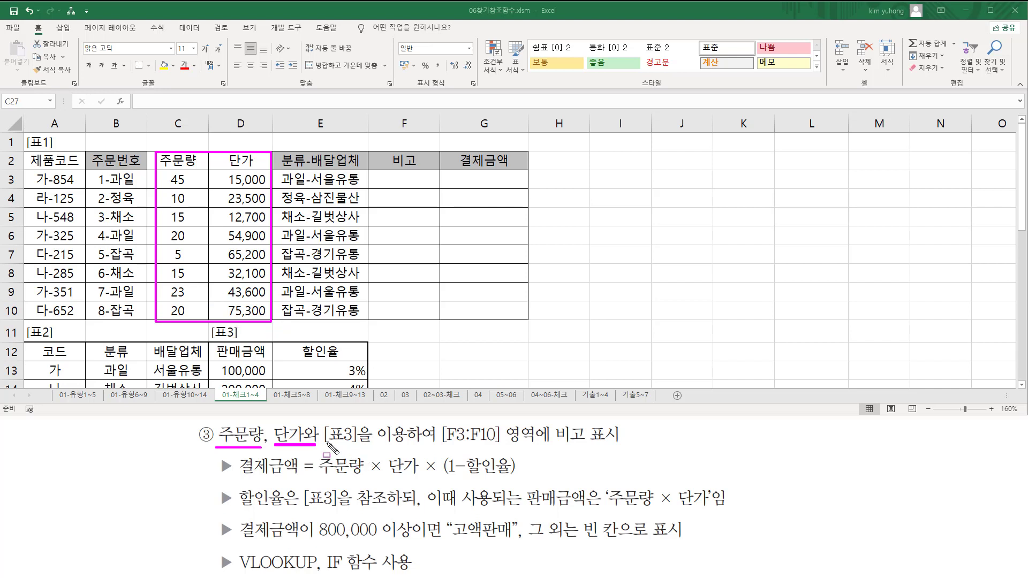
drag(324, 446, 414, 446)
mouse_move(212, 344)
mouse_down()
mouse_move(211, 367)
mouse_move(286, 397)
mouse_move(374, 397)
mouse_up()
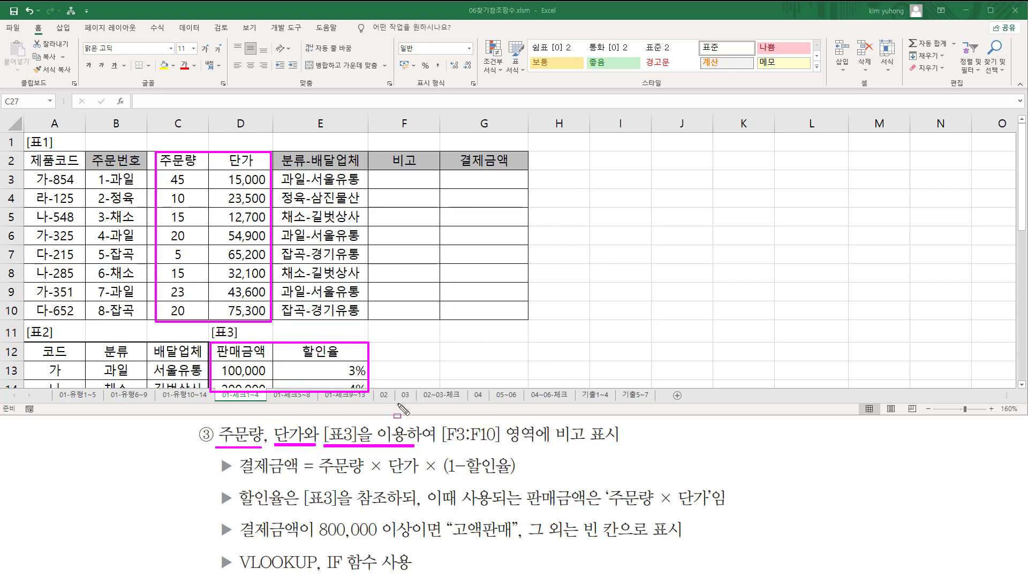
mouse_move(442, 422)
mouse_down()
mouse_move(490, 447)
mouse_move(597, 447)
mouse_move(585, 445)
mouse_up()
drag(379, 173, 434, 318)
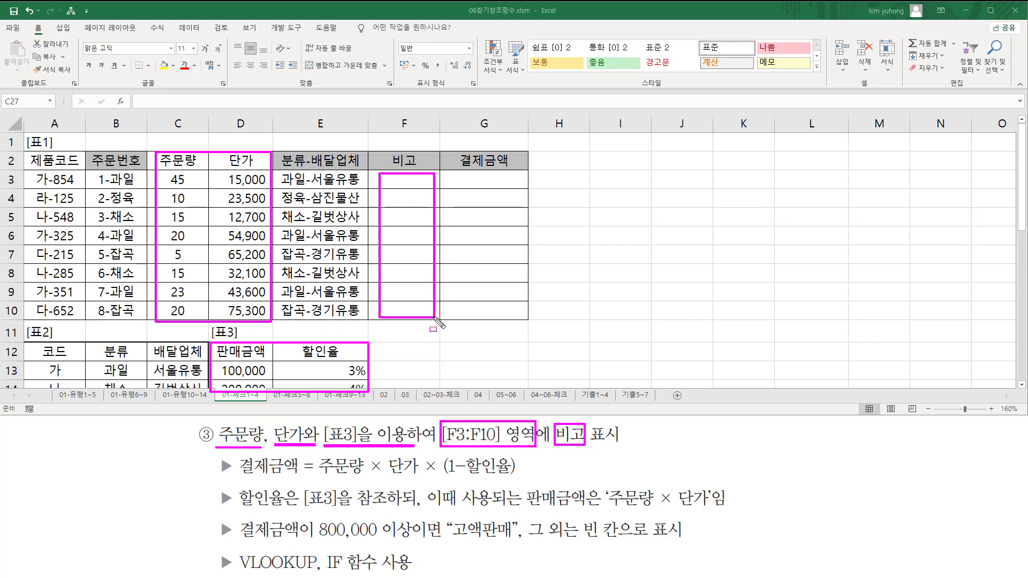
drag(239, 475, 521, 480)
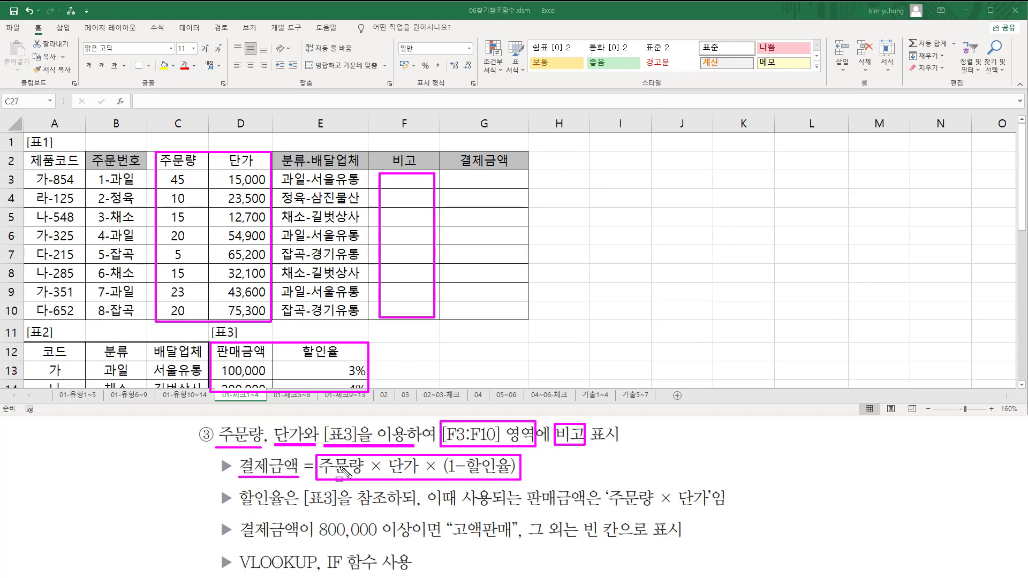
drag(319, 474, 418, 475)
drag(470, 475, 518, 475)
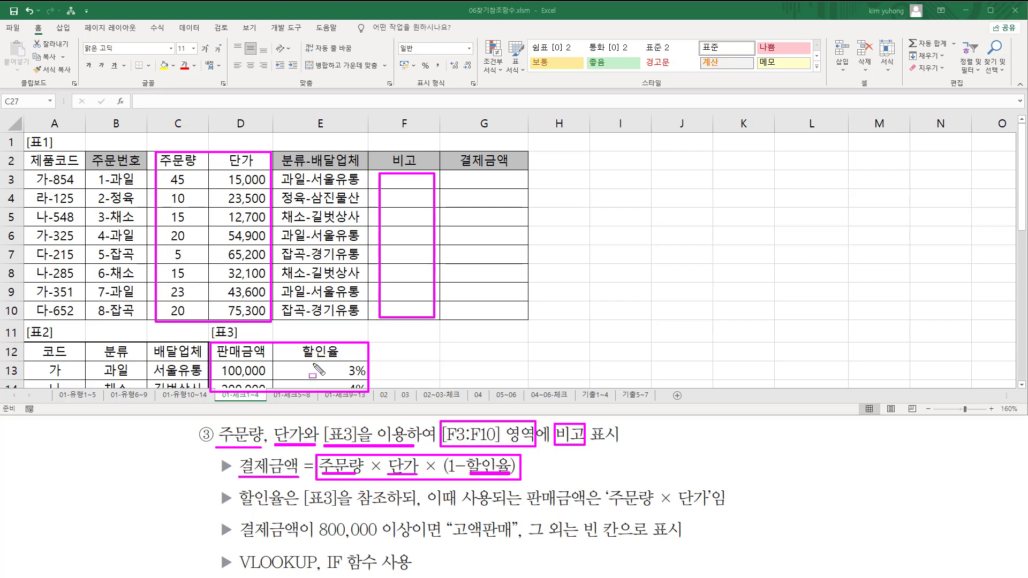
drag(297, 344, 368, 392)
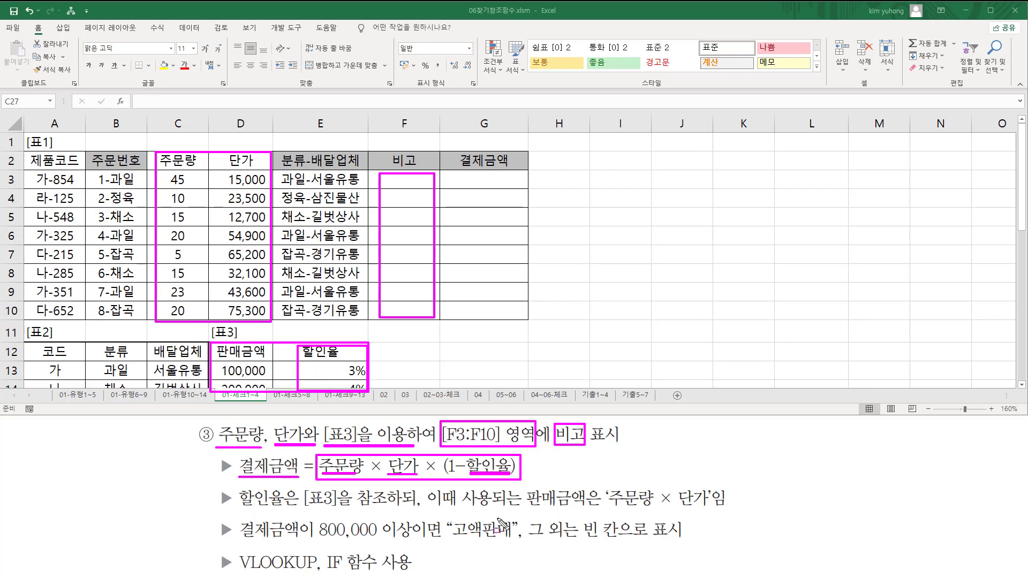
Step: Read task ③'s rules for the 할인율 lookup, the 800,000 threshold with "고액판매" or blank, and the required VLOOKUP and IF functions
mouse_move(238, 513)
mouse_down()
mouse_move(295, 487)
mouse_move(401, 507)
mouse_move(523, 506)
mouse_move(527, 484)
mouse_move(589, 511)
mouse_move(714, 510)
mouse_up()
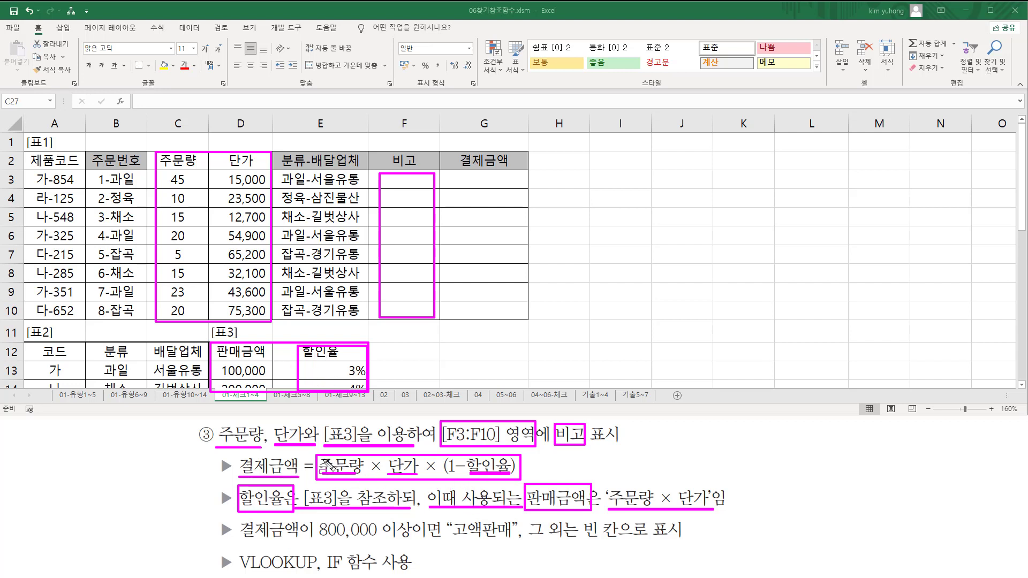
mouse_move(316, 450)
mouse_down()
mouse_move(445, 484)
mouse_move(529, 488)
mouse_up()
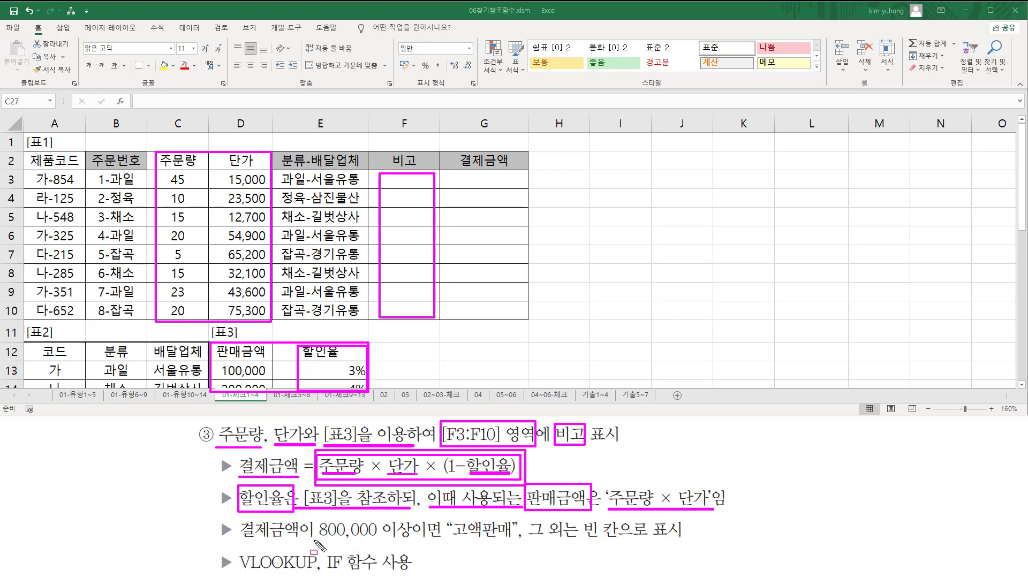
drag(314, 540, 509, 541)
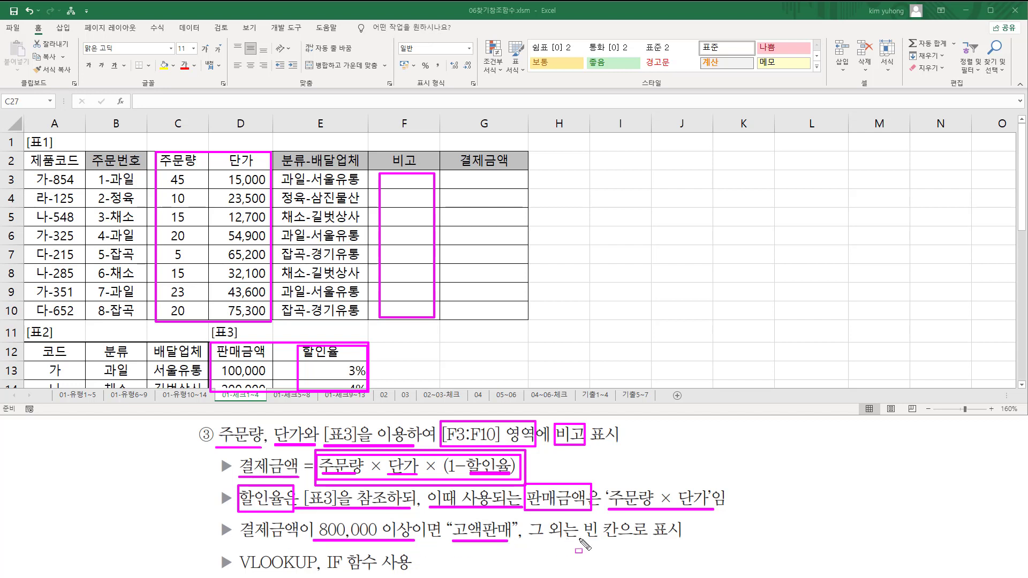
drag(580, 541, 624, 541)
drag(316, 517, 419, 543)
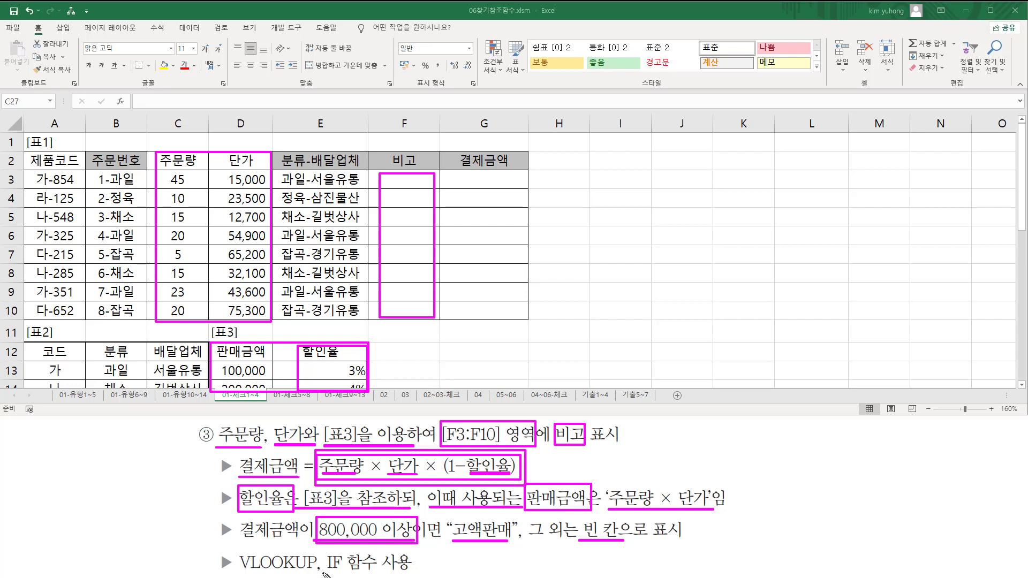
drag(324, 572, 368, 574)
drag(236, 547, 318, 577)
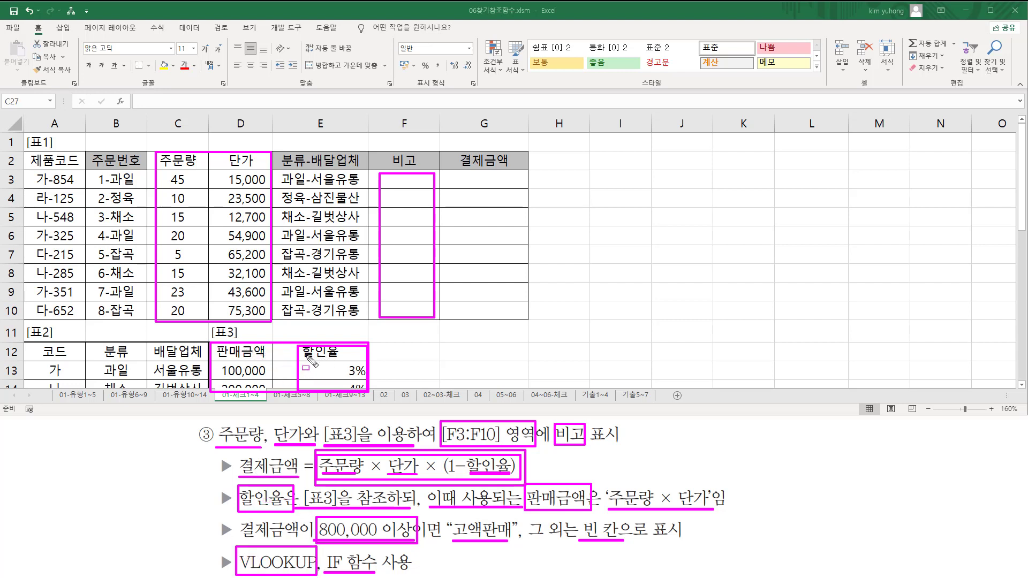
key(Escape)
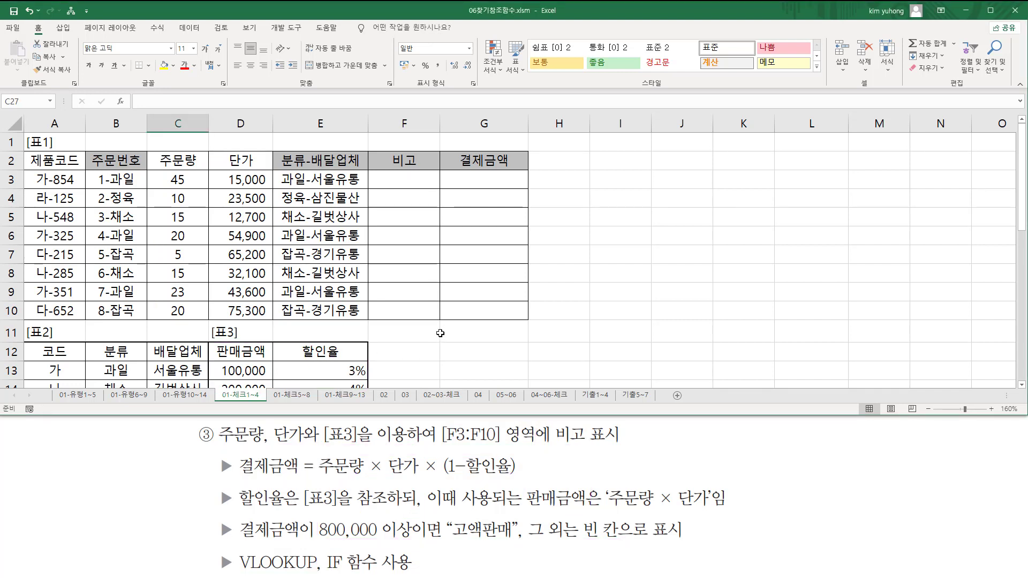
Step: Examine 표3's 판매금액 and 할인율 columns in D13:E16 and the task's definition of 판매금액
click(439, 335)
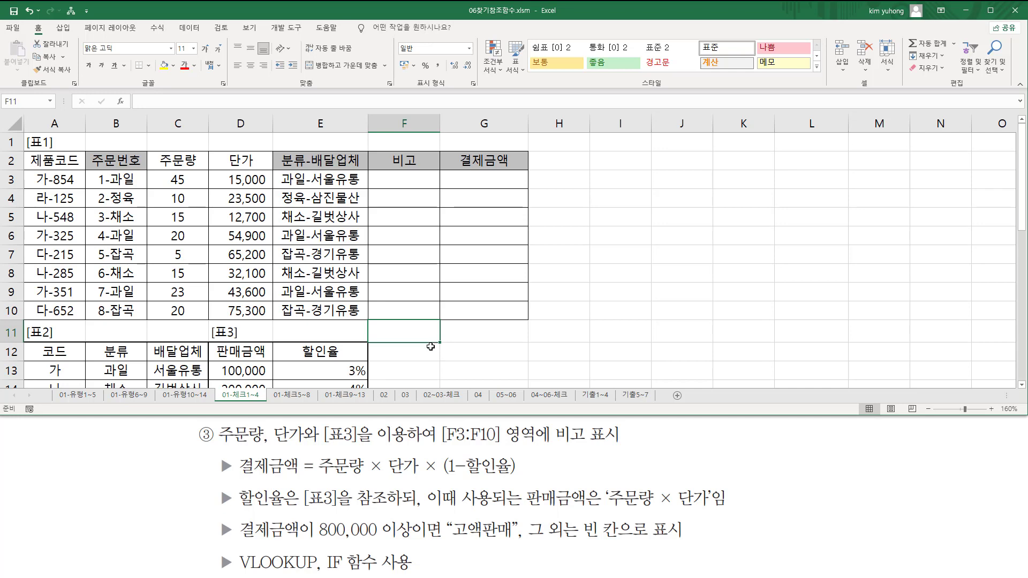
scroll(418, 333, down, 3)
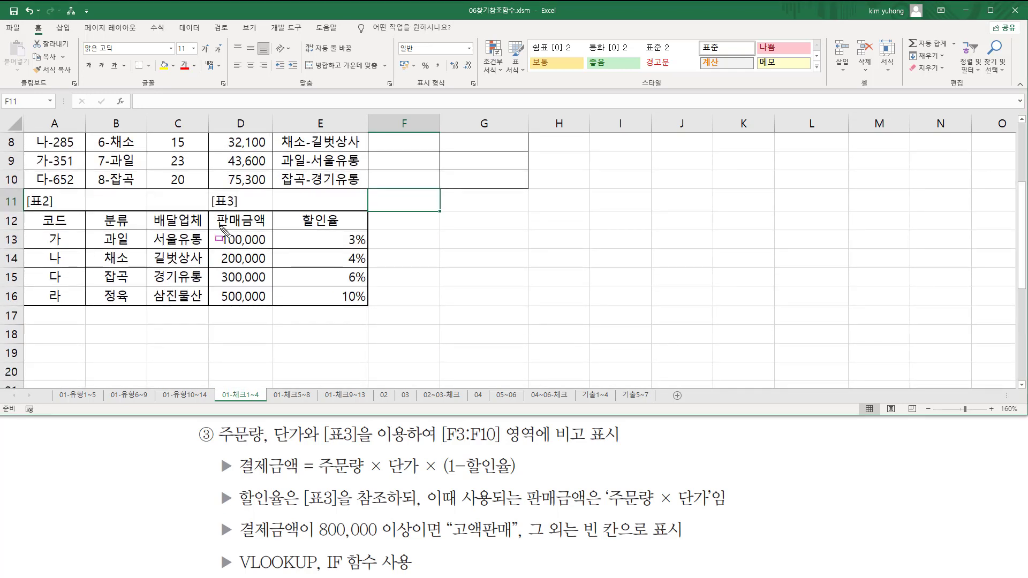
drag(214, 230, 366, 312)
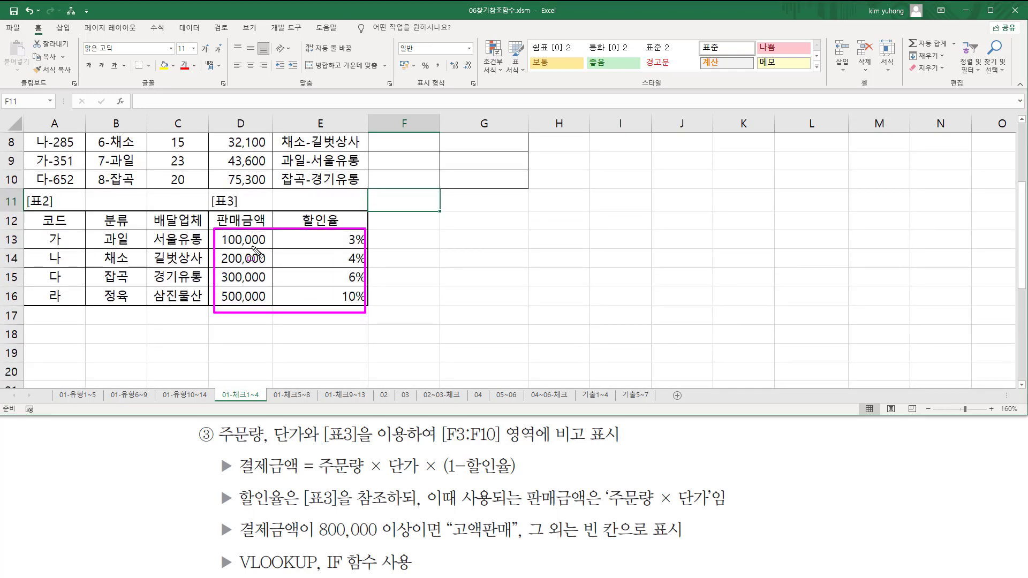
mouse_move(222, 230)
mouse_down()
mouse_move(260, 315)
mouse_move(267, 306)
mouse_up()
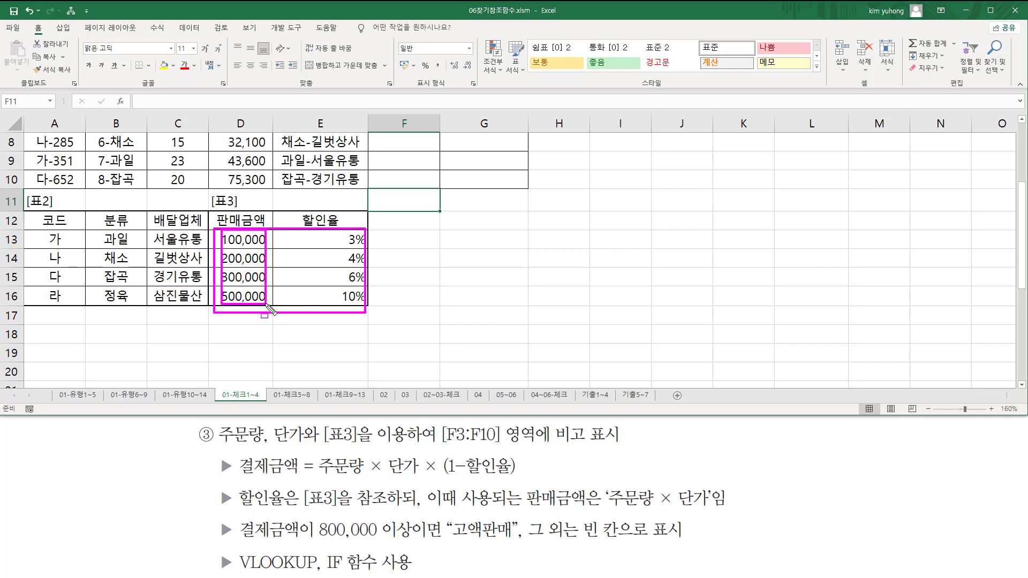
scroll(270, 252, up, 3)
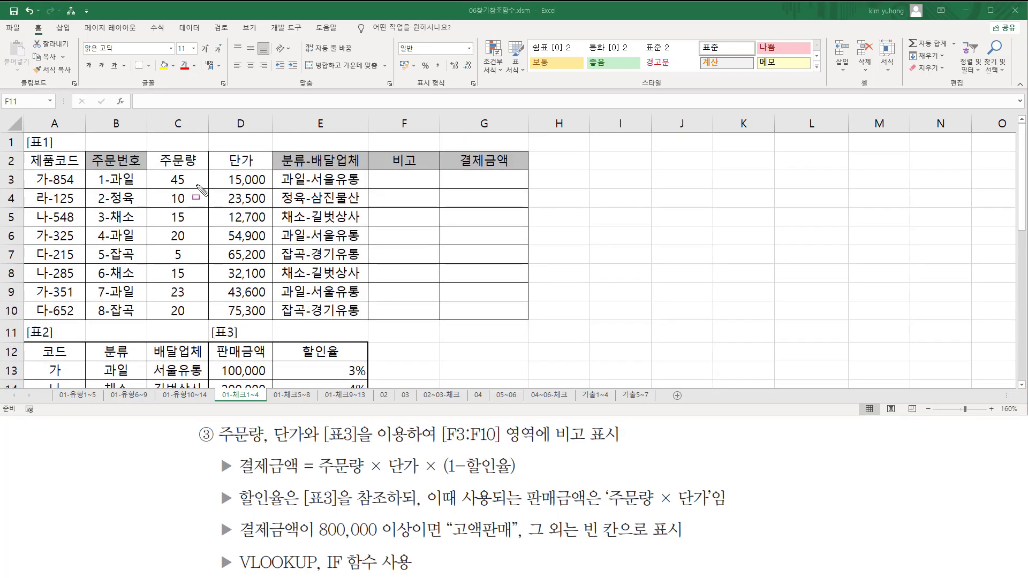
mouse_move(515, 510)
mouse_down()
mouse_move(705, 526)
mouse_move(720, 482)
mouse_up()
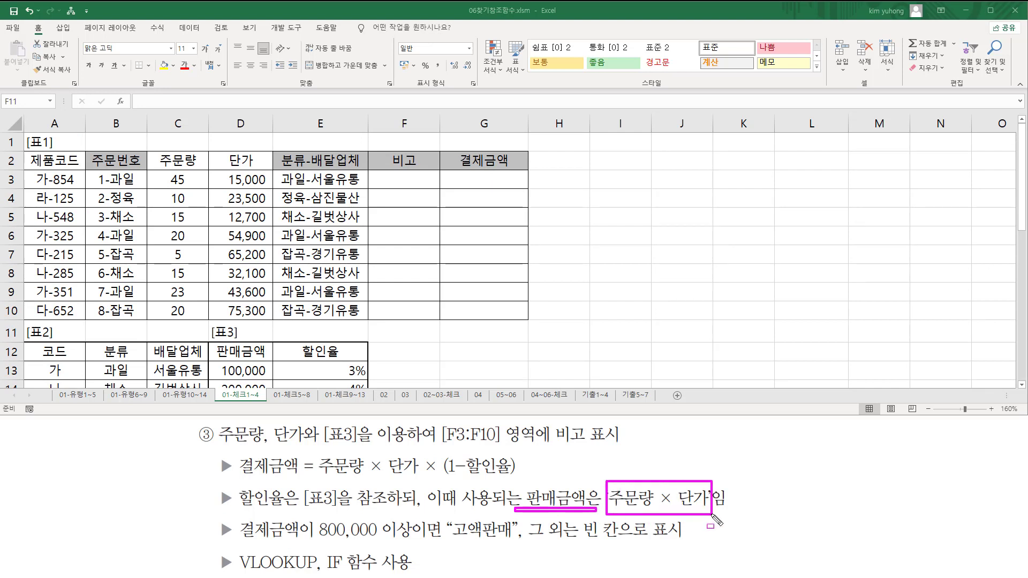
key(Escape)
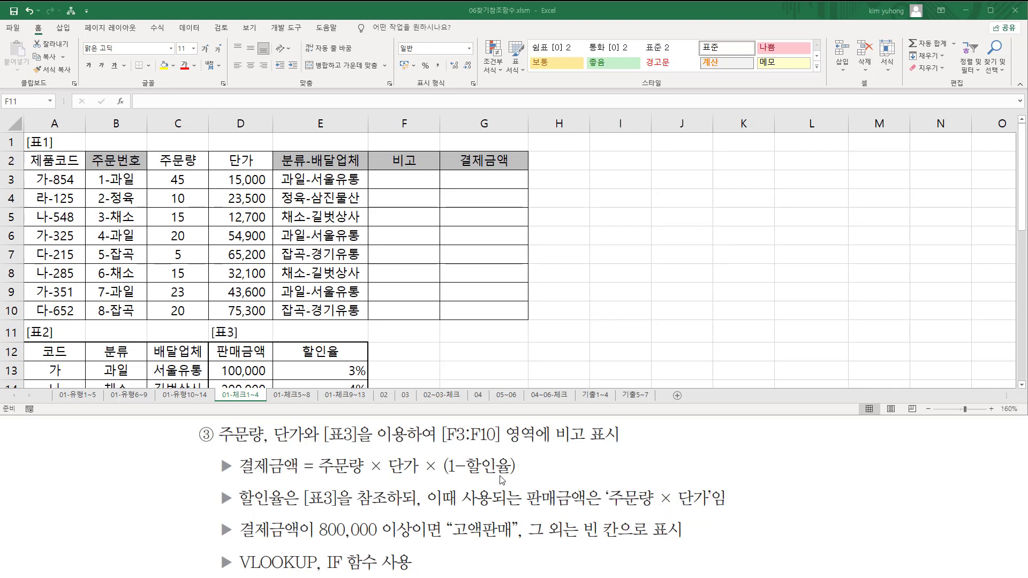
Step: Start a VLOOKUP formula in F3 with C3*D3 (주문량 × 단가) as the lookup value
click(401, 185)
click(401, 185)
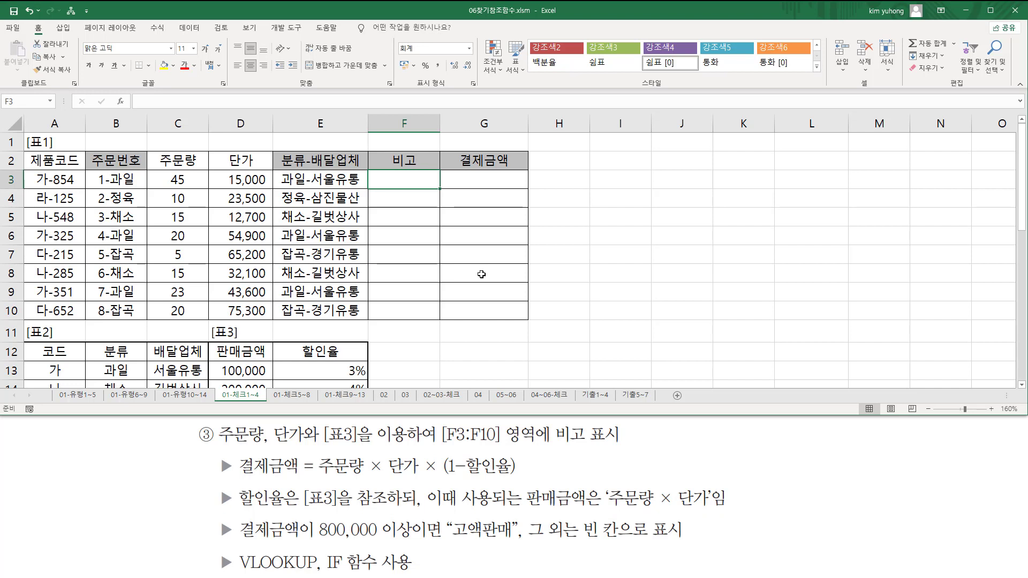
text(=vl)
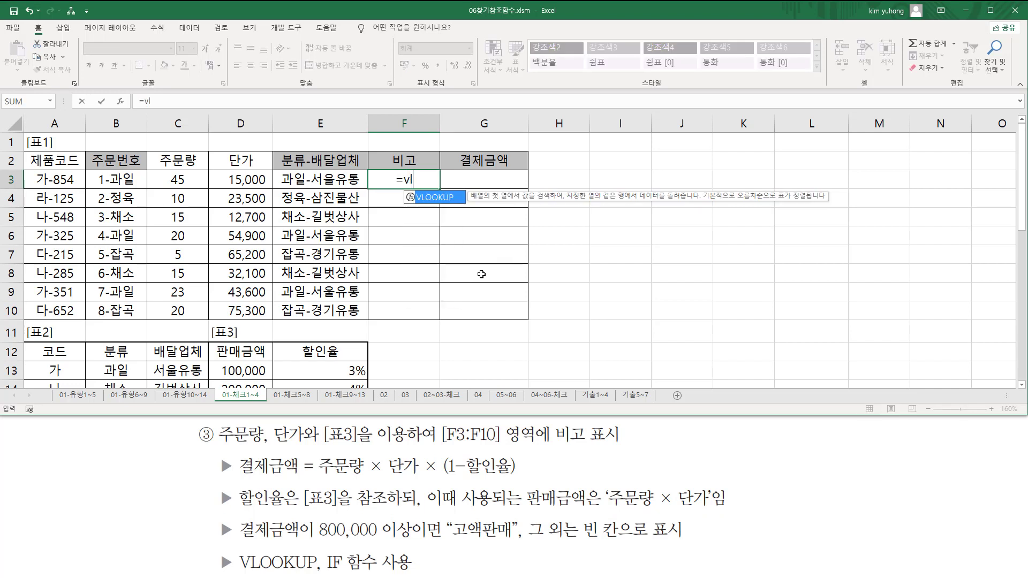
key(Tab)
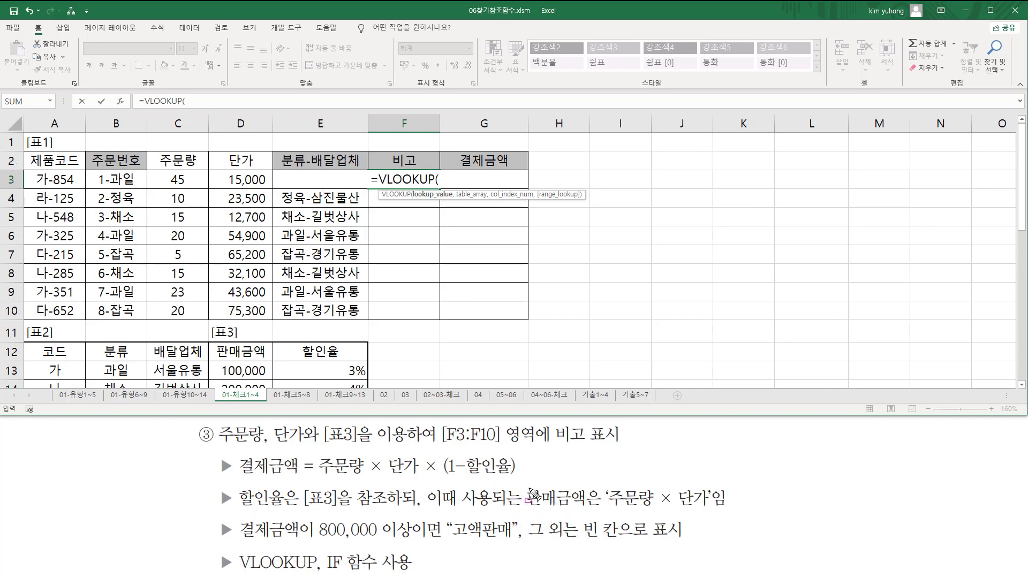
mouse_move(523, 484)
mouse_down()
mouse_move(589, 515)
mouse_move(713, 511)
mouse_up()
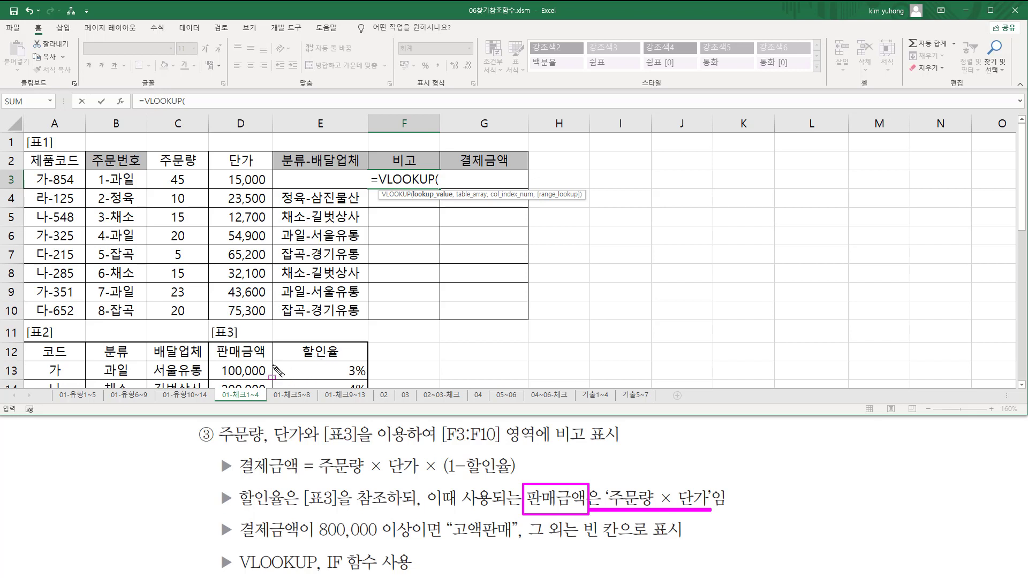
drag(210, 363, 370, 398)
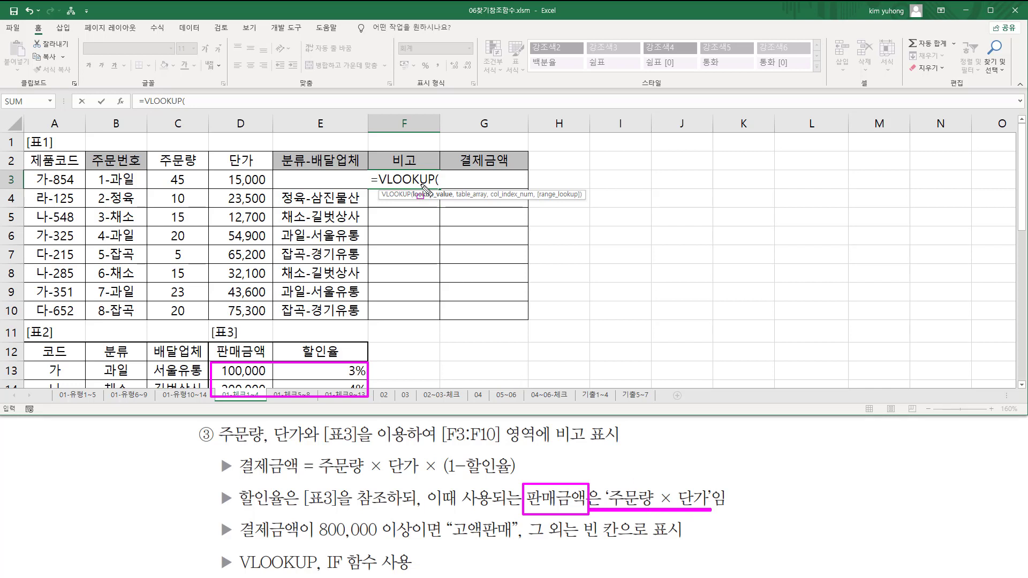
key(Escape)
click(186, 180)
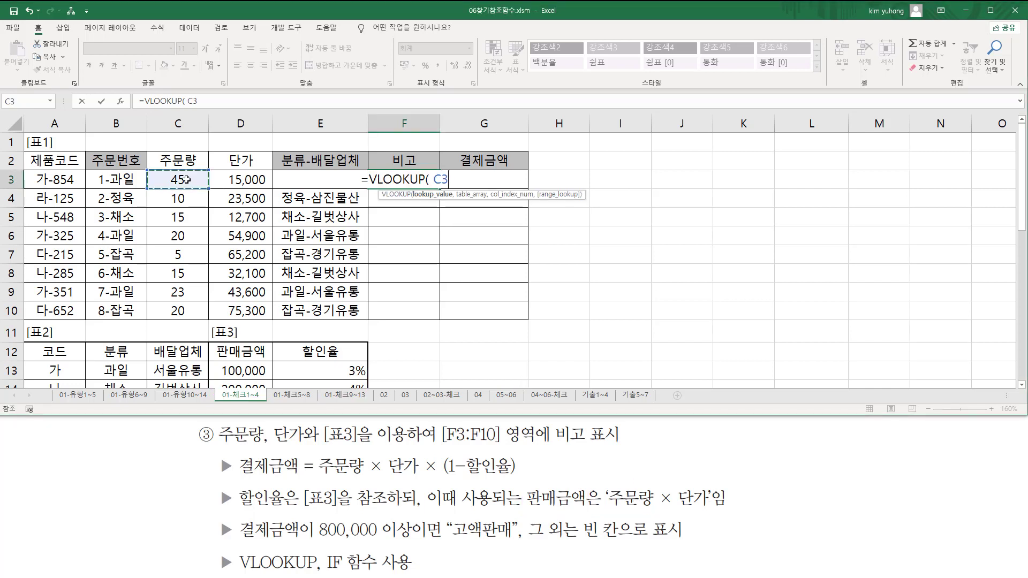
text(*)
click(231, 179)
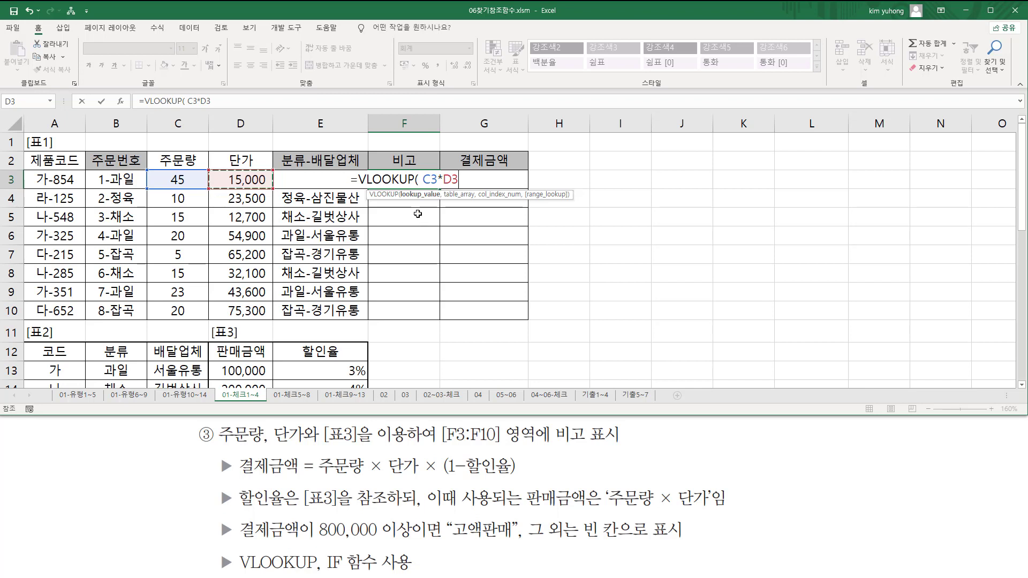
drag(422, 186, 462, 186)
drag(527, 481, 592, 512)
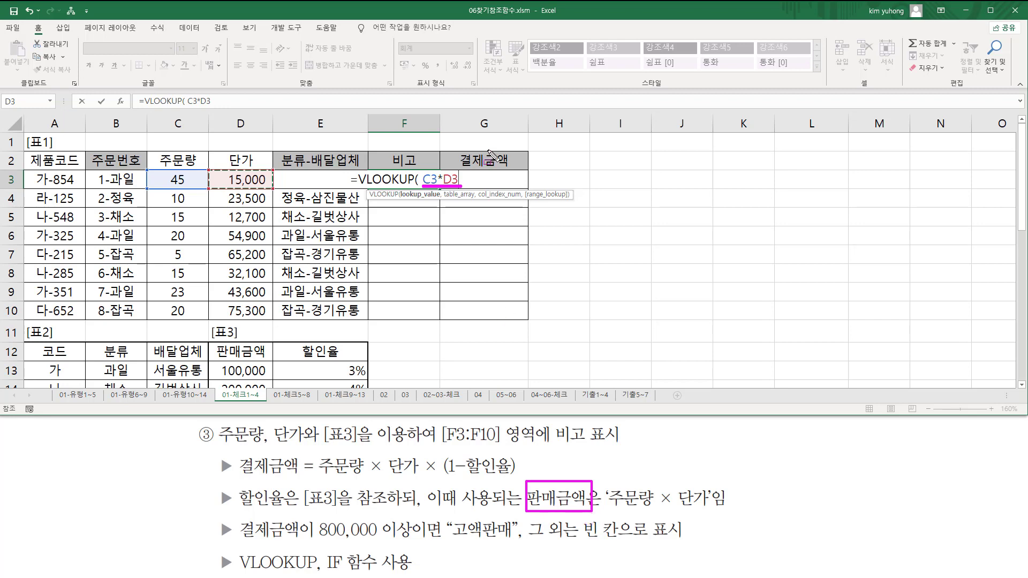
key(Escape)
Step: Add 표3's range as the absolute reference $D$13:$E$16 for the VLOOKUP's table array in F3
text(,)
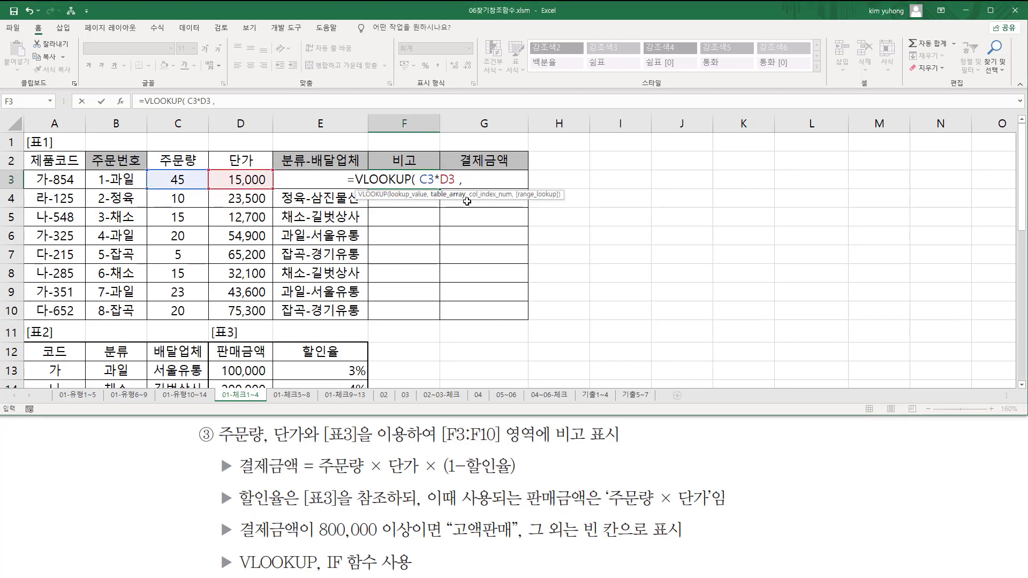
scroll(372, 224, down, 2)
drag(252, 236, 348, 296)
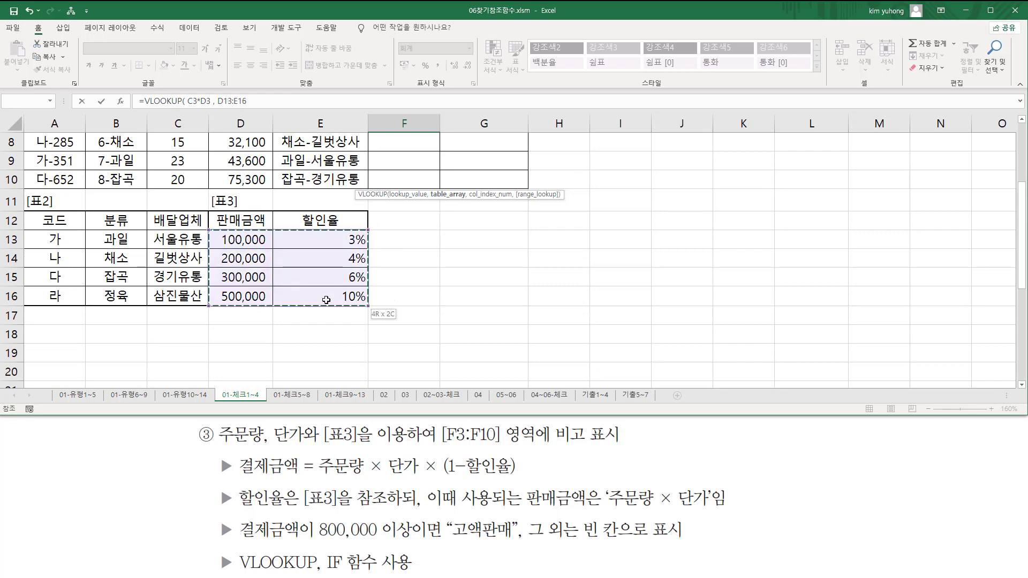
scroll(319, 263, up, 2)
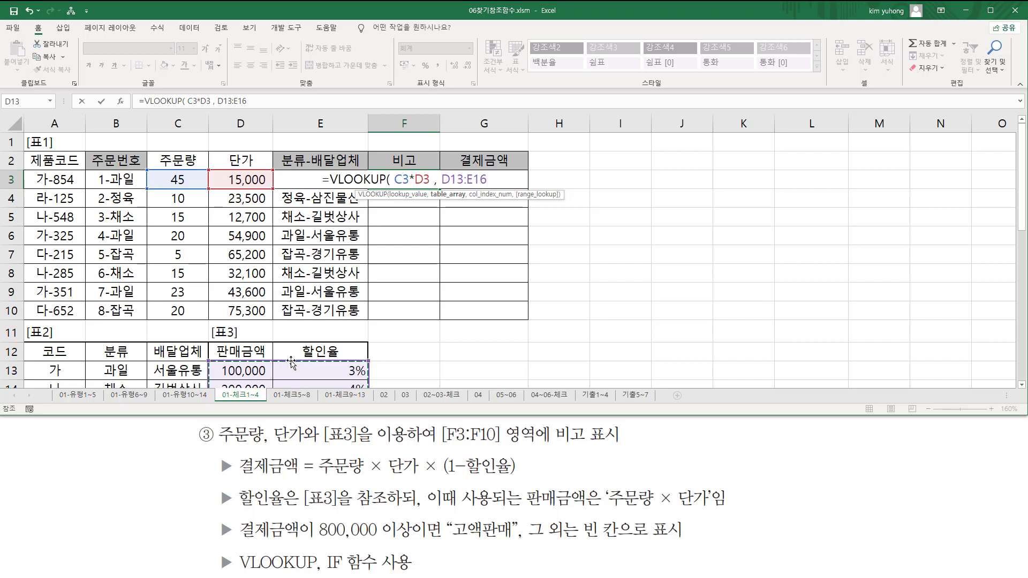
key(F4)
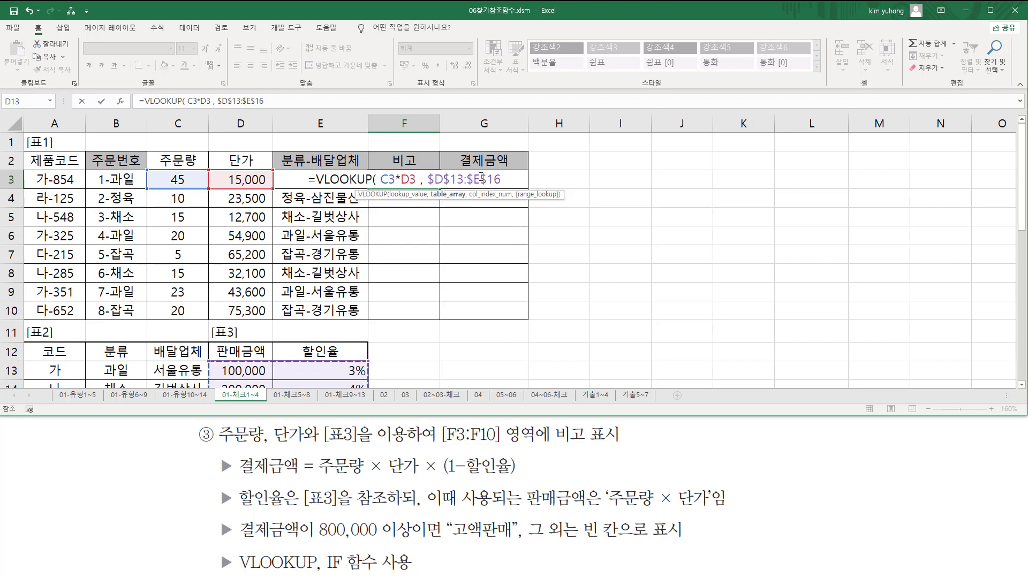
Step: Begin the VLOOKUP's column index argument in F3 and check the 할인율 column's position within 표3
text(,)
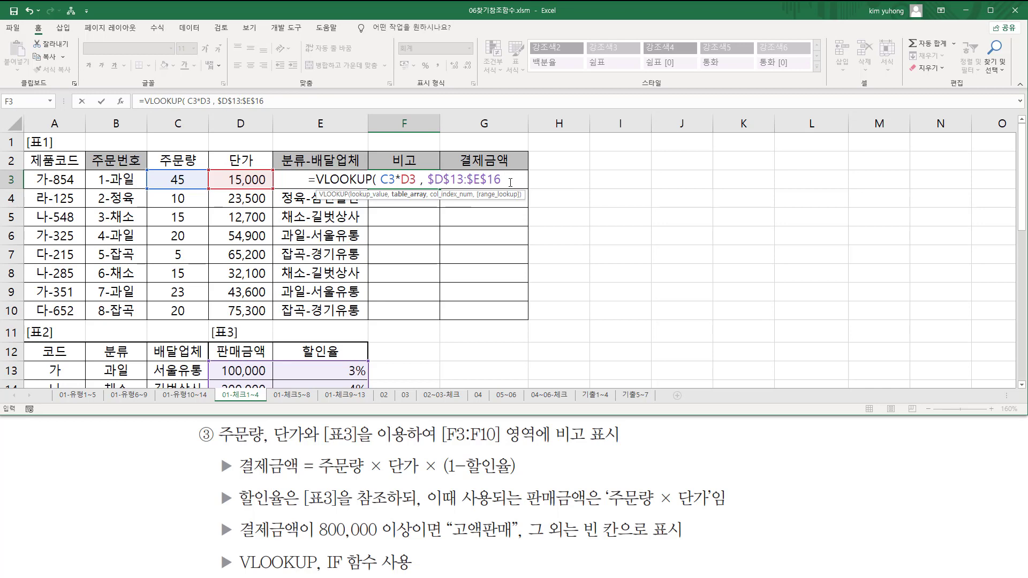
scroll(289, 349, down, 2)
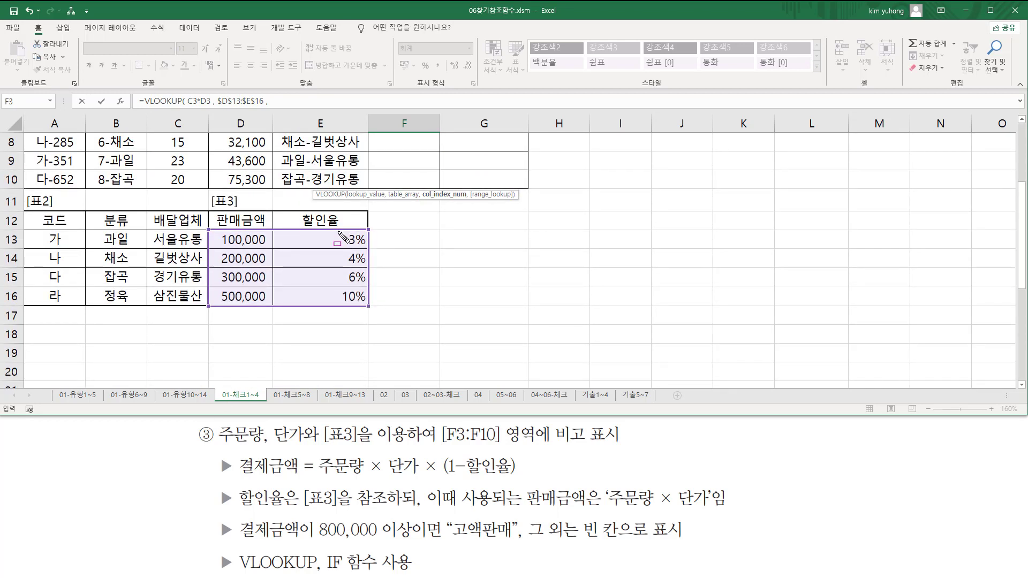
drag(339, 232, 370, 311)
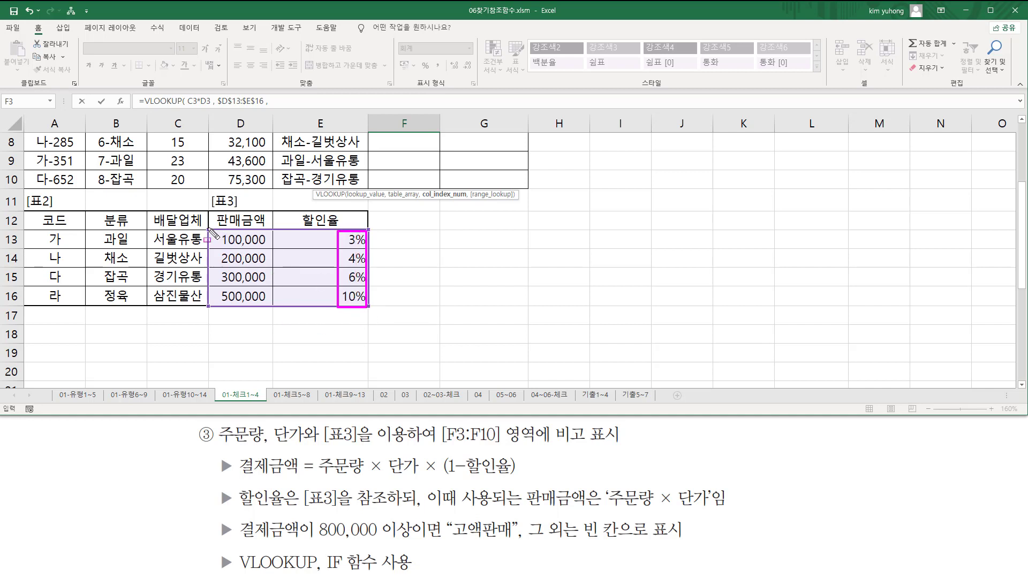
Step: Enter 2 as the column index of the VLOOKUP formula in F3 to return the 할인율 from [표3]
mouse_move(209, 229)
mouse_down()
mouse_move(252, 314)
mouse_move(377, 314)
mouse_up()
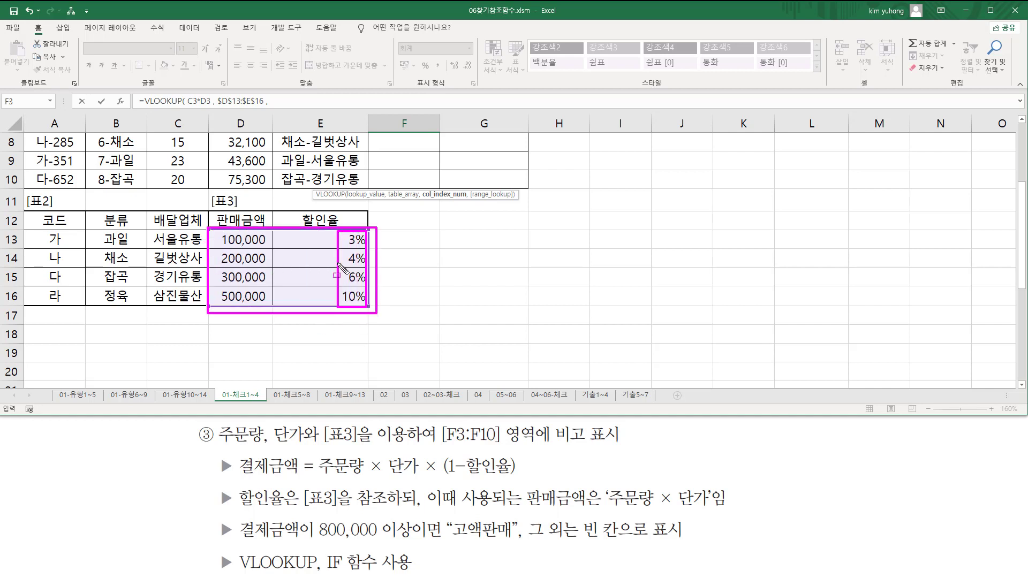
key(Escape)
scroll(454, 246, up, 3)
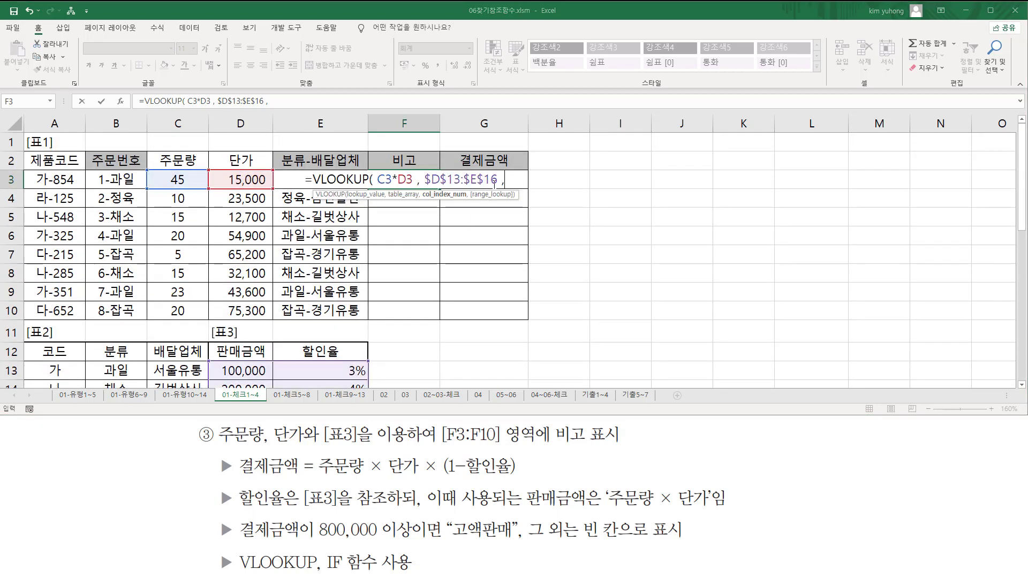
text(2)
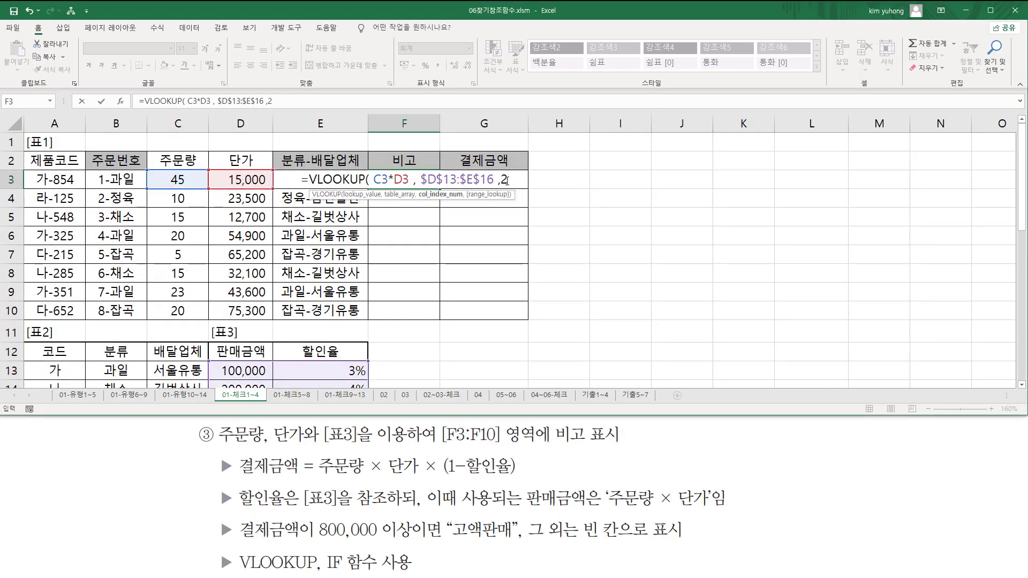
key(BackSpace)
text(2)
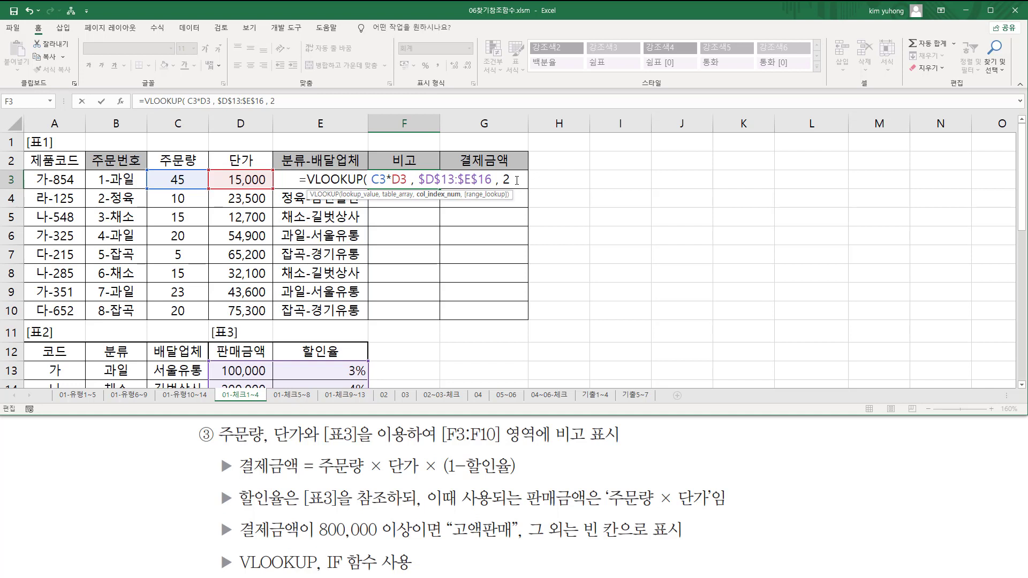
Step: Compare the lookup value C3*D3 with the 판매금액 brackets in [표3] to decide the VLOOKUP match type
text( ,)
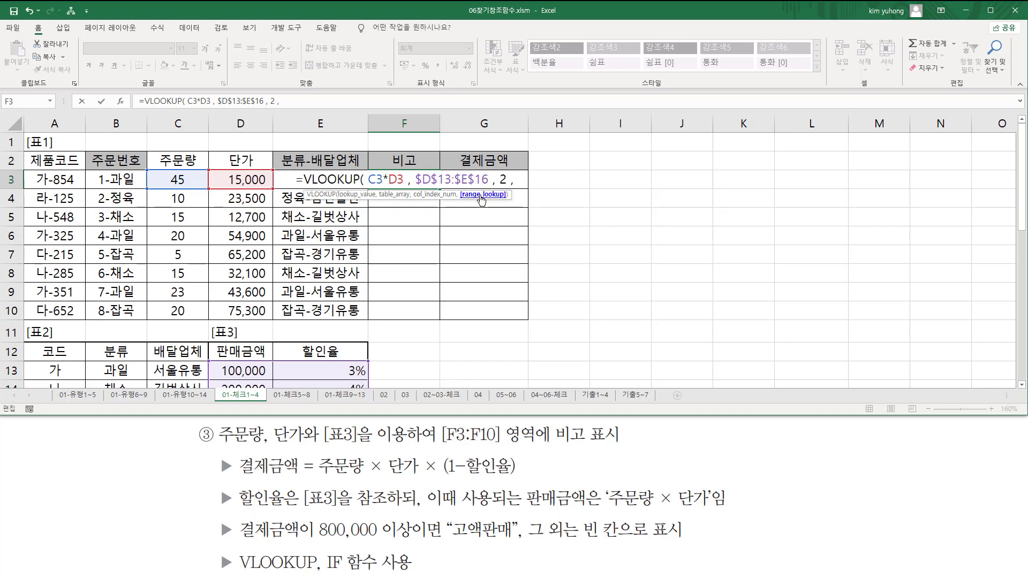
drag(368, 184, 403, 185)
mouse_move(214, 363)
mouse_down()
mouse_move(214, 381)
mouse_move(353, 384)
mouse_move(367, 396)
mouse_up()
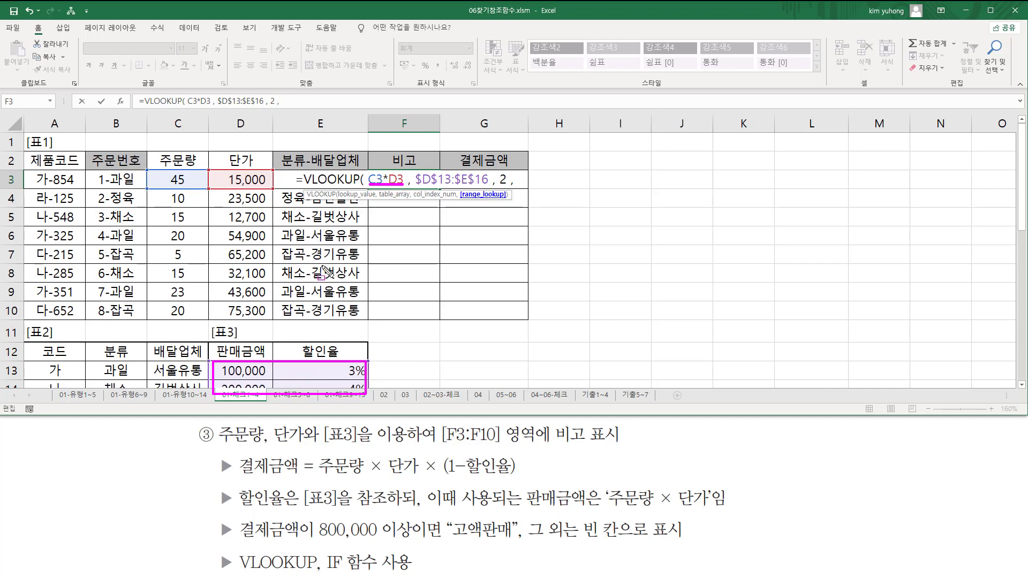
key(Escape)
scroll(318, 266, down, 3)
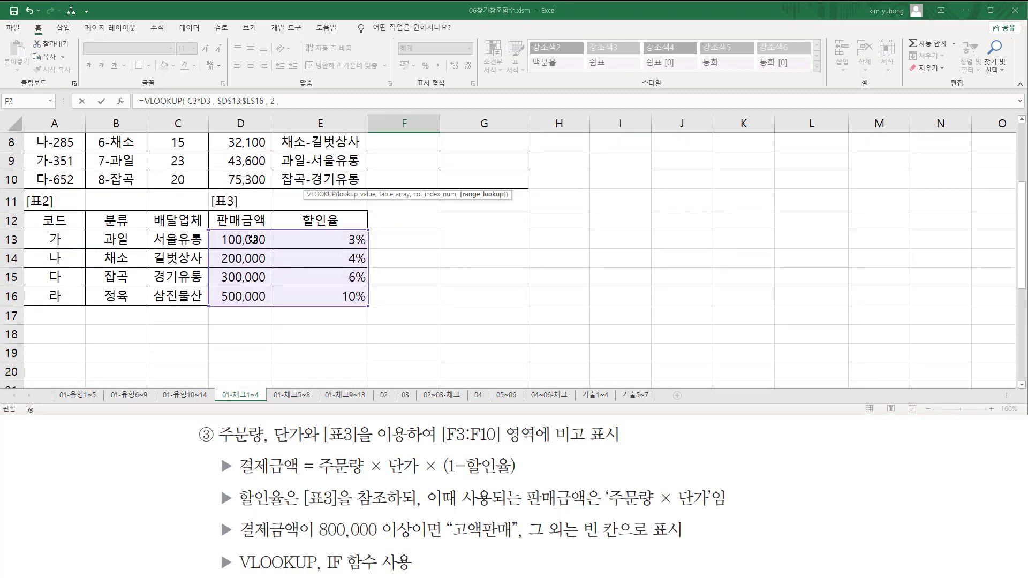
scroll(253, 239, up, 3)
scroll(246, 202, down, 3)
scroll(421, 239, up, 3)
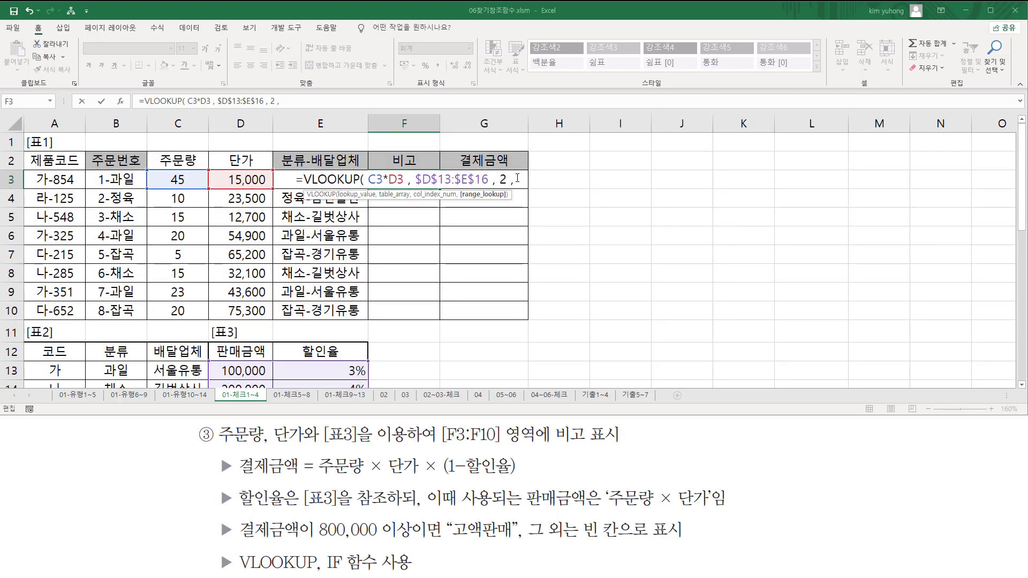
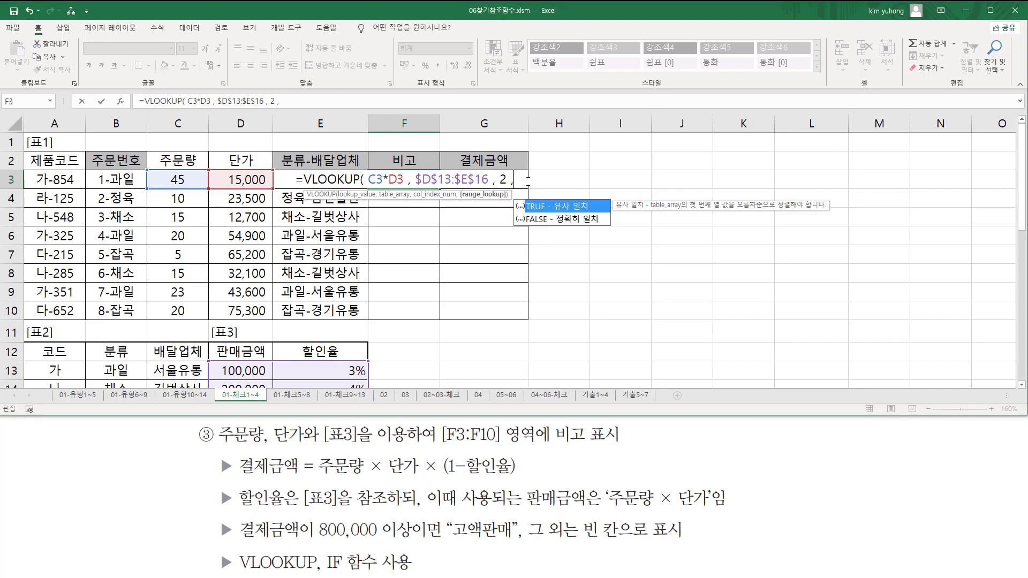
Step: Complete the VLOOKUP formula in F3 without a range_lookup argument and fill it down to F10
key(BackSpace)
key(BackSpace)
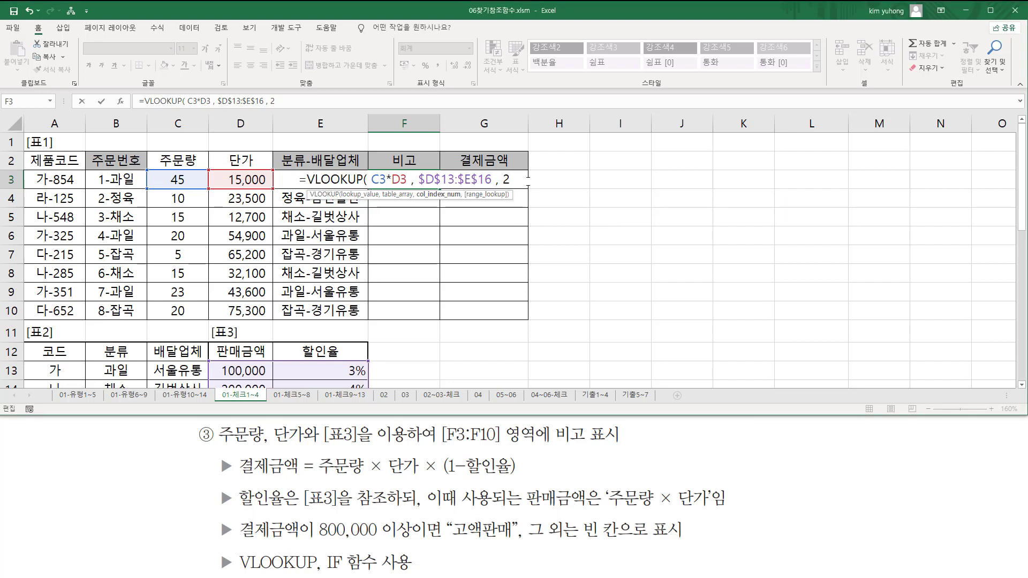
text())
key(Return)
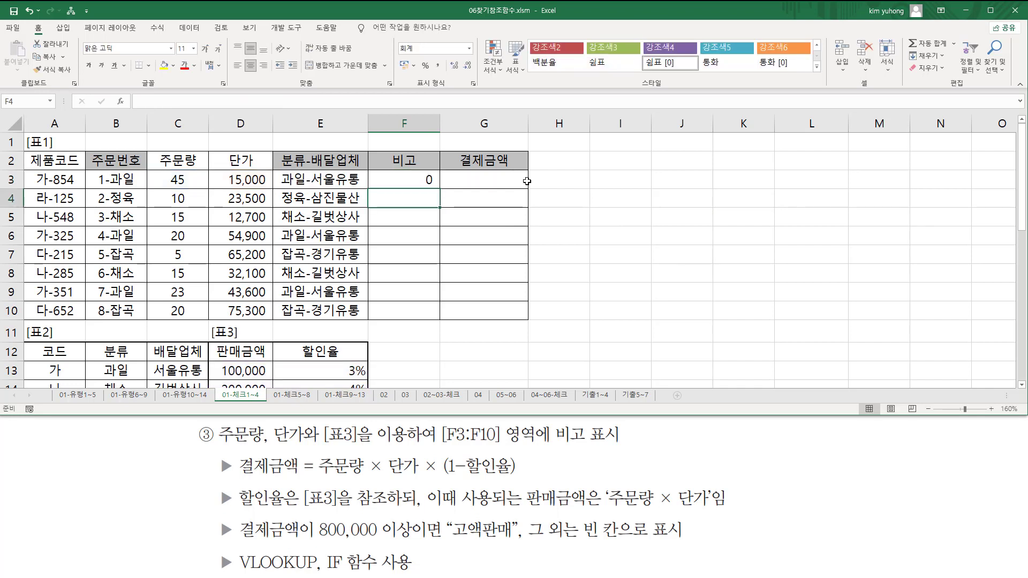
click(429, 181)
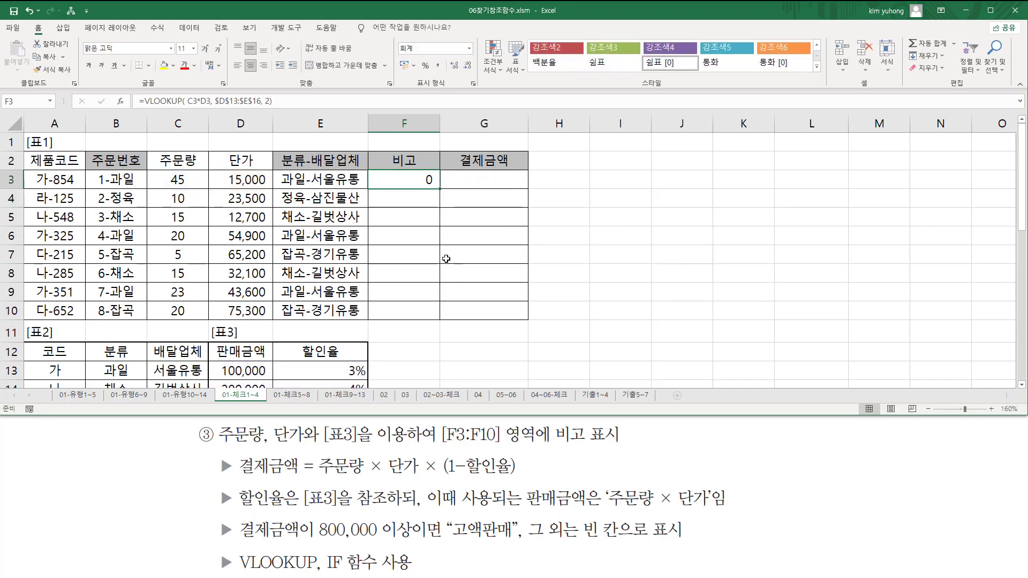
drag(442, 189, 435, 315)
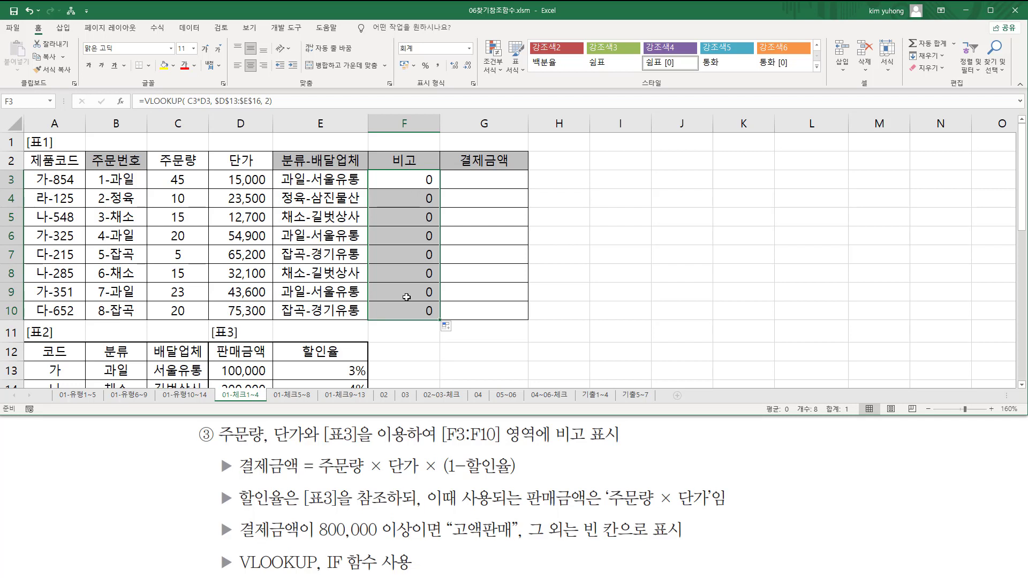
Step: Preview the 비고 values in F3:F10 with the 일반 number format, and cancel without applying it
key(ctrl+1)
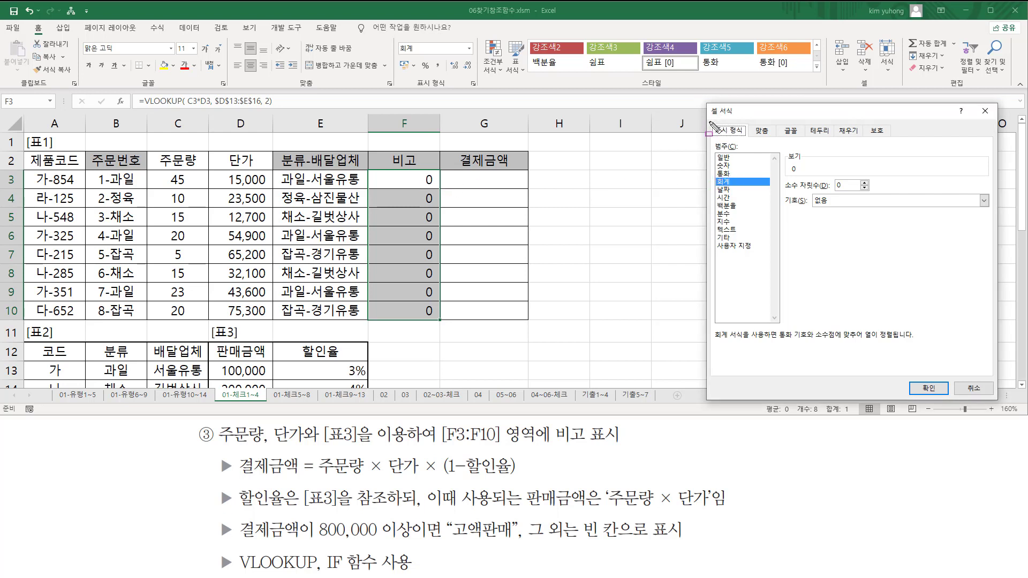
drag(713, 124, 747, 137)
drag(716, 175, 736, 189)
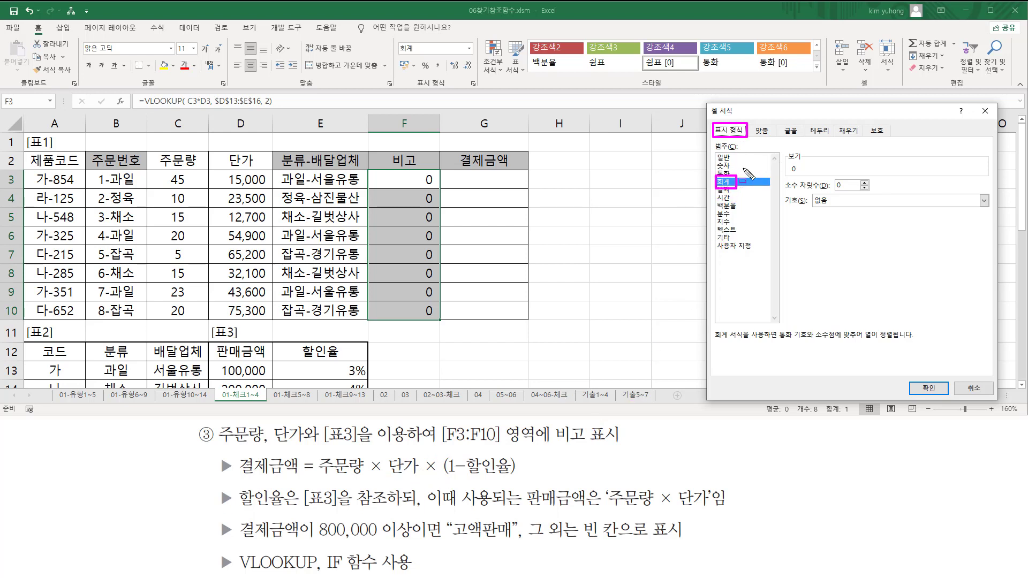
key(Escape)
click(729, 158)
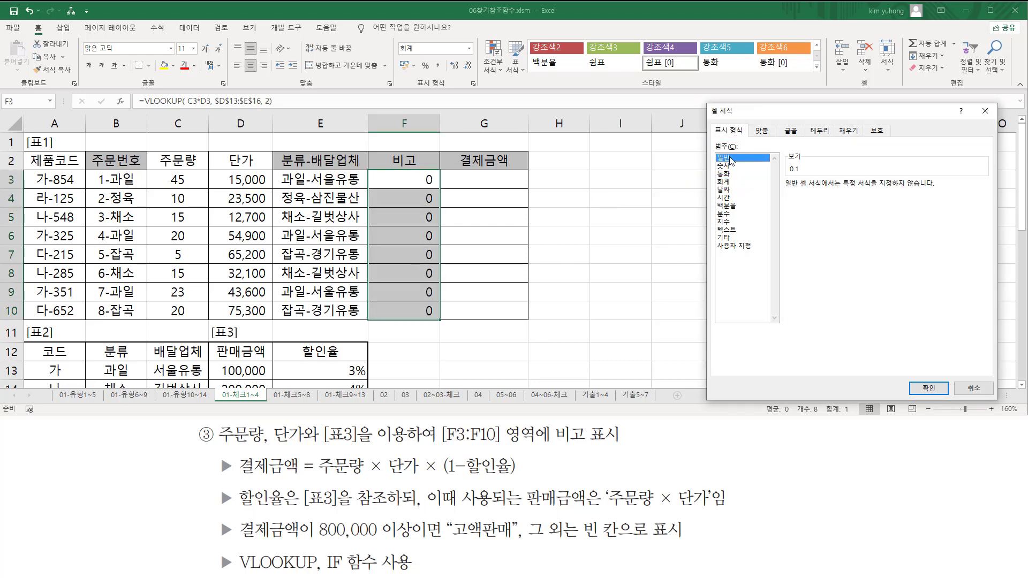
key(ctrl+2)
drag(786, 163, 805, 176)
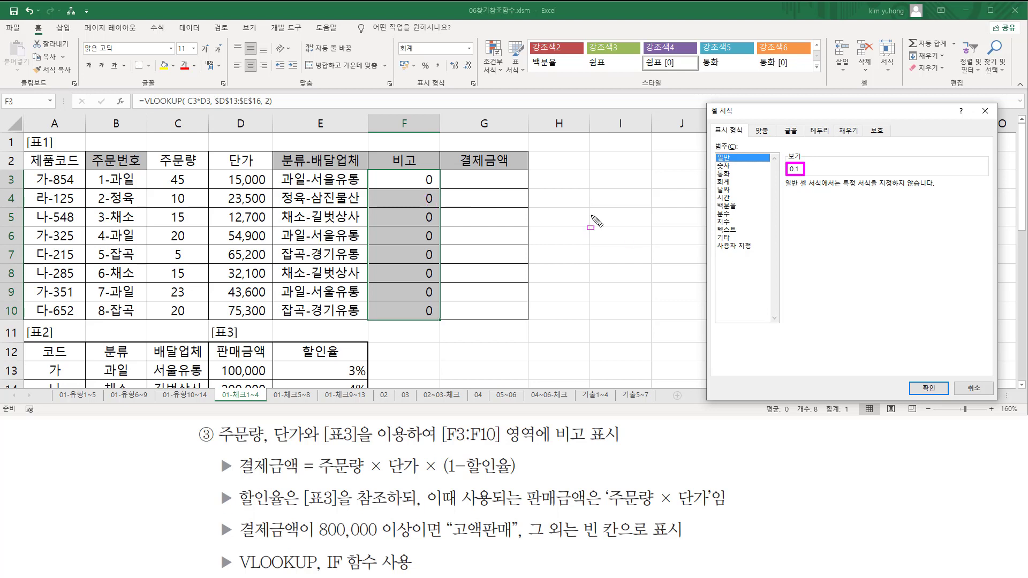
key(Escape)
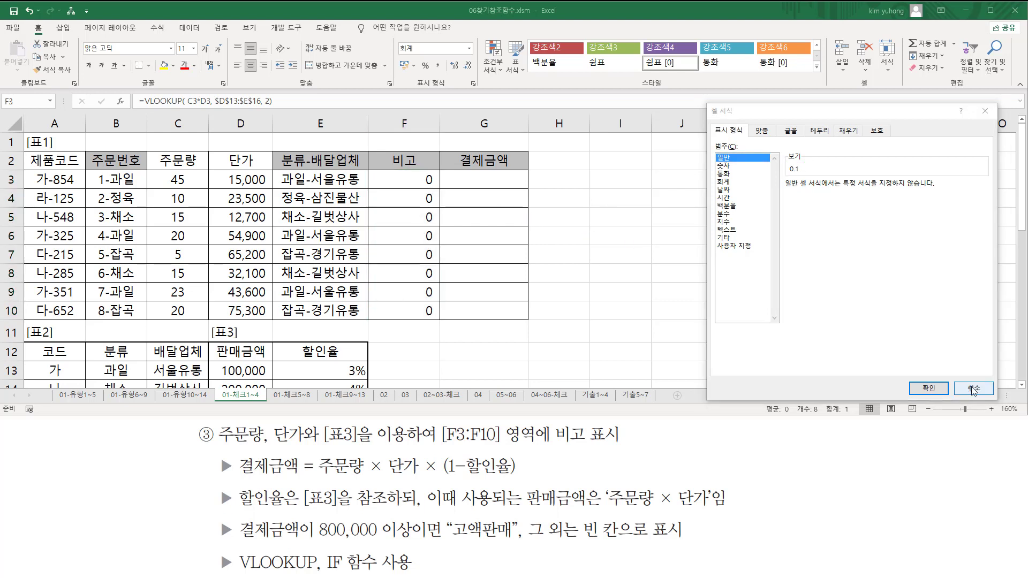
click(974, 391)
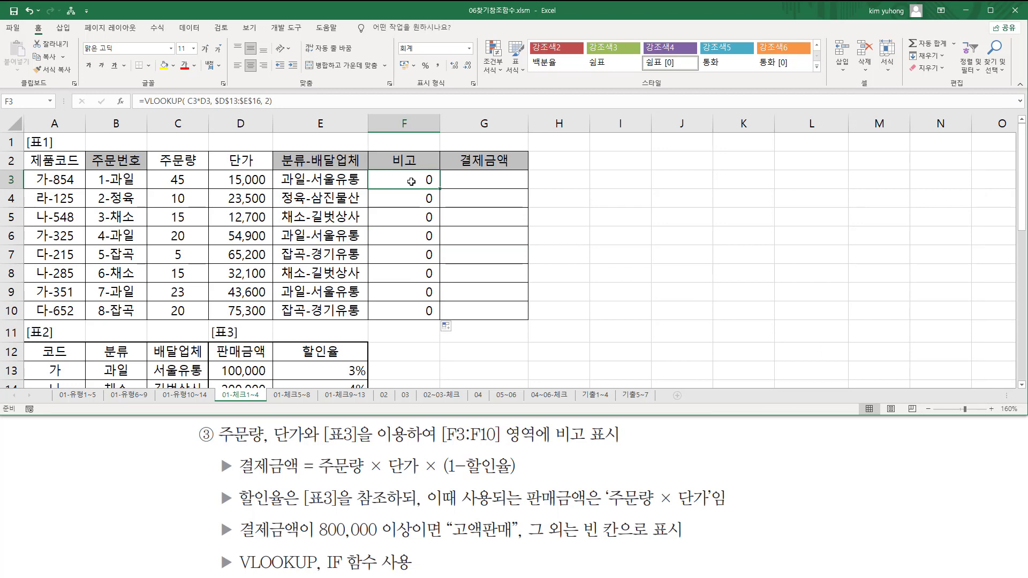
Step: Preview cell F4 with the 일반 number format in the cell format settings, and cancel without applying it
click(424, 198)
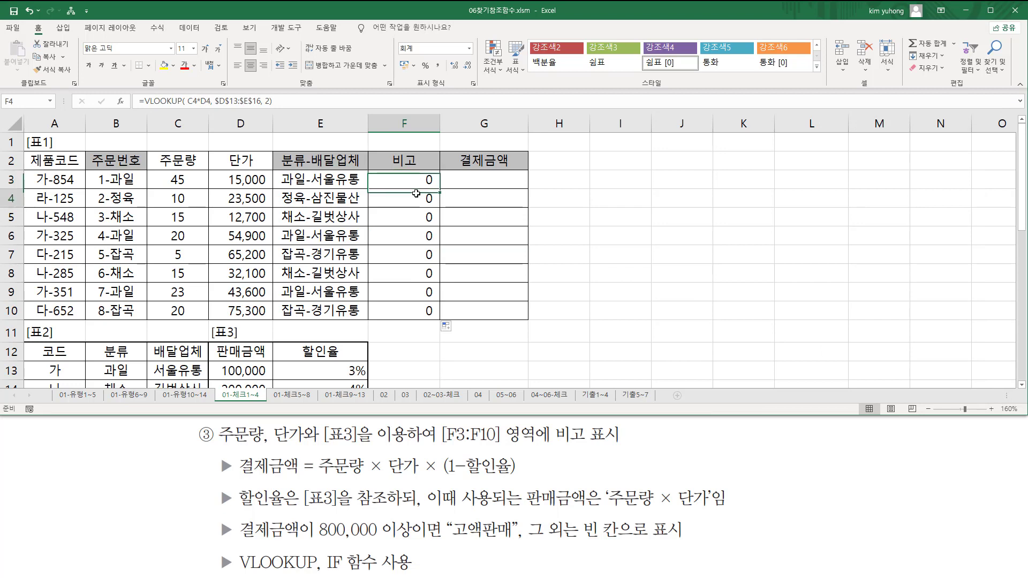
key(ctrl+1)
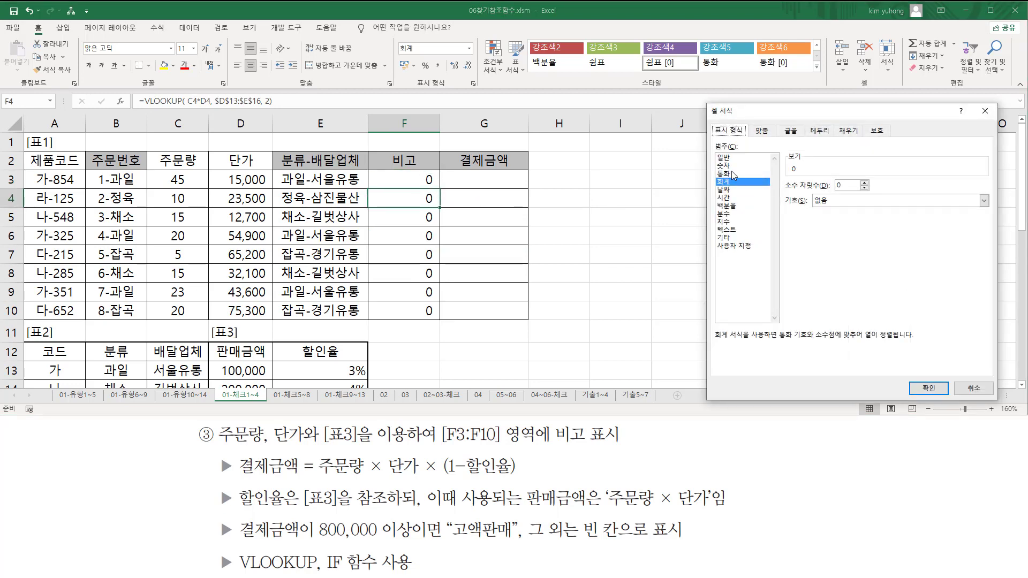
click(731, 158)
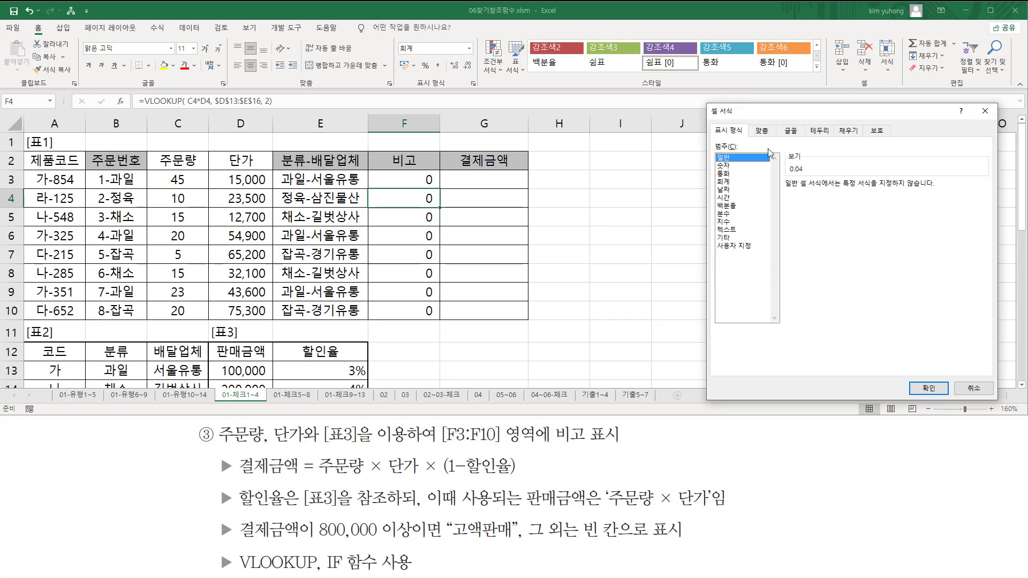
drag(407, 186, 448, 207)
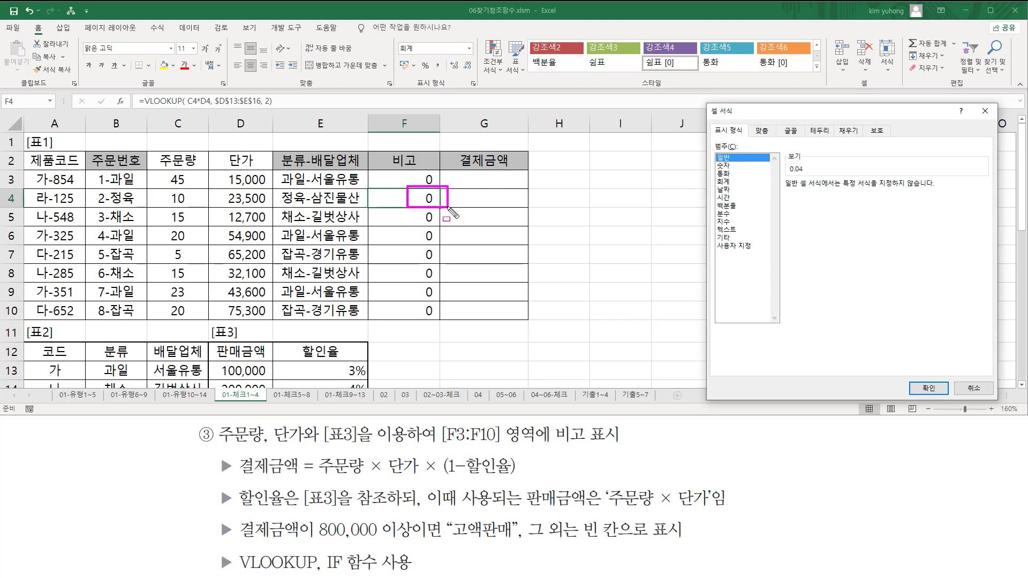
drag(786, 173, 806, 173)
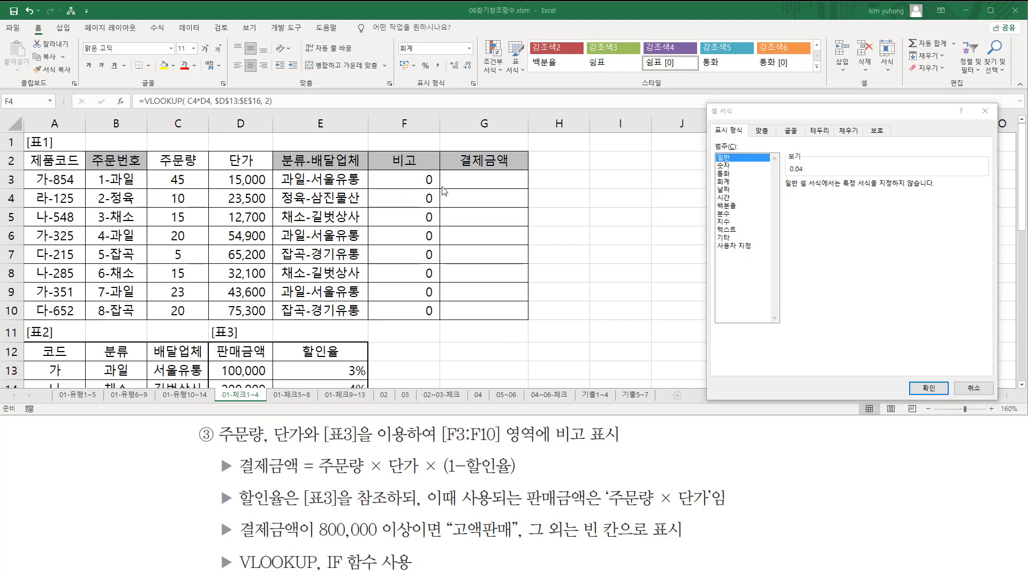
click(973, 387)
Step: Copy the VLOOKUP expression in F3 to the clipboard and remove it, leaving only the equals sign
click(407, 180)
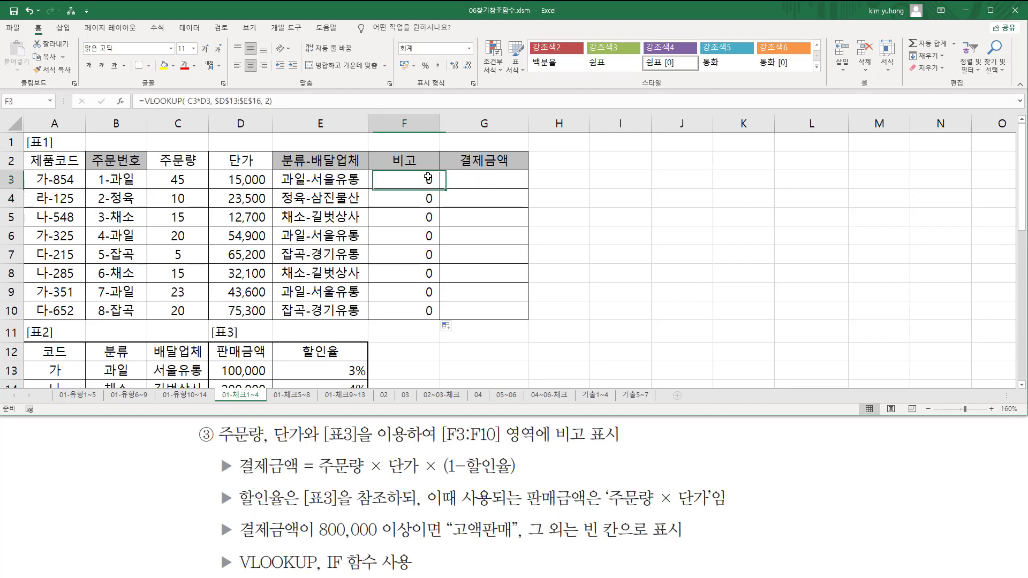
double_click(407, 180)
drag(312, 180, 651, 180)
key(ctrl+c)
key(Delete)
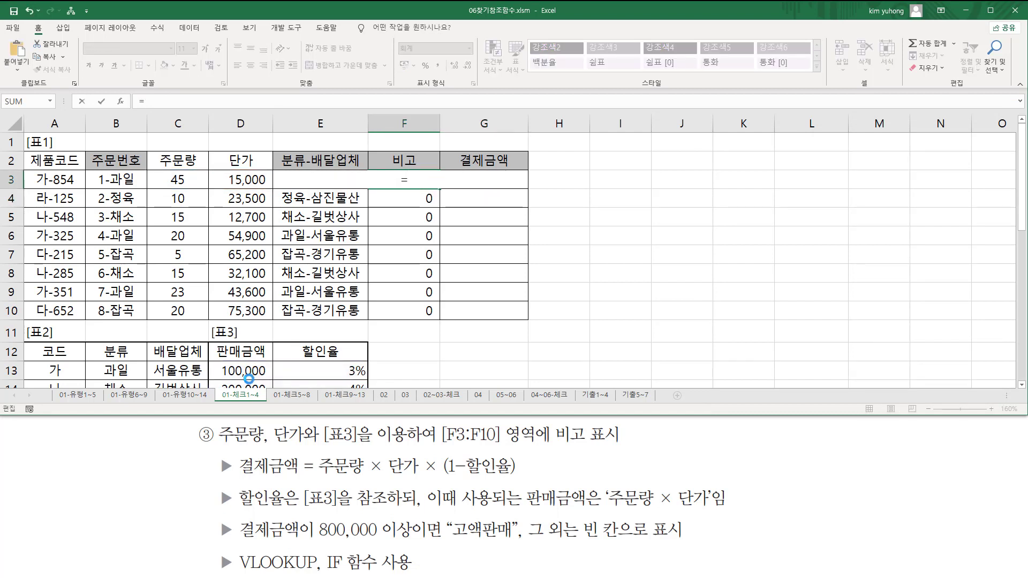
Step: Examine the 결제금액 calculation in the task text and match its 주문량 and 단가 terms to row 3
drag(239, 475, 535, 481)
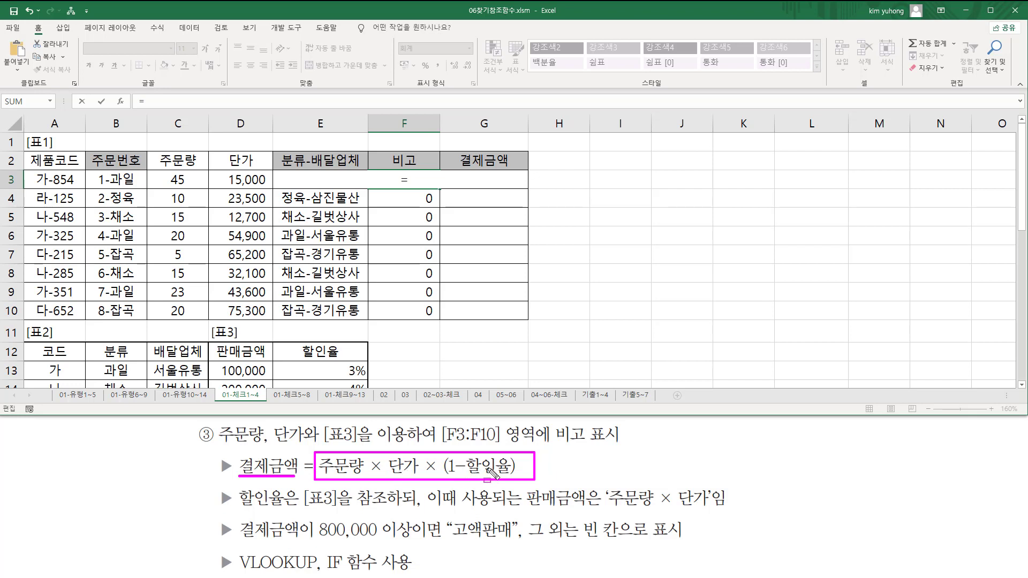
drag(326, 473, 365, 473)
drag(165, 187, 198, 186)
drag(390, 473, 418, 474)
drag(220, 188, 265, 188)
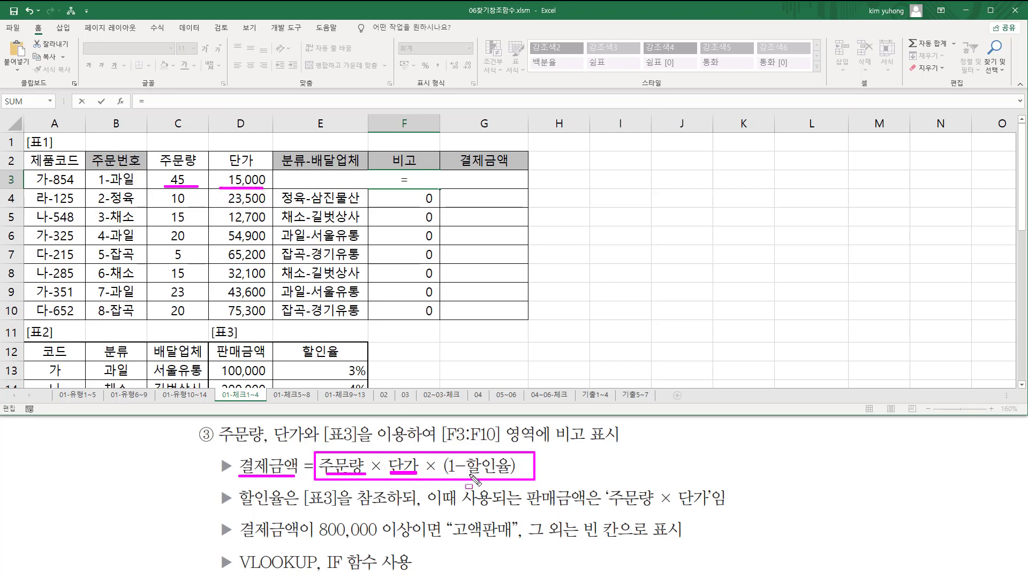
drag(468, 474, 510, 475)
key(Escape)
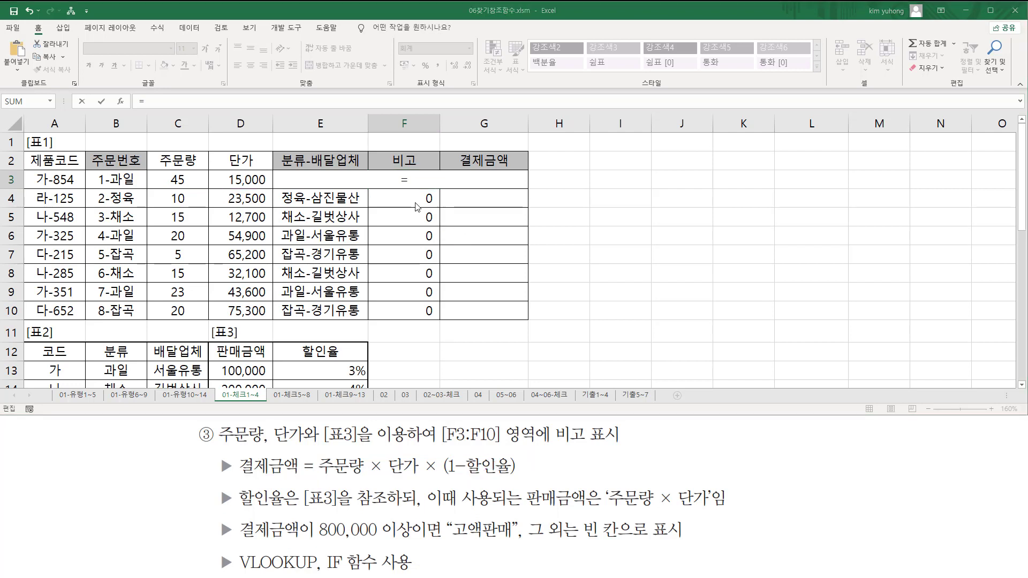
Step: Enter =C3*D3*(1-VLOOKUP( C3*D3, $D$13:$E$16, 2) ) in F3, reusing the copied VLOOKUP expression
click(173, 180)
text(*)
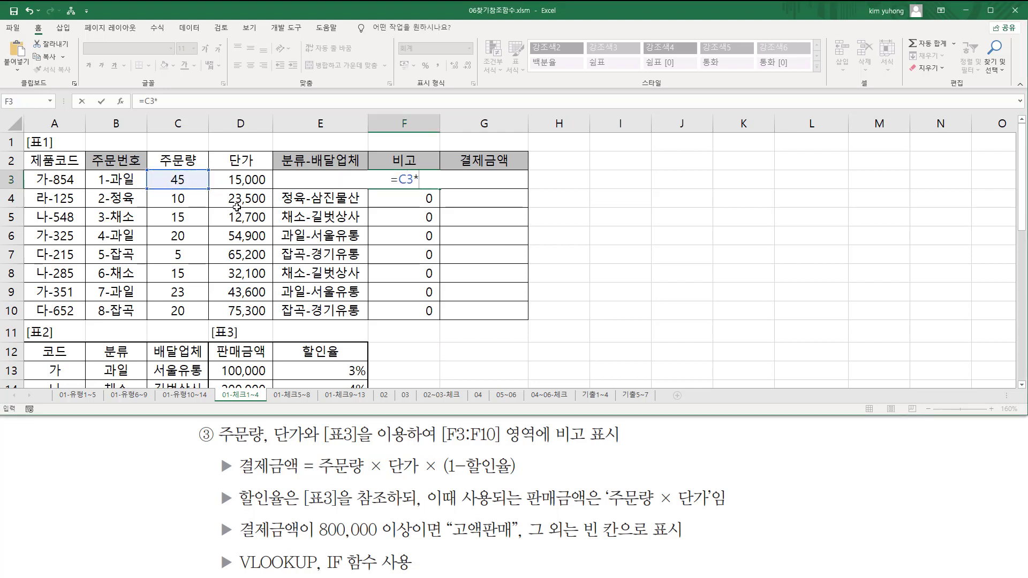
click(247, 178)
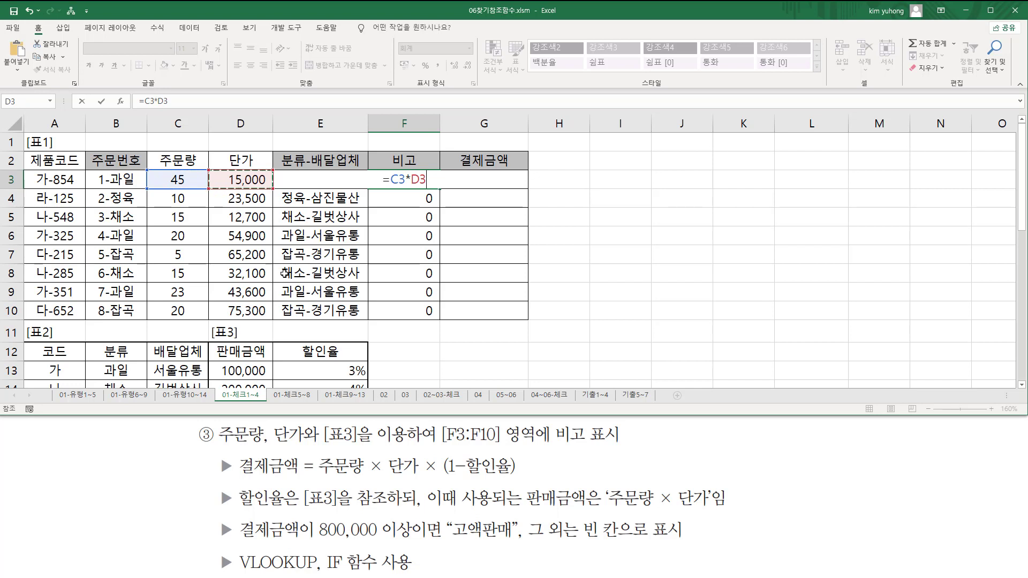
text(*)
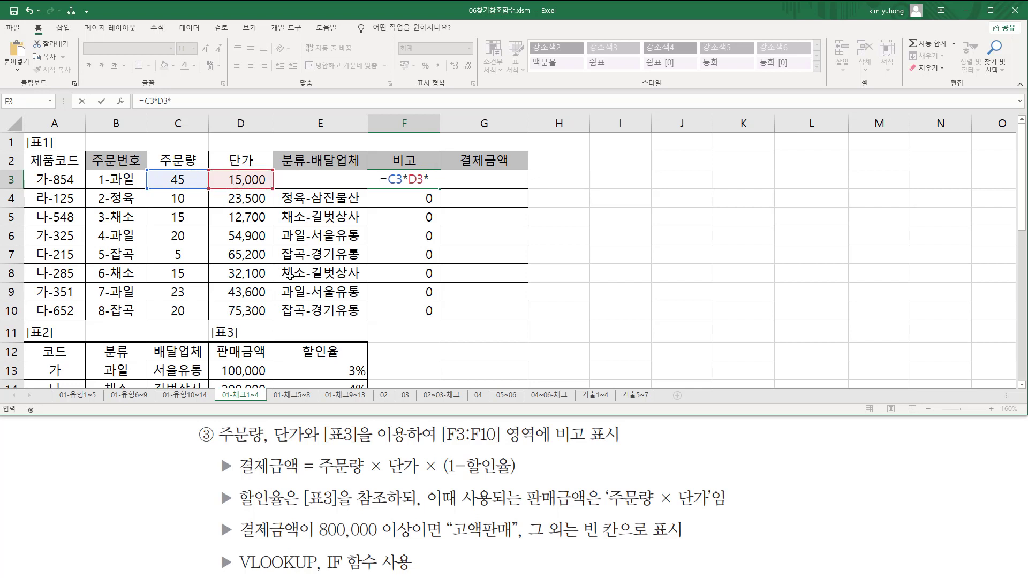
text((1-)
key(ctrl+v)
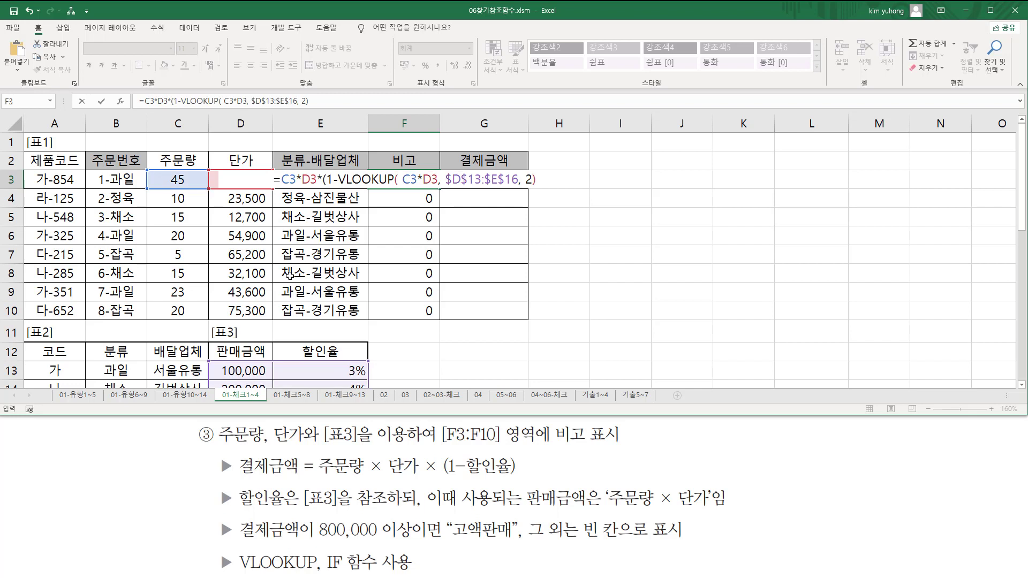
text())
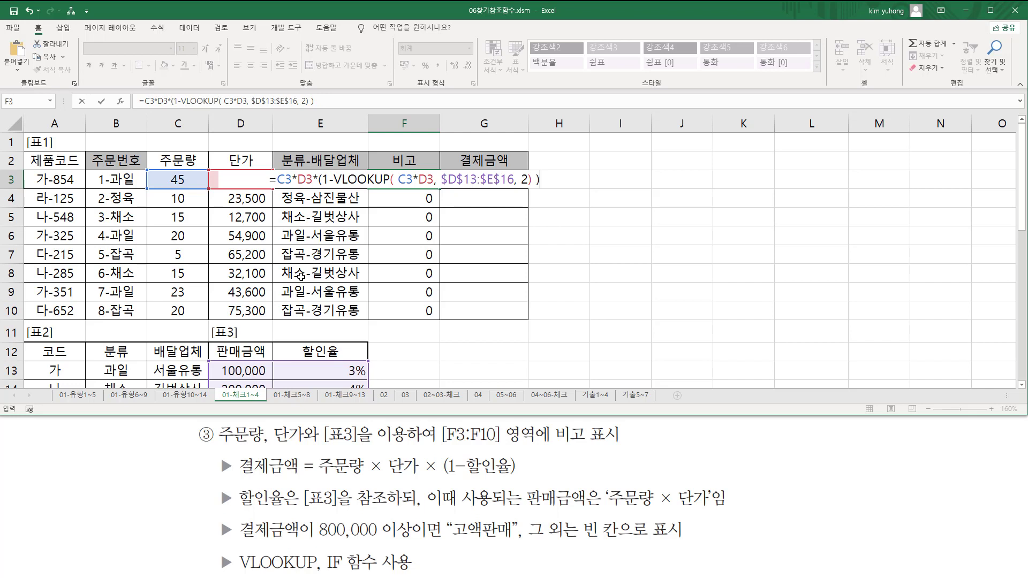
key(Return)
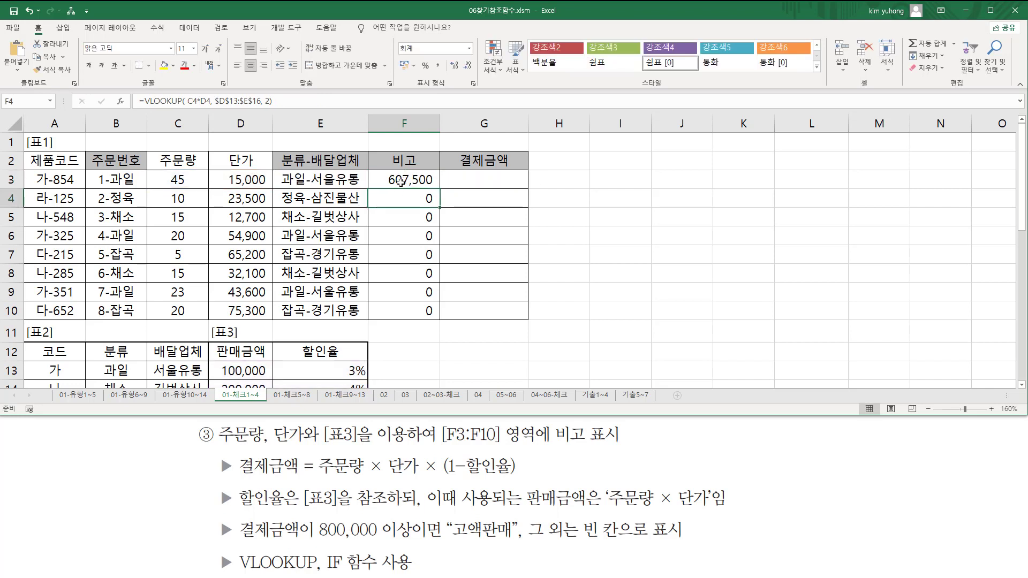
Step: Fill the payment formula in F3 down through F10
click(435, 185)
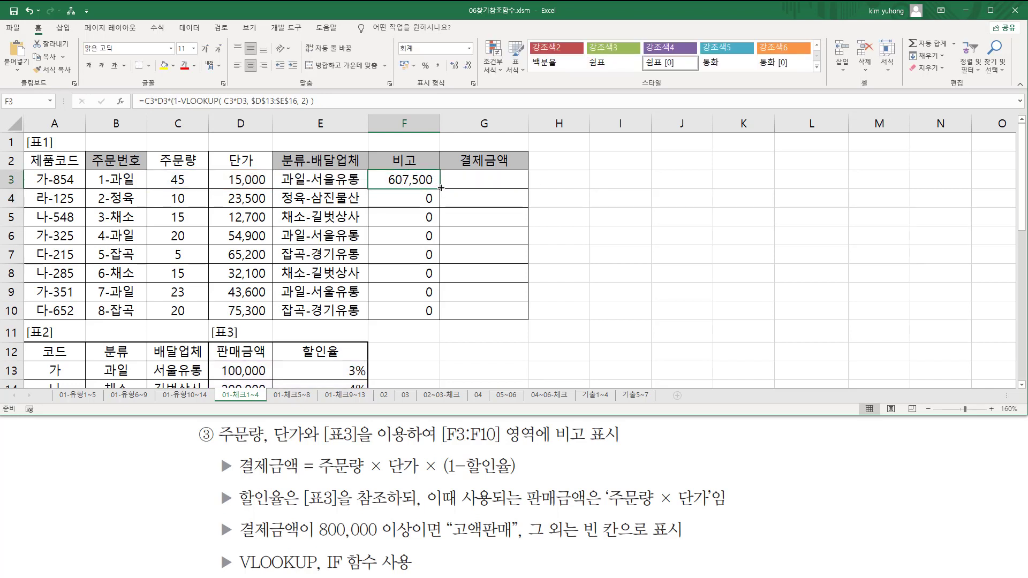
drag(441, 187, 438, 316)
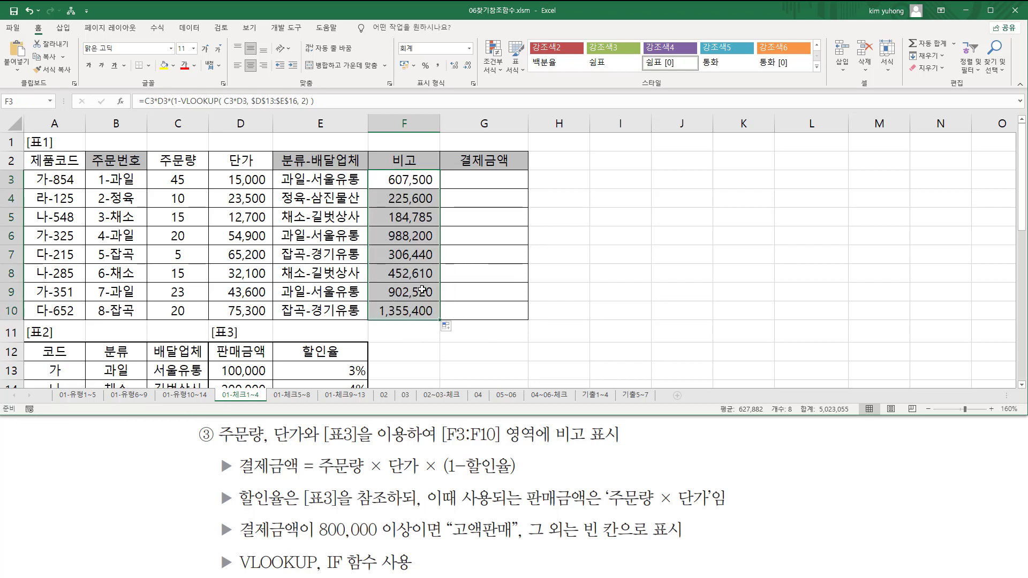
click(419, 184)
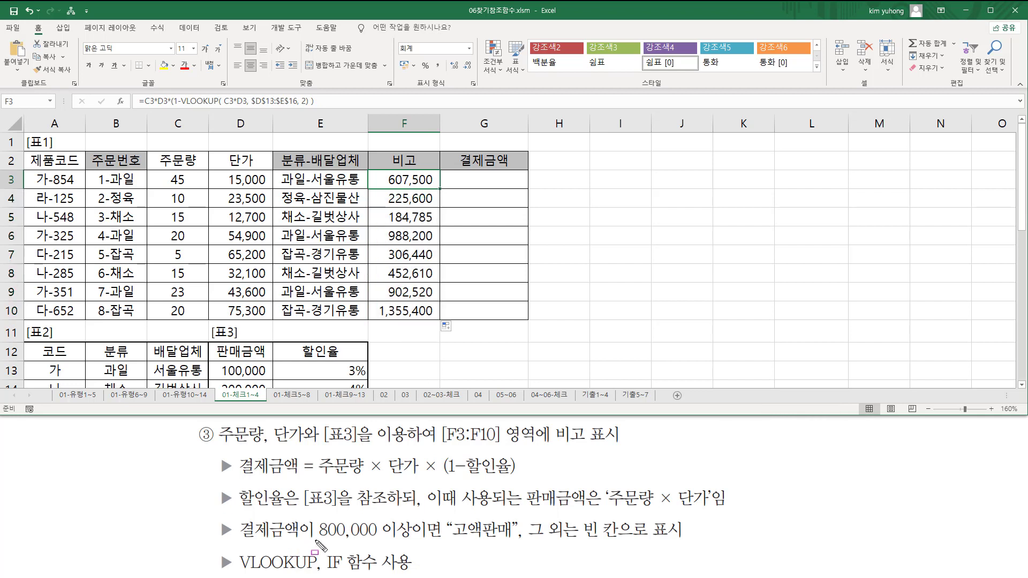
Step: Examine the task's 800,000 threshold, "고액판매" and blank outcomes and the IF requirement against the payment formula in F3
mouse_move(316, 541)
mouse_down()
mouse_move(379, 542)
mouse_move(415, 517)
mouse_up()
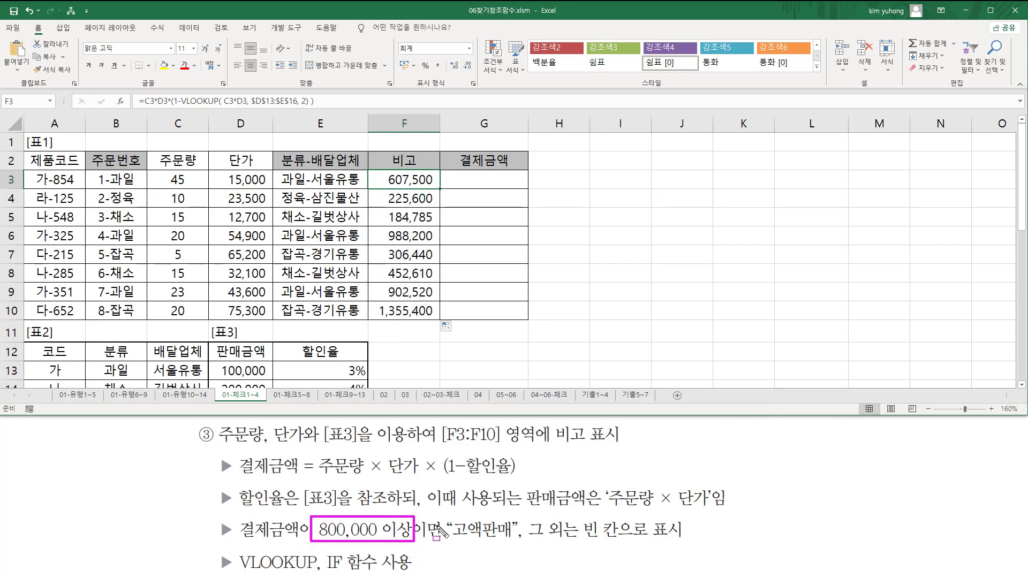
drag(454, 542, 509, 542)
drag(579, 510, 619, 545)
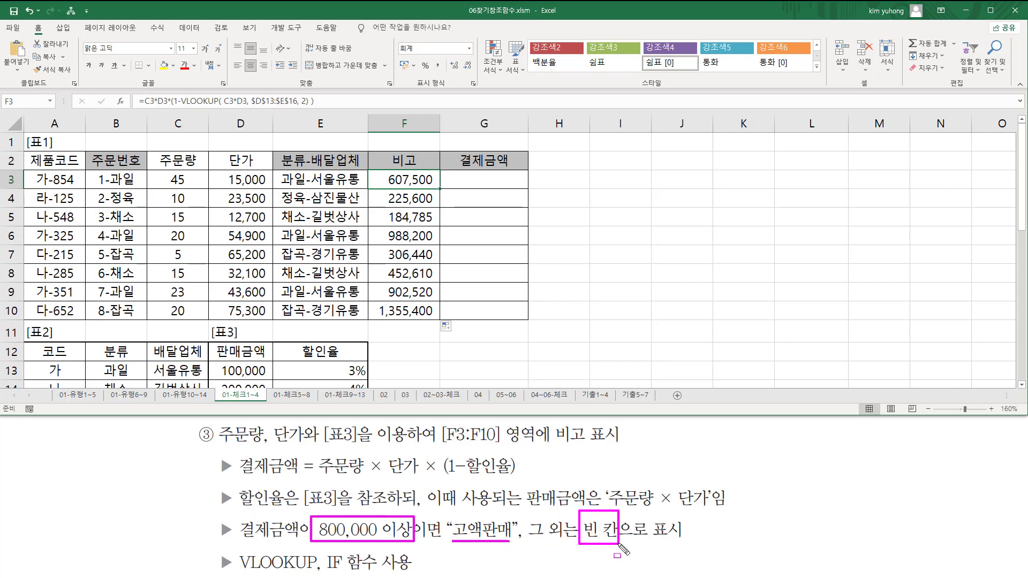
click(325, 550)
mouse_move(140, 107)
mouse_down()
mouse_move(312, 106)
mouse_move(323, 90)
mouse_up()
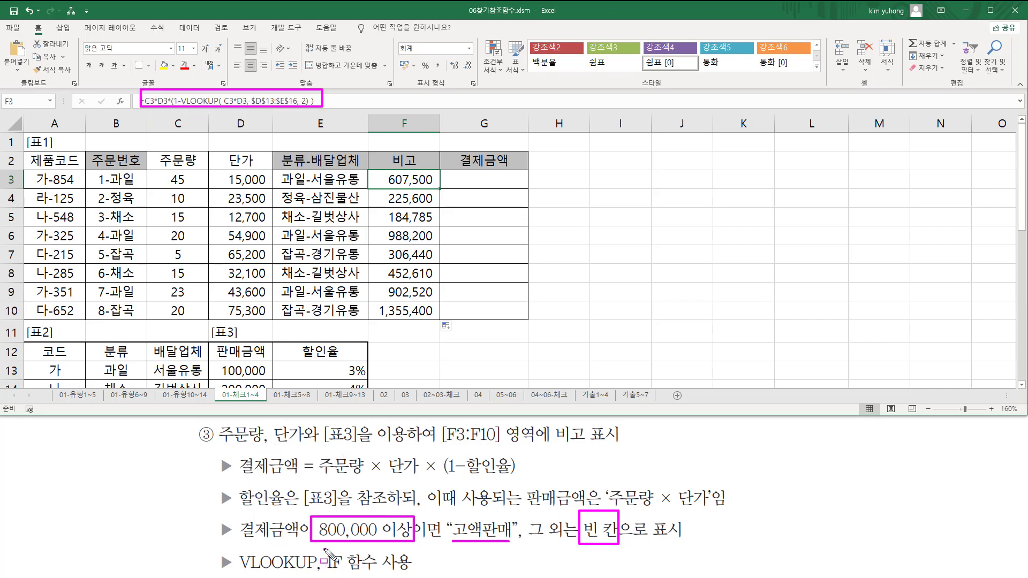
drag(326, 551, 378, 574)
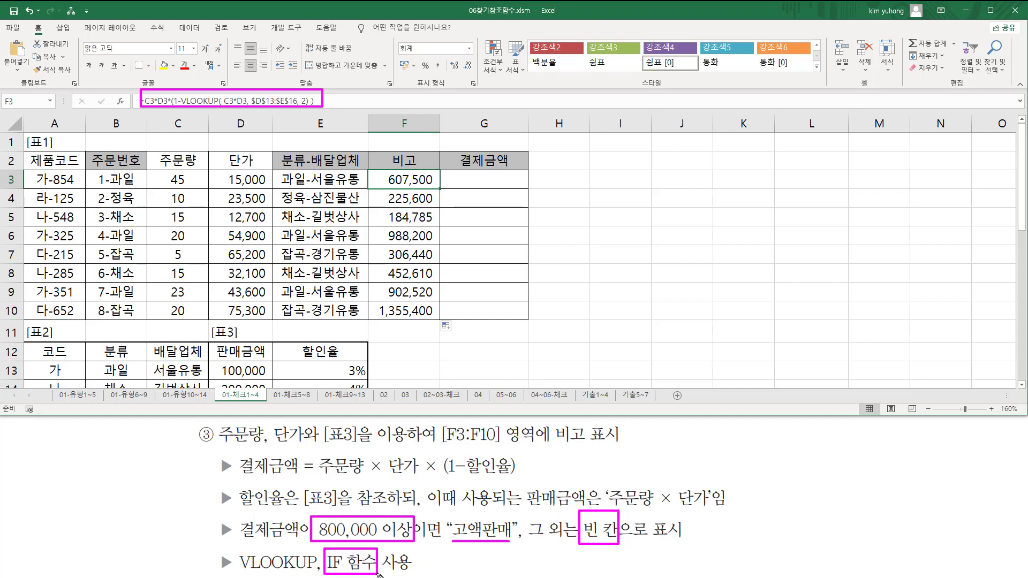
key(Escape)
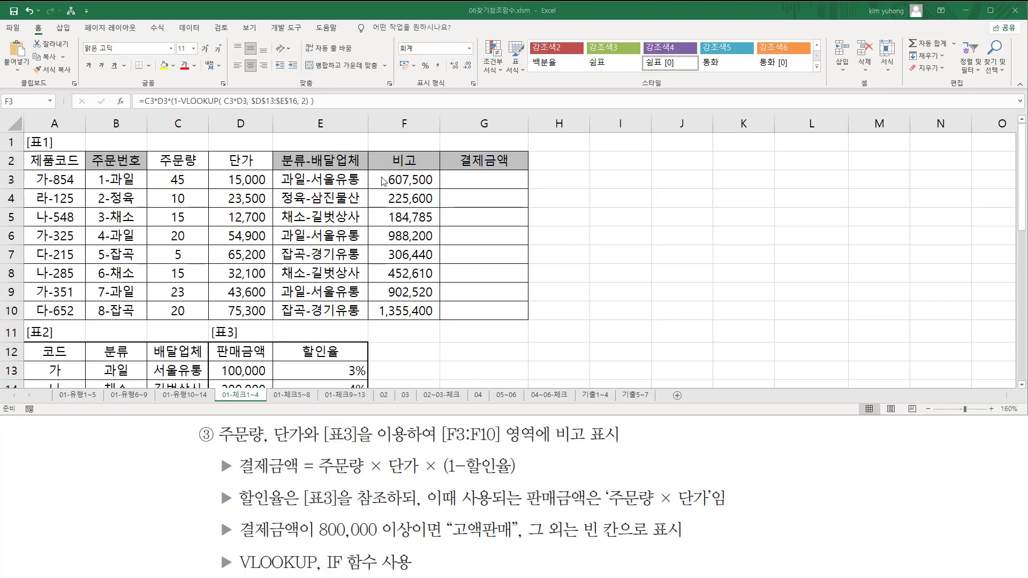
Step: Copy the whole payment expression in F3 to the clipboard and remove it, leaving only the equals sign
click(403, 178)
double_click(393, 179)
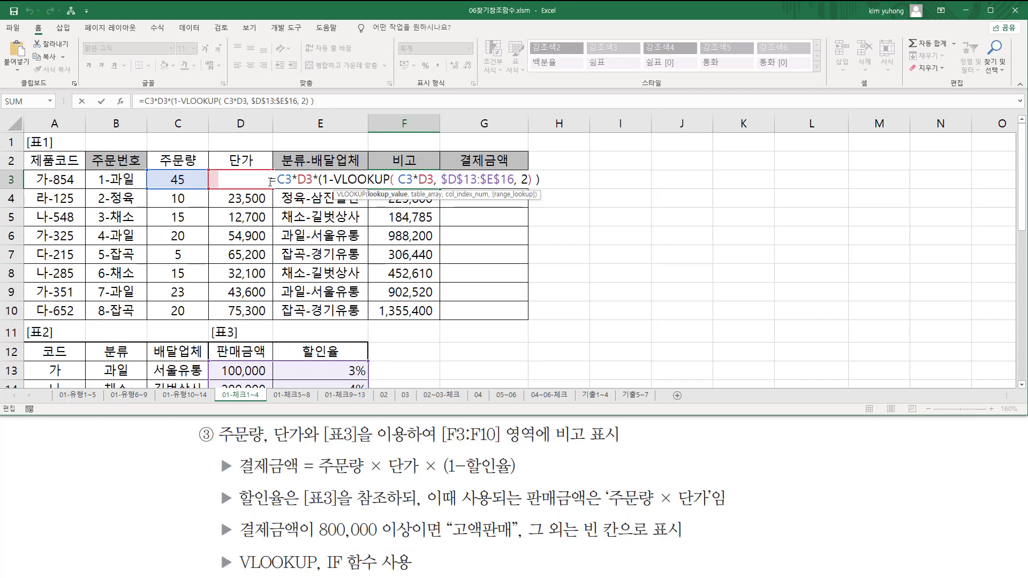
drag(276, 181, 541, 180)
key(ctrl+c)
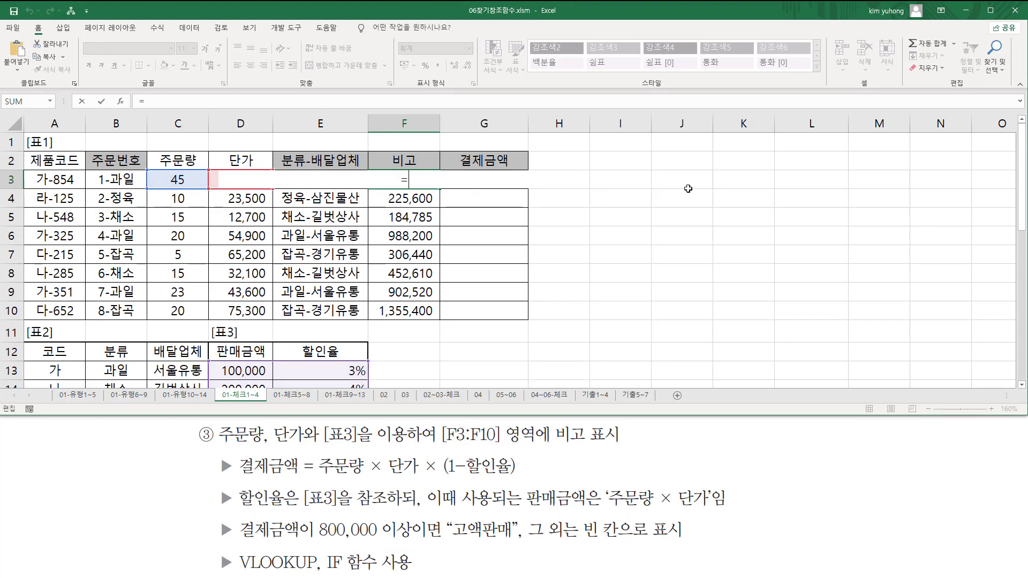
key(Delete)
Step: Begin an IF function in F3 whose logical test is the copied payment expression compared with >=800000
text(i)
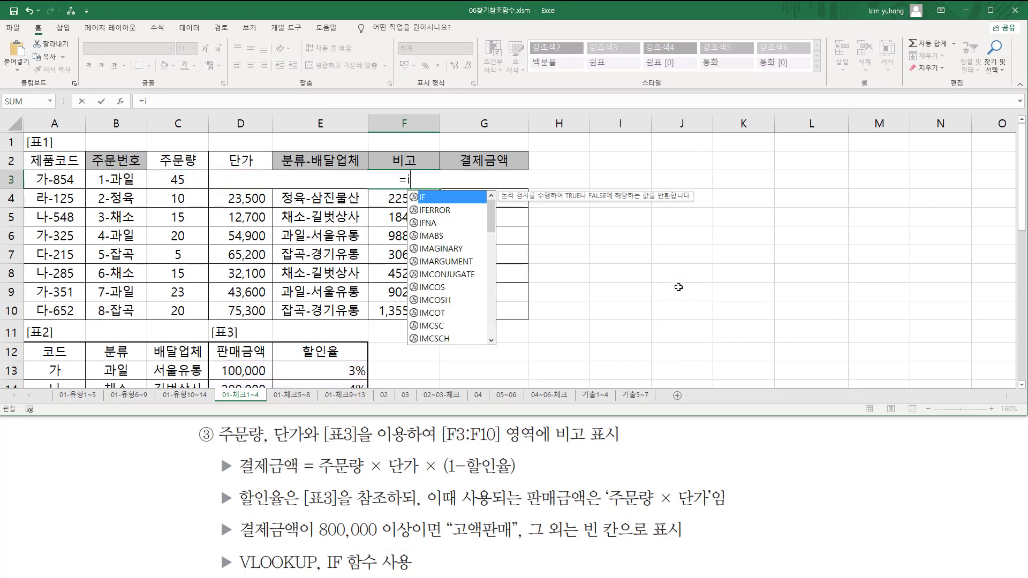
text(f()
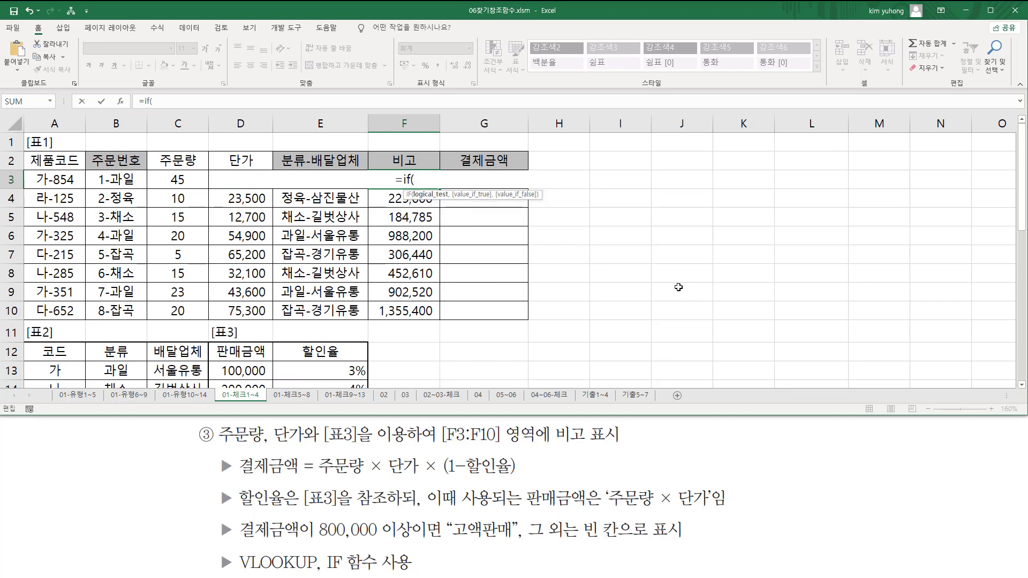
key(ctrl+v)
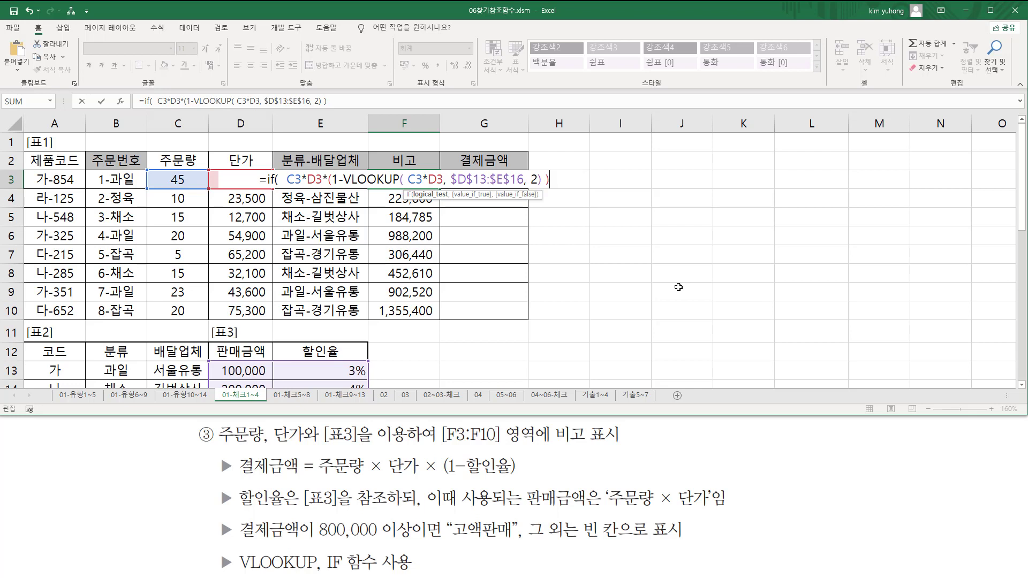
text(>=)
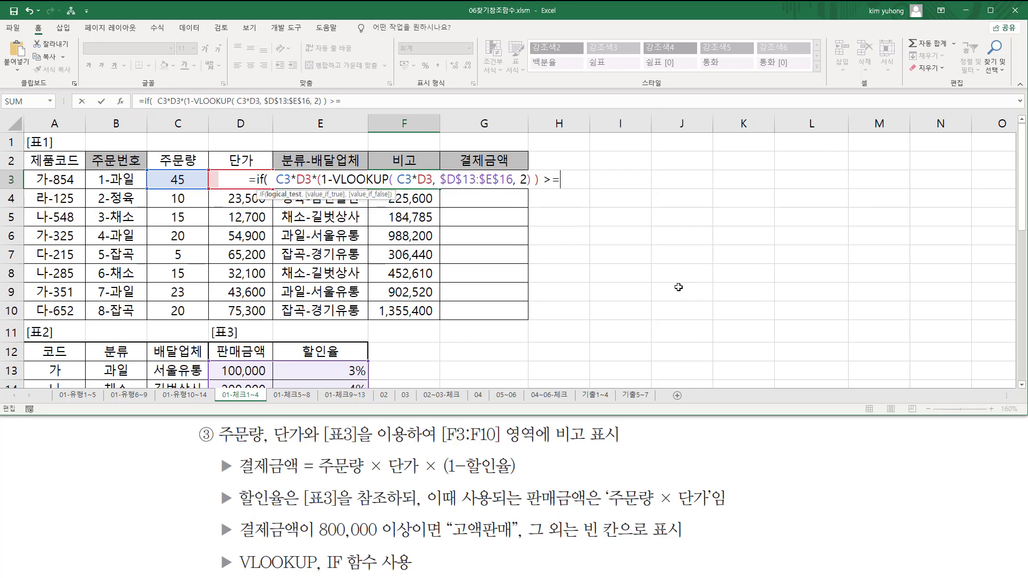
text(800000)
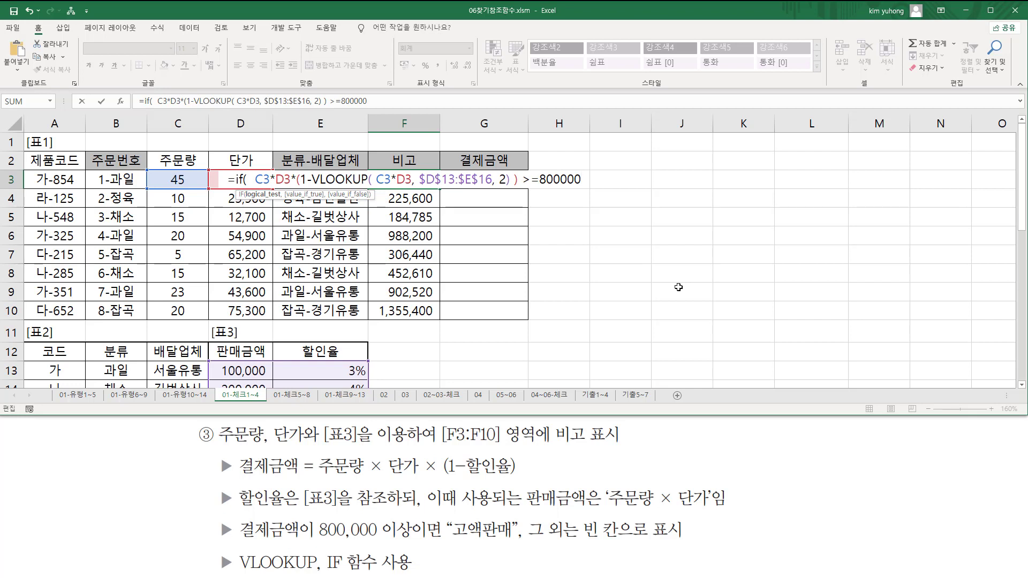
Step: Complete the IF formula in F3 with "고액판매" as the true value and "" as the false value
text( , ")
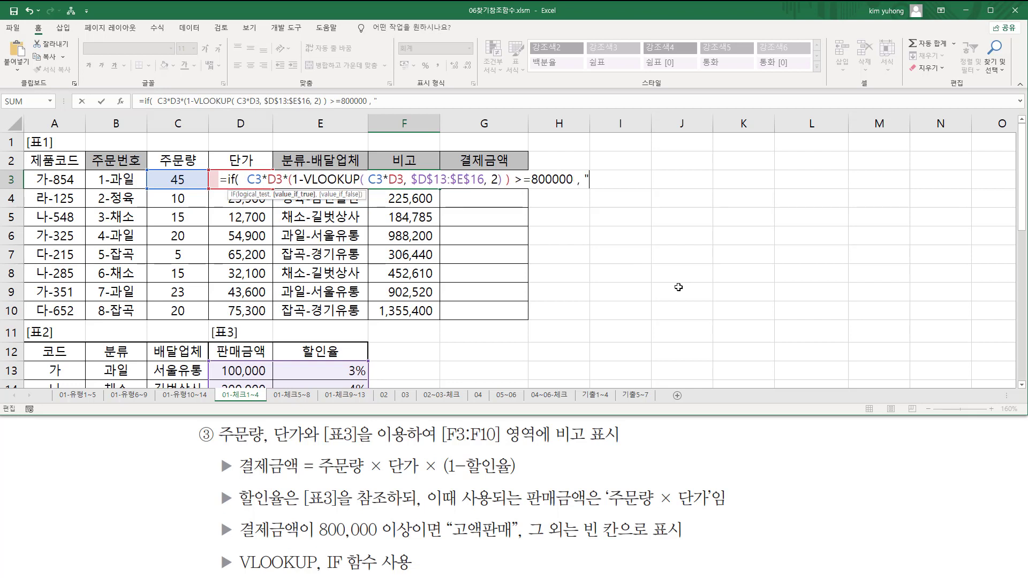
text(고액)
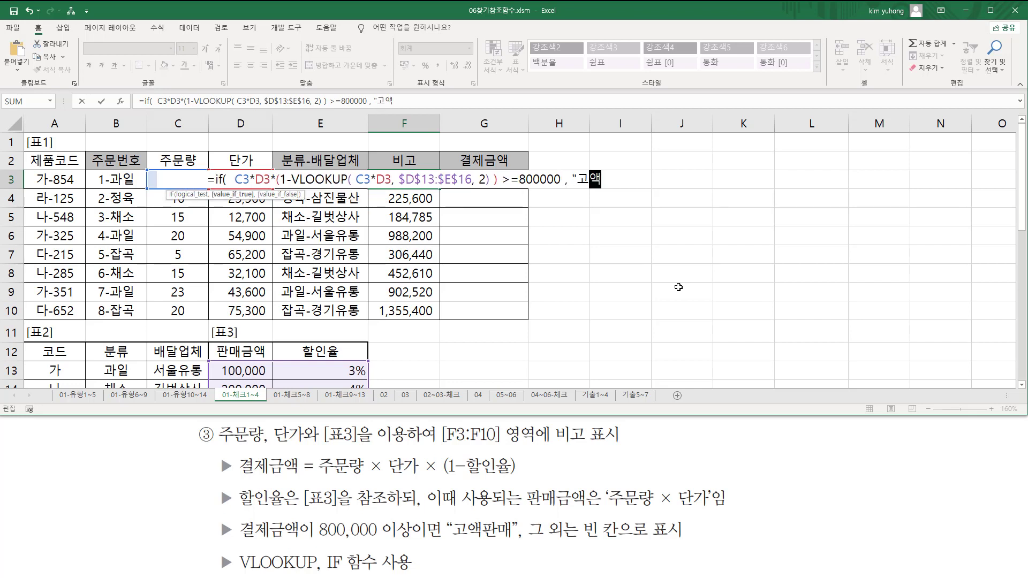
text(판매")
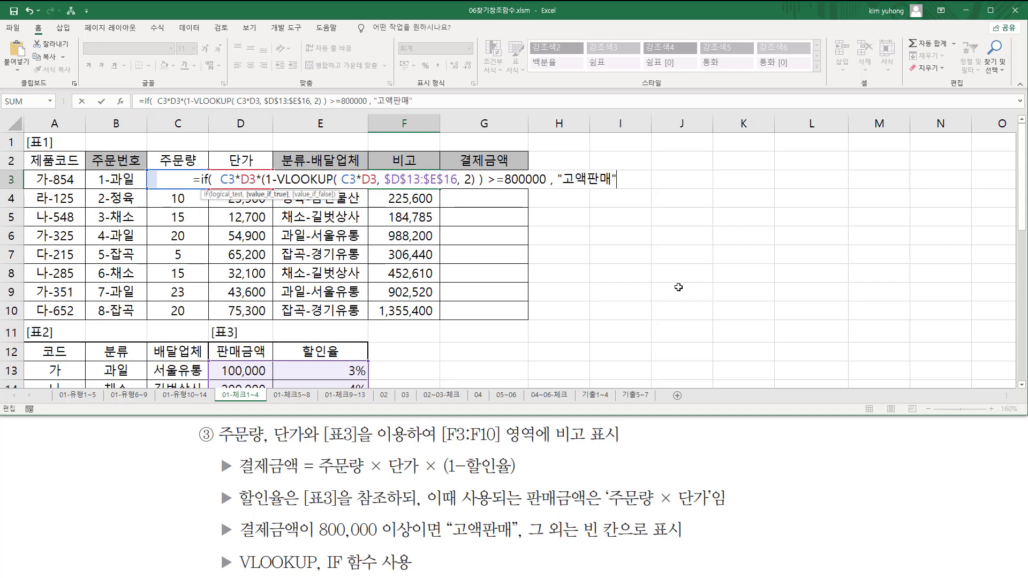
text( ,)
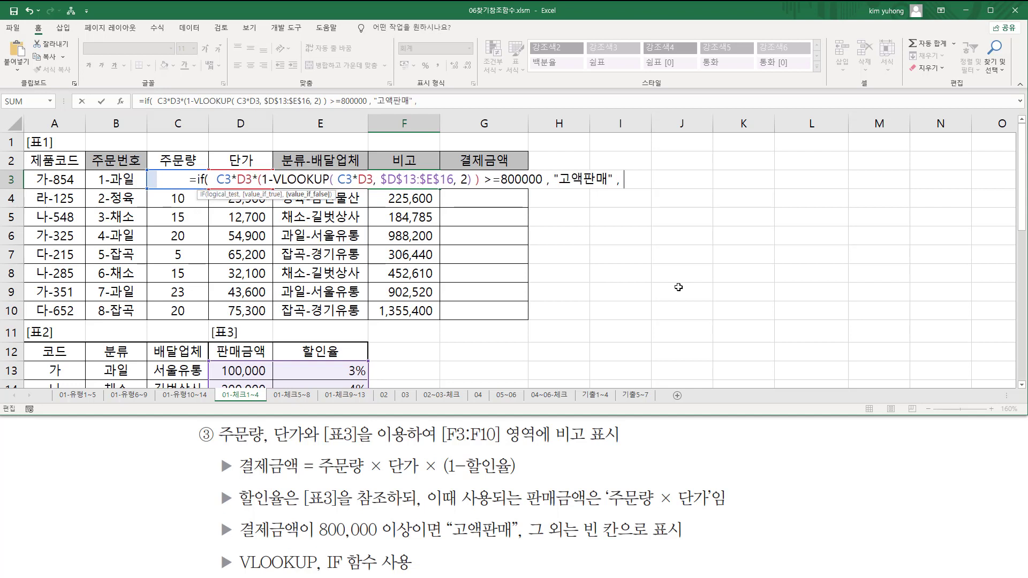
text( "")
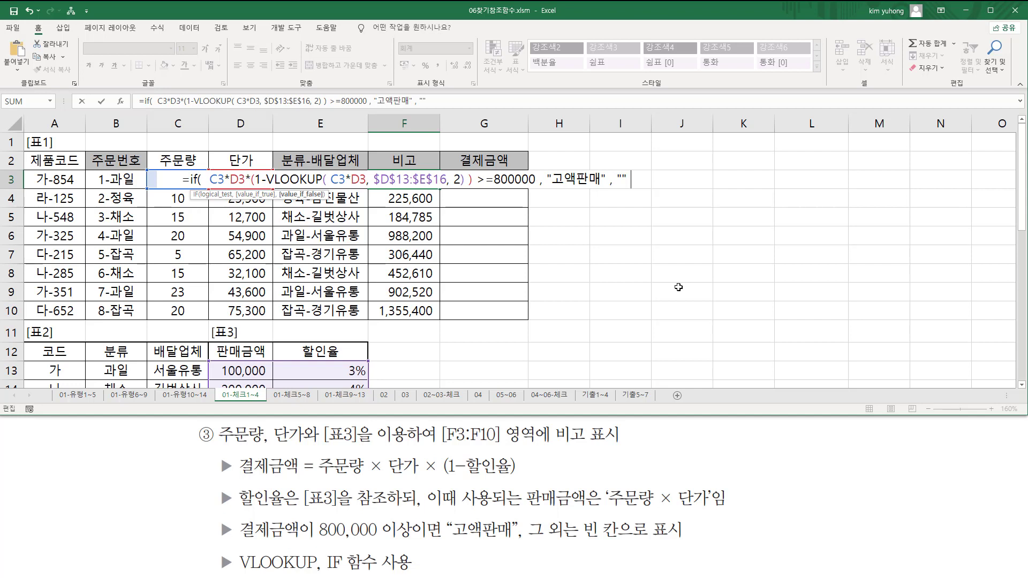
text( ))
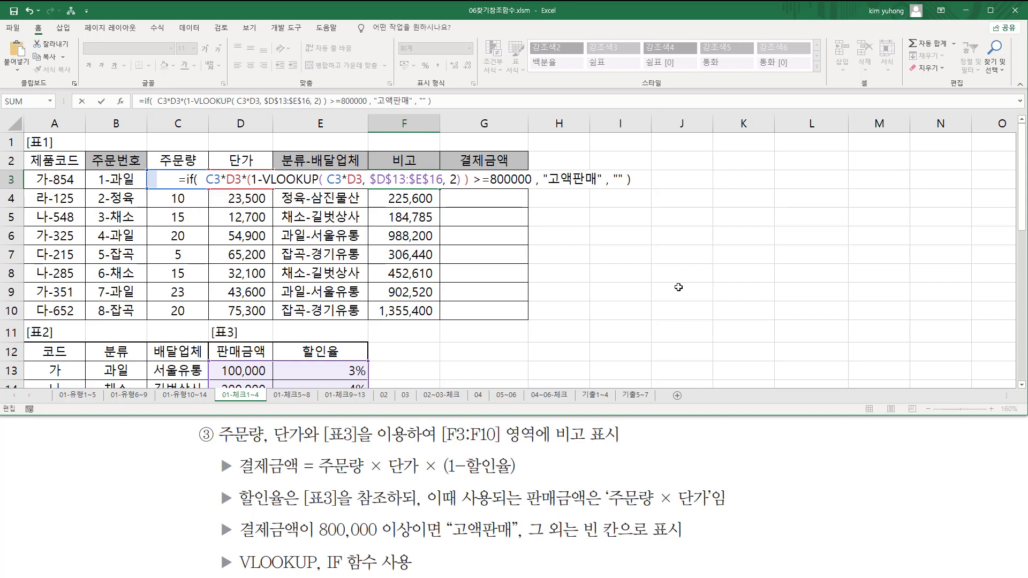
key(Return)
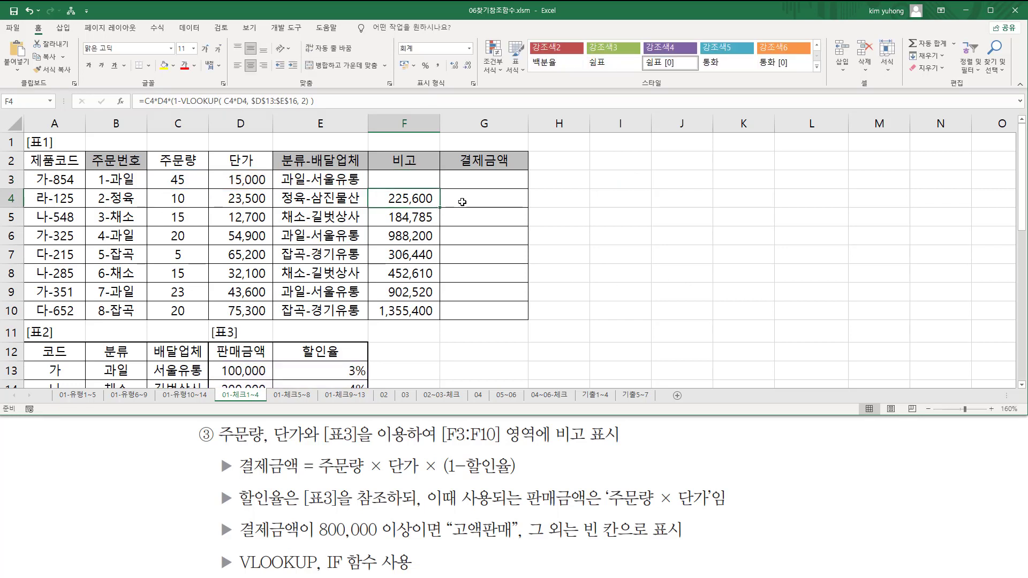
Step: Fill the IF formula in F3 down through F10
click(407, 172)
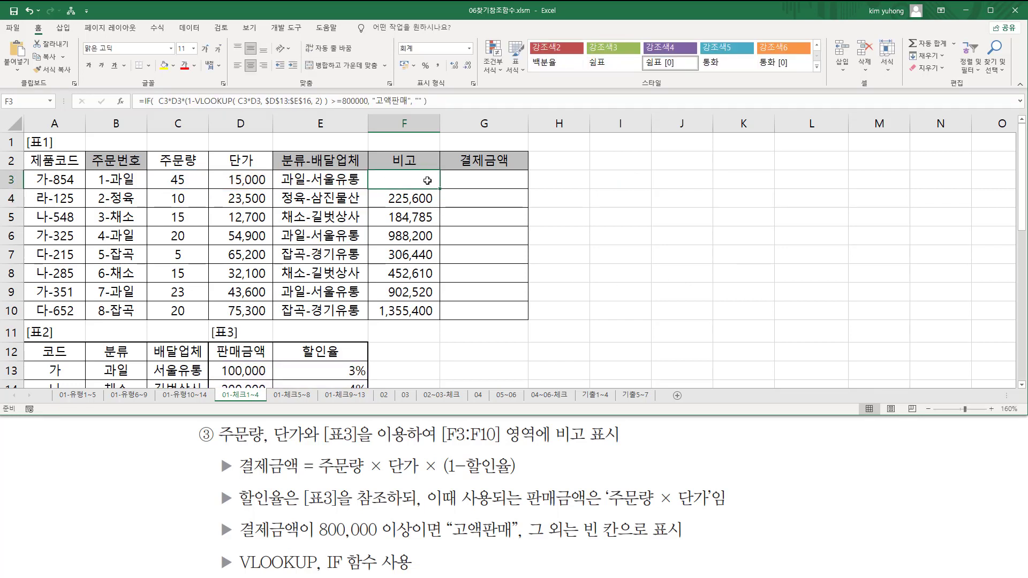
drag(442, 189, 442, 240)
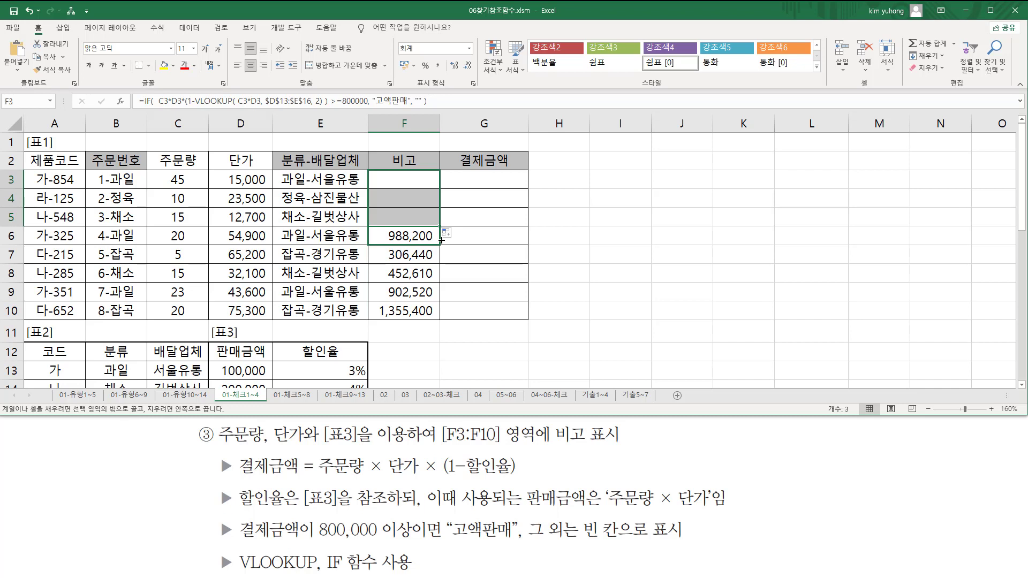
drag(442, 240, 431, 318)
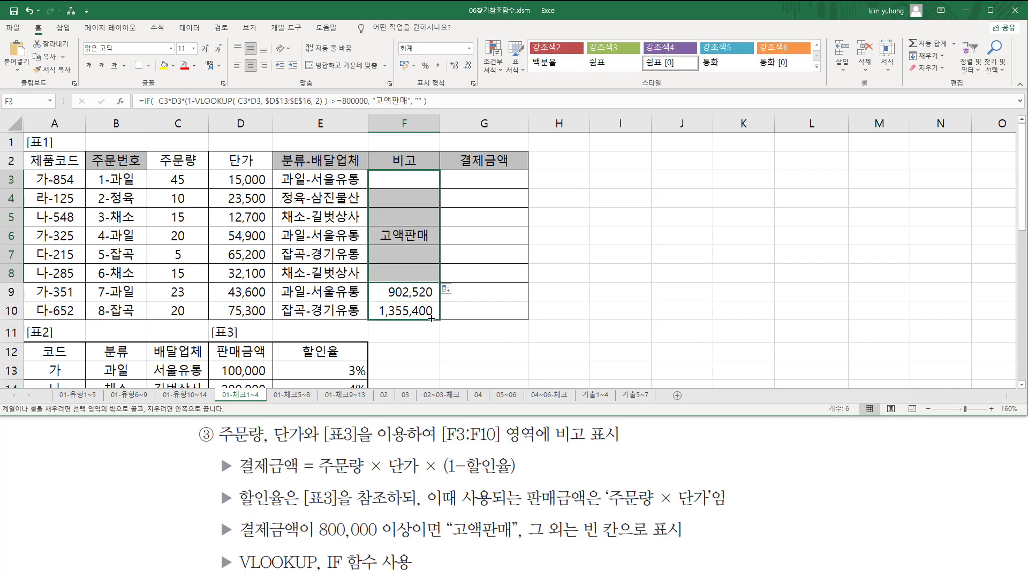
drag(431, 318, 432, 317)
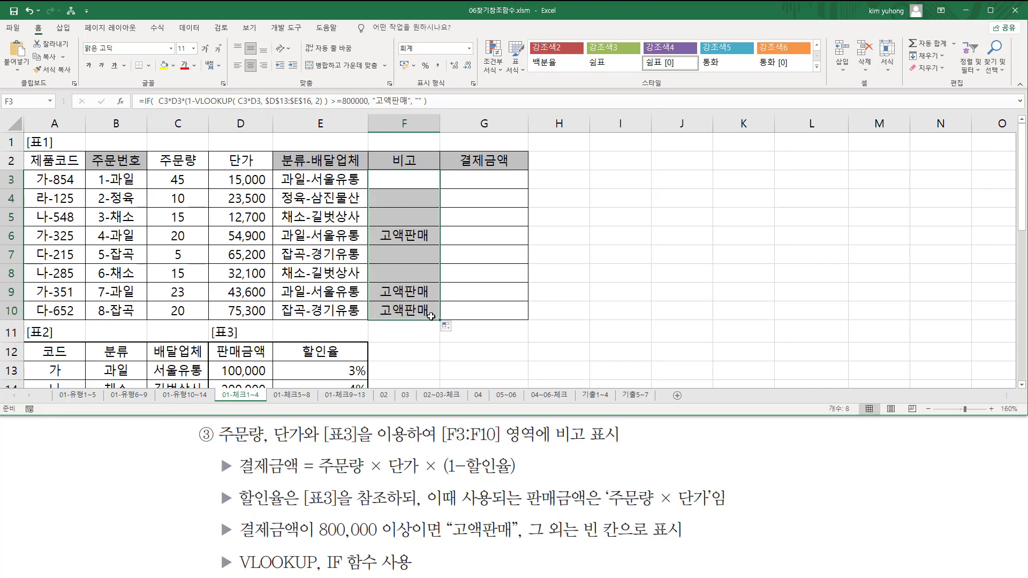
click(406, 187)
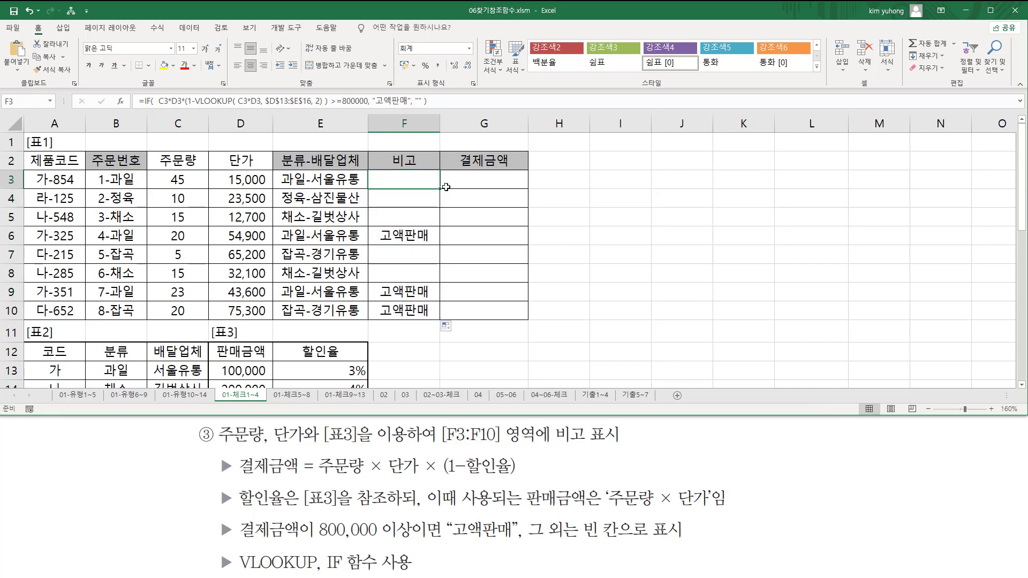
Step: Write the F3 formula =IF( C3*D3*(1-VLOOKUP( C3*D3, $D$13:$E$16, 2) ) >=800000, "고액판매", "" ) as visible text in F12
click(407, 352)
text(=IF( C3*D3*(1-VLOOKUP( C3*D3, $D$13:$E$16, 2) ) >=800000, "고액판매", "" ))
key(Return)
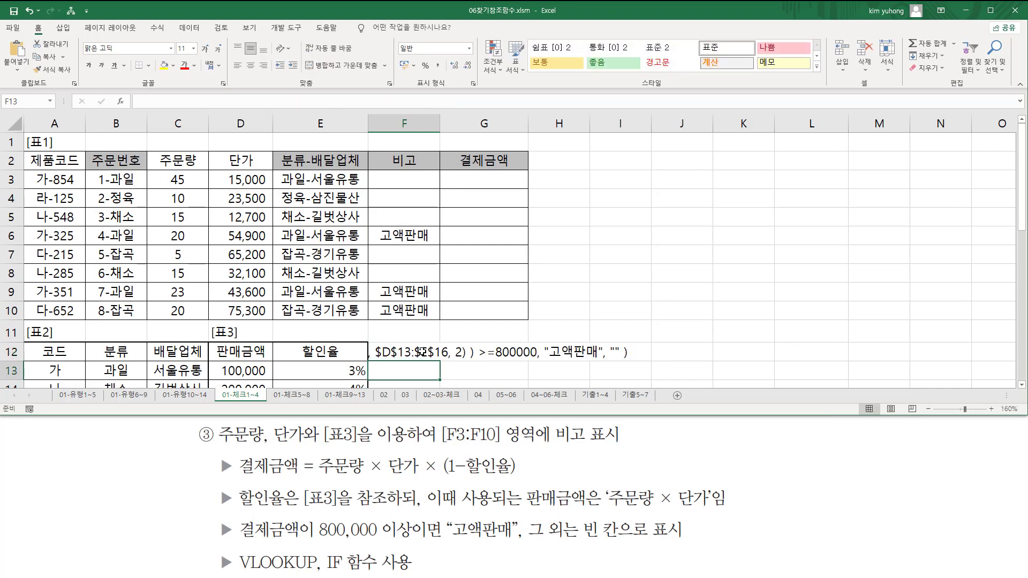
click(422, 352)
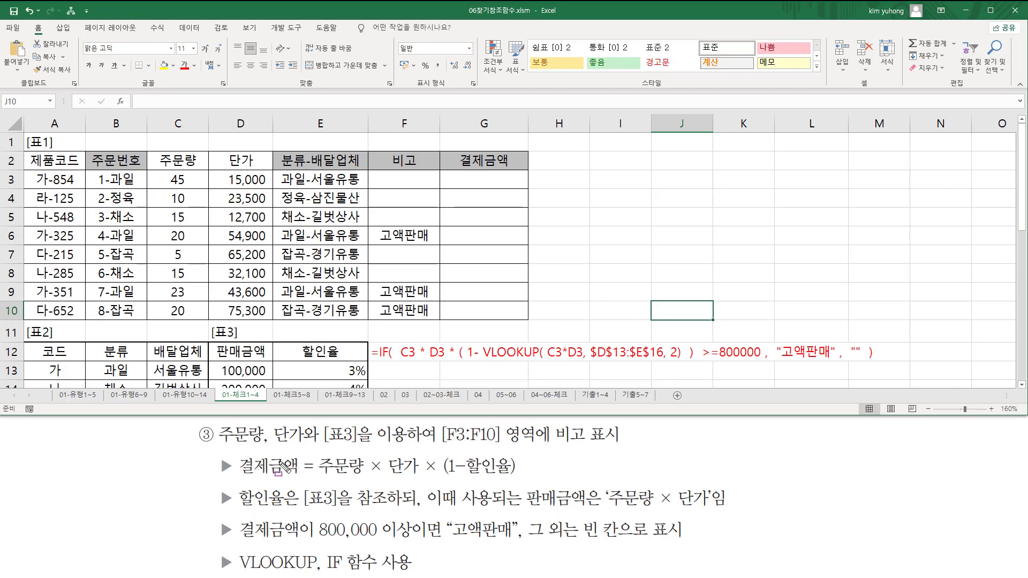
Step: Review the task's 결제금액 conditions and match its 주문량 × 단가 × (1-할인율) terms to the formula text in F12
drag(238, 452, 300, 477)
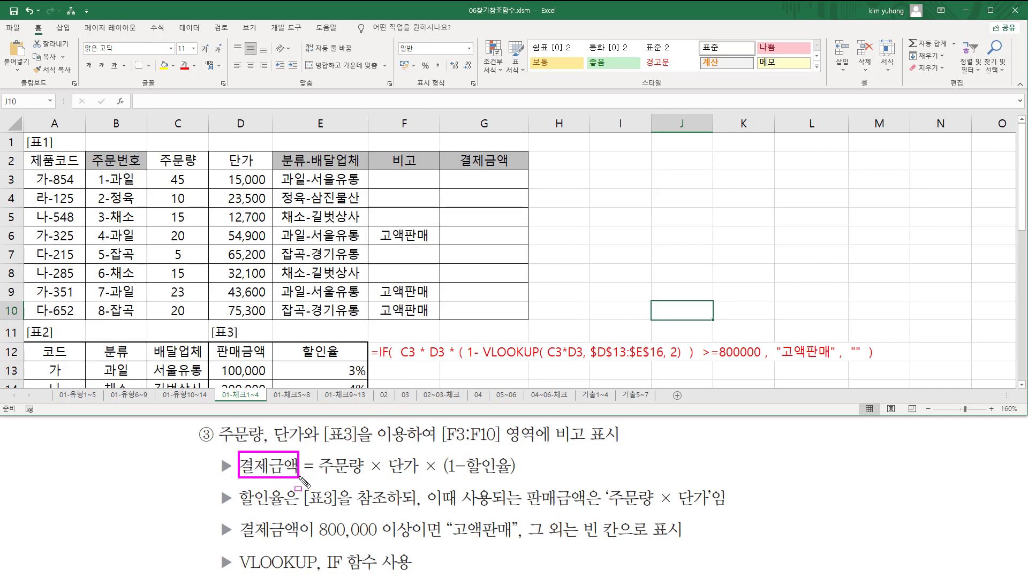
drag(315, 540, 509, 540)
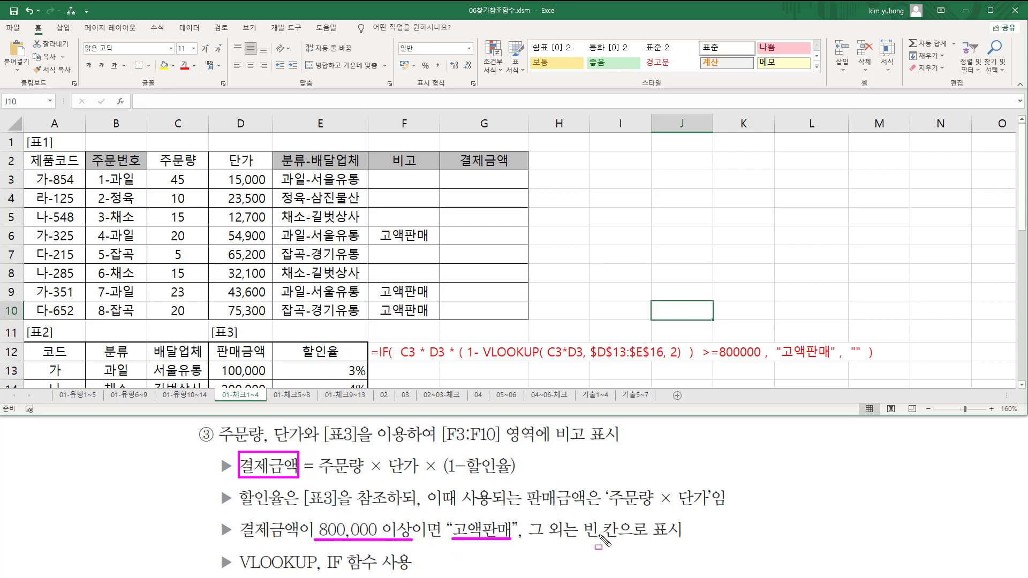
drag(581, 540, 616, 540)
drag(321, 474, 513, 474)
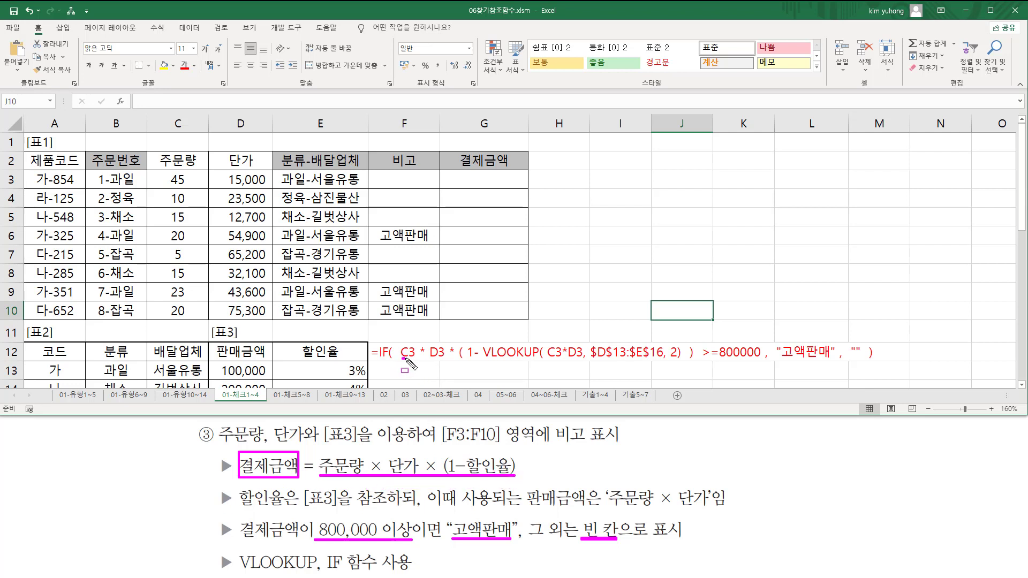
drag(406, 359, 440, 364)
drag(442, 360, 453, 360)
drag(458, 341, 467, 368)
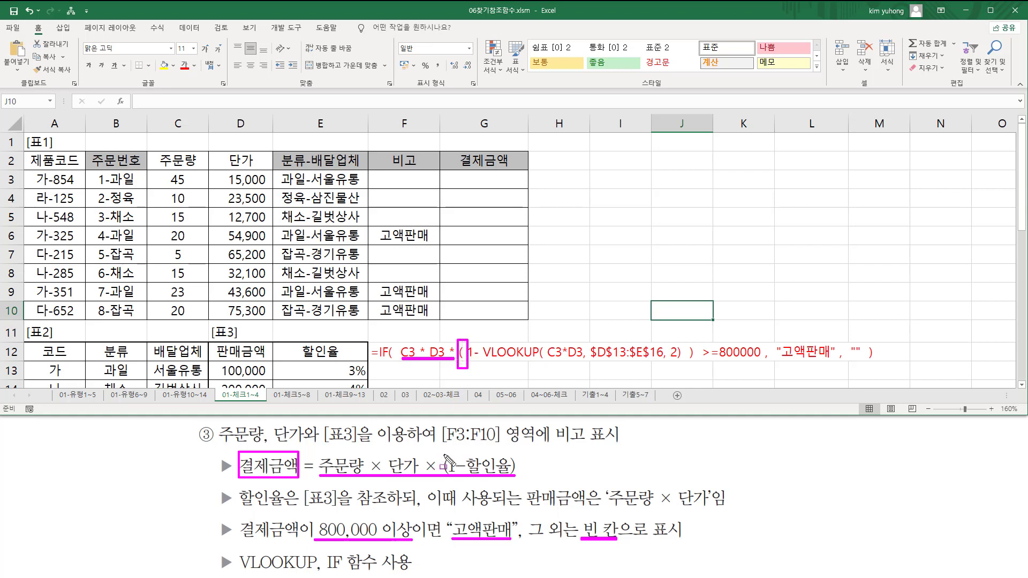
drag(445, 456, 449, 485)
mouse_move(483, 339)
mouse_down()
mouse_move(492, 367)
mouse_move(686, 369)
mouse_up()
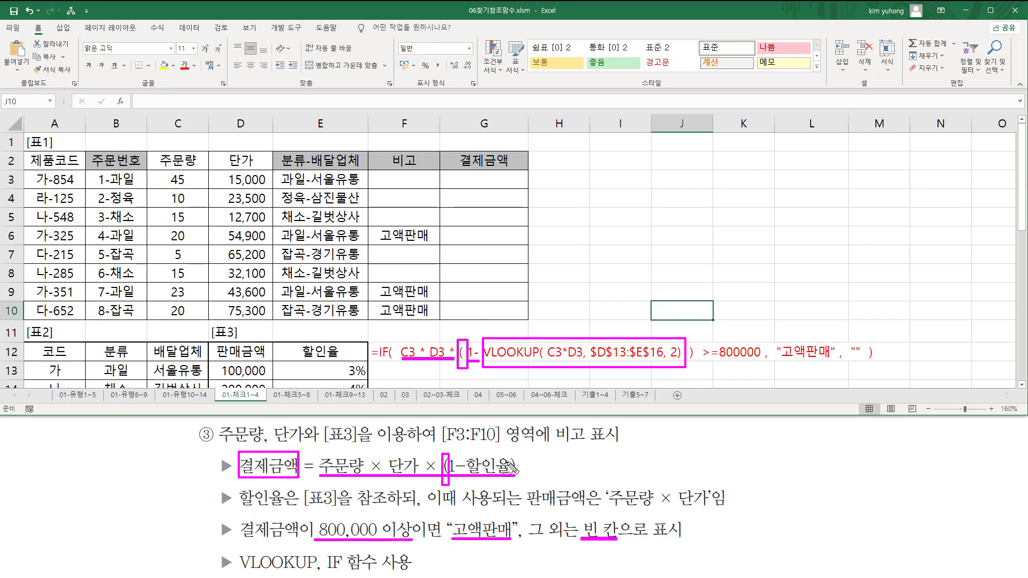
drag(511, 453, 520, 485)
drag(688, 336, 696, 373)
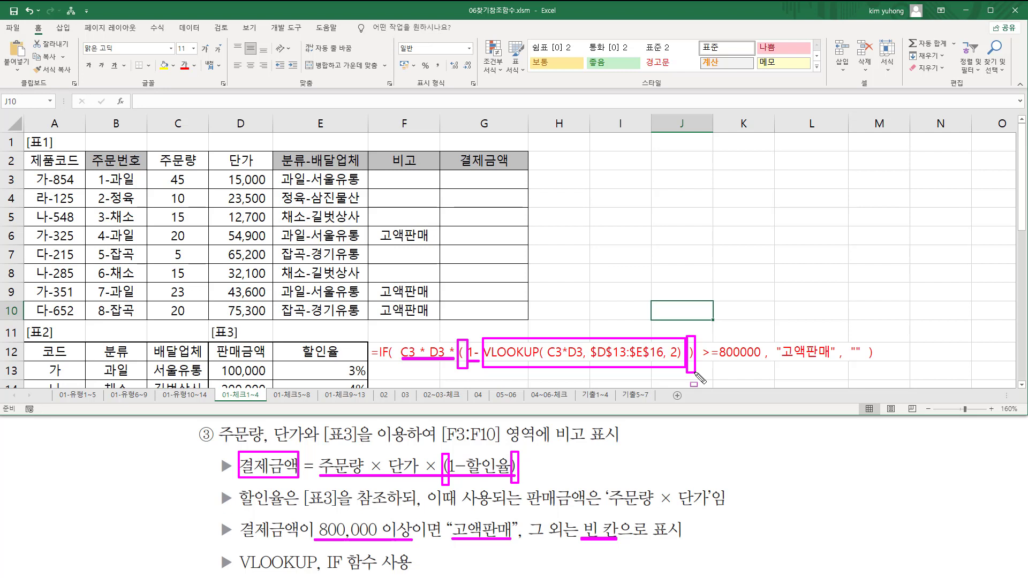
Step: Review the IF formula text in F12, covering its payment-amount condition and its true and false values
key(Escape)
mouse_move(400, 336)
mouse_down()
mouse_move(636, 370)
mouse_move(696, 367)
mouse_up()
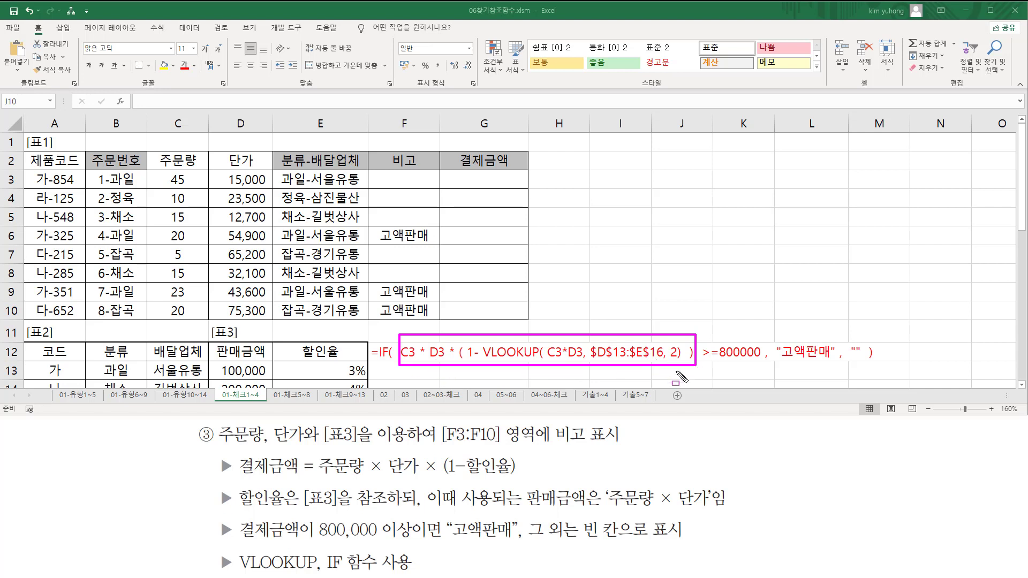
drag(701, 364, 761, 363)
key(Escape)
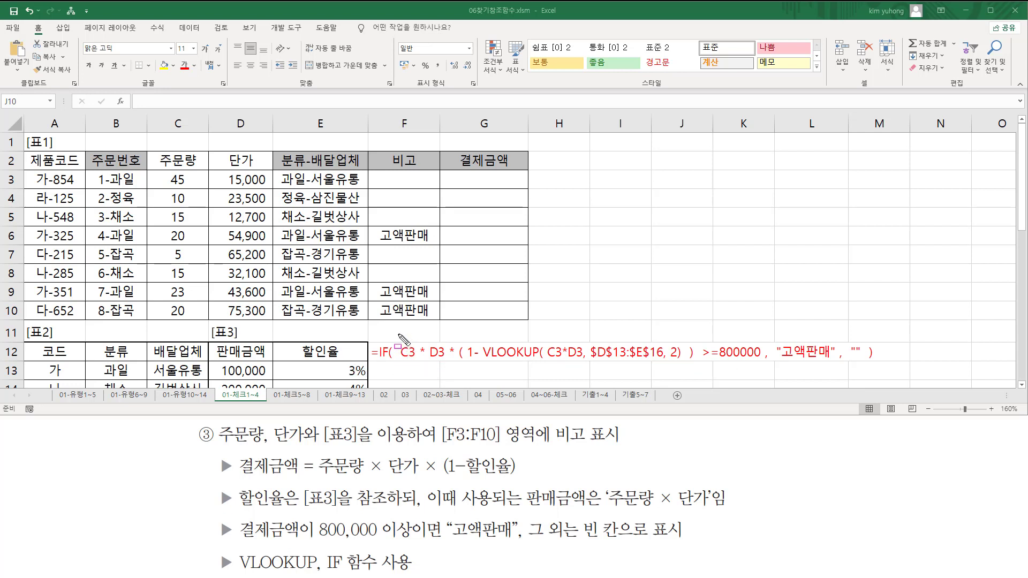
mouse_move(399, 335)
mouse_down()
mouse_move(554, 362)
mouse_move(764, 365)
mouse_up()
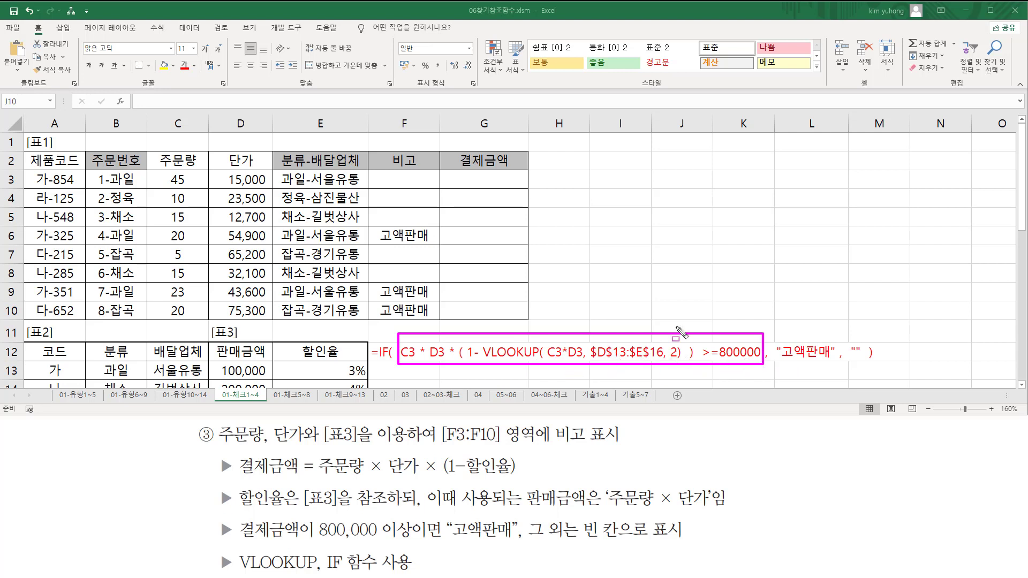
drag(781, 360, 828, 360)
drag(848, 362, 865, 361)
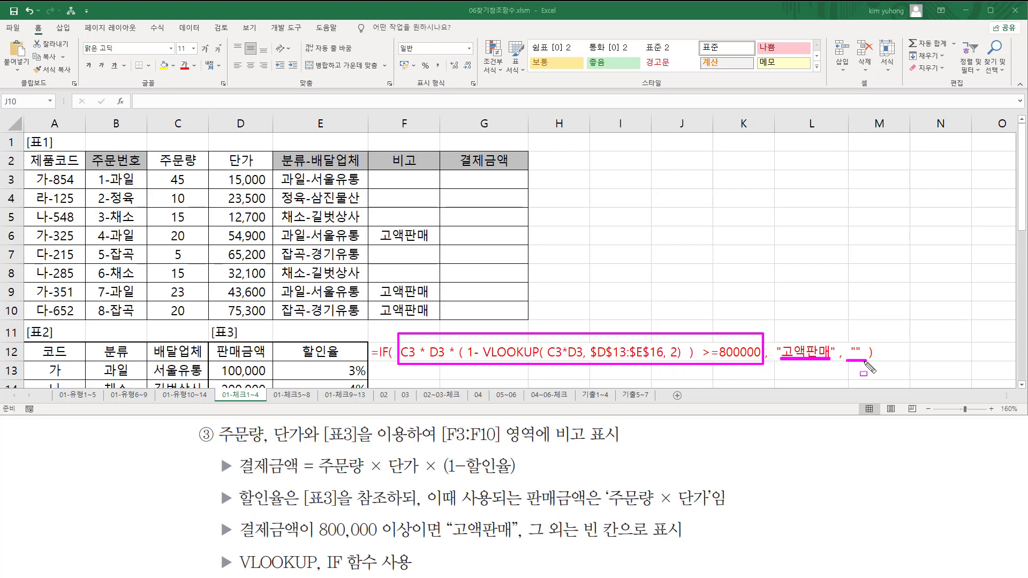
key(Escape)
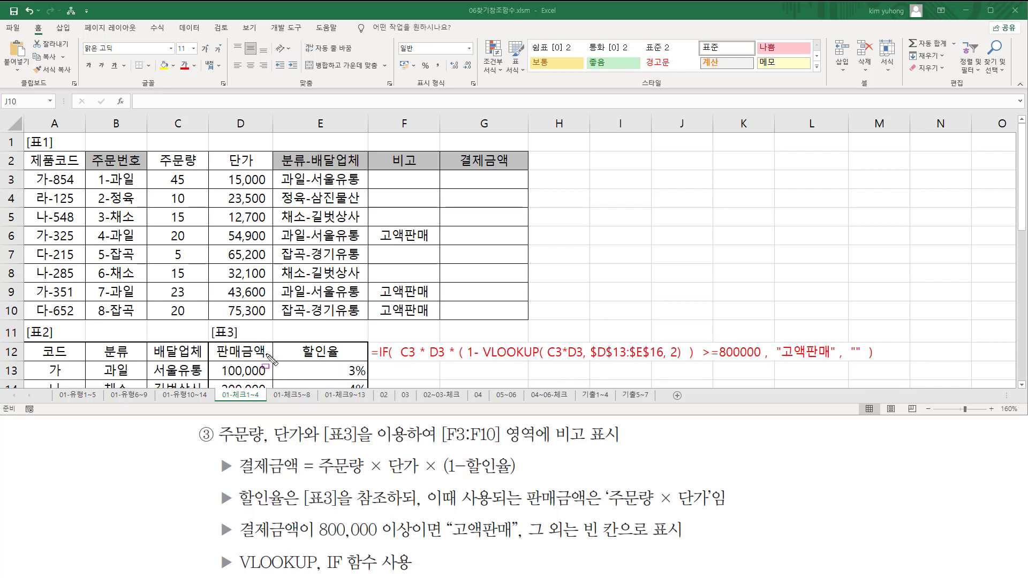
Step: Match the VLOOKUP arguments in the F12 formula text to the 판매금액 and 할인율 columns of [표3] and the task's 판매금액 rule
key(Escape)
scroll(292, 335, down, 3)
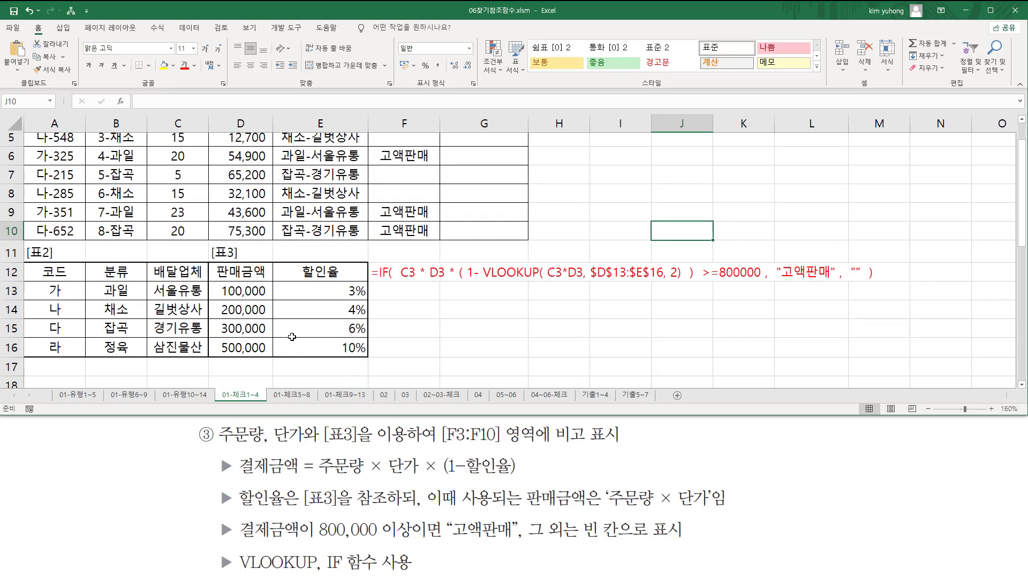
drag(219, 231, 278, 304)
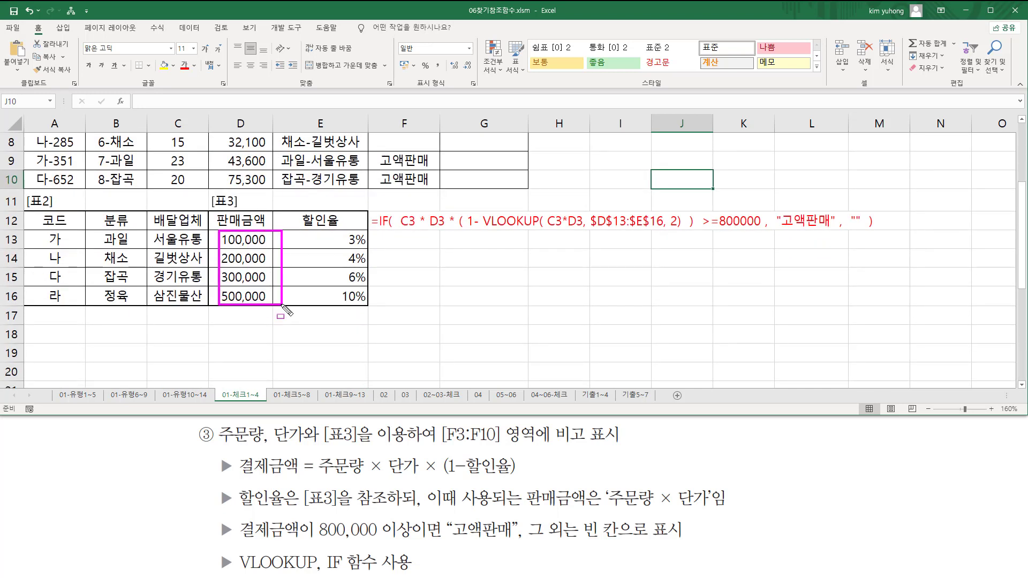
drag(343, 230, 368, 309)
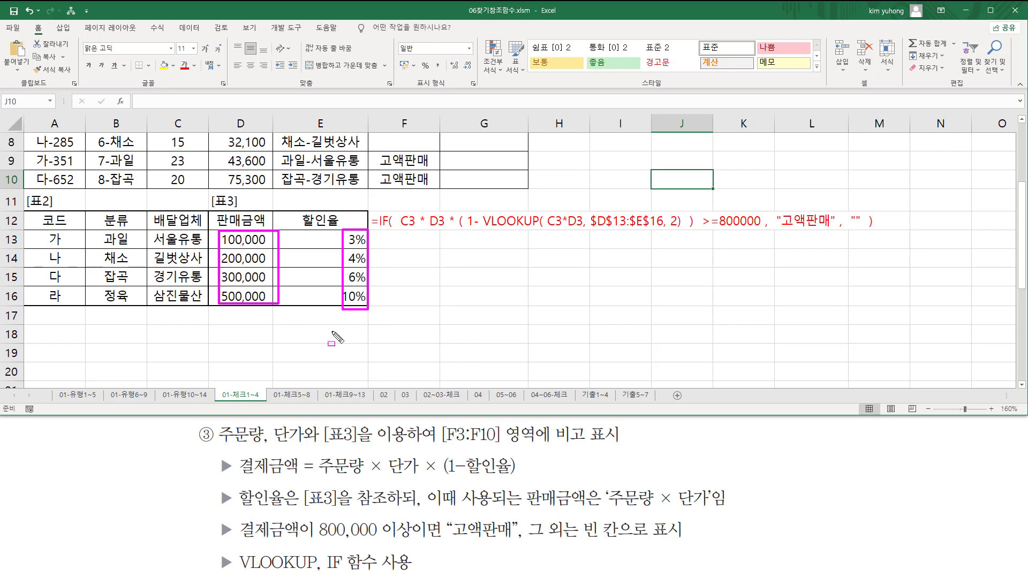
mouse_move(526, 479)
mouse_down()
mouse_move(534, 501)
mouse_move(589, 512)
mouse_move(710, 510)
mouse_up()
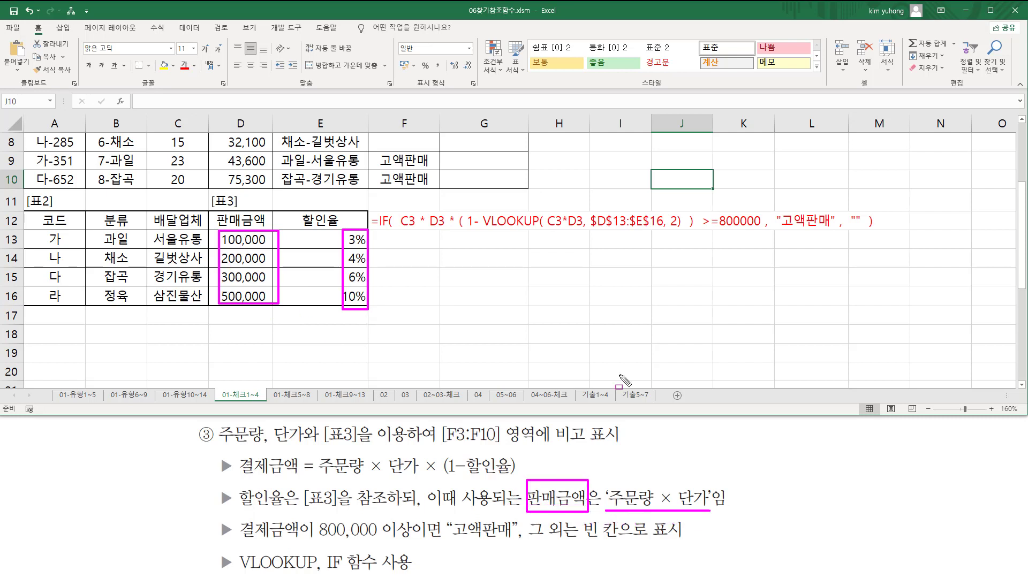
drag(546, 204, 584, 236)
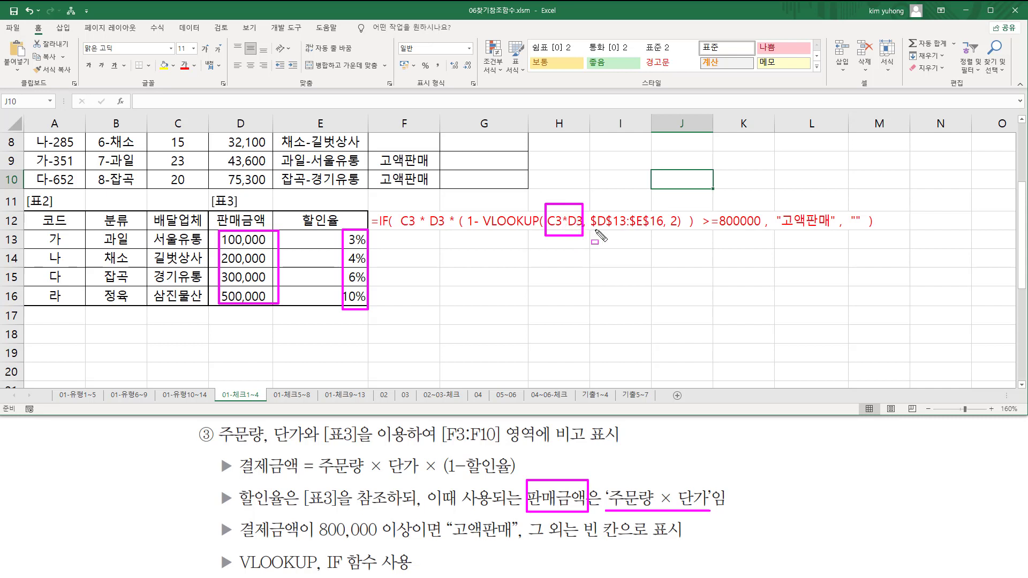
drag(591, 231, 659, 231)
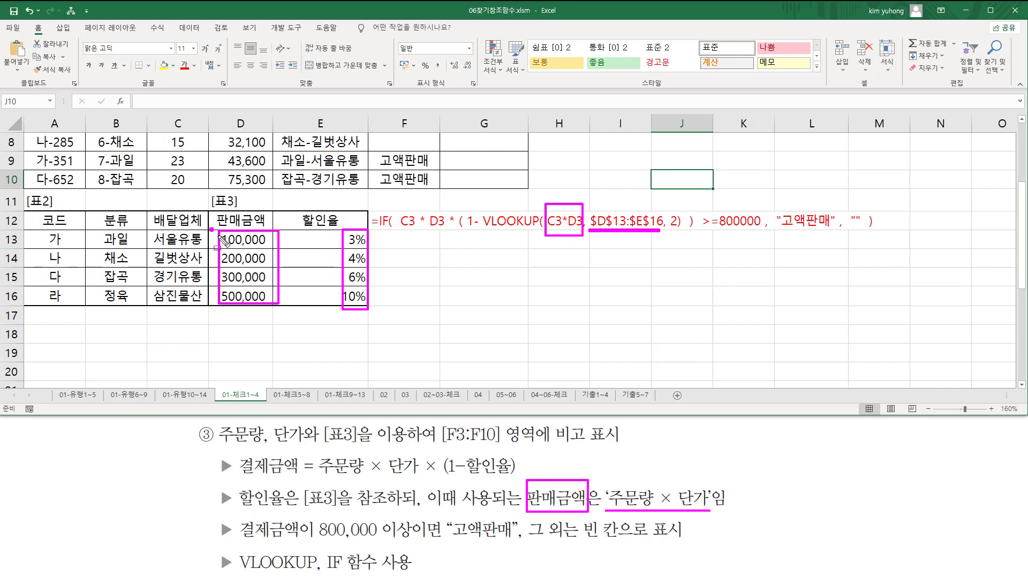
drag(211, 229, 370, 310)
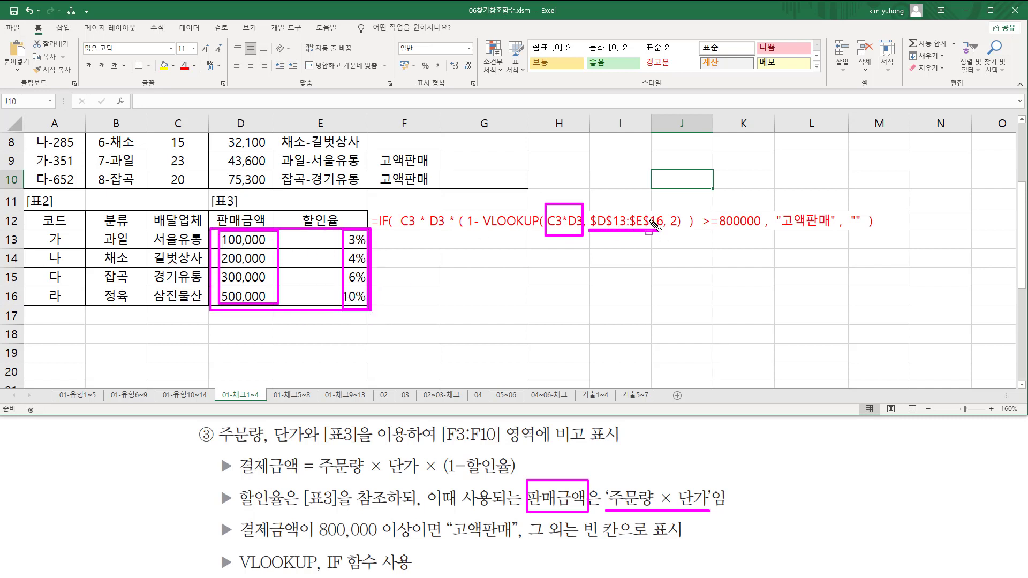
drag(669, 210, 678, 238)
key(Escape)
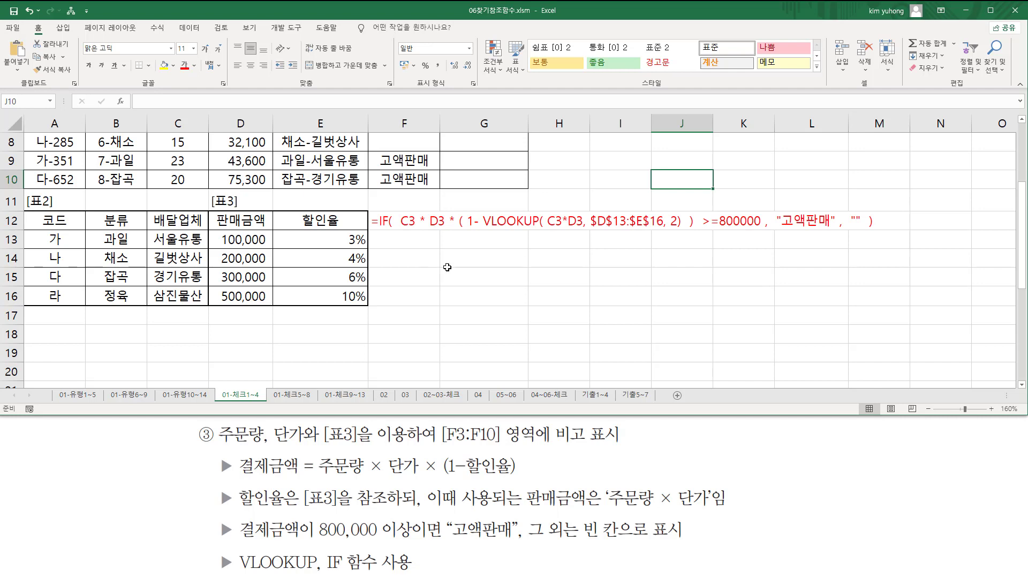
scroll(447, 267, up, 3)
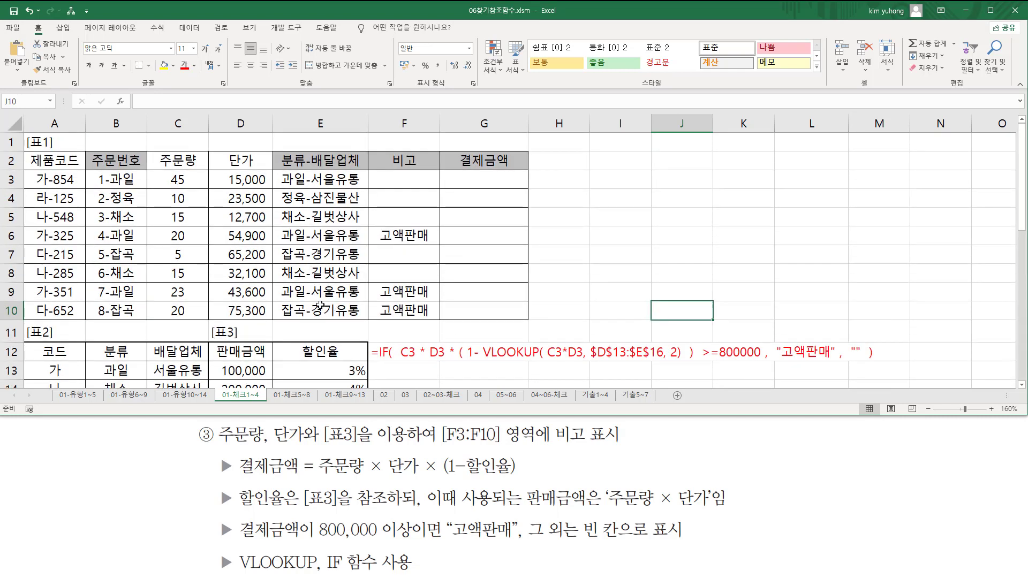
scroll(375, 307, down, 3)
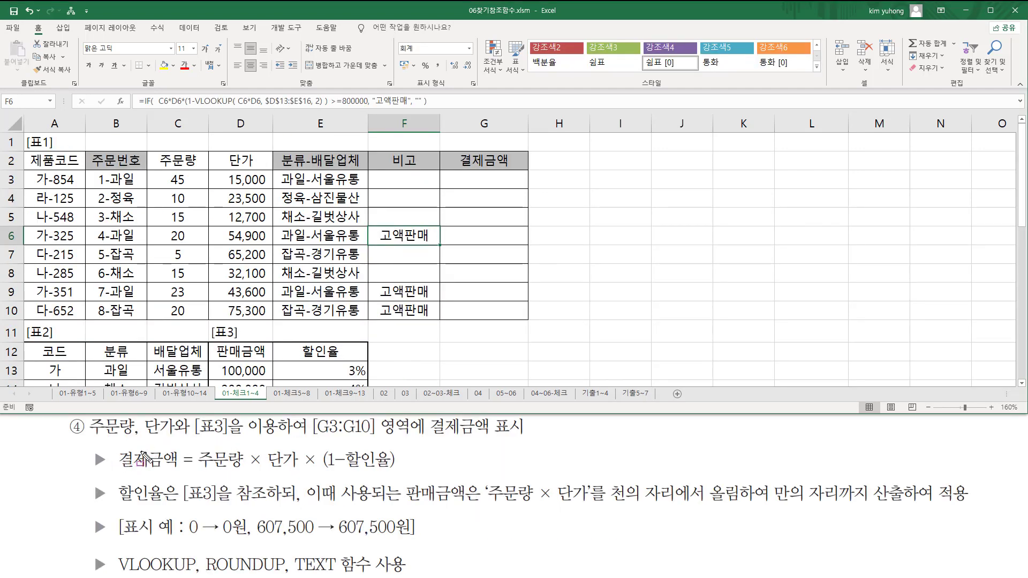
Step: Examine task ④'s source fields, the target range G3:G10 and the 결제금액 calculation rule
drag(89, 442, 176, 442)
drag(158, 171, 271, 188)
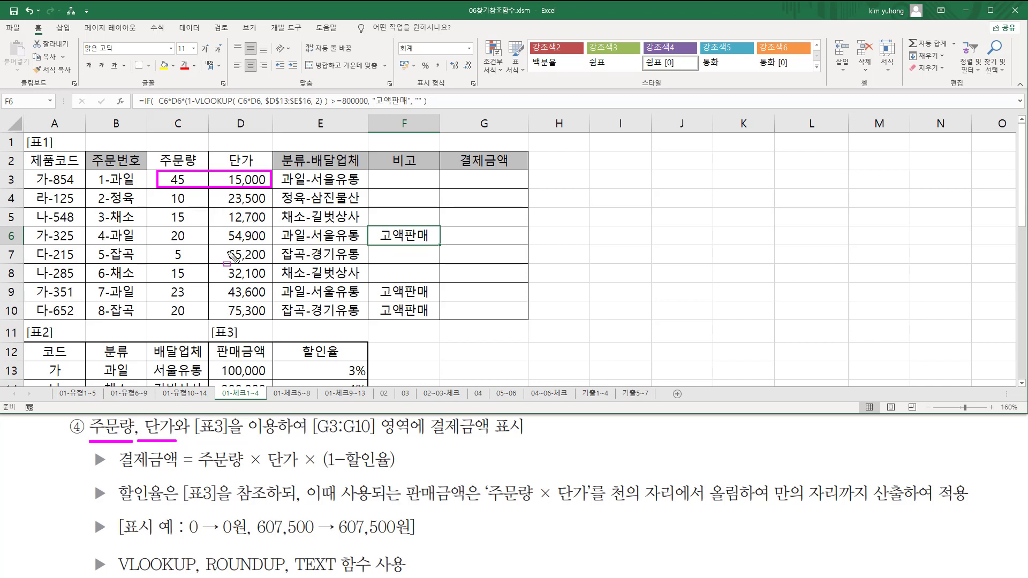
drag(193, 441, 530, 439)
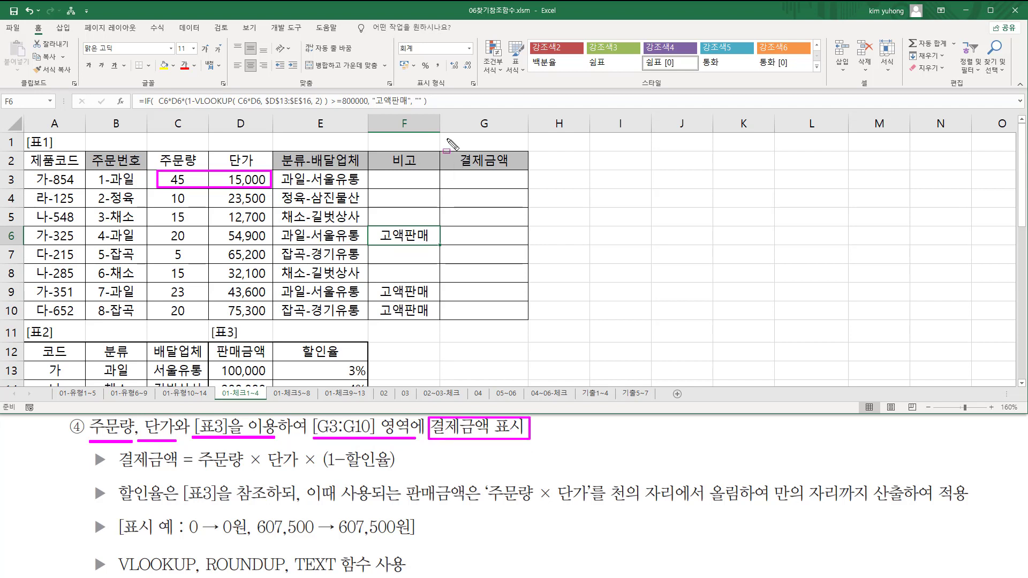
drag(455, 178, 512, 314)
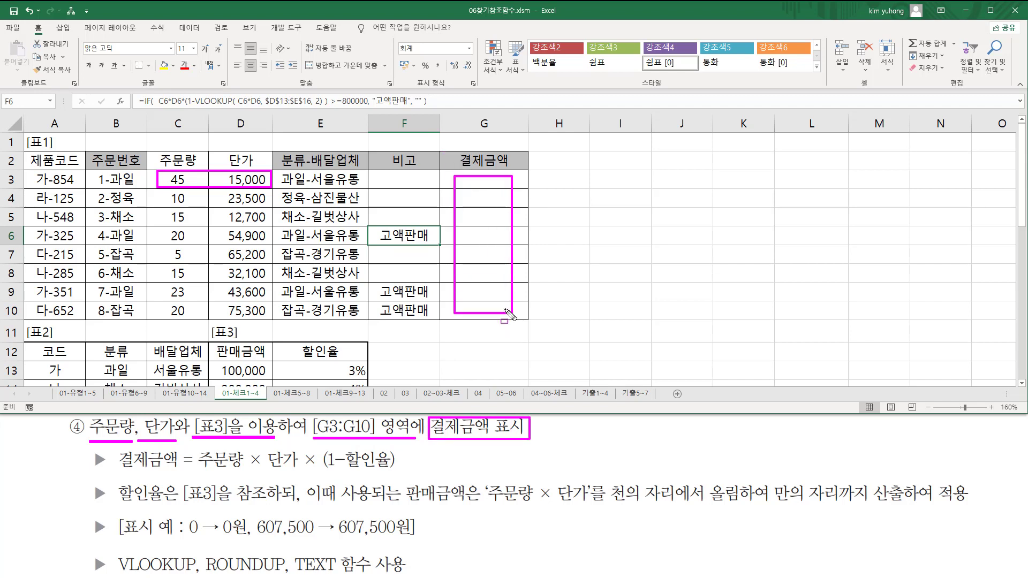
drag(112, 471, 400, 474)
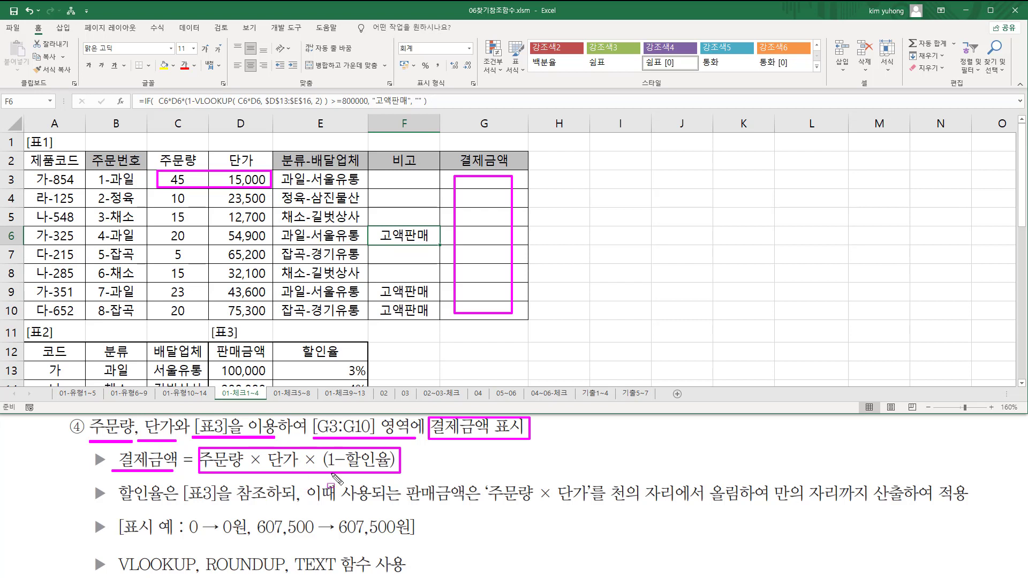
mouse_move(201, 468)
mouse_down()
mouse_move(343, 468)
mouse_move(391, 479)
mouse_up()
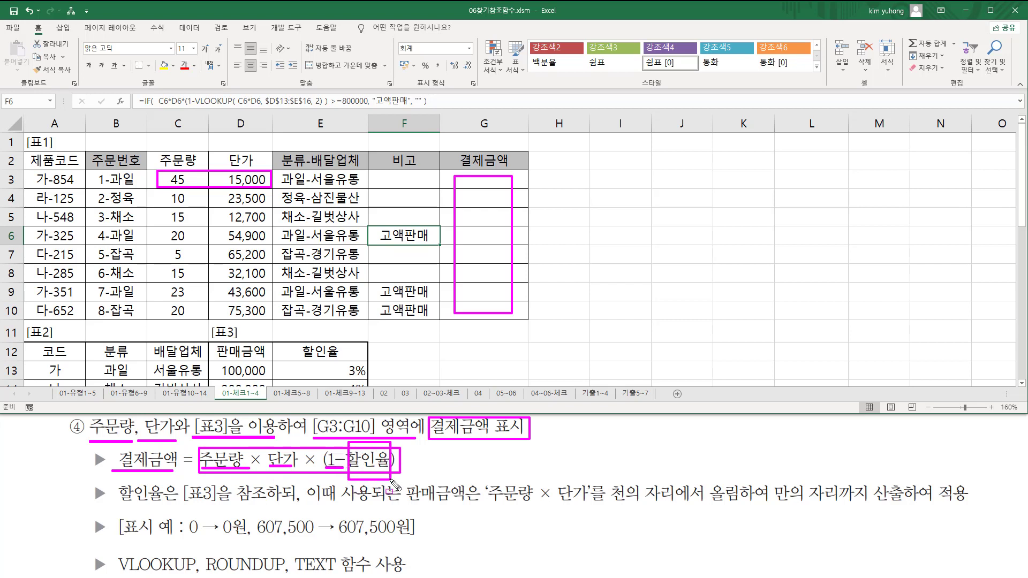
Step: Examine task ④'s 할인율 rule, comparing [표3] with the rounding-up condition for 주문량 × 단가 and the ROUNDUP requirement
mouse_move(119, 506)
mouse_down()
mouse_move(176, 505)
mouse_move(190, 489)
mouse_move(275, 507)
mouse_up()
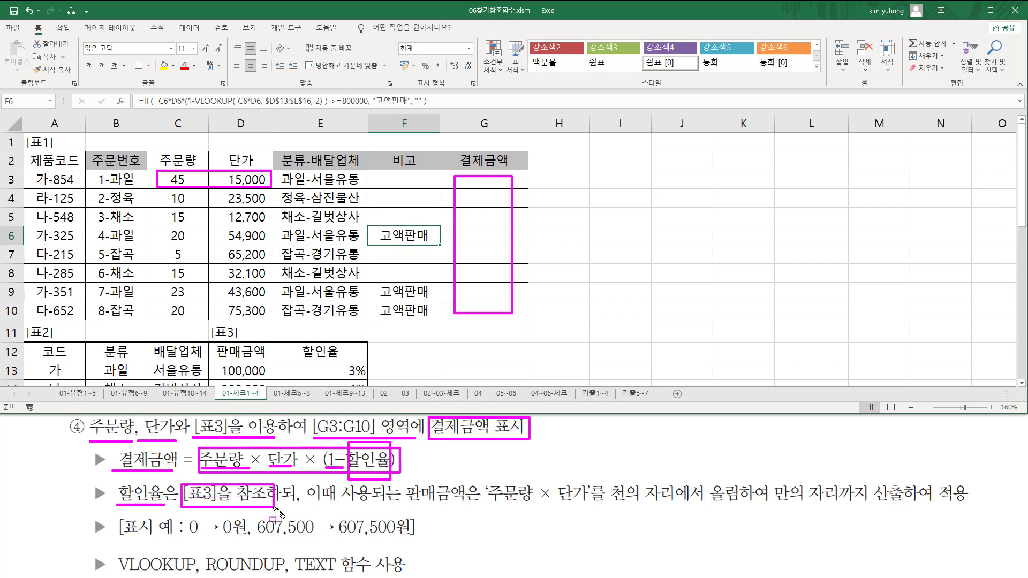
drag(211, 359, 367, 387)
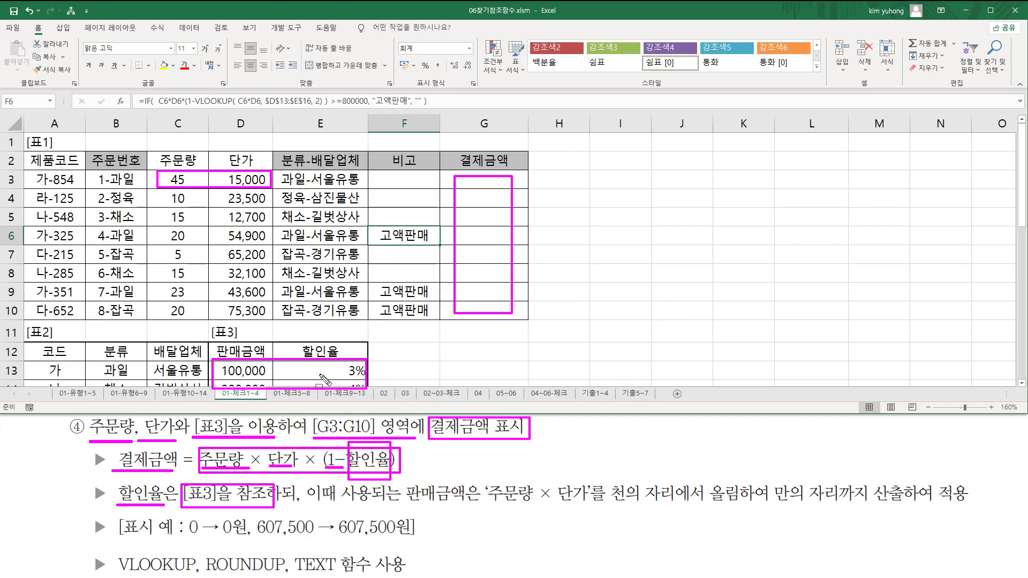
mouse_move(406, 480)
mouse_down()
mouse_move(468, 510)
mouse_move(595, 509)
mouse_up()
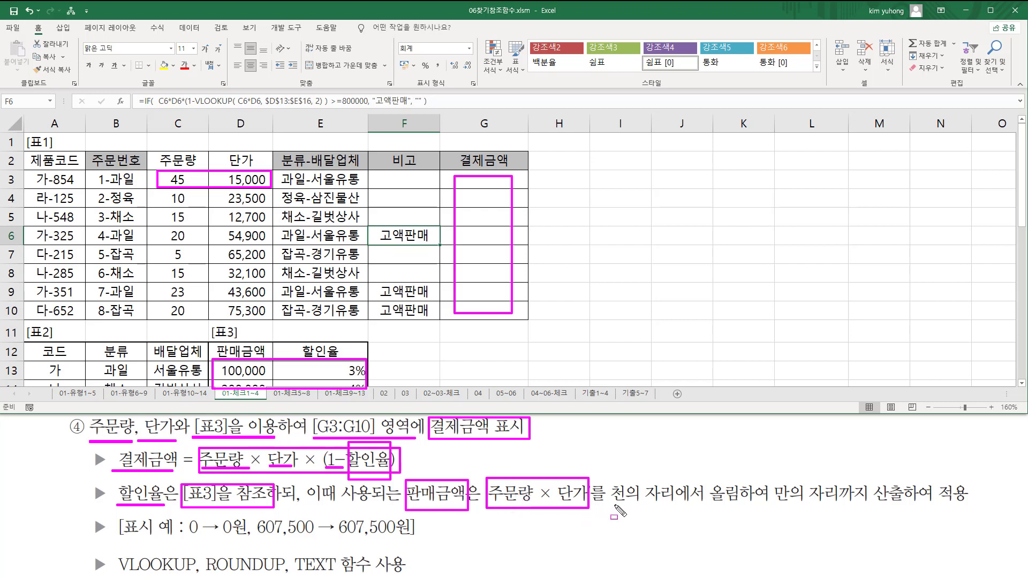
drag(609, 504, 972, 505)
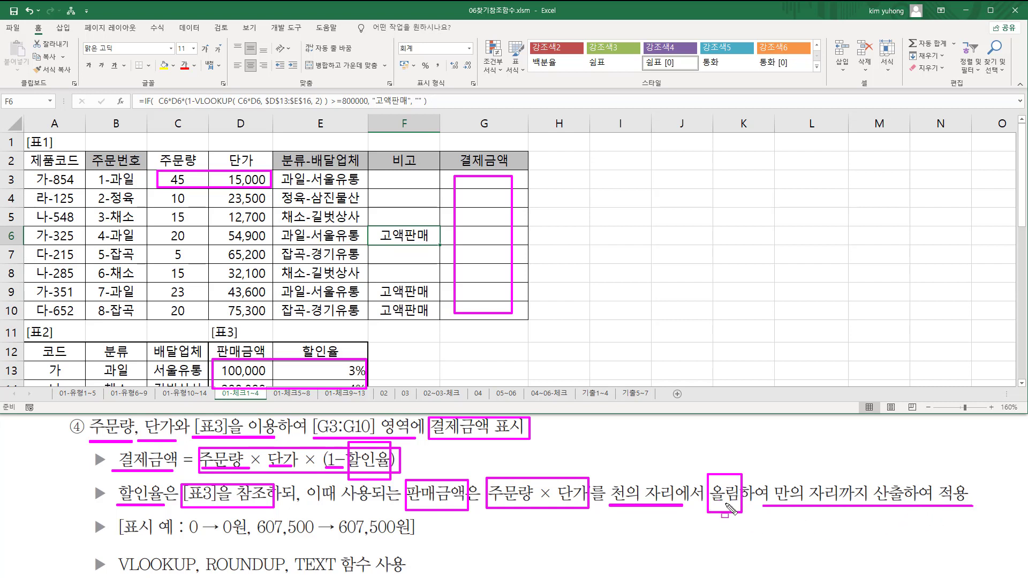
drag(207, 571, 283, 572)
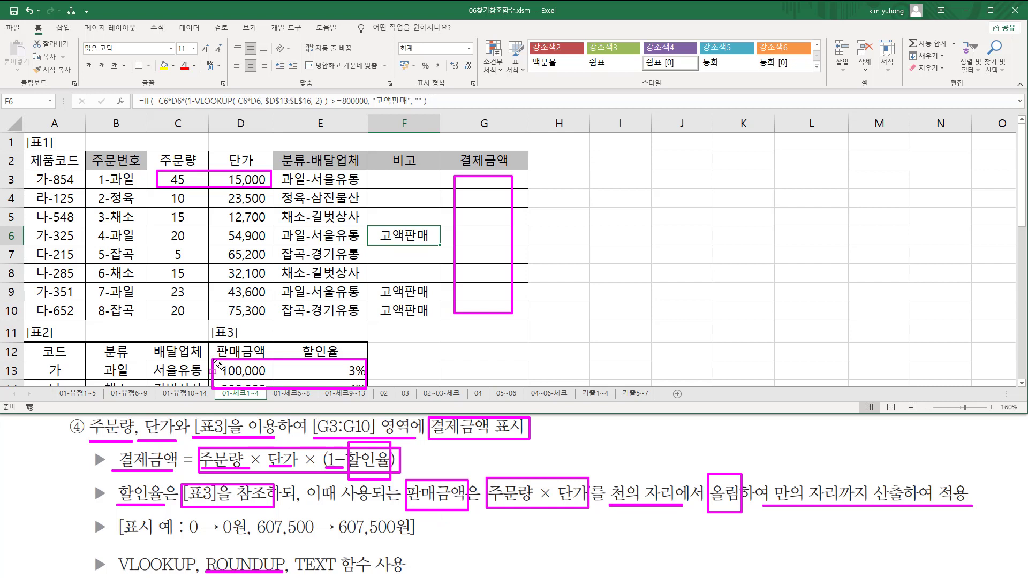
drag(215, 363, 367, 394)
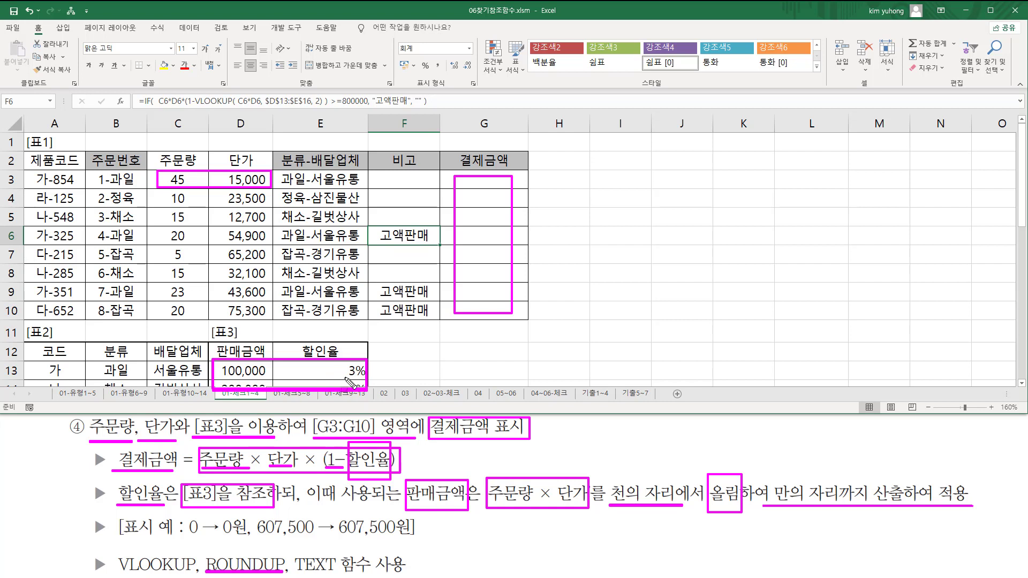
key(Escape)
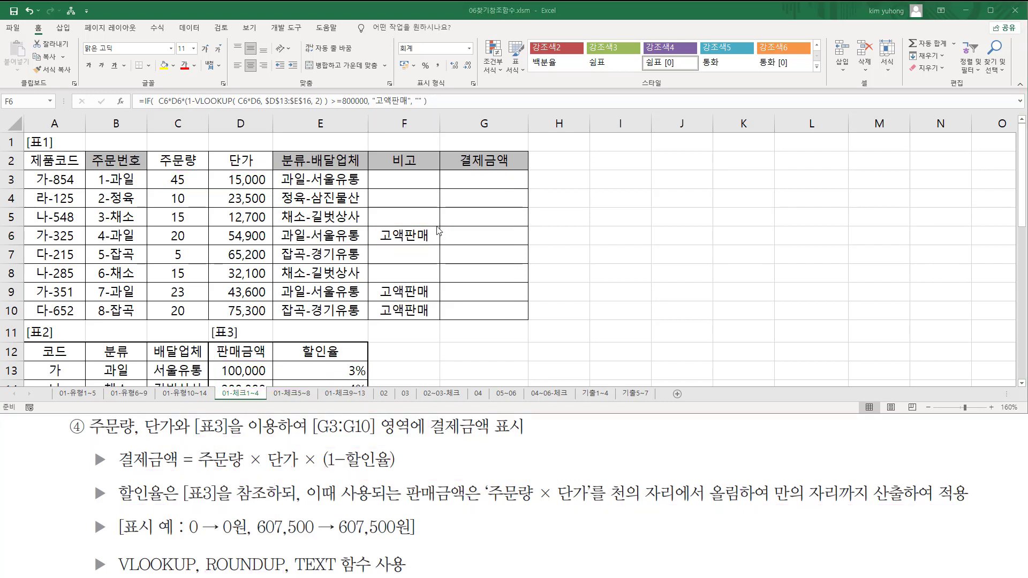
key(ctrl+2)
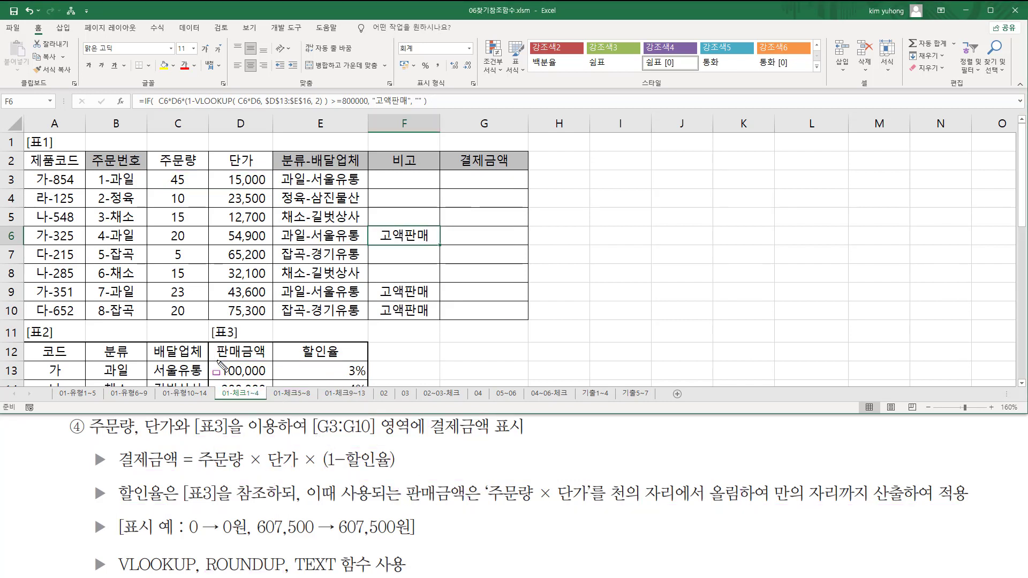
drag(217, 360, 263, 377)
drag(333, 360, 367, 377)
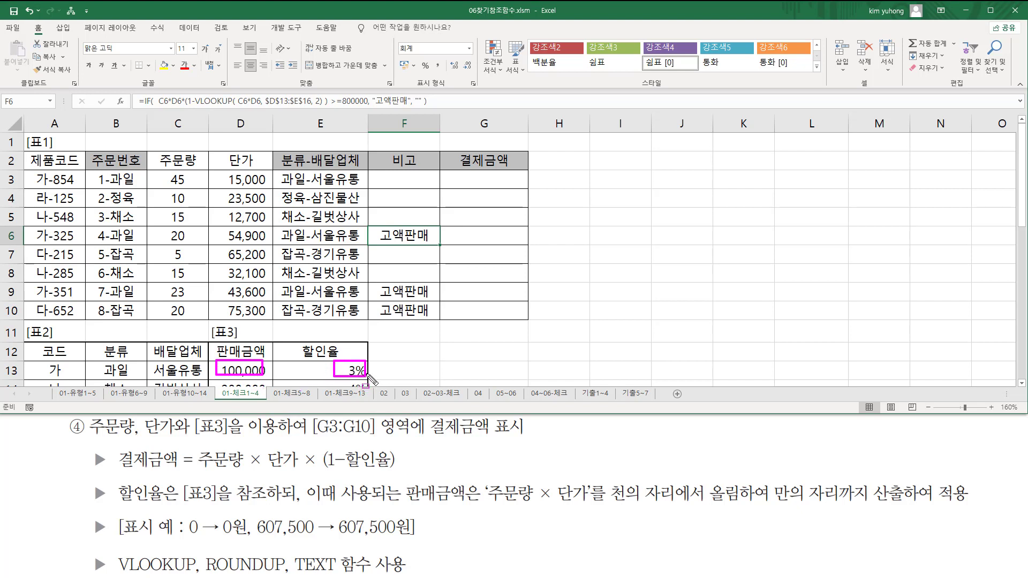
drag(393, 505, 592, 519)
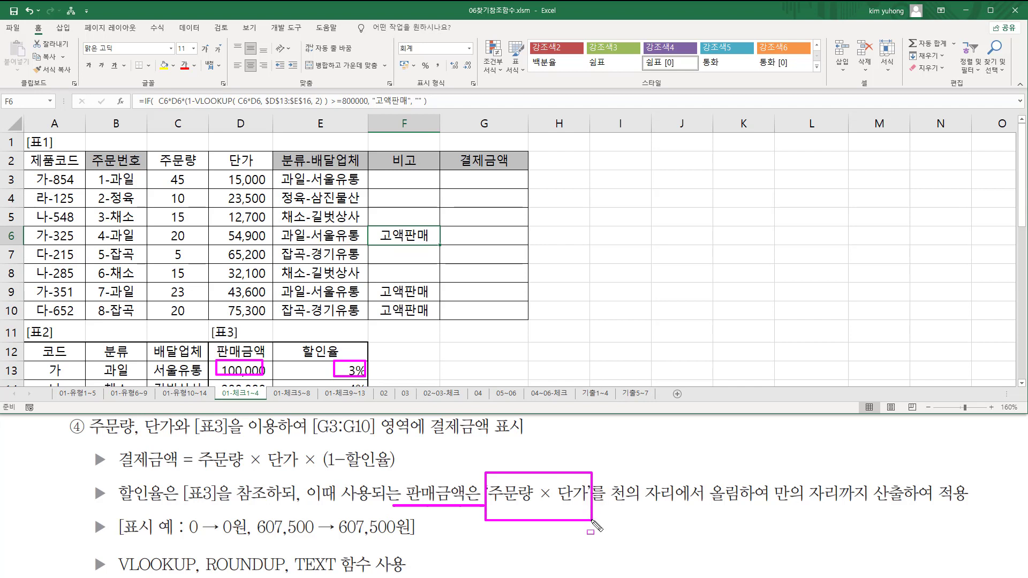
drag(491, 504, 569, 505)
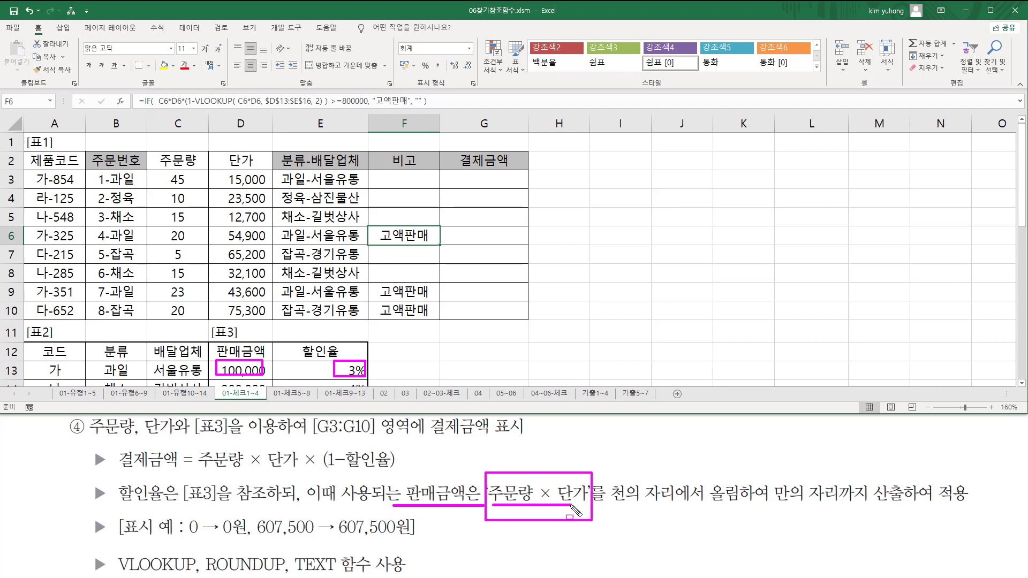
drag(703, 505, 739, 505)
key(Escape)
Step: Enter the formula =C3*D3 in G3 to multiply 주문량 by 단가
click(509, 181)
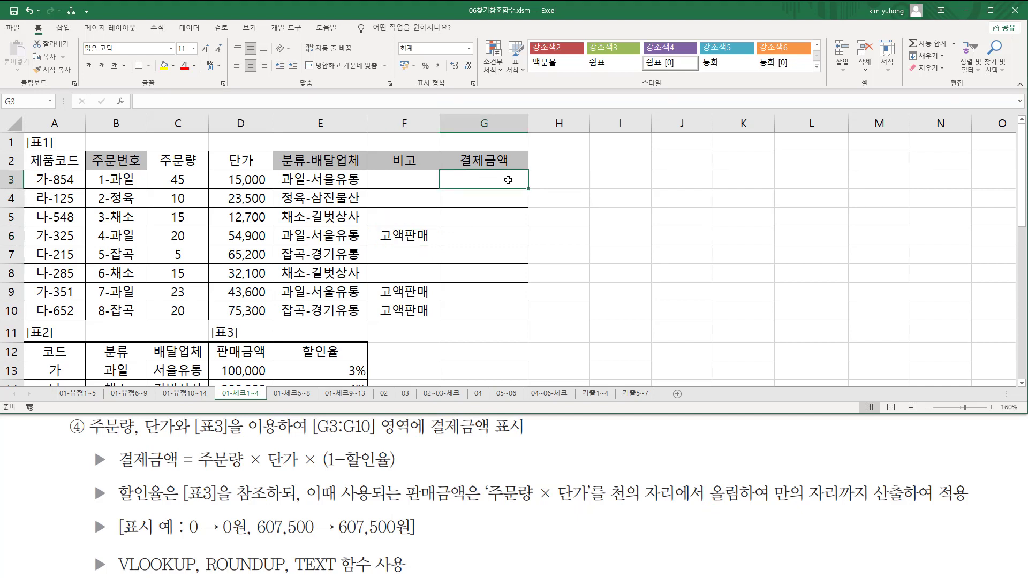
text(=)
click(181, 181)
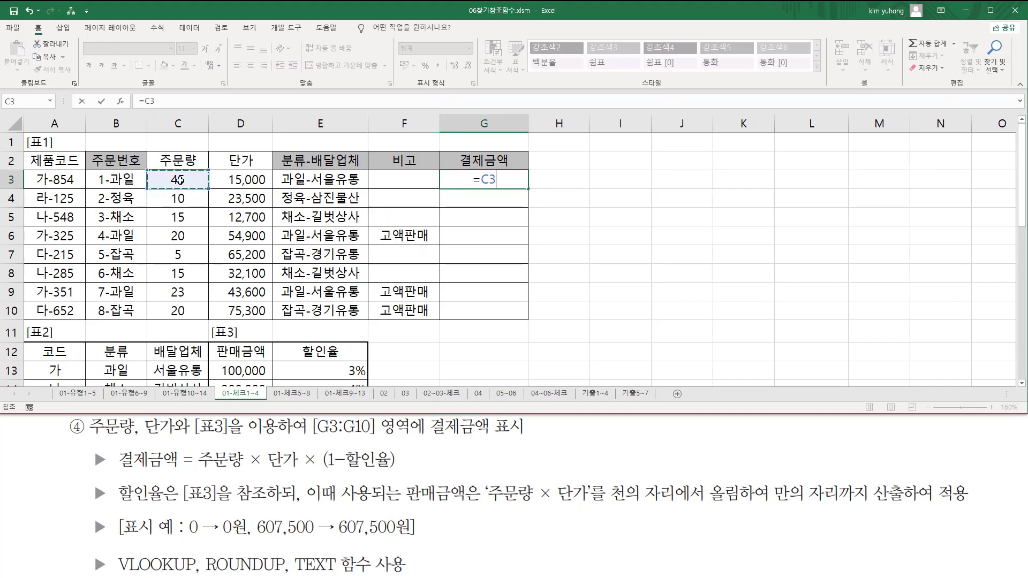
text(*)
click(249, 180)
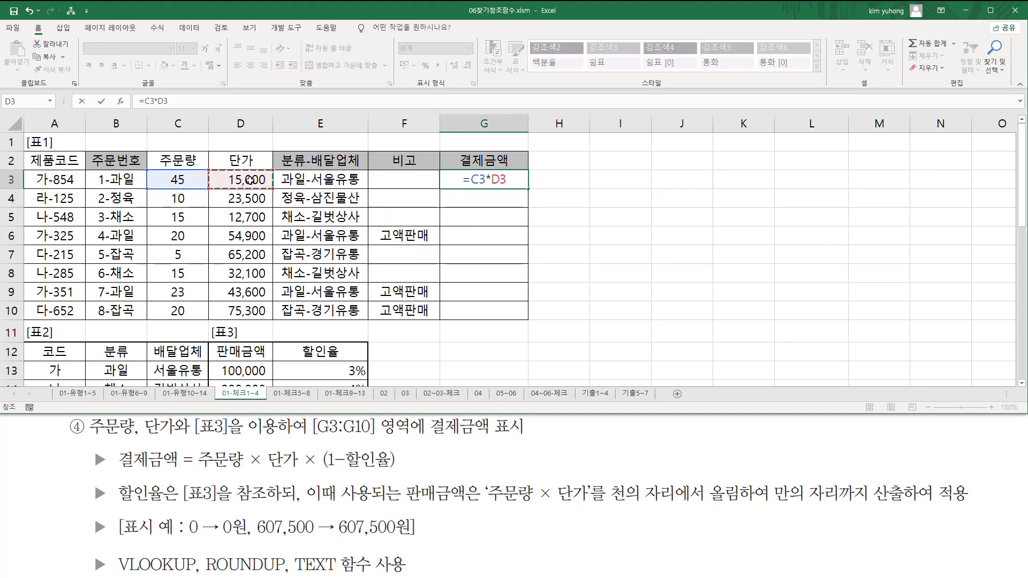
key(Return)
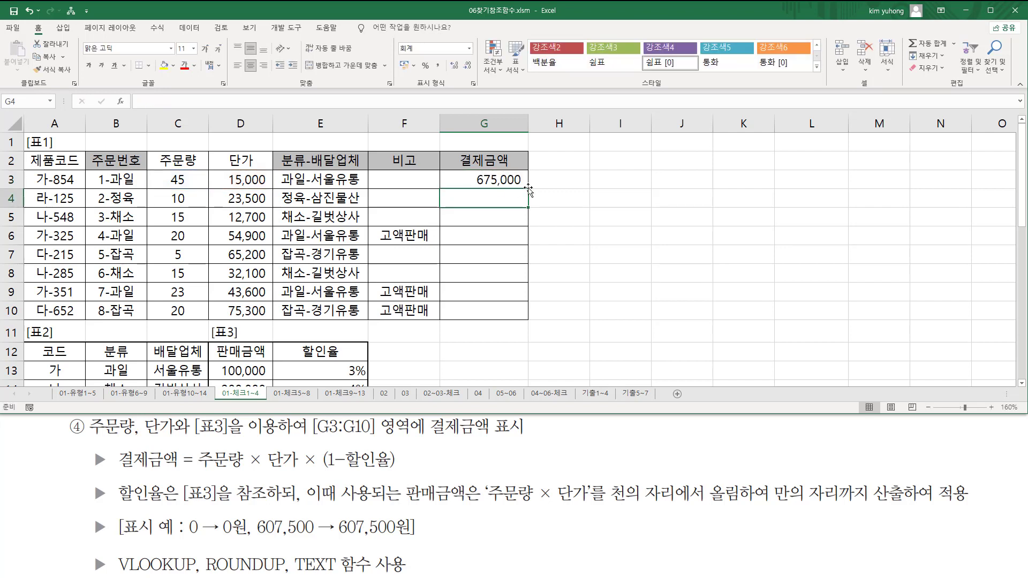
Step: Copy the 주문량 × 단가 formula in G3 down through G10
click(498, 180)
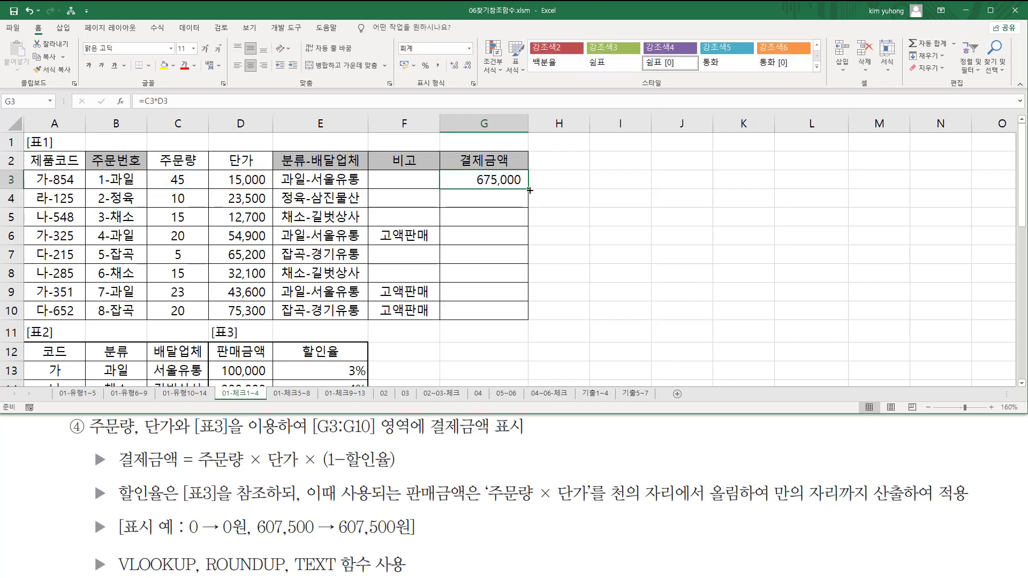
drag(529, 190, 530, 320)
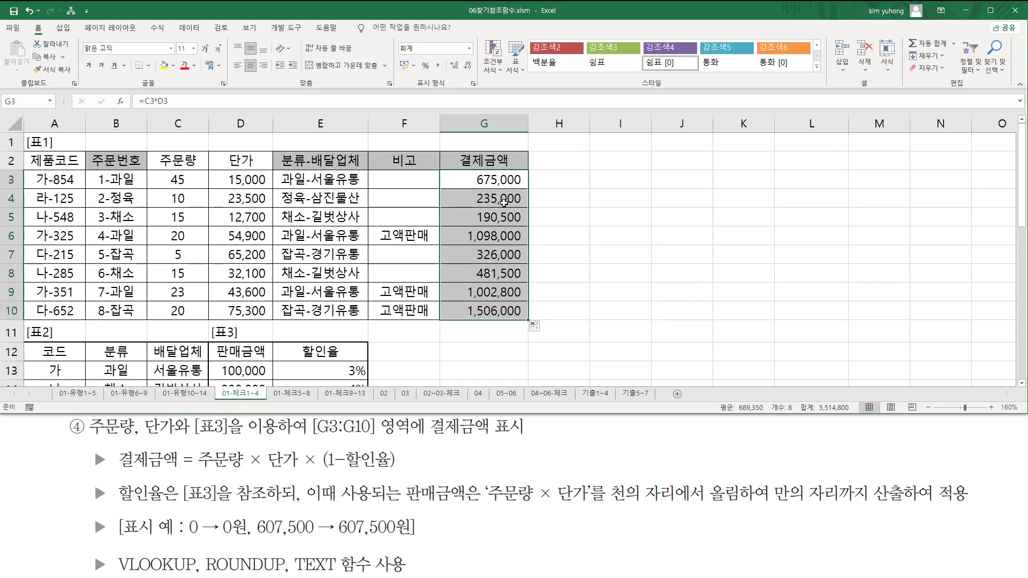
click(482, 181)
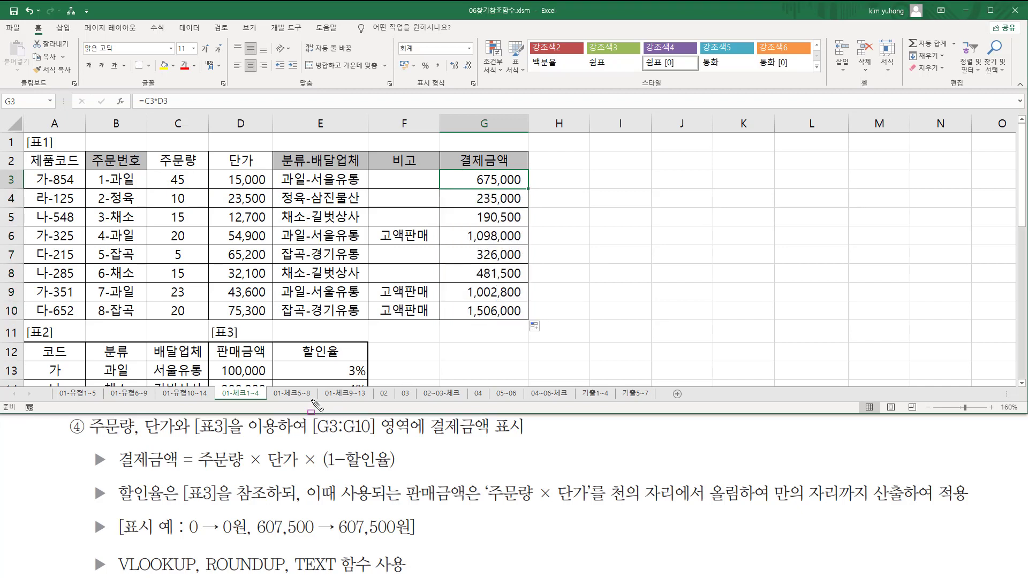
Step: Compare [표3]'s 판매금액 and 할인율 columns with the task rule for rounding up at 천의 자리 to reach 만의 자리
drag(220, 363, 330, 381)
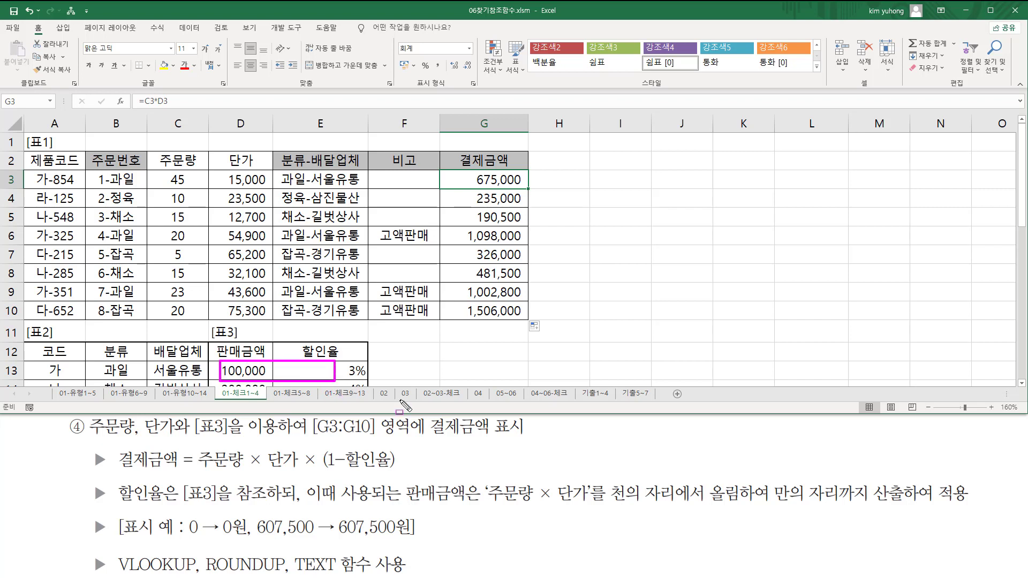
drag(609, 504, 874, 502)
drag(772, 508, 918, 509)
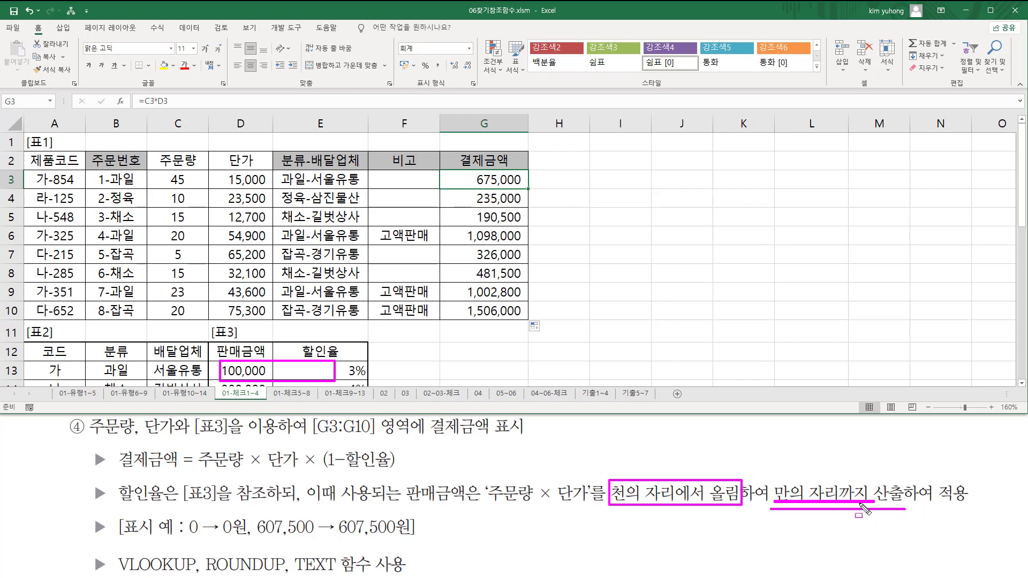
key(Escape)
Step: Wrap the C3*D3 product in G3 in ROUNDUP with -4 as the number of digits
double_click(465, 180)
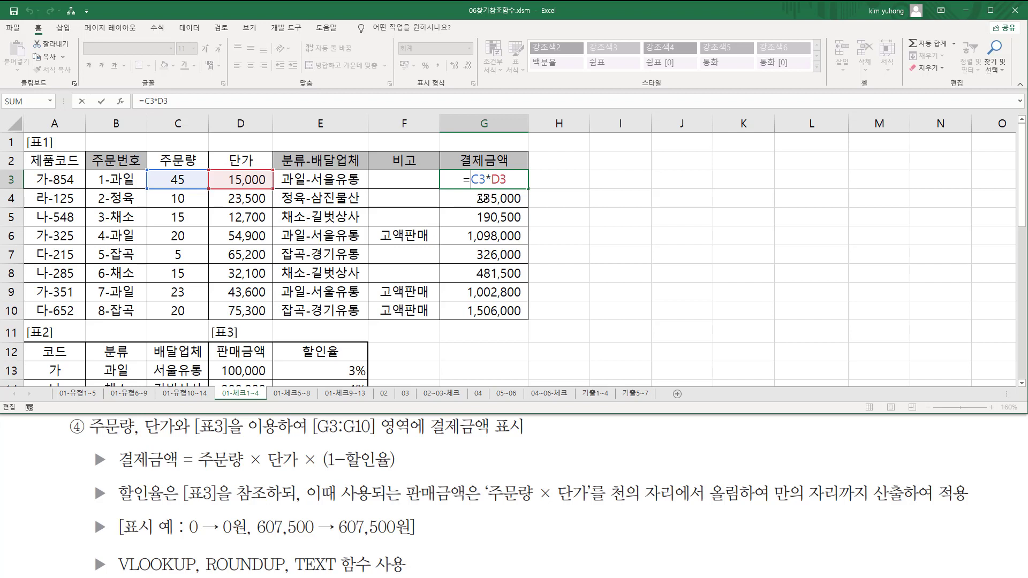
text(개ㅓ)
key(BackSpace)
key(BackSpace)
text(roun)
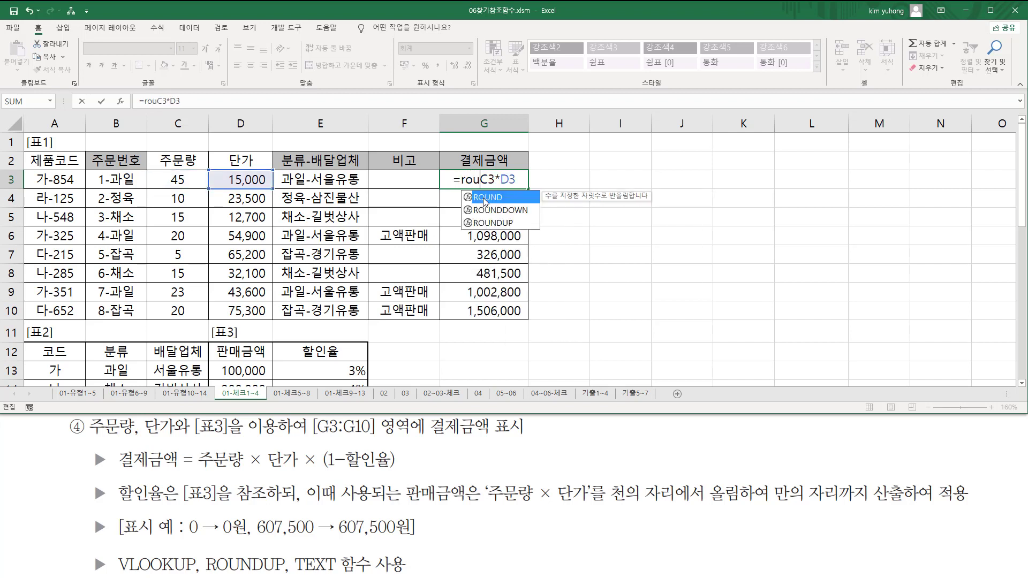
text(d)
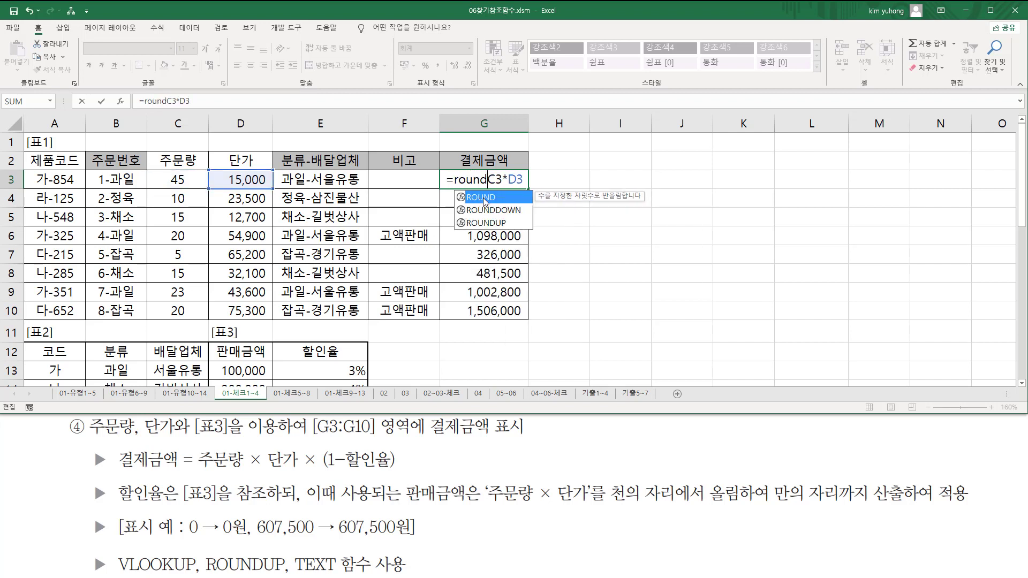
text(up)
key(Tab)
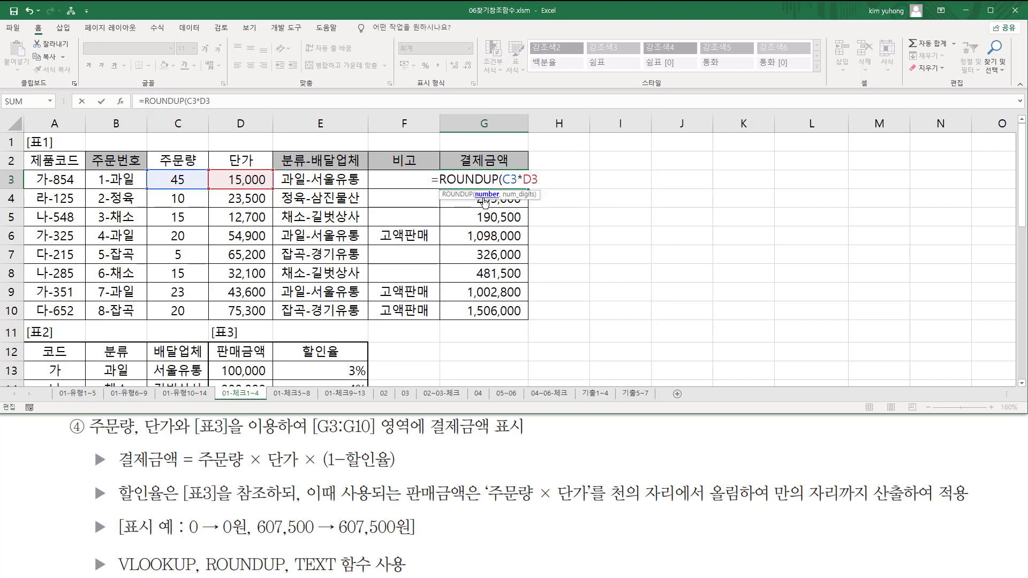
key(shift+End)
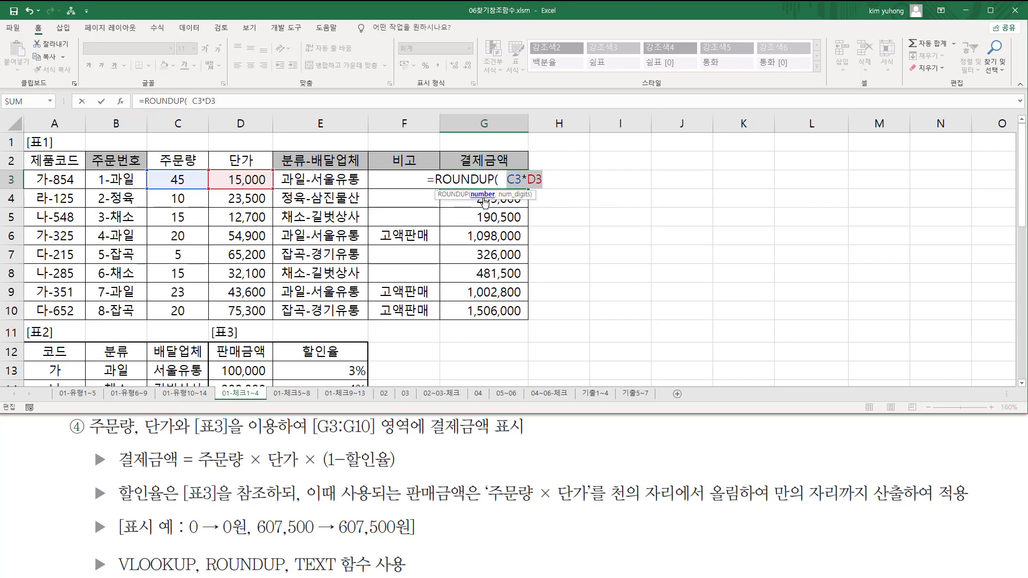
key(End)
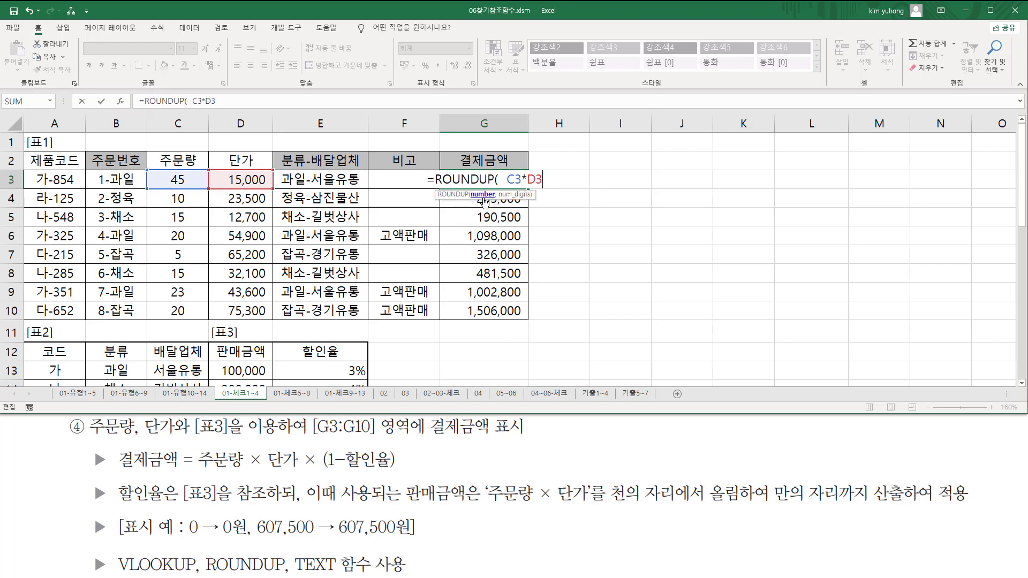
text(,)
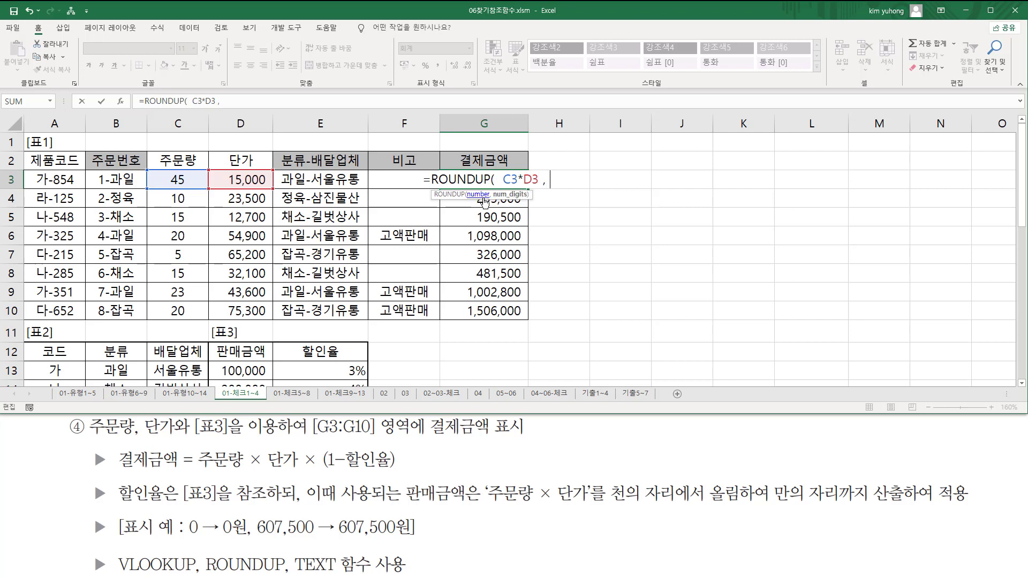
text( -4)
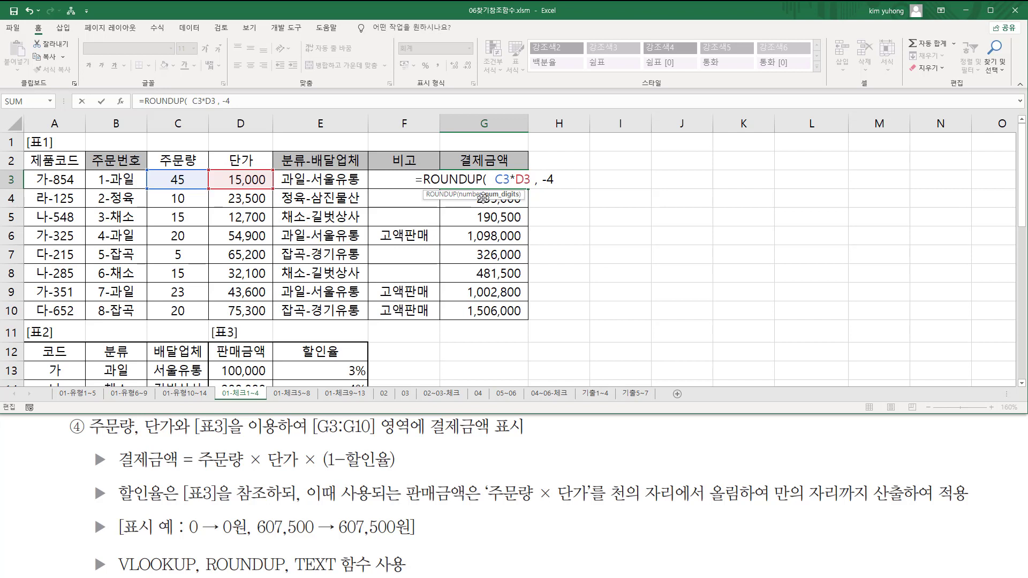
text( ))
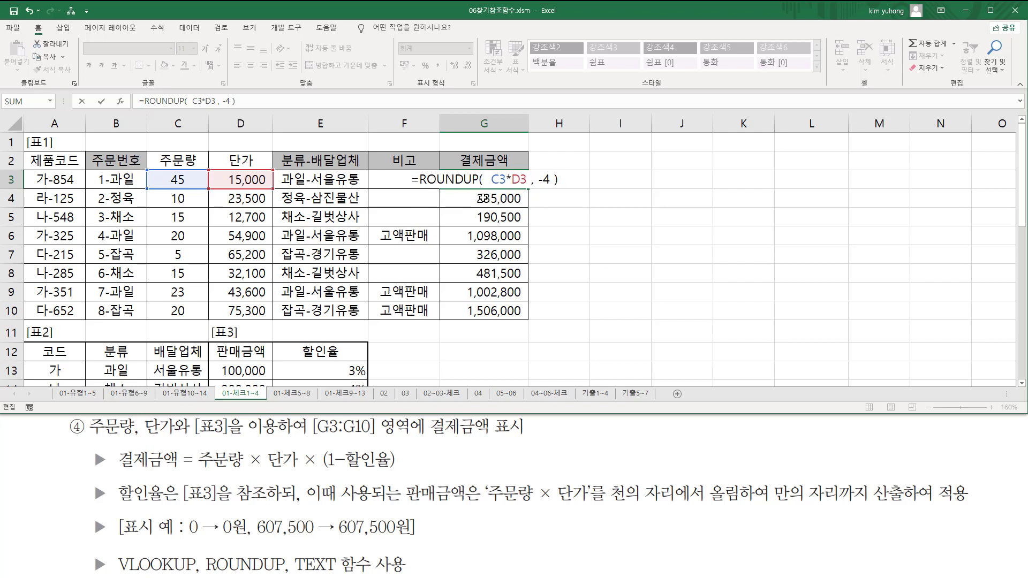
key(Return)
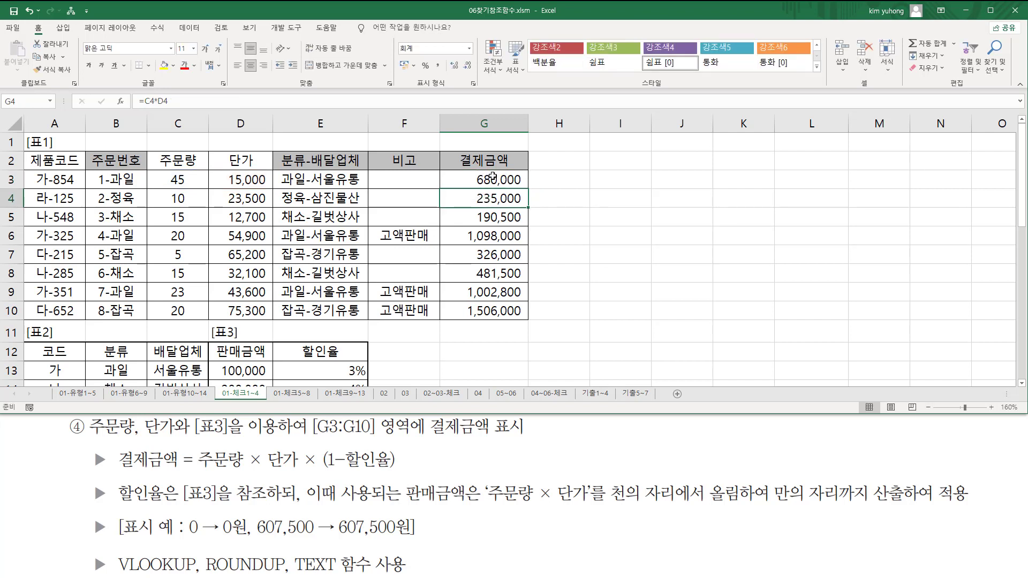
Step: Copy G3's ROUNDUP formula down through G10, checking the thousands digit in G5 against the rounding-up rule along the way
click(493, 177)
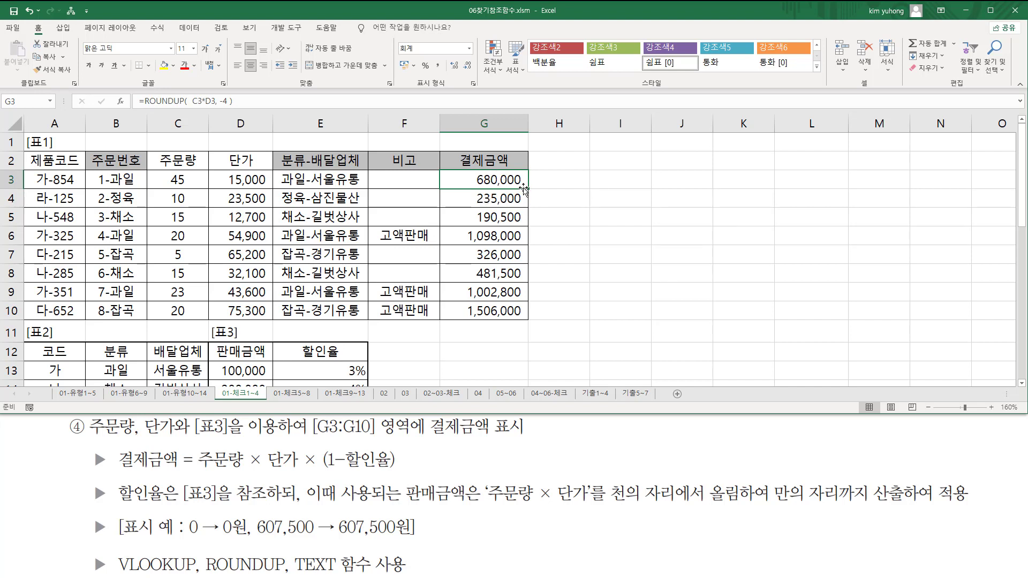
drag(529, 190, 528, 208)
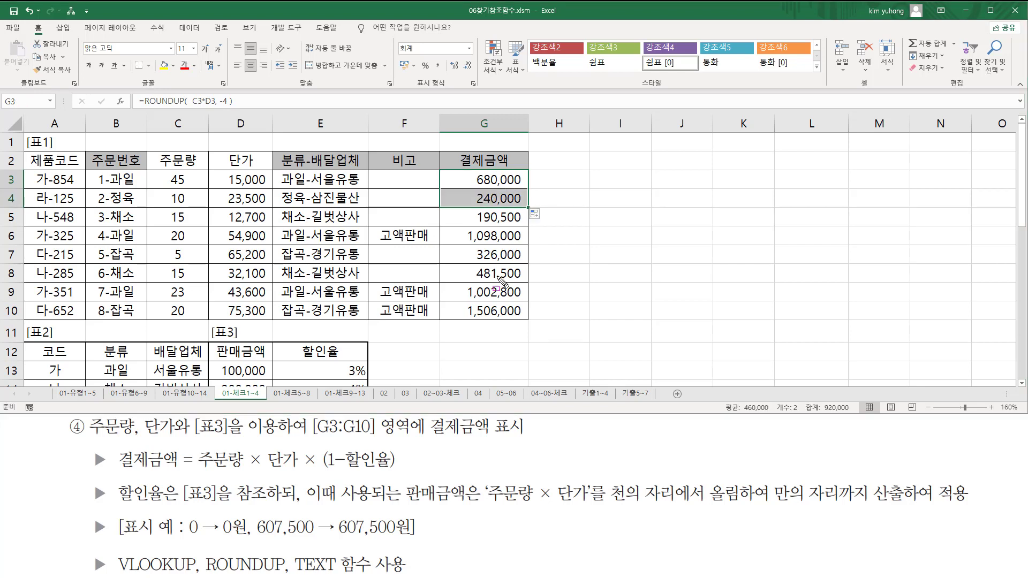
drag(491, 223, 496, 222)
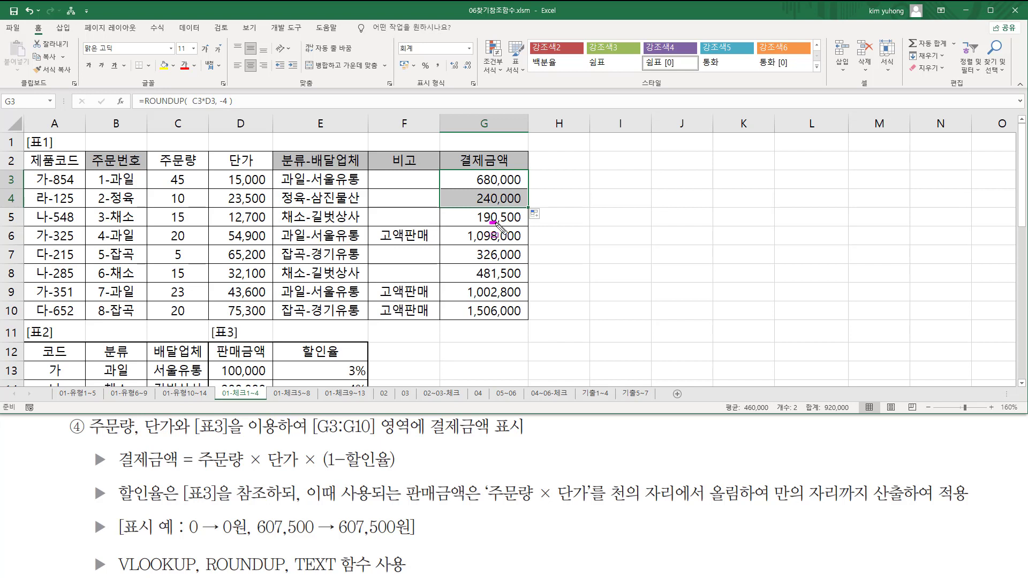
drag(708, 479, 743, 513)
key(Escape)
drag(529, 210, 528, 320)
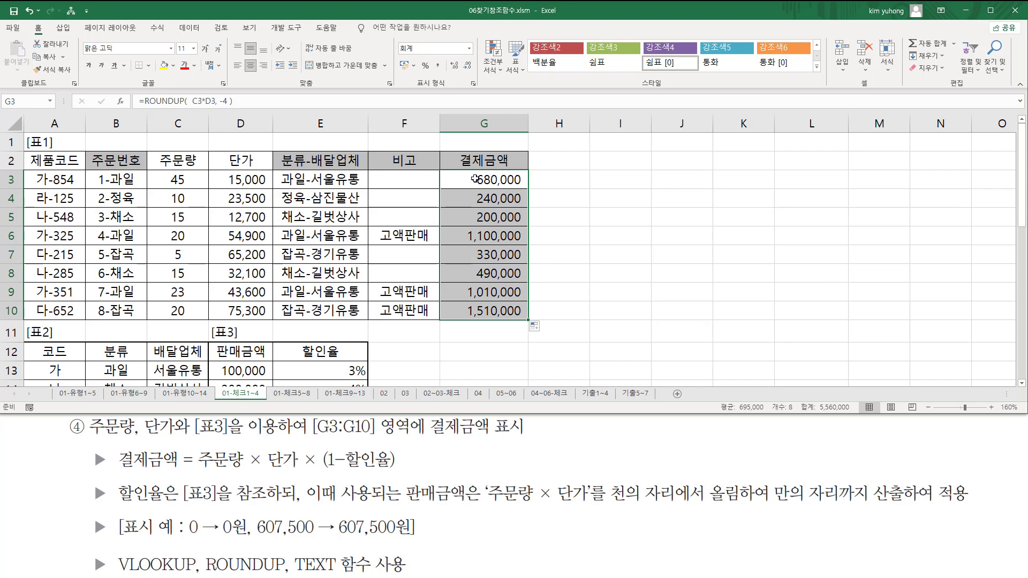
Step: Compare the rounded amounts in G3:G10 with the 판매금액 and 할인율 columns of [표3]
key(ctrl+2)
mouse_move(450, 170)
mouse_down()
mouse_move(479, 249)
mouse_move(535, 325)
mouse_up()
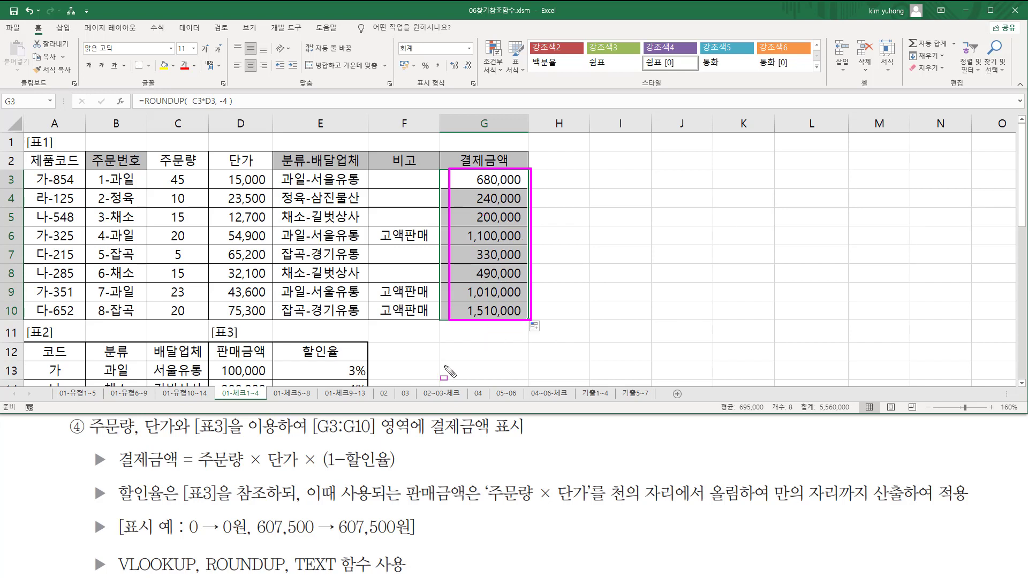
drag(208, 361, 367, 391)
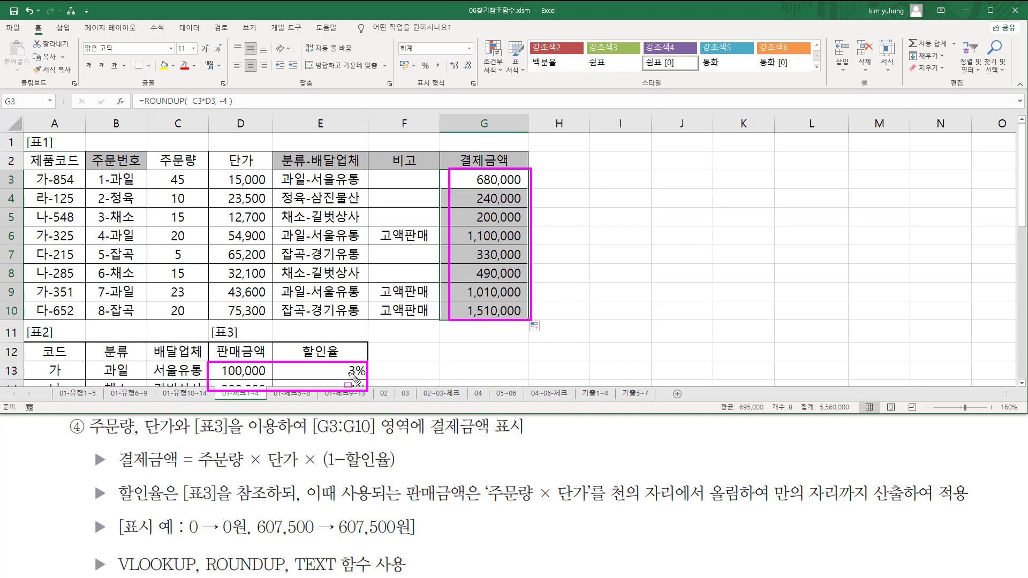
key(Escape)
Step: Rebuild the G3 formula as a VLOOKUP that uses ROUNDUP(C3*D3, -4) as its lookup value
click(491, 180)
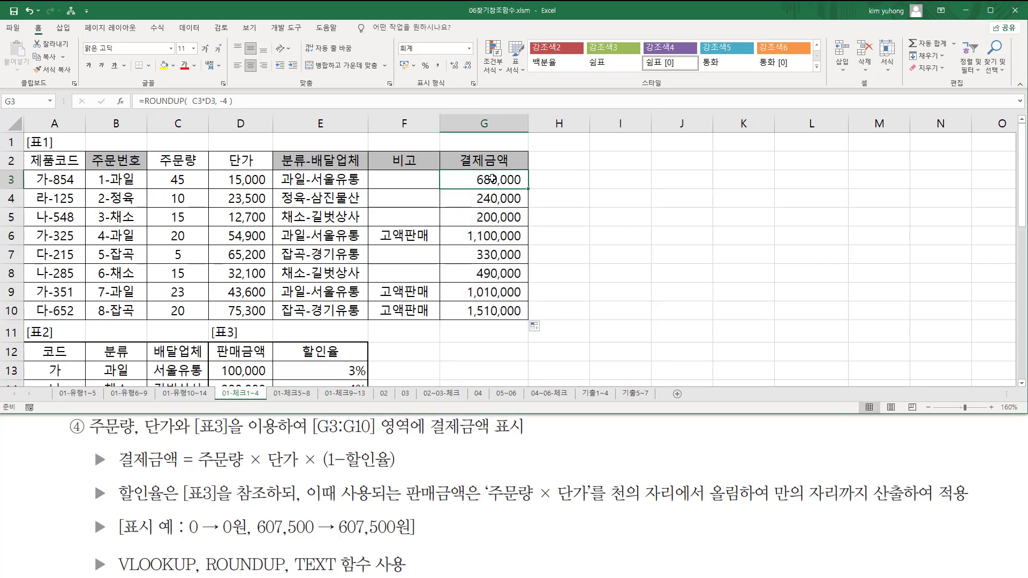
double_click(464, 180)
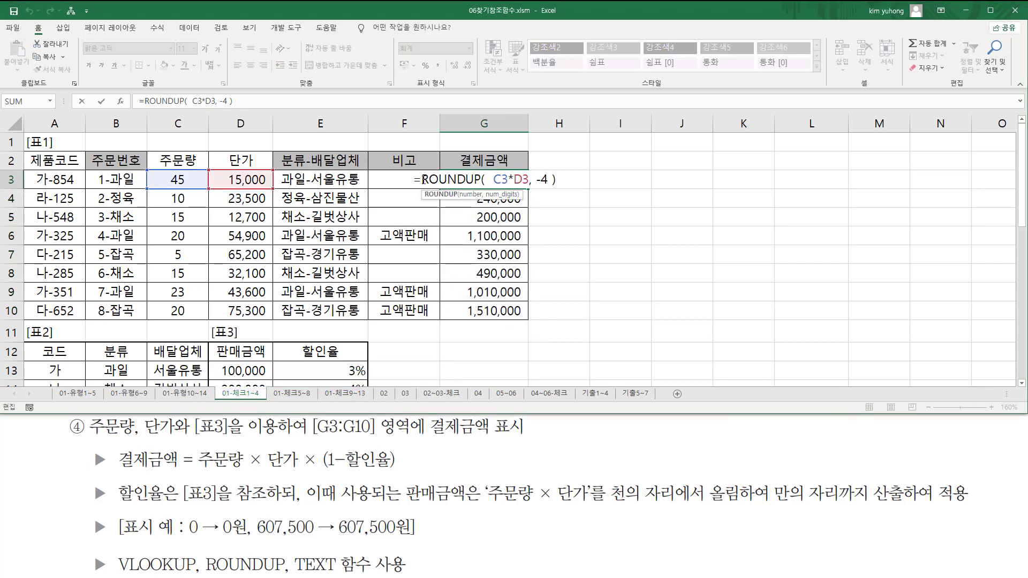
drag(423, 179, 608, 180)
key(BackSpace)
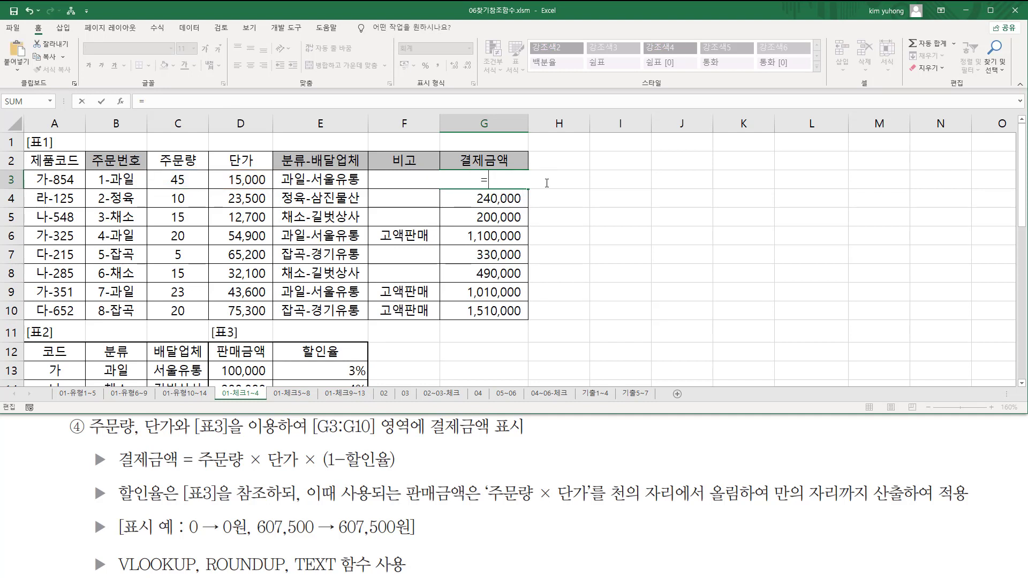
text(vlo)
key(Tab)
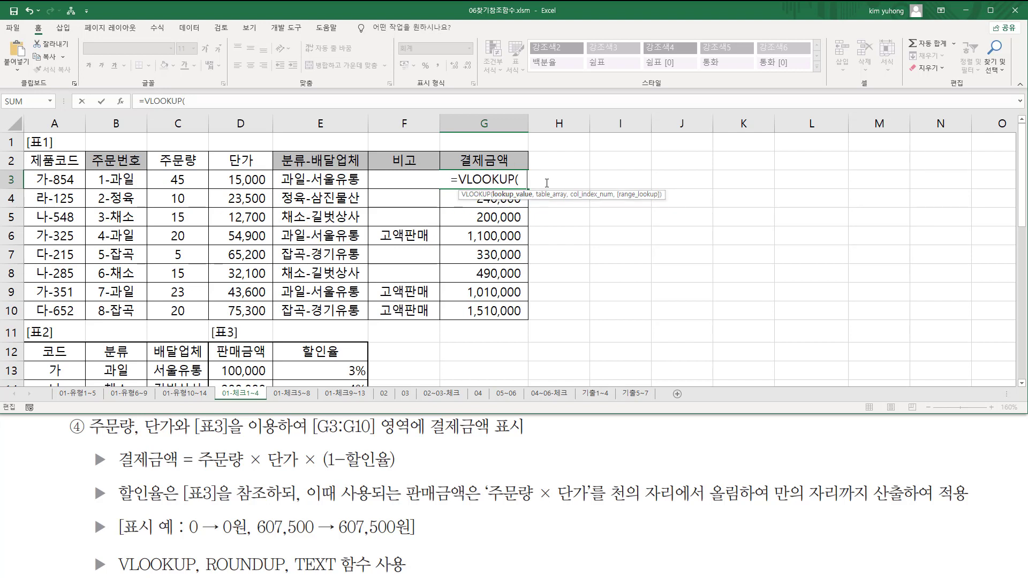
text(ROUNDUP(  C3*D3, -4 ))
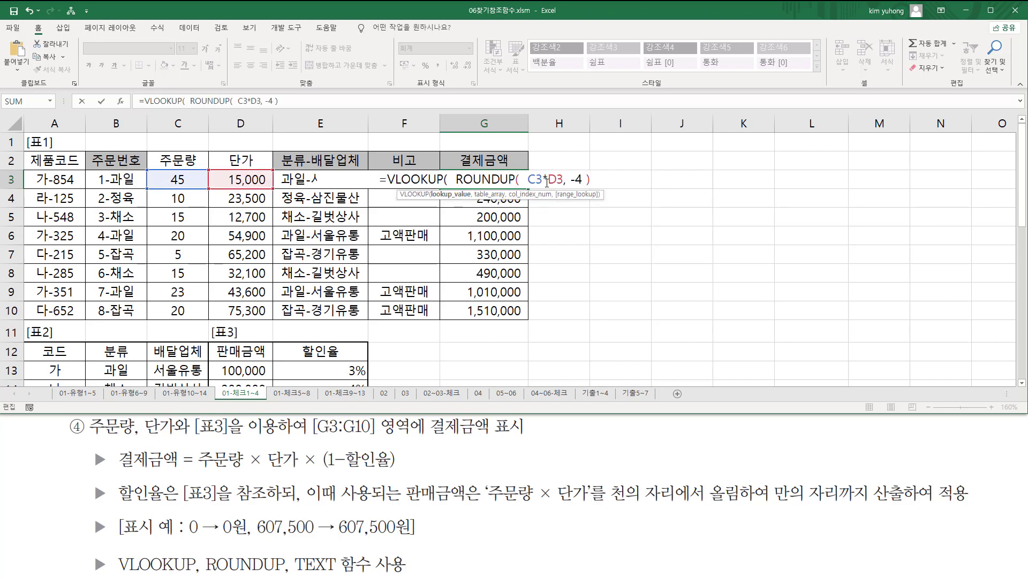
text(  ,)
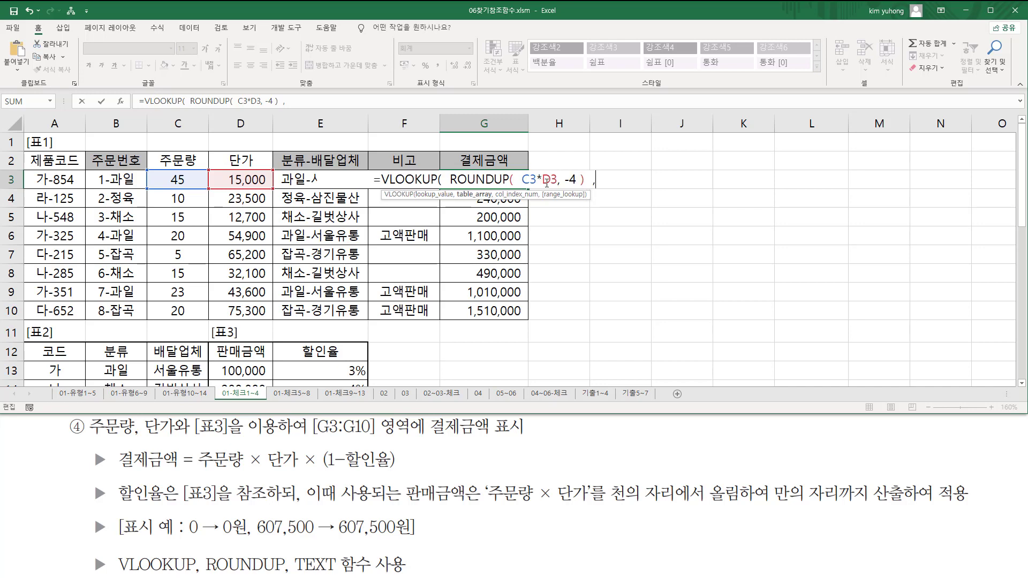
Step: Set the VLOOKUP table array in G3 to the [표3] data as the absolute range $D$13:$E$16
scroll(480, 201, down, 2)
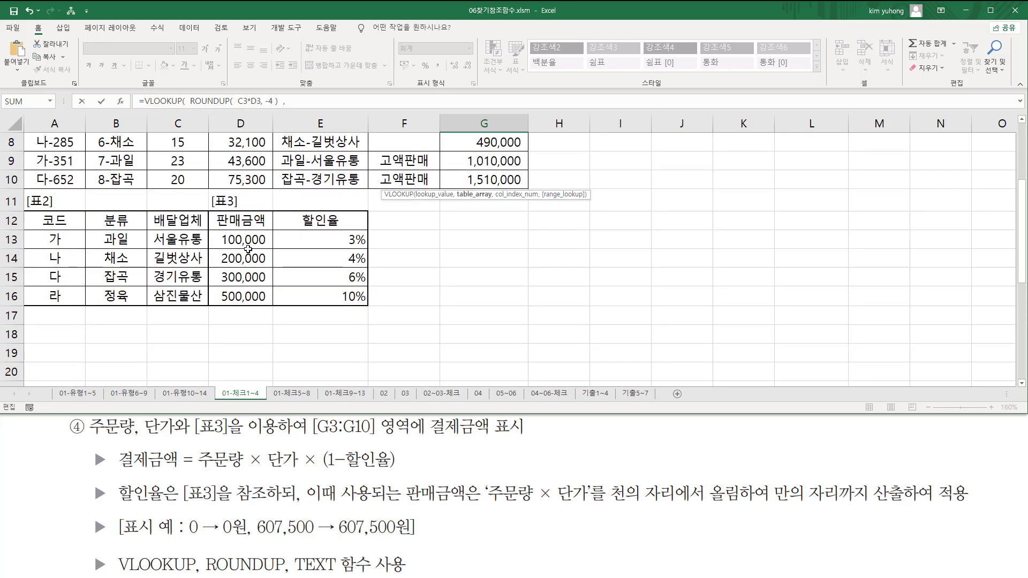
drag(244, 240, 315, 297)
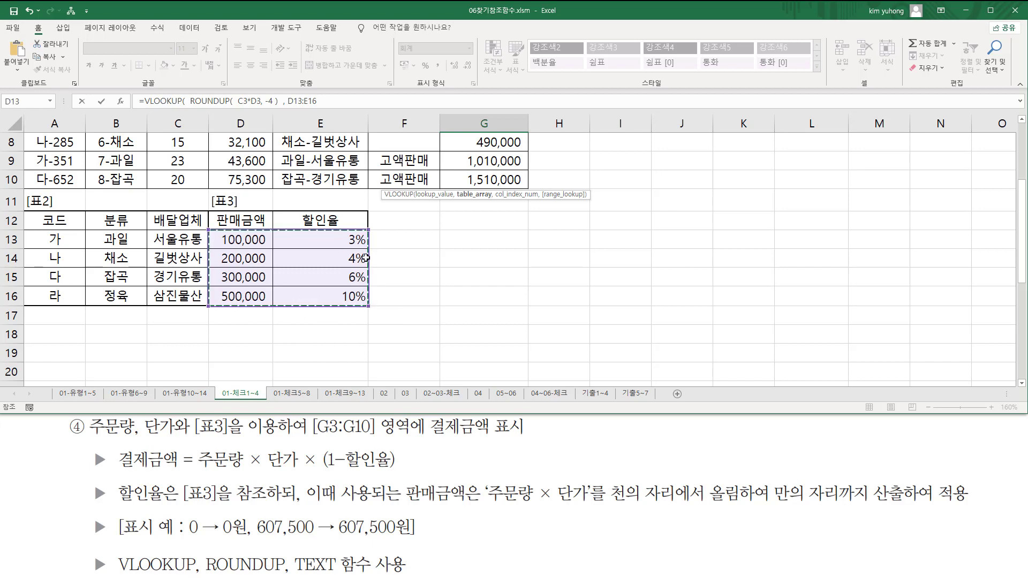
scroll(367, 258, up, 2)
key(F4)
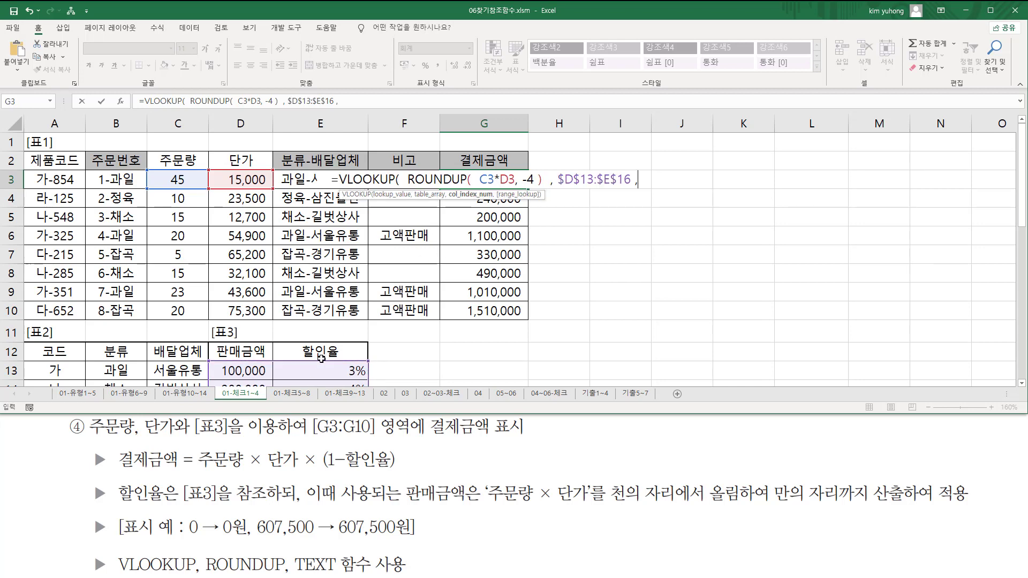
text(,)
Step: Check the position of 할인율 within the [표3] range and set the VLOOKUP column index to 2
scroll(323, 347, down, 2)
scroll(323, 348, down, 1)
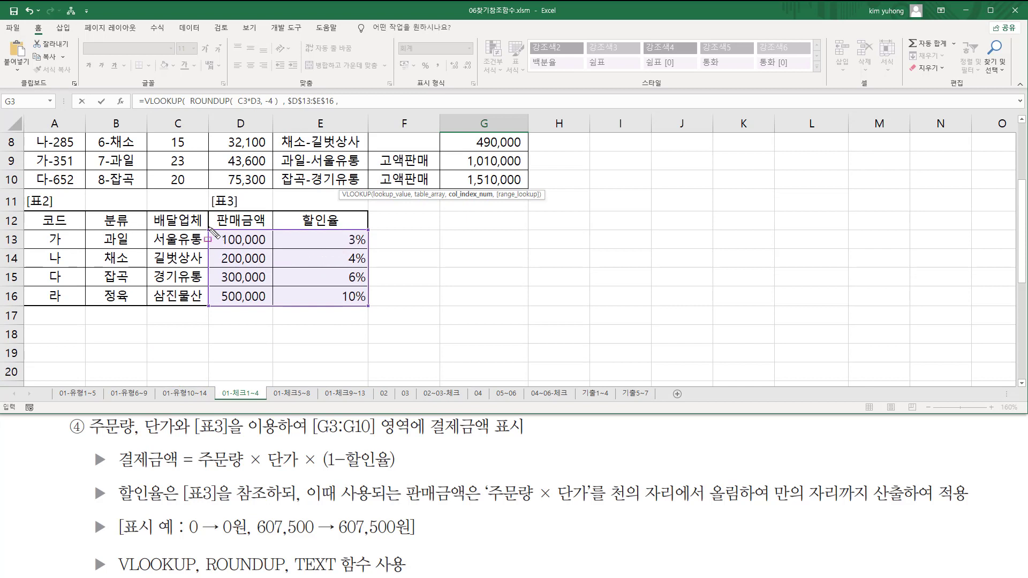
mouse_move(209, 228)
mouse_down()
mouse_move(366, 322)
mouse_move(375, 309)
mouse_up()
drag(334, 217, 360, 323)
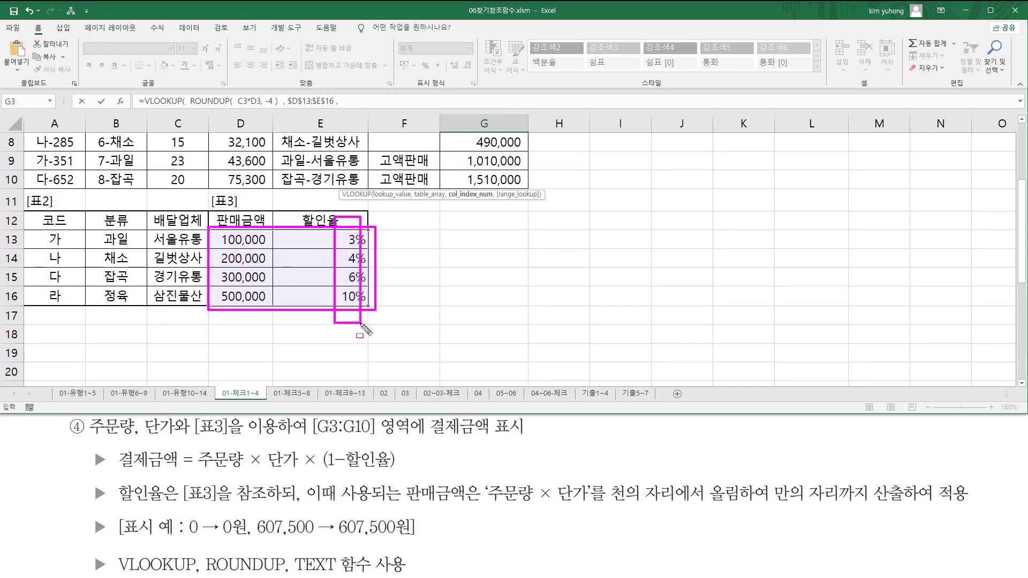
scroll(570, 194, up, 3)
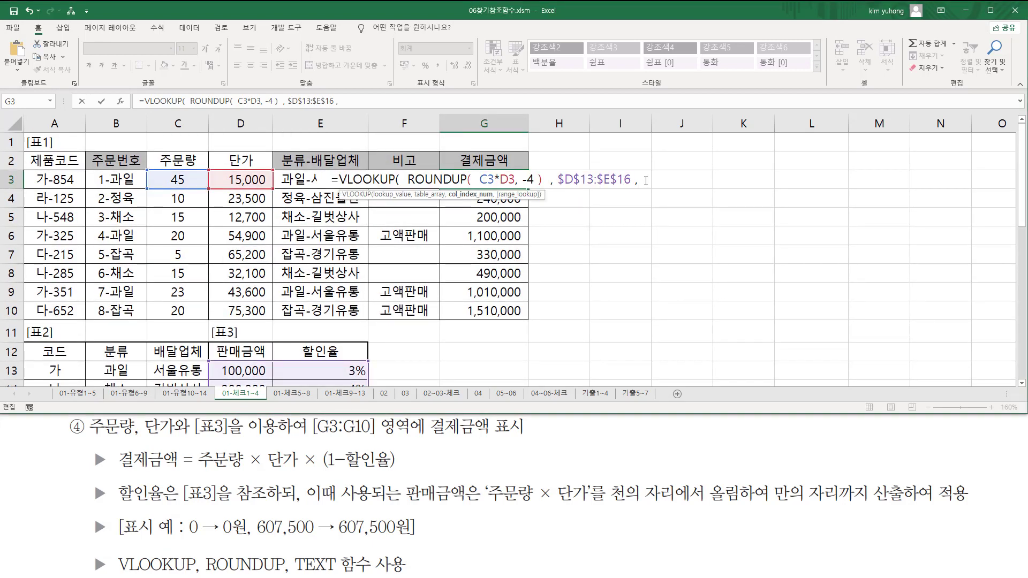
text(2)
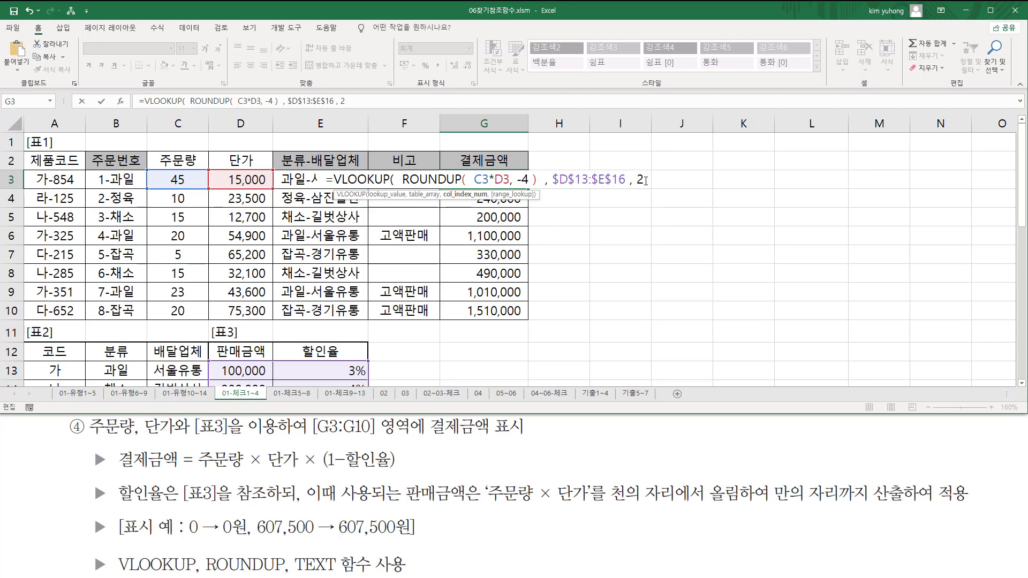
text( ,)
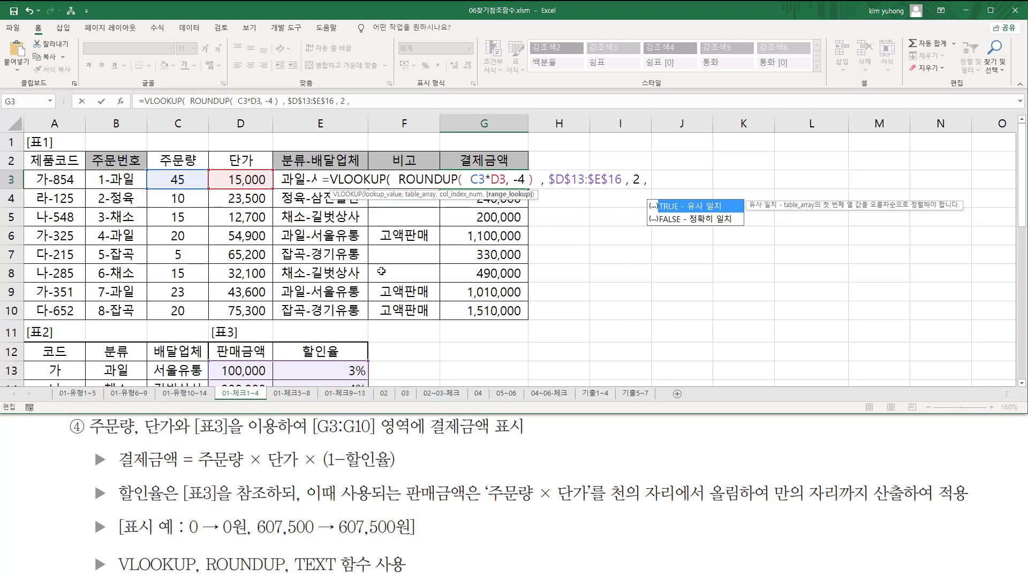
Step: Close the G3 VLOOKUP after column index 2, omitting the range_lookup argument, and fill the formula down to G10
scroll(381, 272, down, 2)
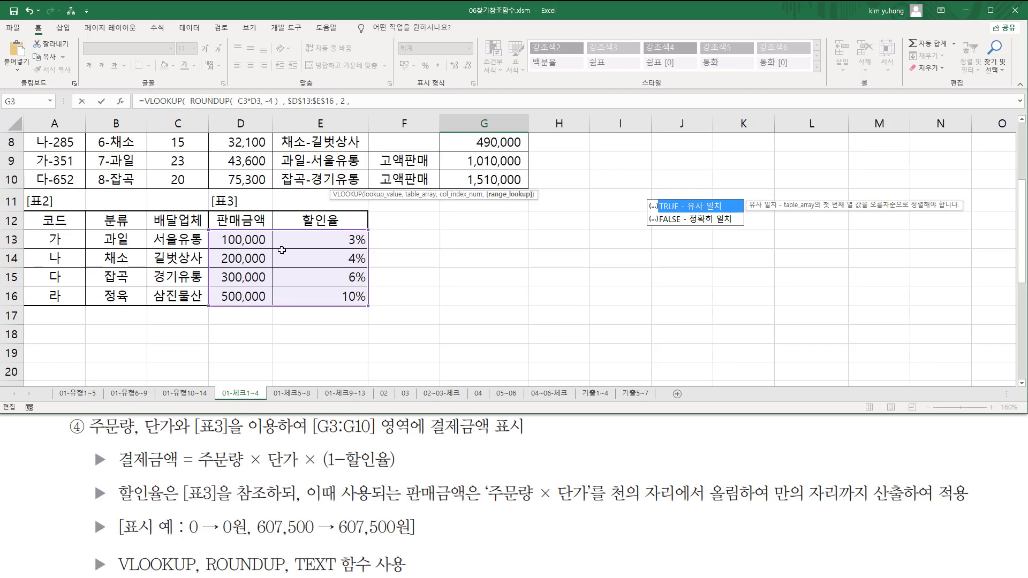
scroll(425, 232, up, 3)
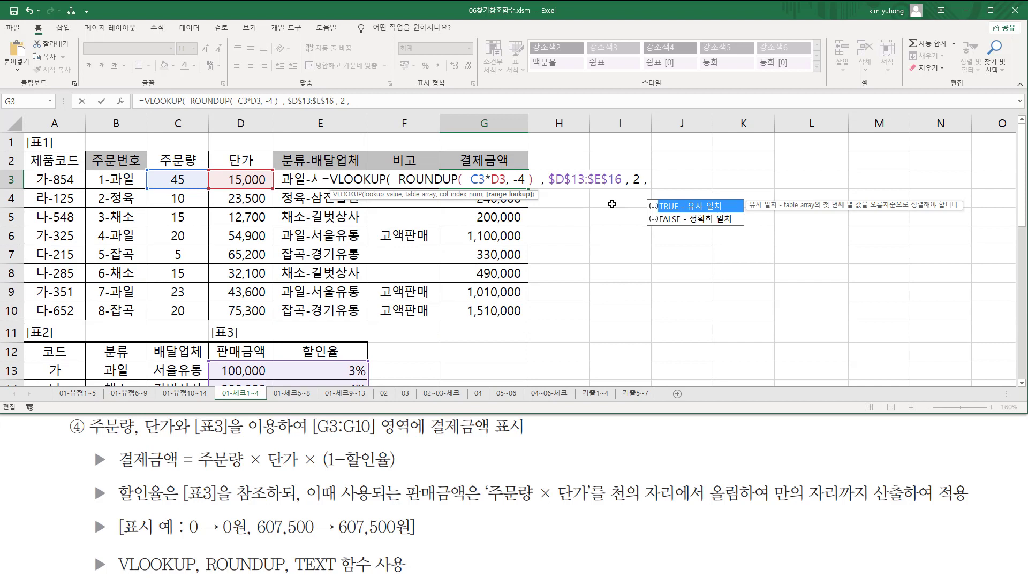
key(BackSpace)
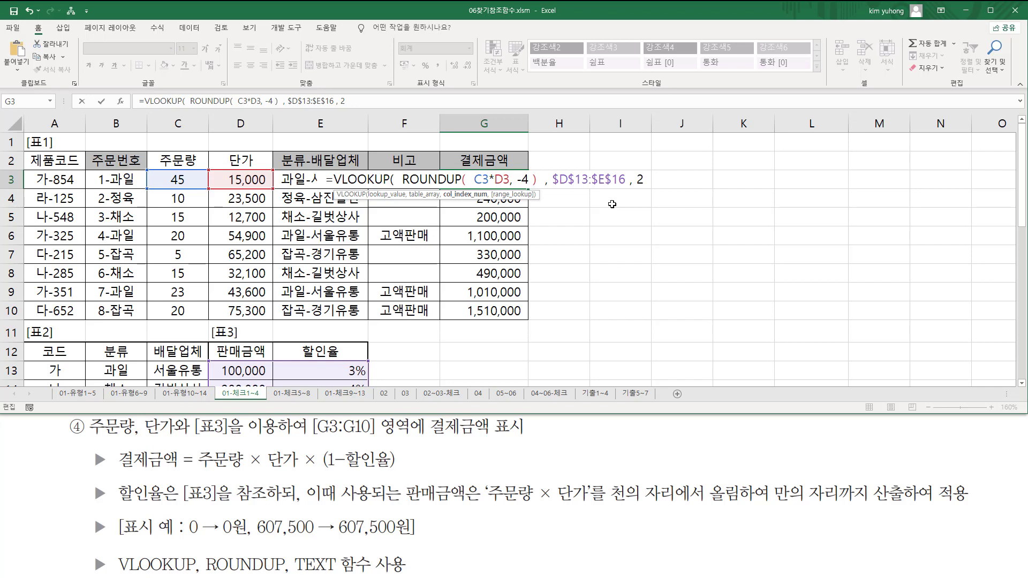
text())
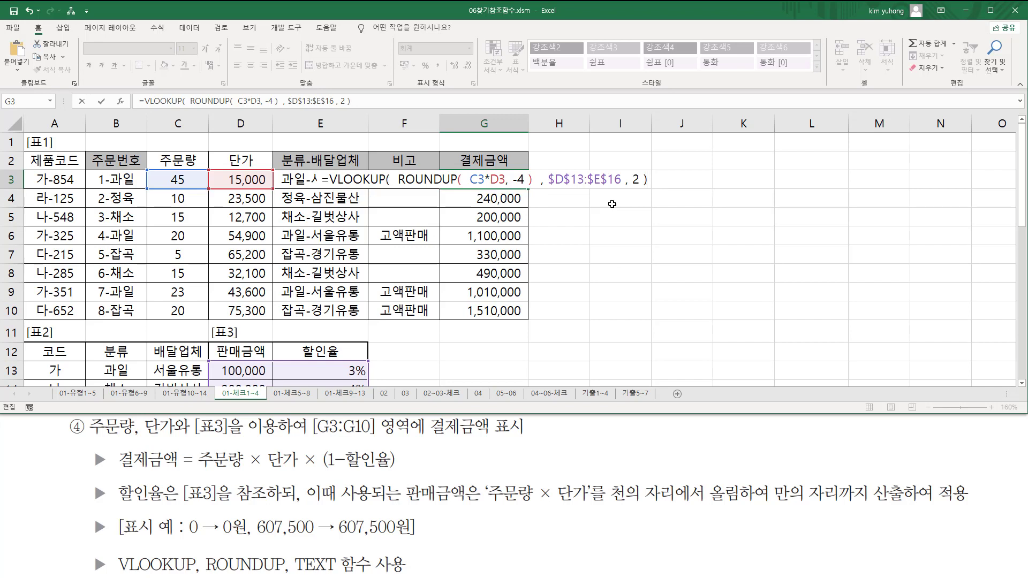
key(Return)
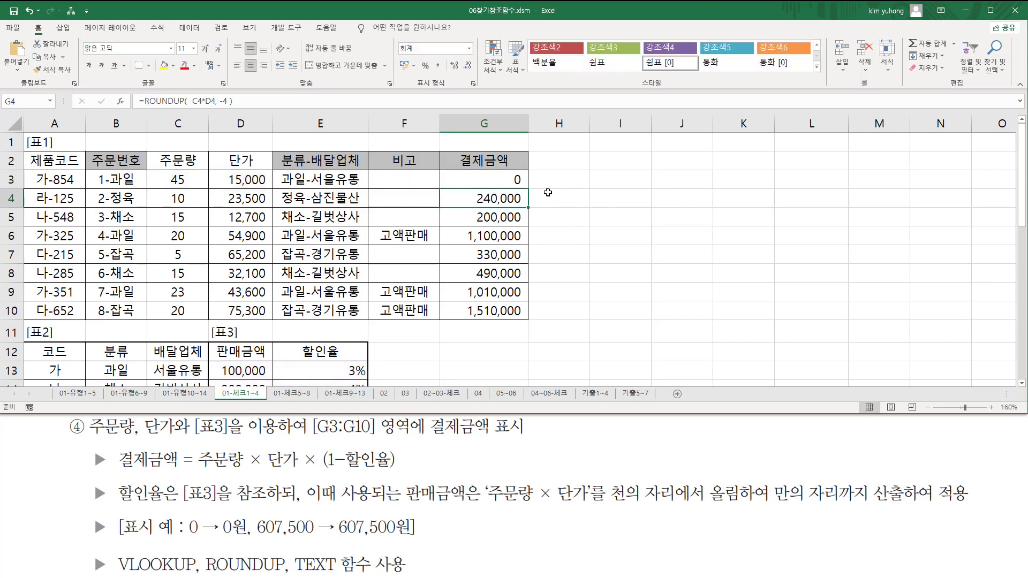
click(510, 180)
drag(528, 189, 525, 316)
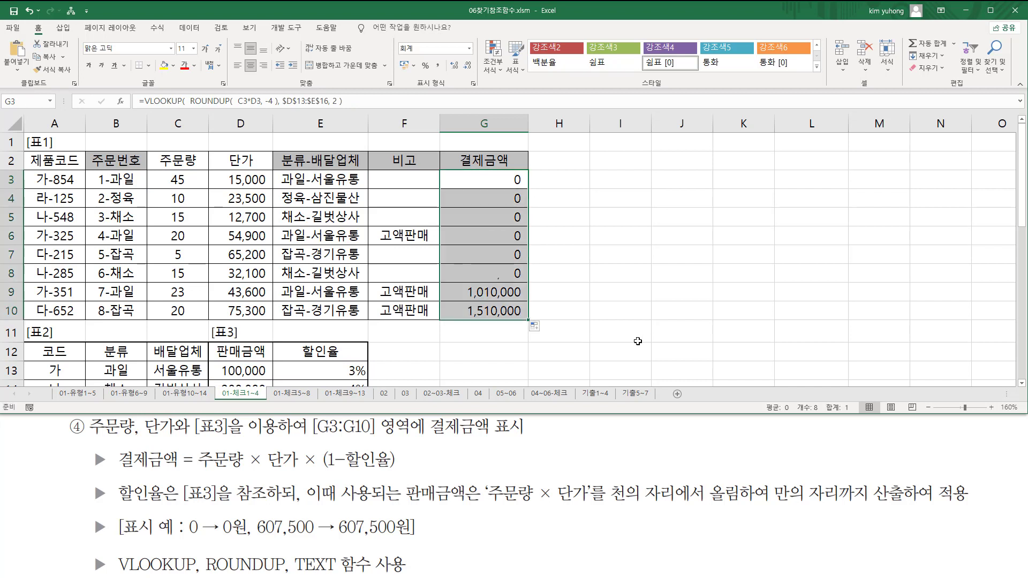
Step: Preview the discount rates in G3 and G4 using the 일반 number format, without applying the format
click(520, 186)
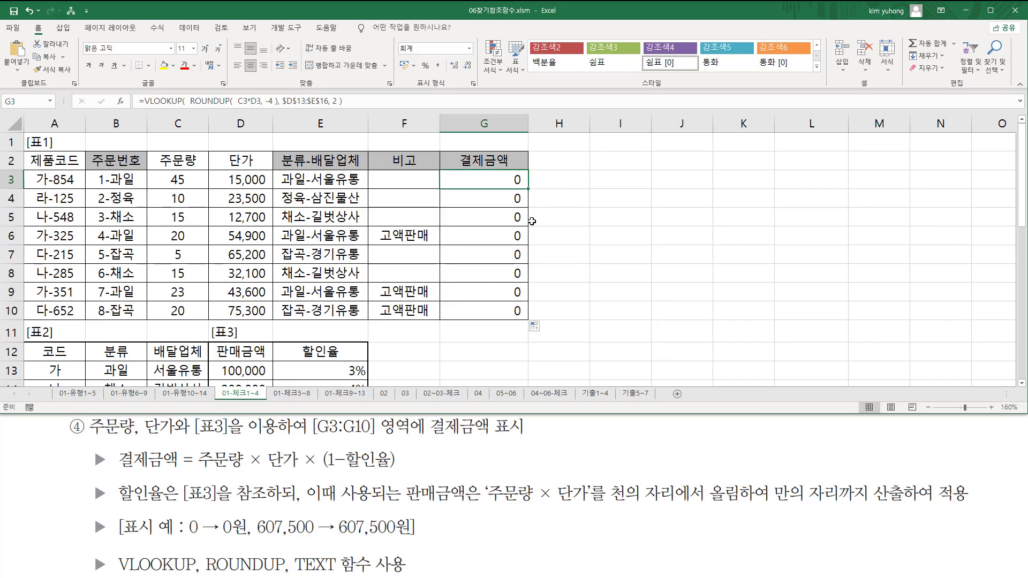
key(ctrl+1)
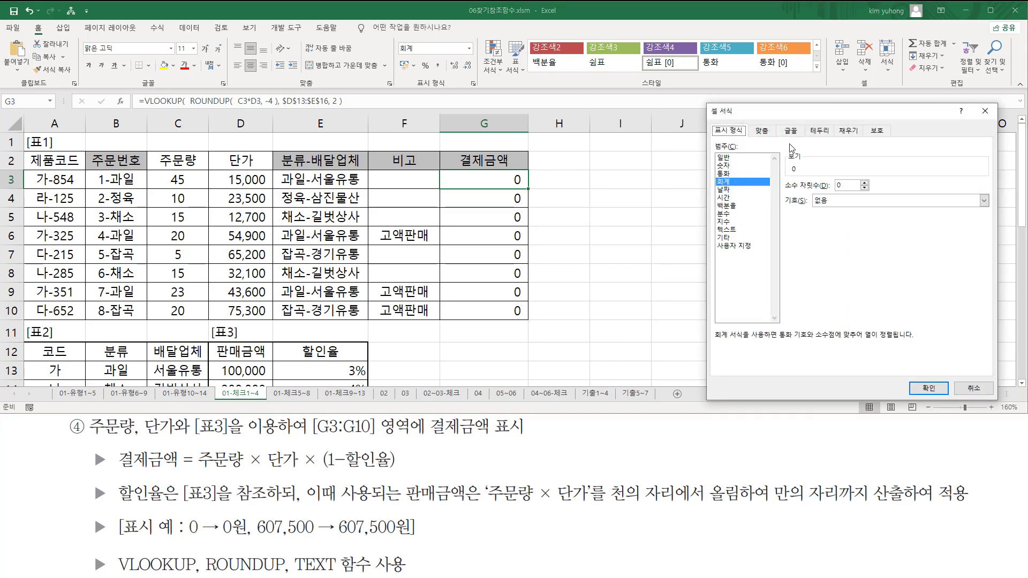
click(724, 157)
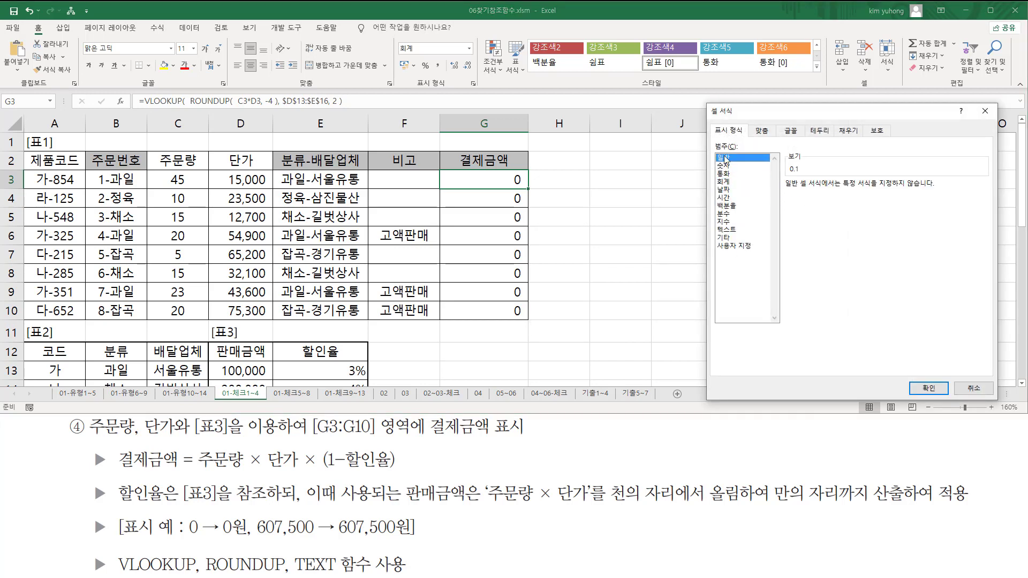
mouse_move(788, 175)
mouse_down()
mouse_move(807, 178)
mouse_move(805, 164)
mouse_up()
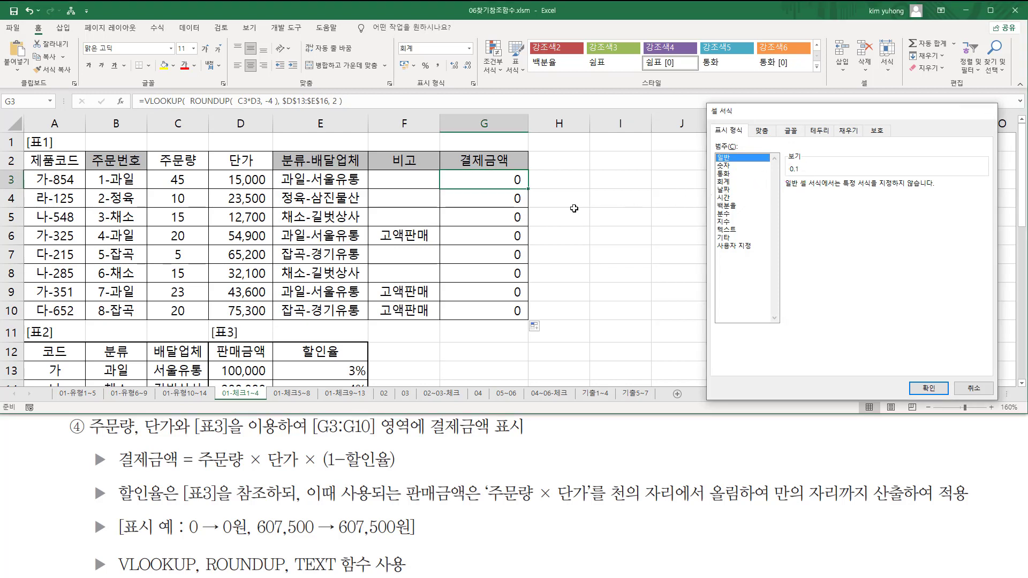
key(Escape)
click(508, 204)
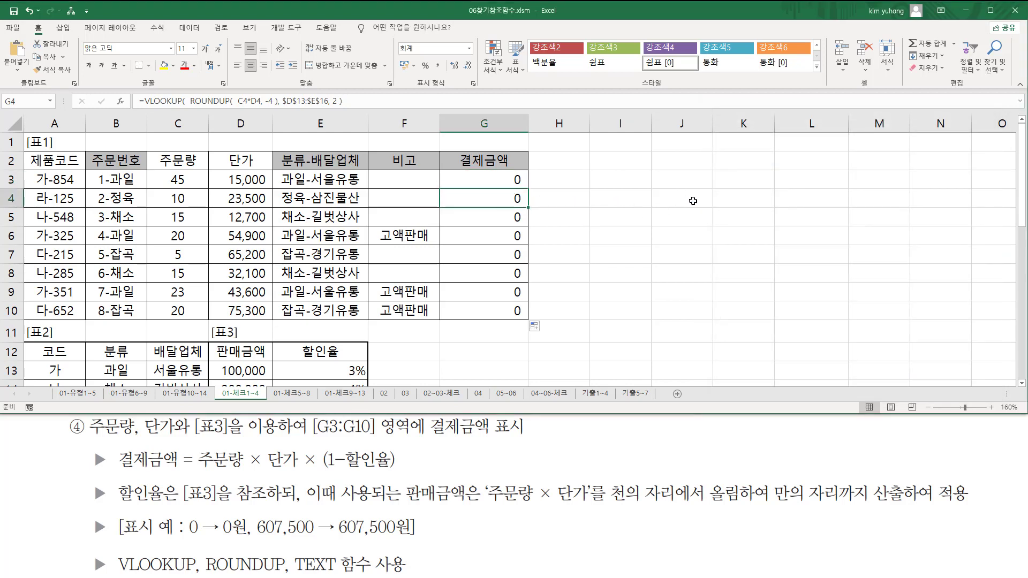
key(ctrl+1)
click(730, 159)
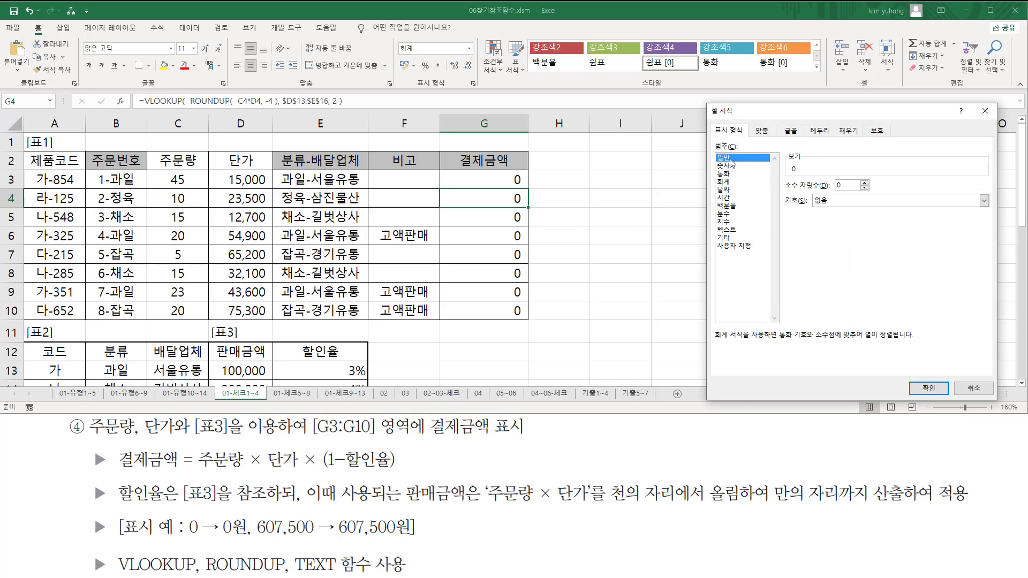
drag(788, 174, 808, 174)
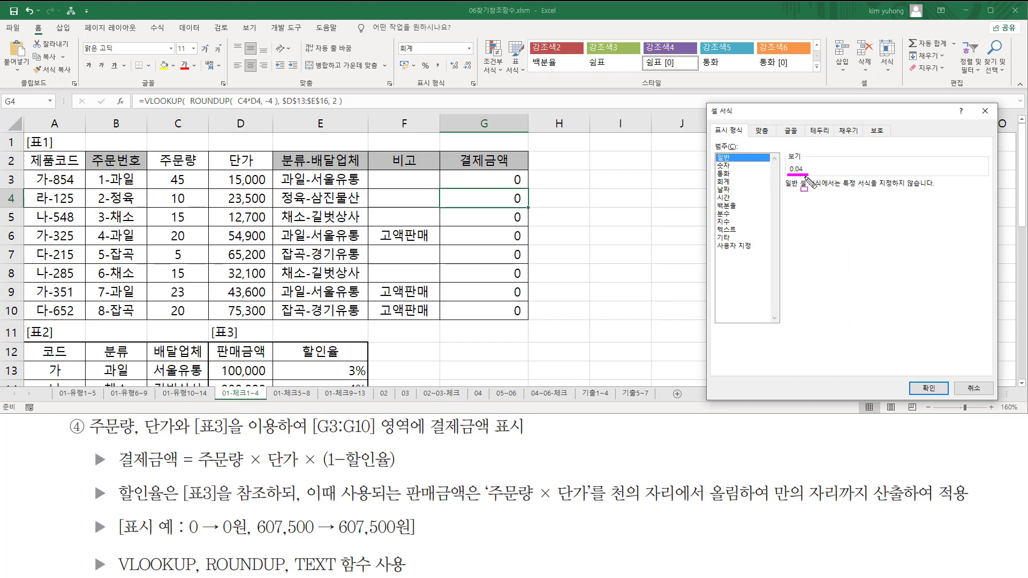
key(Escape)
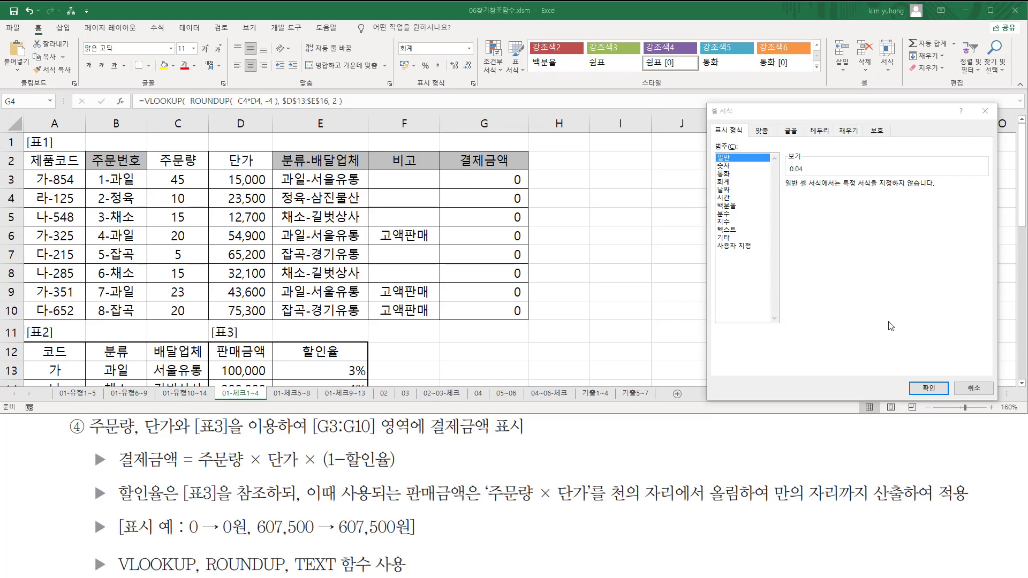
click(974, 389)
Step: Copy the whole VLOOKUP expression in G3 and remove it from the formula, leaving only the equals sign
click(509, 185)
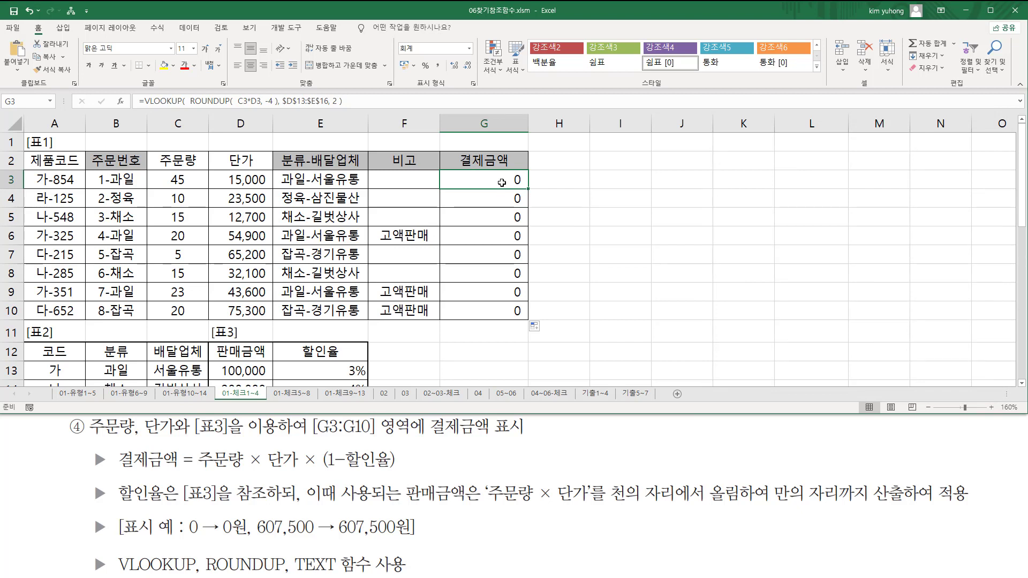
double_click(497, 182)
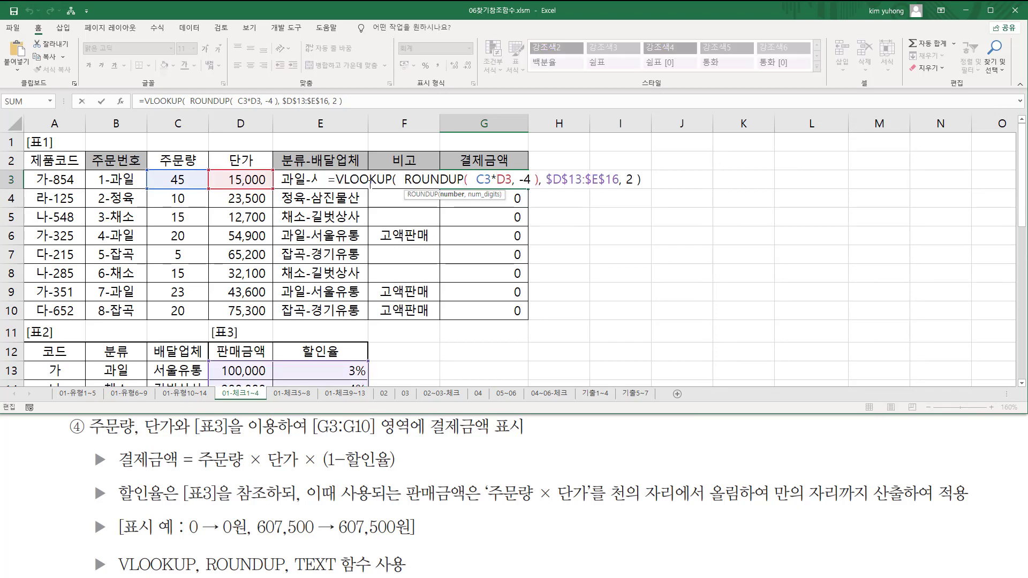
drag(335, 180, 726, 189)
key(ctrl+c)
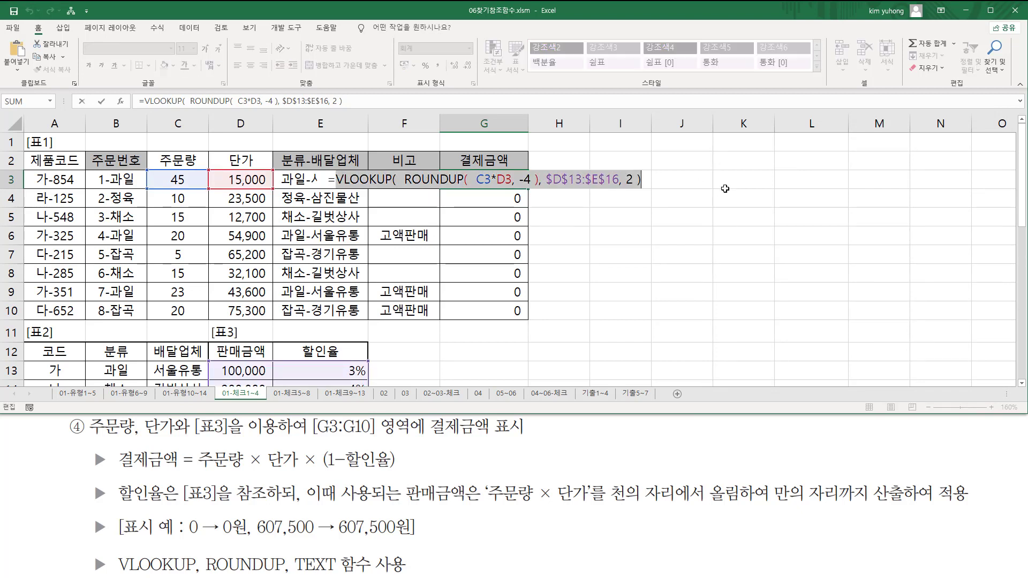
key(BackSpace)
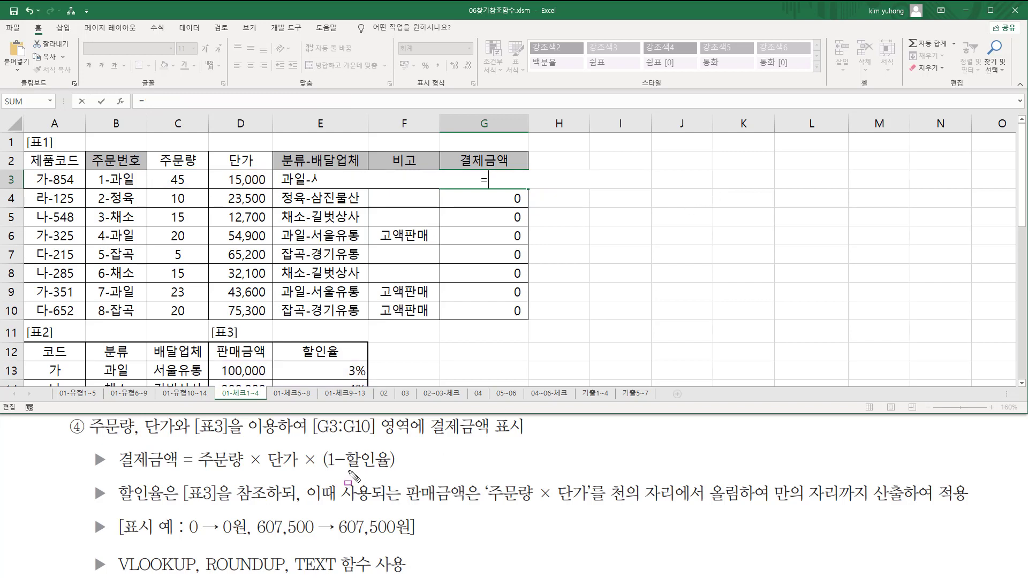
drag(348, 472, 392, 472)
mouse_move(195, 443)
mouse_down()
mouse_move(307, 473)
mouse_move(400, 476)
mouse_up()
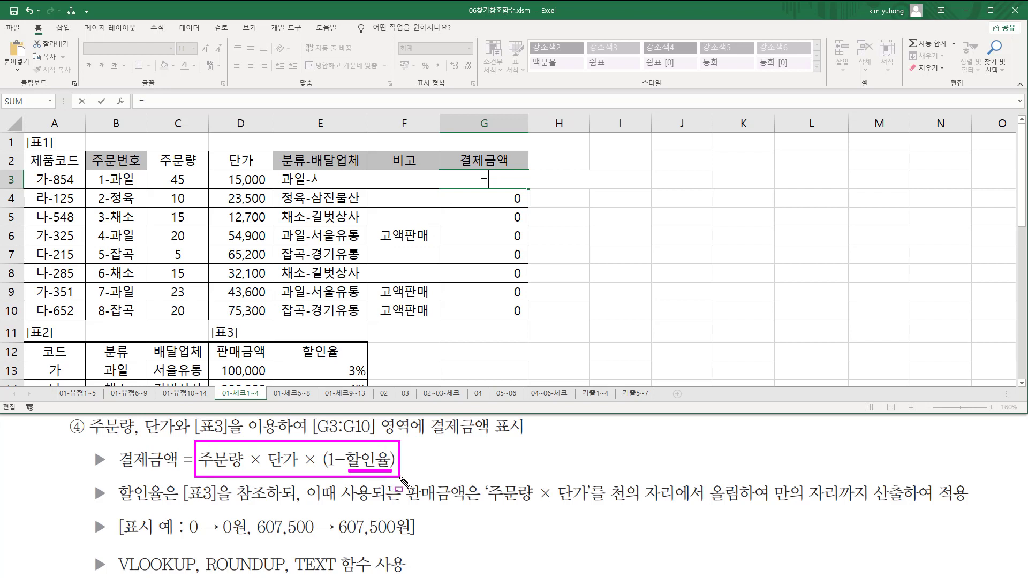
key(Escape)
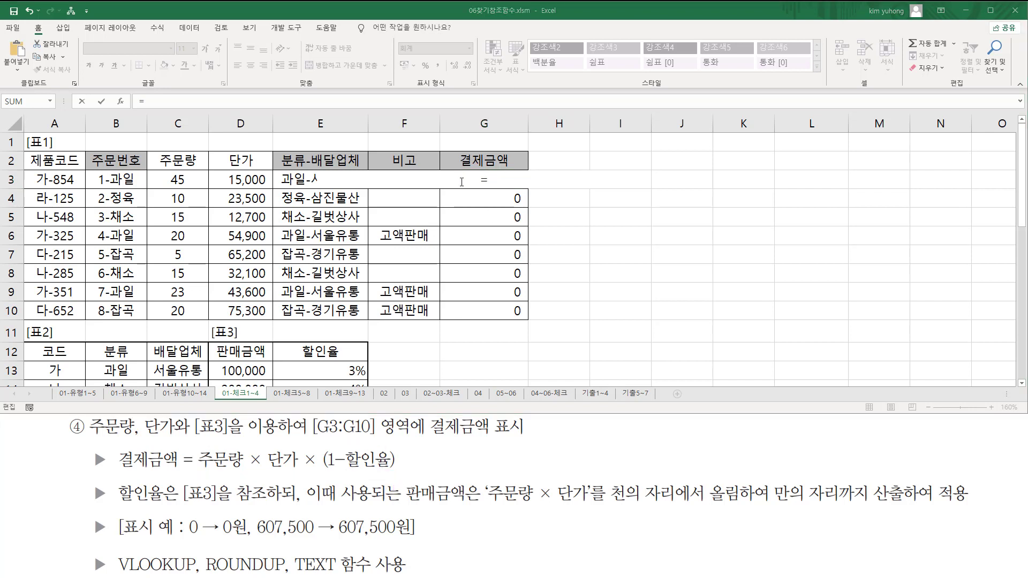
Step: Build the G3 formula as C3*D3*(1-VLOOKUP(...)), pasting the copied VLOOKUP expression as the 할인율 inside the parentheses
click(180, 181)
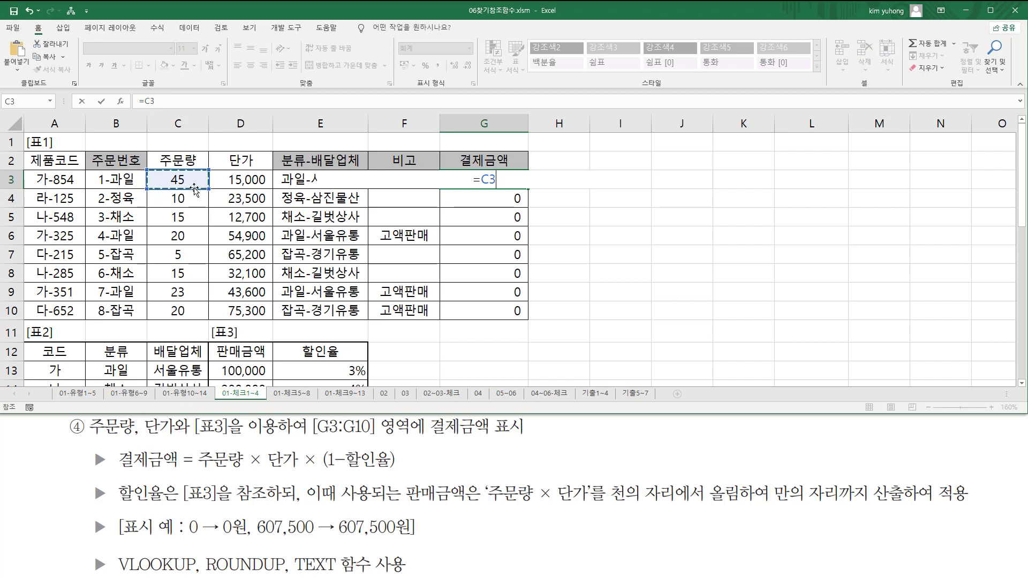
text(*)
click(240, 181)
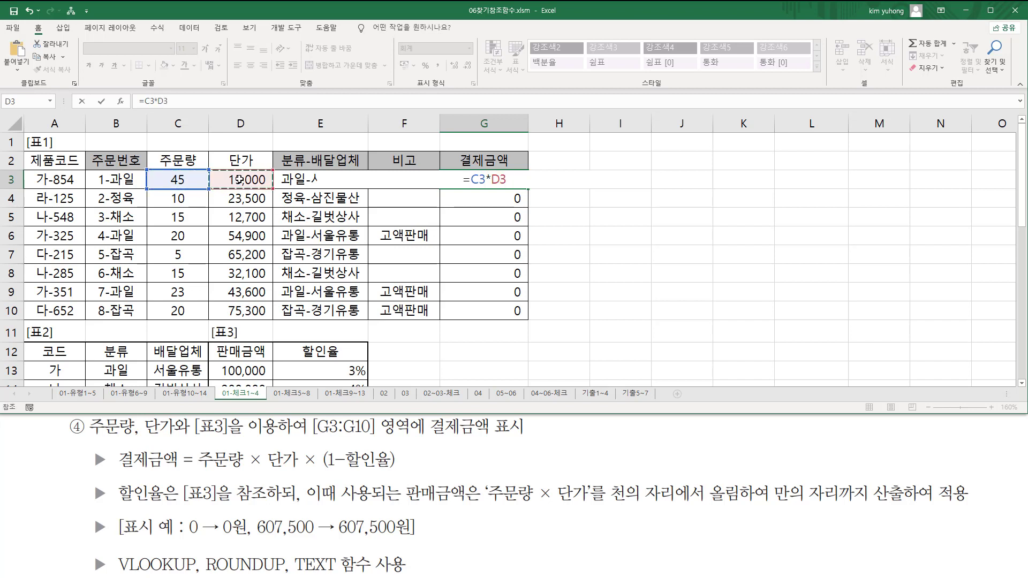
text(*)
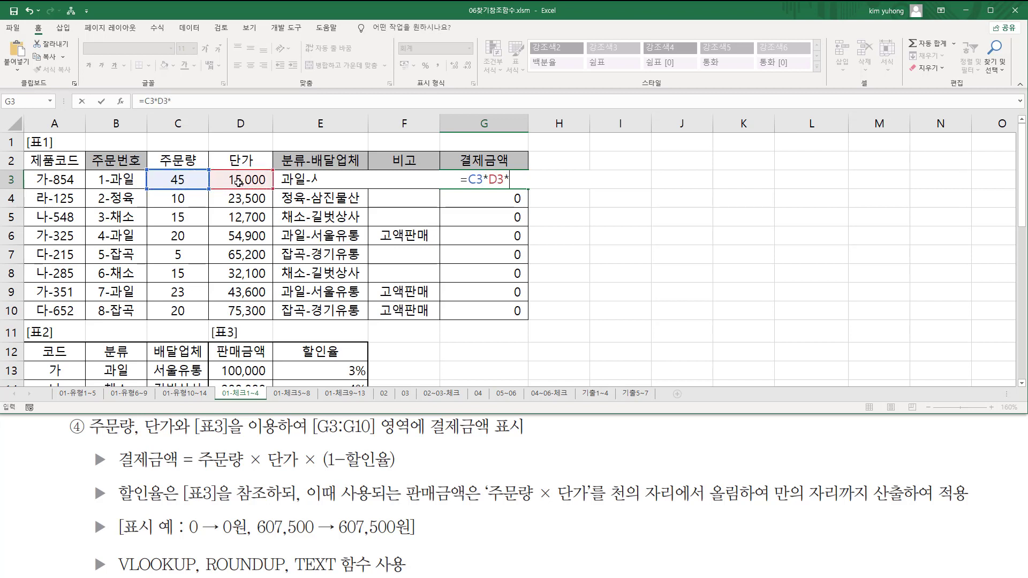
text((1-)
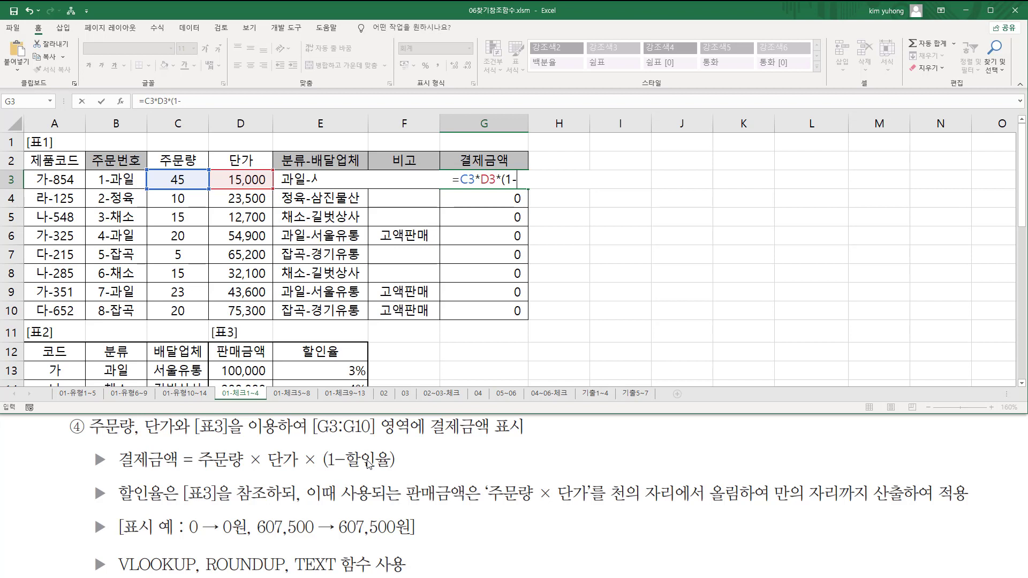
key(ctrl+v)
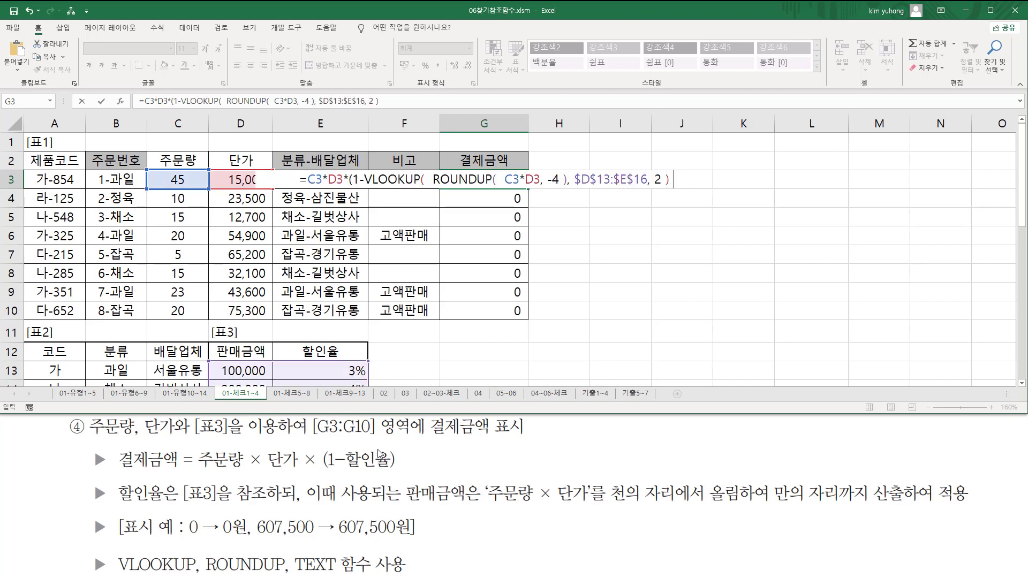
text())
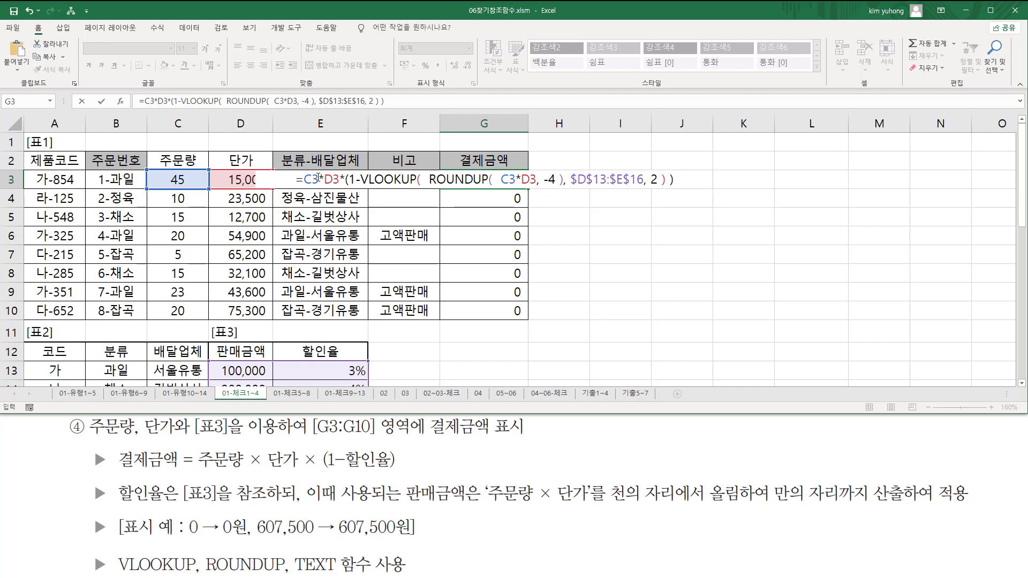
Step: Add spaces around the multiplication and subtraction operators and inside the outer parentheses of the G3 formula
click(318, 178)
click(328, 179)
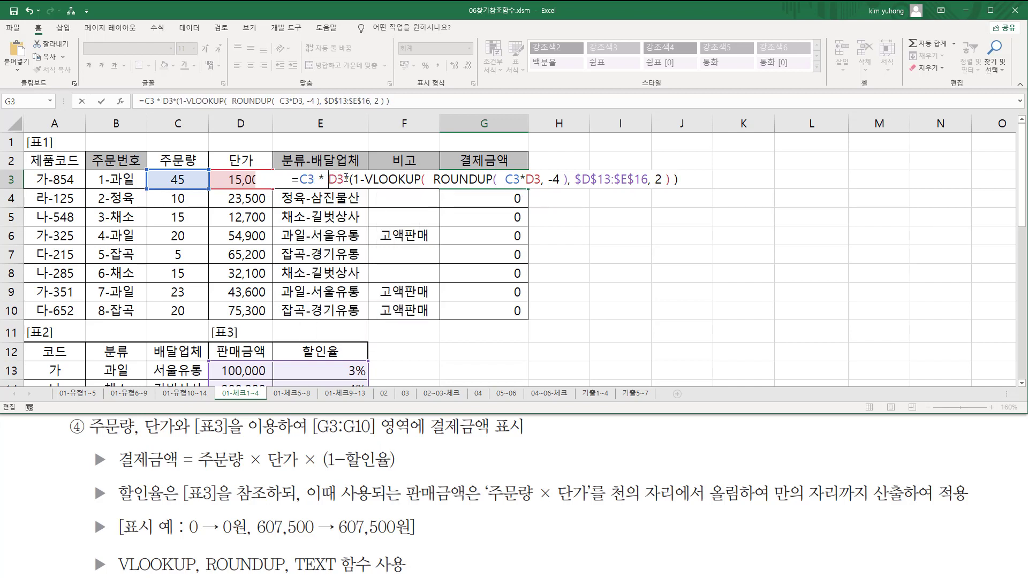
click(346, 178)
click(353, 178)
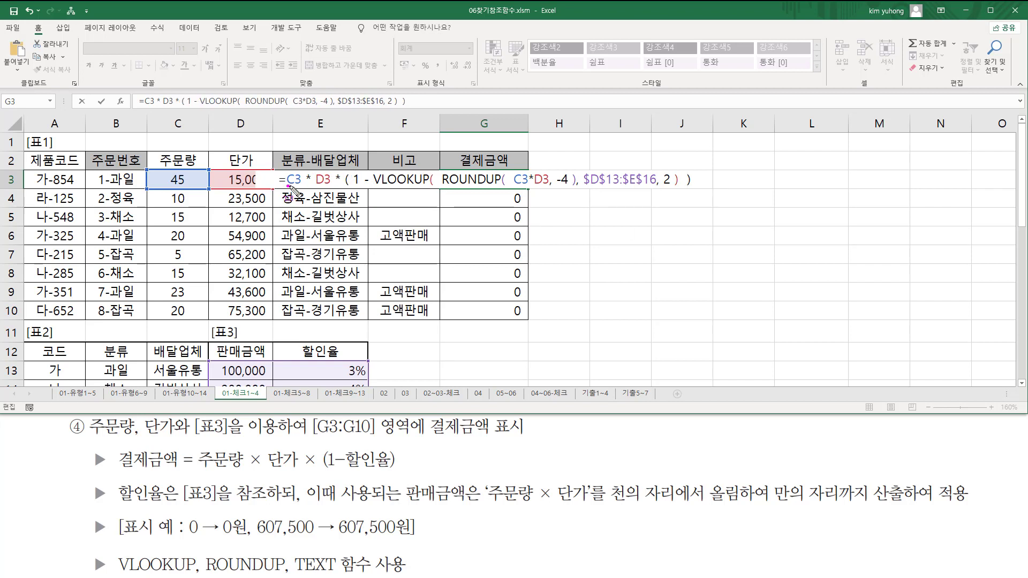
Step: Compare each term of the G3 formula with 주문량 × 단가 × (1−할인율) in the task description, including the closing parenthesis
drag(287, 185, 300, 186)
drag(203, 469, 291, 470)
drag(315, 187, 331, 187)
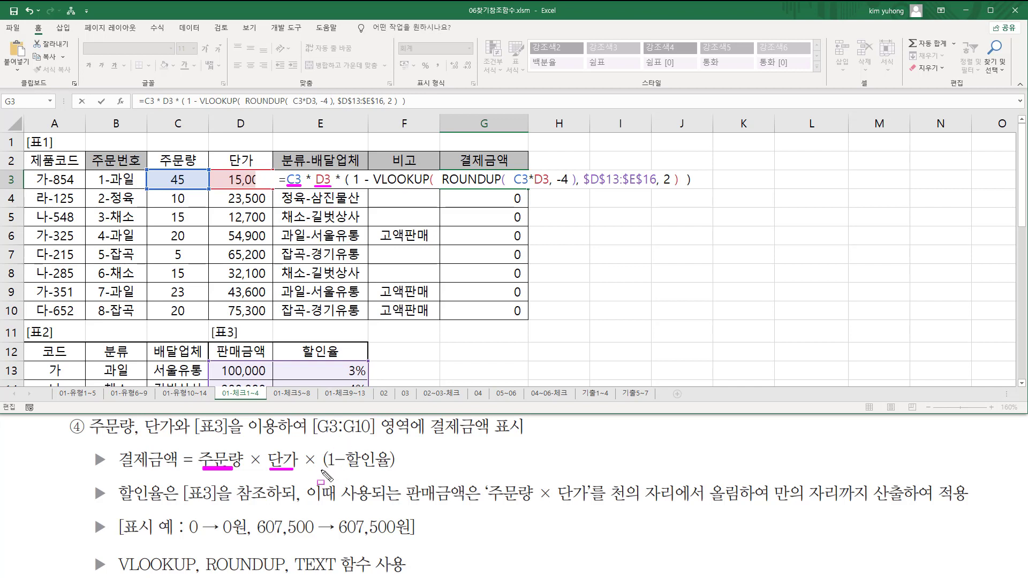
drag(321, 469, 347, 470)
drag(343, 187, 372, 187)
drag(351, 471, 386, 471)
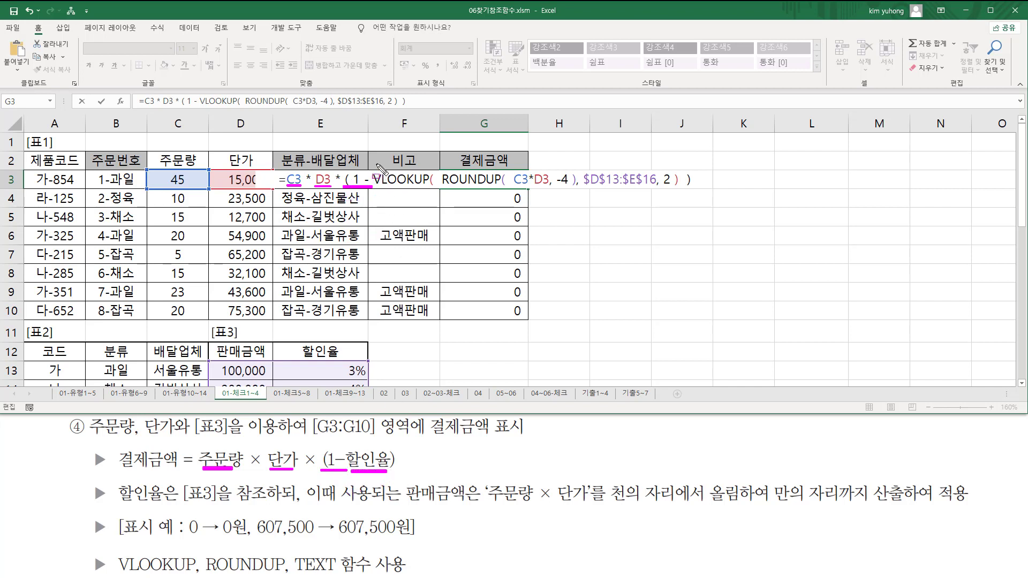
mouse_move(375, 162)
mouse_down()
mouse_move(437, 191)
mouse_move(683, 191)
mouse_up()
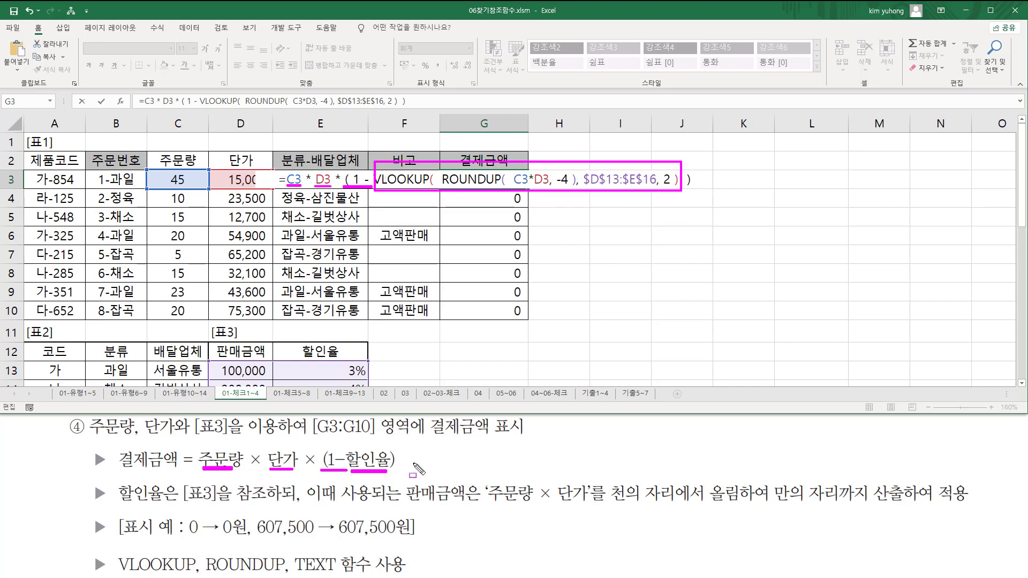
drag(390, 443, 398, 477)
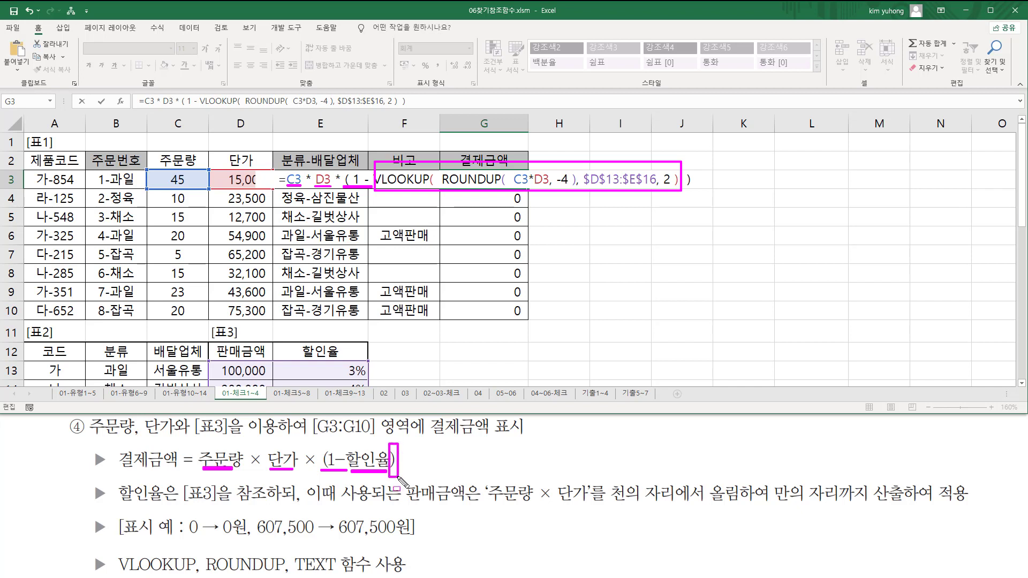
drag(681, 162, 696, 214)
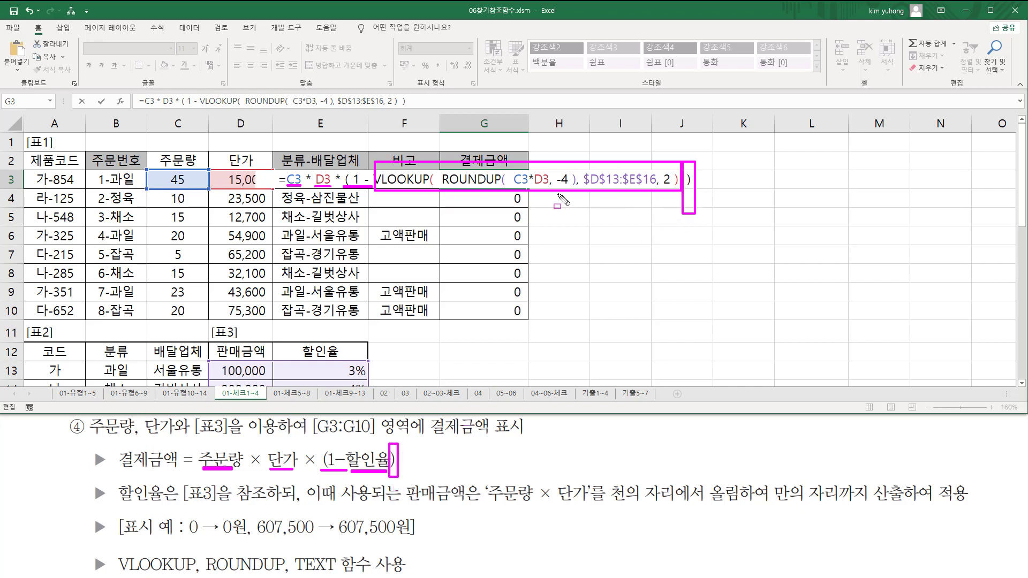
Step: Enter the discounted payment formula in G3 and select that cell again
key(Escape)
key(Return)
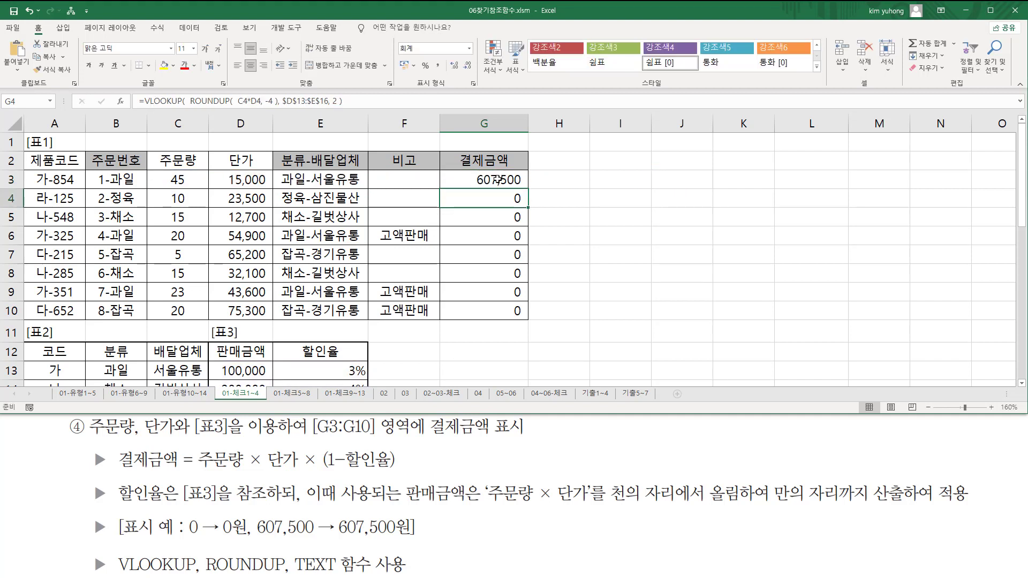
click(498, 180)
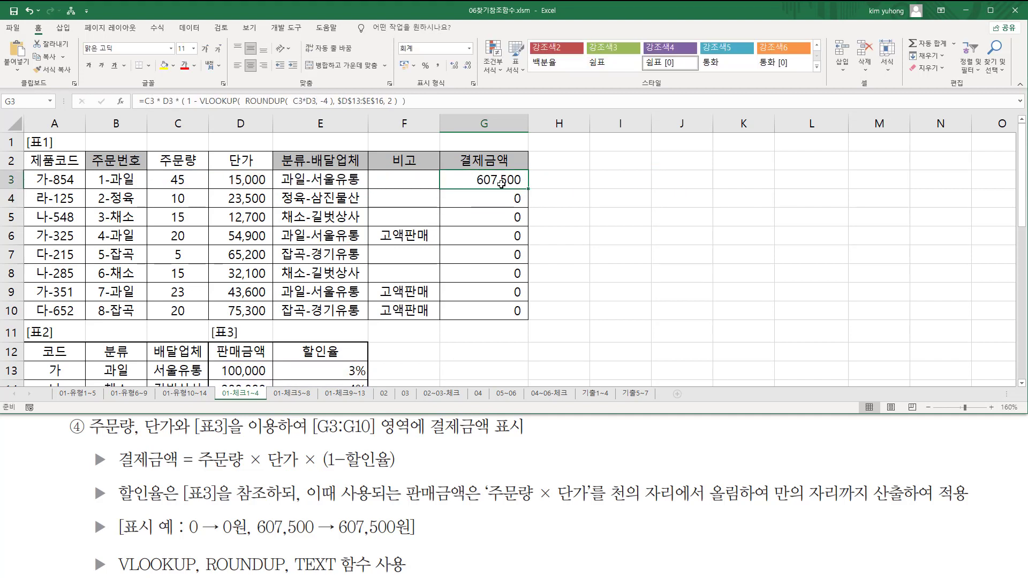
Step: Fill the G3 formula down through G10 and compare the amounts' number format with the 원 display example and the TEXT requirement
drag(529, 190, 530, 320)
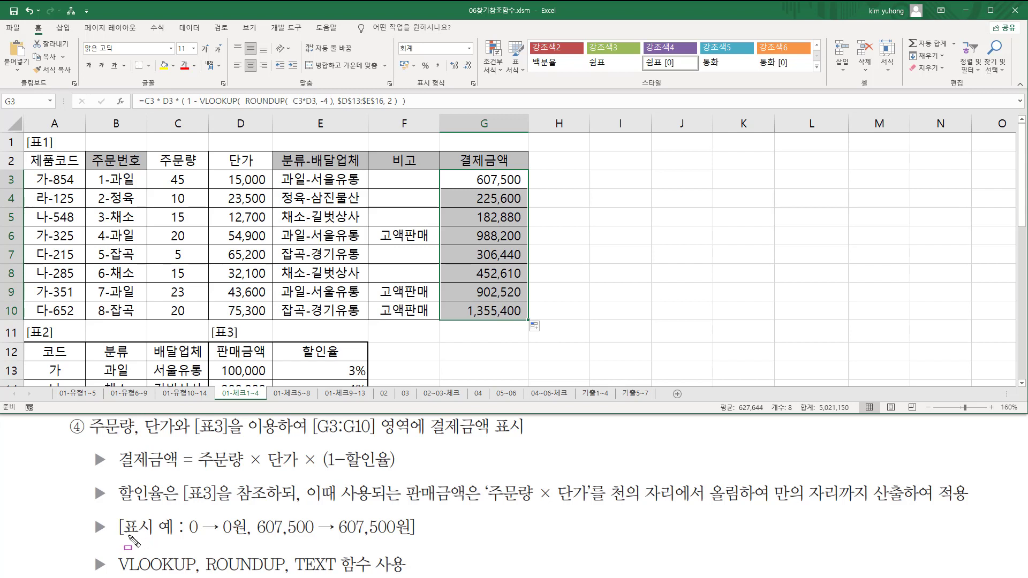
drag(122, 536, 410, 539)
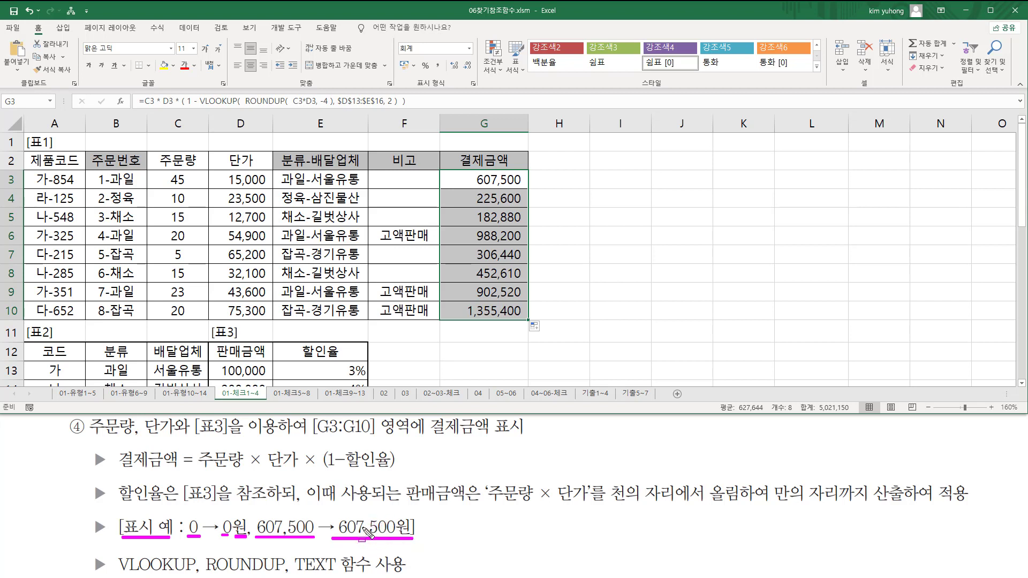
drag(361, 529, 372, 540)
mouse_move(498, 178)
mouse_down()
mouse_move(502, 339)
mouse_move(502, 329)
mouse_up()
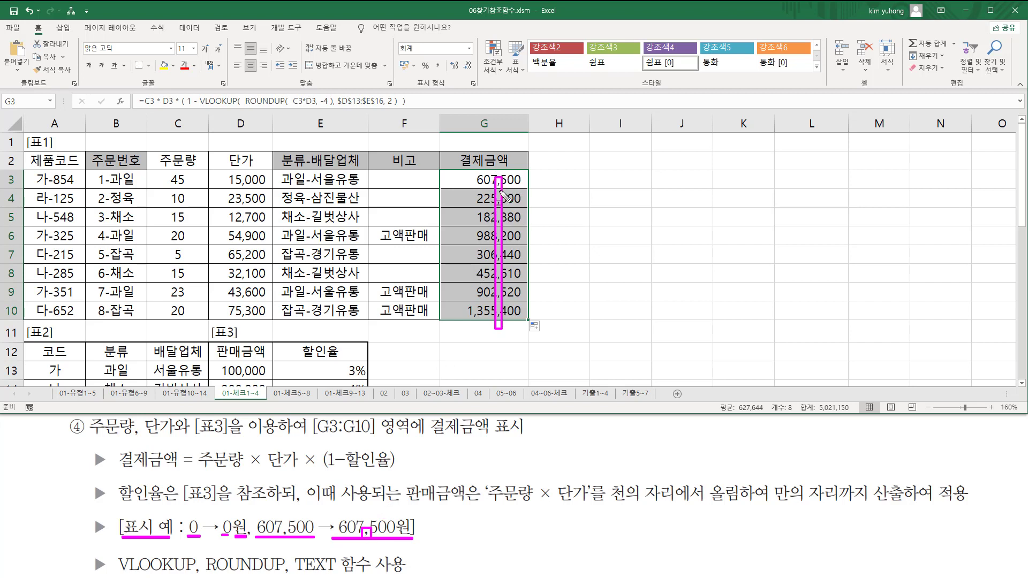
drag(470, 311, 479, 320)
drag(296, 575, 339, 554)
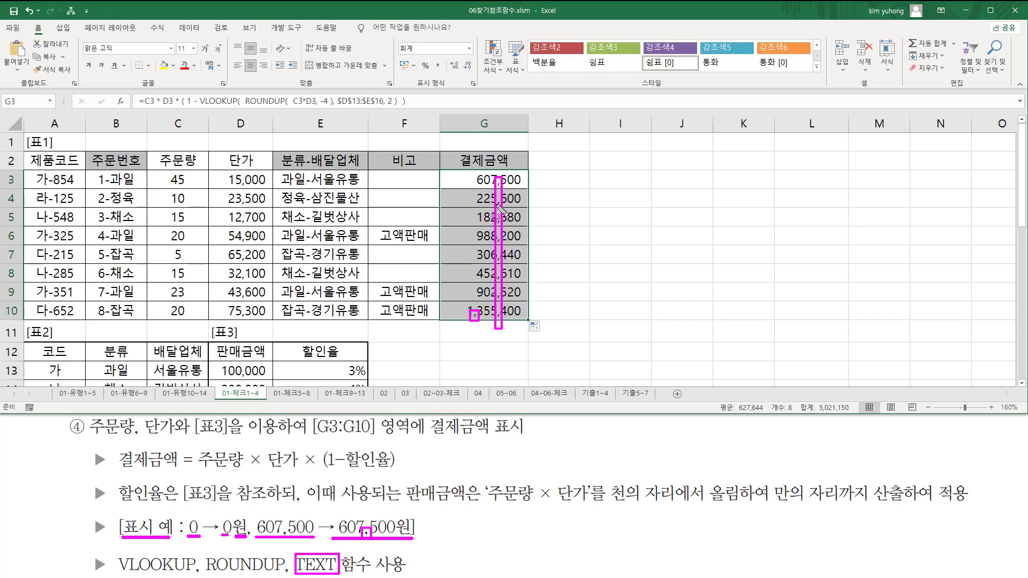
key(Escape)
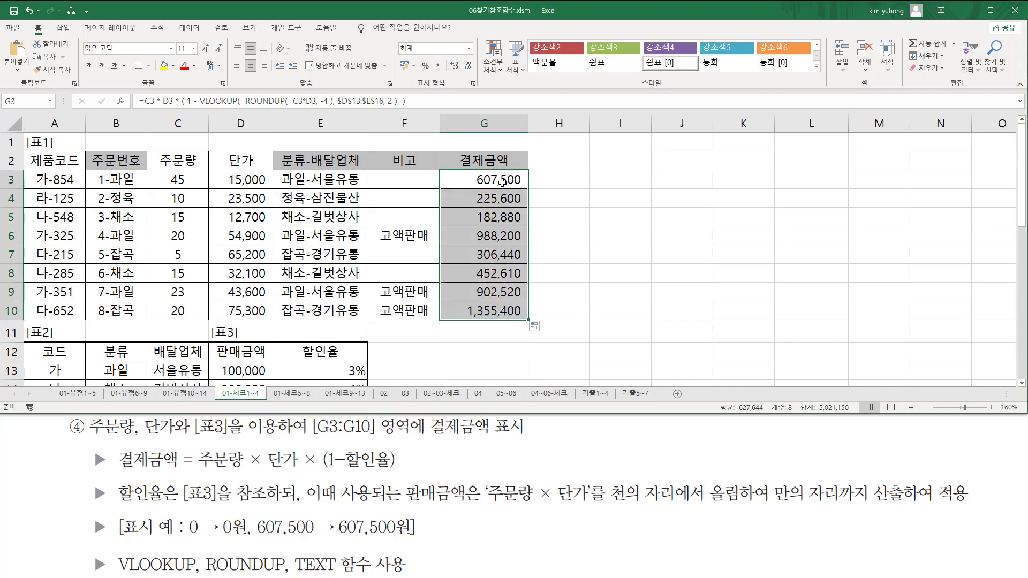
Step: Wrap the whole G3 payment calculation in a TEXT function as its value argument, followed by a comma
click(490, 179)
double_click(489, 178)
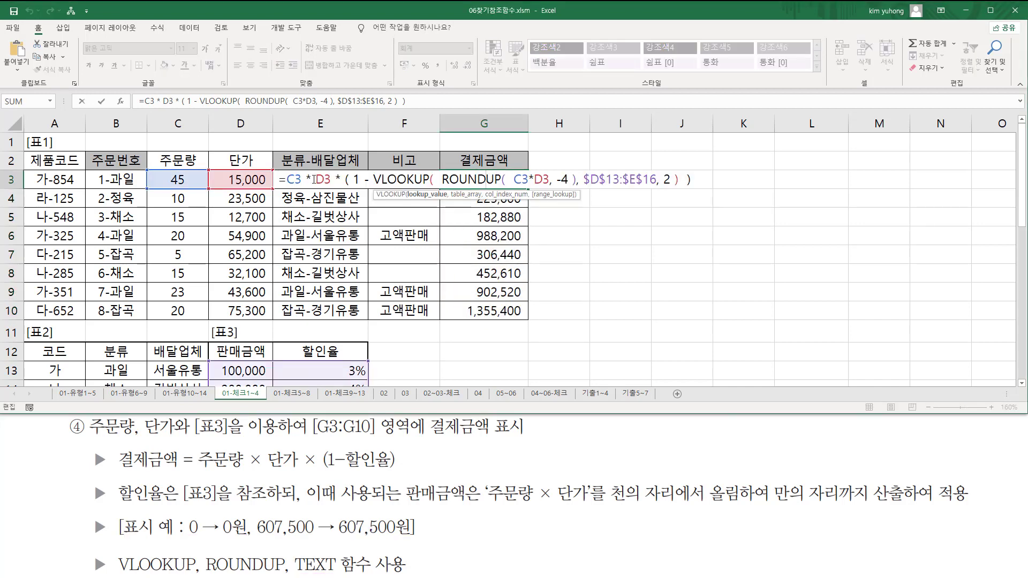
click(289, 180)
text(TEXT()
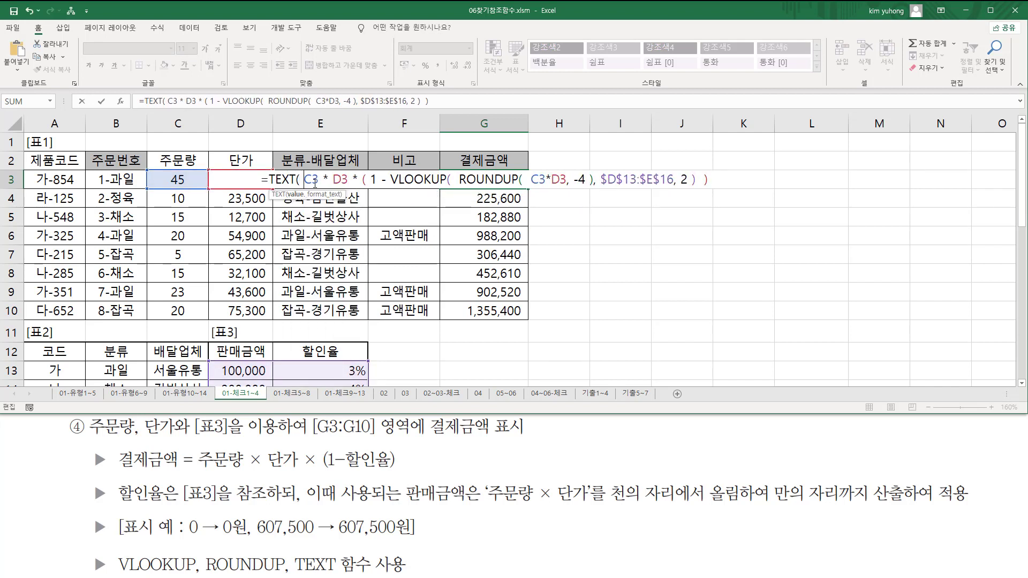
key(shift+End)
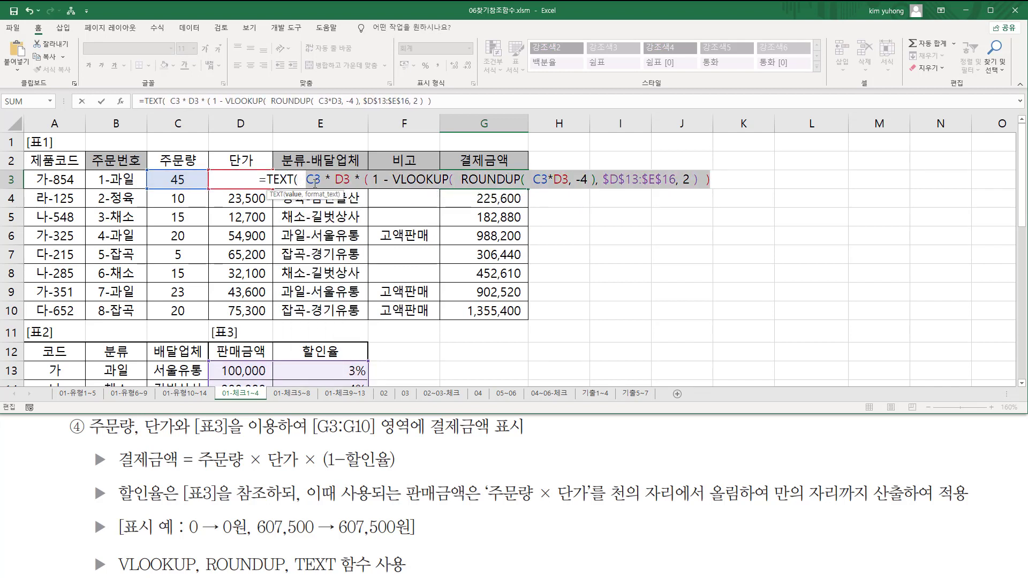
key(End)
text(,)
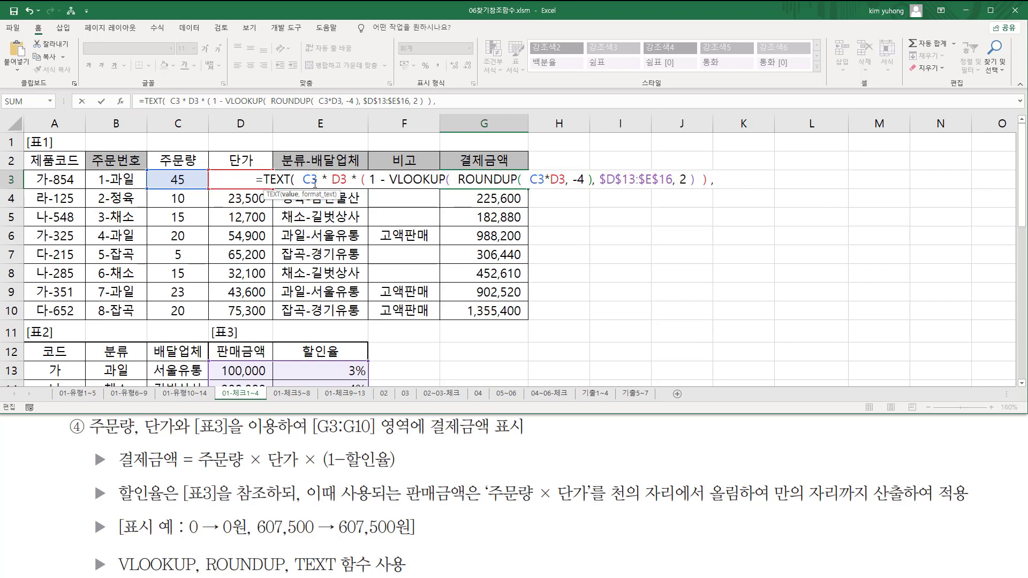
Step: Complete the TEXT function in G3 with the format "#,##0원" and its closing parenthesis, and review both arguments
text( ")
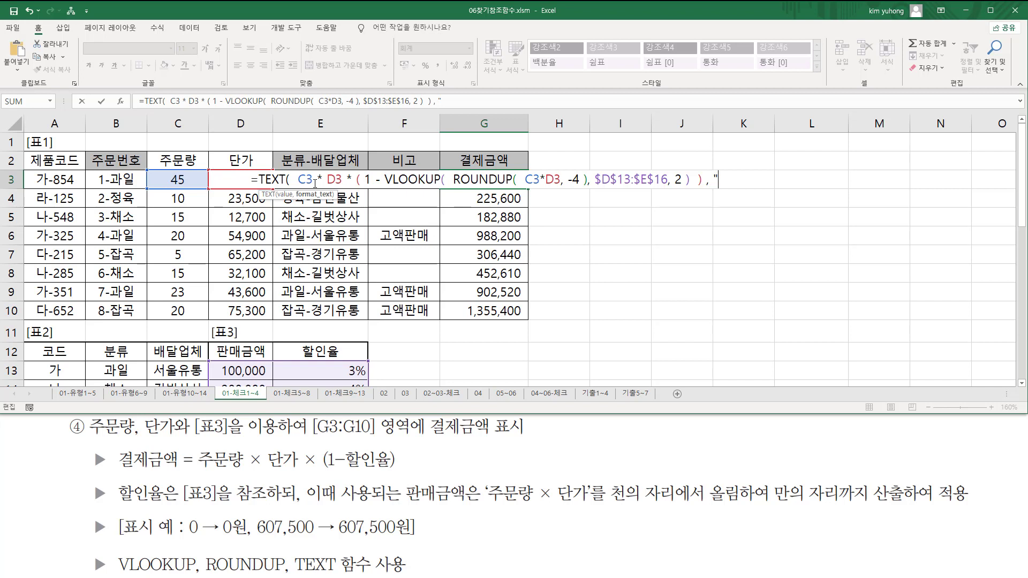
text(#,##0)
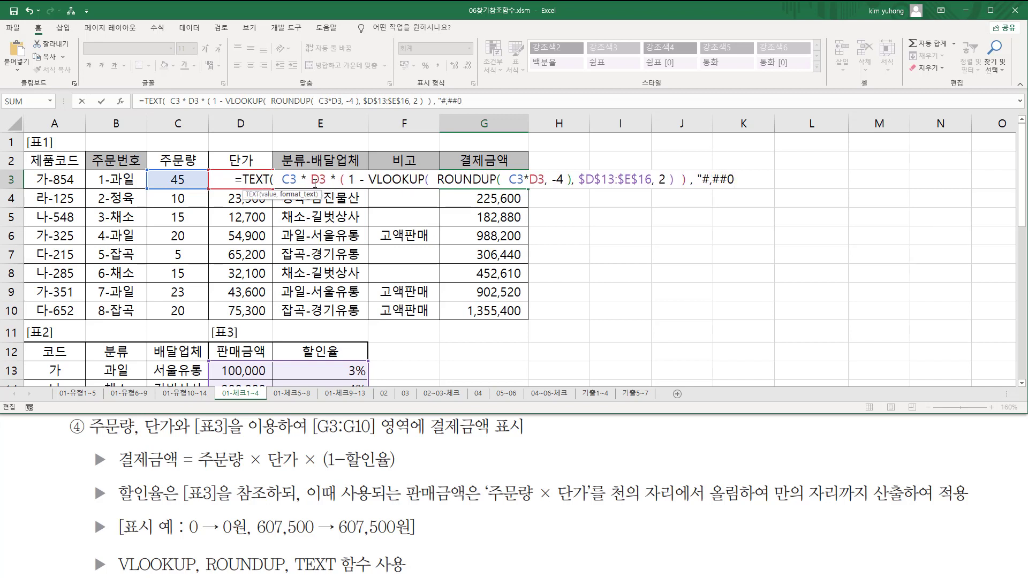
text(원)
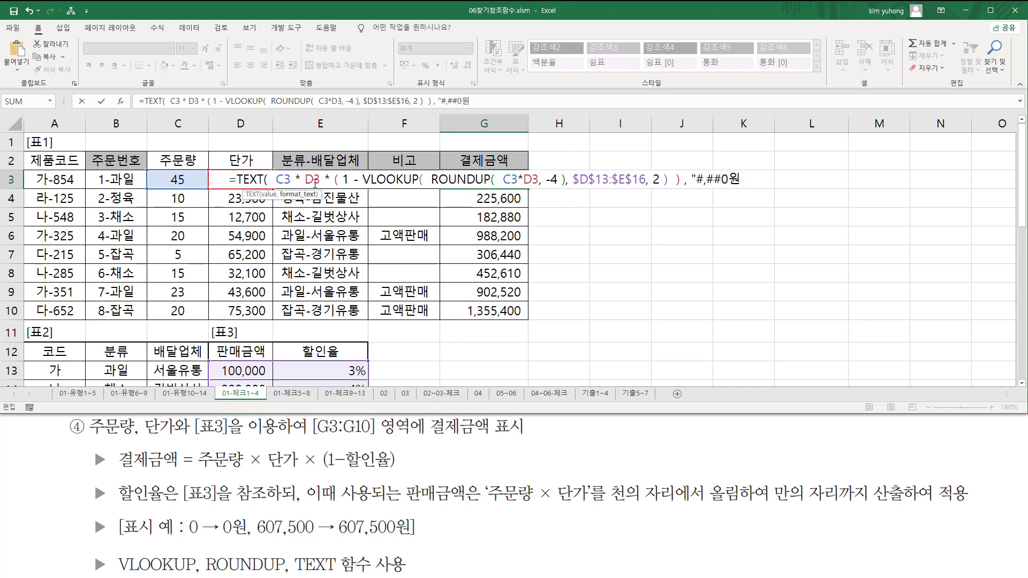
text(")
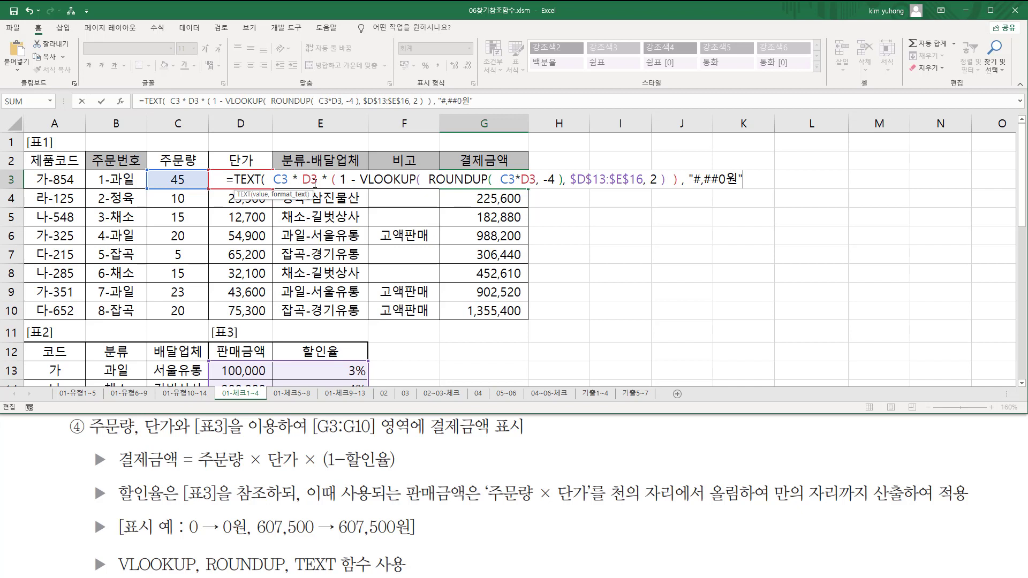
text( ))
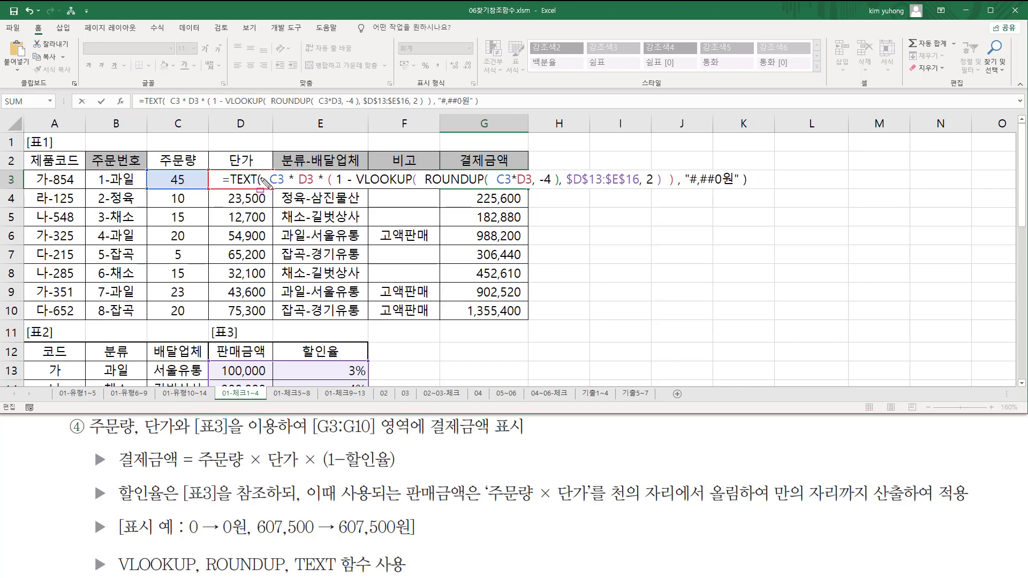
mouse_move(270, 167)
mouse_down()
mouse_move(463, 199)
mouse_move(685, 201)
mouse_move(693, 186)
mouse_move(737, 188)
mouse_up()
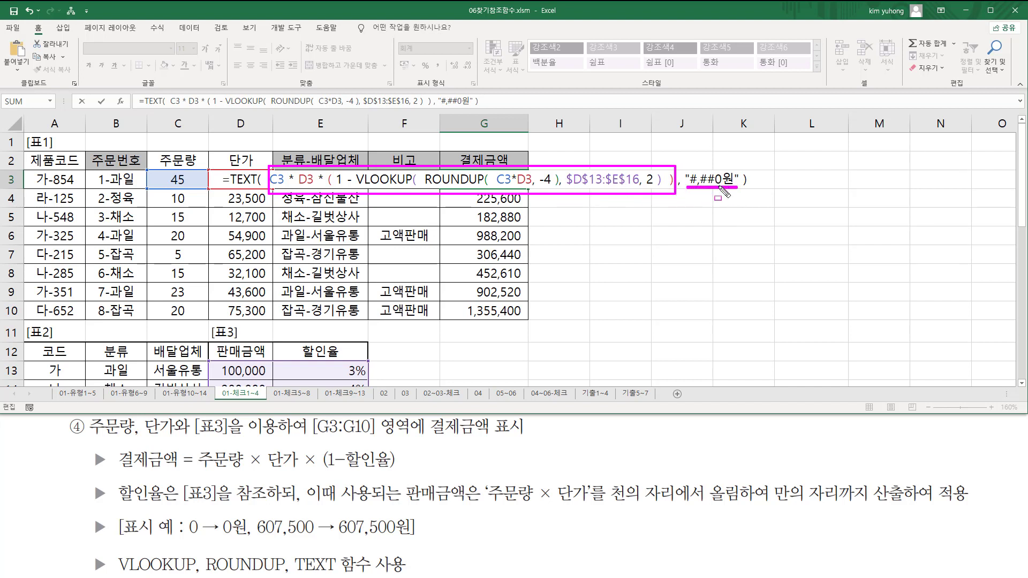
key(Escape)
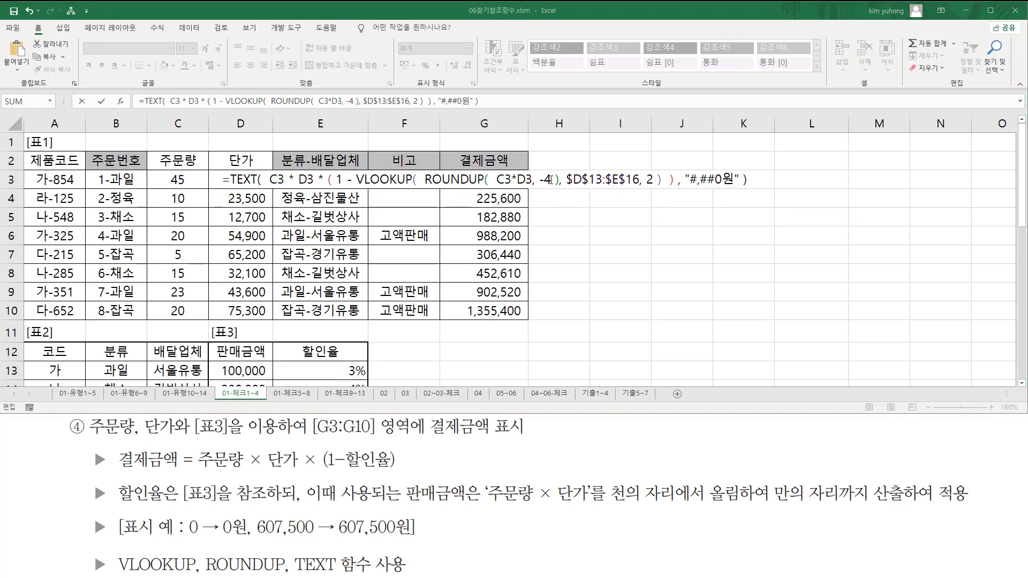
Step: Enter the TEXT formula in G3 and fill it down through G10
key(Return)
click(497, 178)
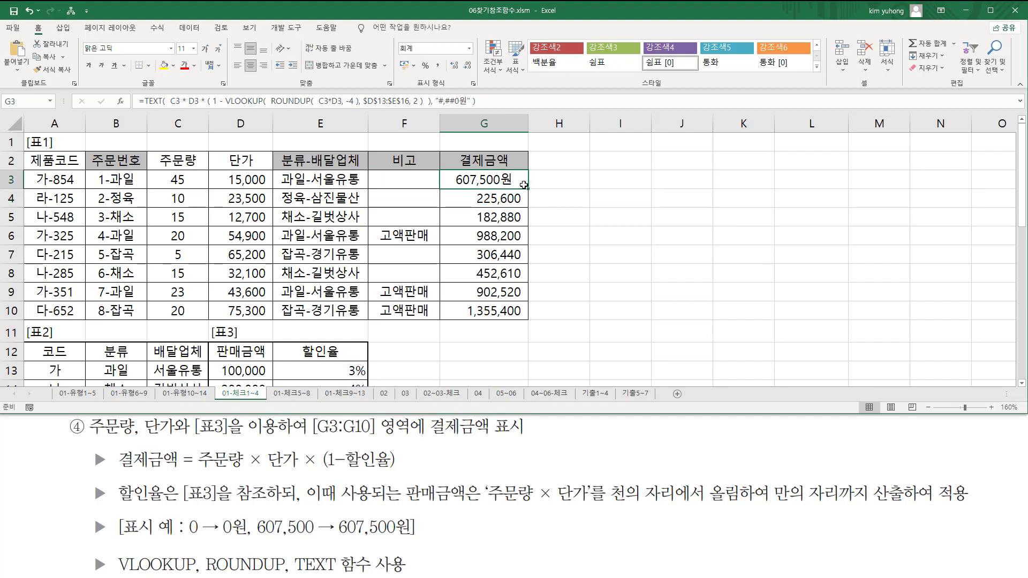
drag(531, 189, 525, 320)
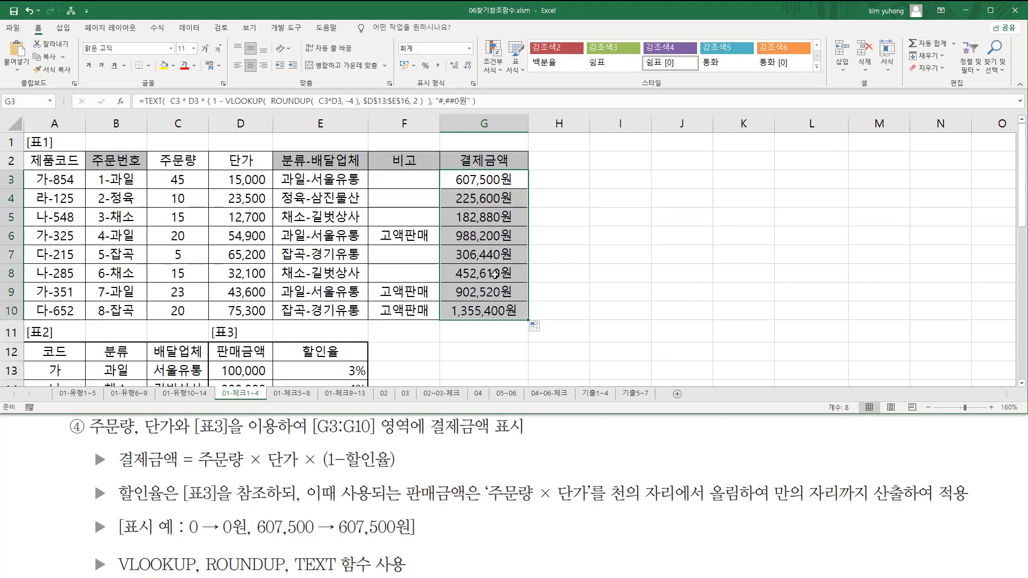
Step: Record the finished G3 formula in F12 as apostrophe-prefixed text, shown in red
click(399, 357)
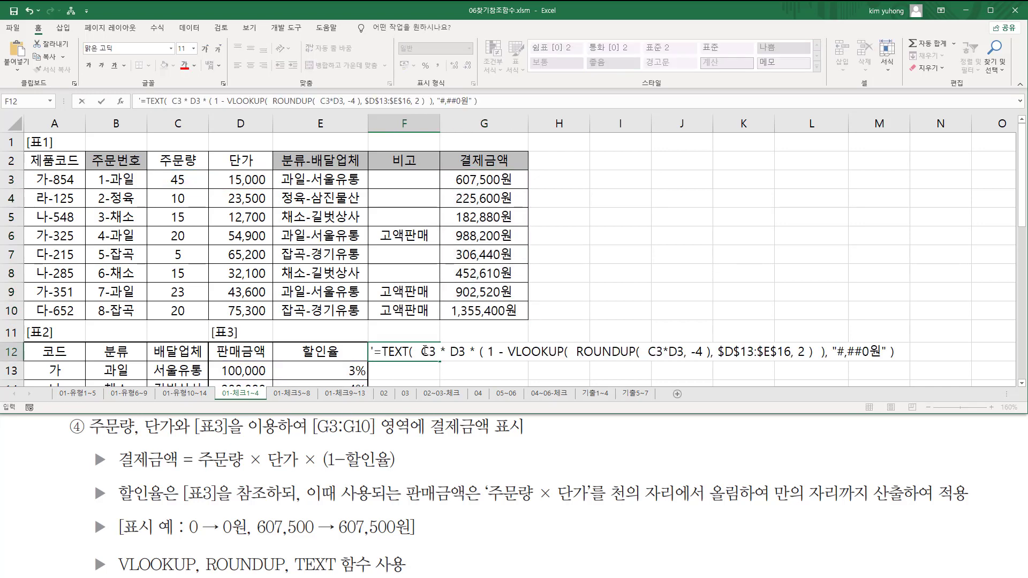
key(Return)
click(423, 351)
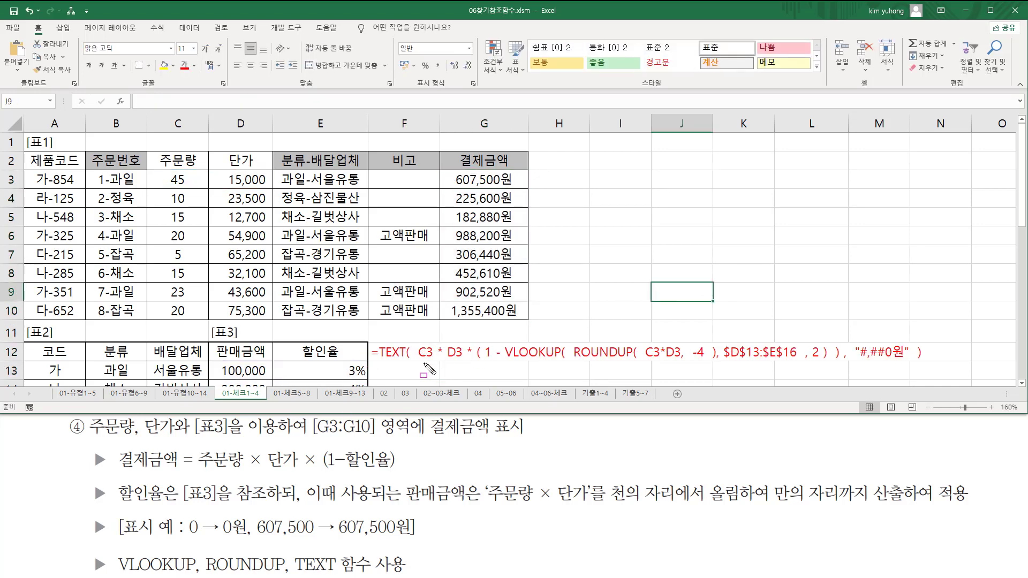
Step: Compare the F12 formula's C3 * D3 * ( 1 - VLOOKUP ) terms and closing parenthesis with 주문량 × 단가 × (1−할인율) in the task
mouse_move(419, 362)
mouse_down()
mouse_move(474, 362)
mouse_move(490, 349)
mouse_move(504, 370)
mouse_up()
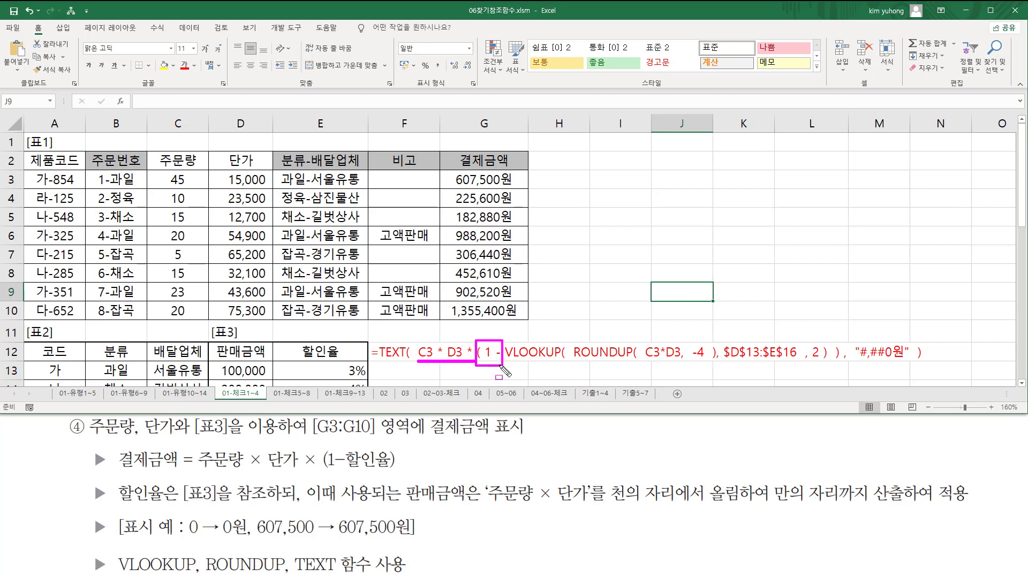
mouse_move(191, 472)
mouse_down()
mouse_move(336, 470)
mouse_move(321, 464)
mouse_move(344, 474)
mouse_move(344, 446)
mouse_up()
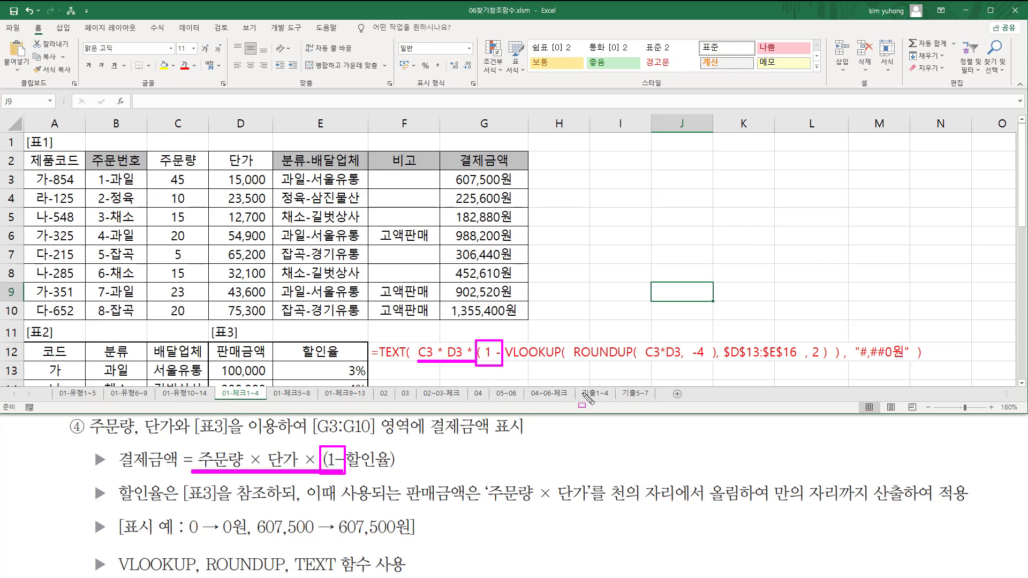
drag(505, 362, 825, 363)
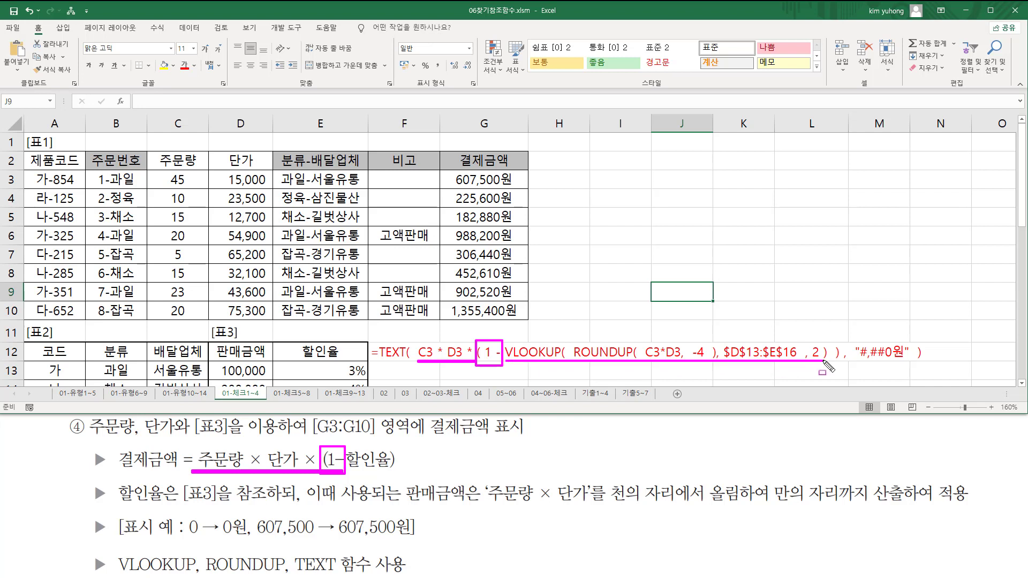
drag(347, 471, 388, 472)
drag(389, 444, 399, 475)
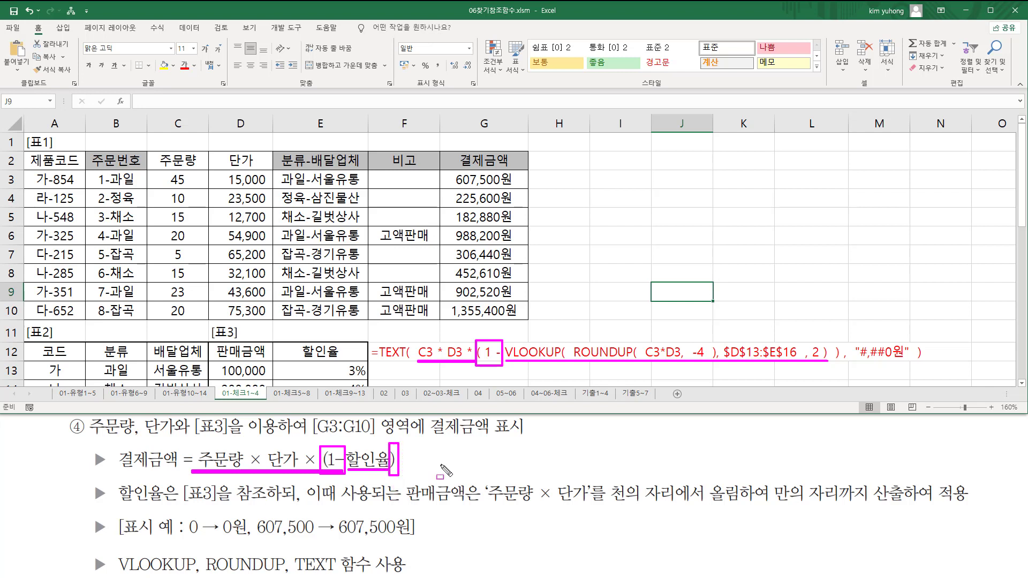
drag(835, 340, 843, 369)
key(Escape)
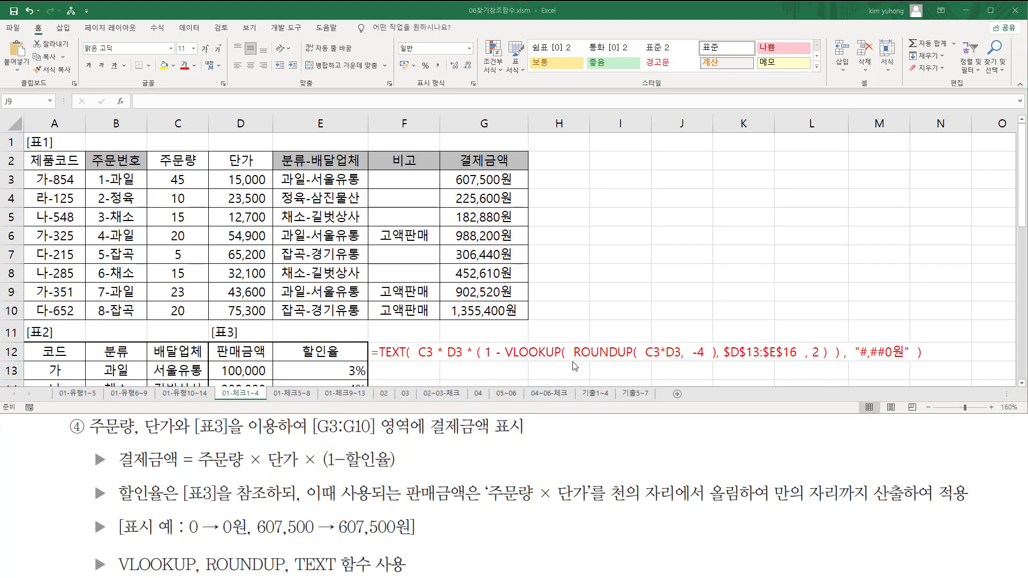
Step: Examine how ROUNDUP( C3*D3, -4 ) follows the 판매금액 rounding rule and how VLOOKUP takes the 할인율 from [표3]
key(ctrl+2)
mouse_move(406, 479)
mouse_down()
mouse_move(417, 500)
mouse_move(468, 509)
mouse_up()
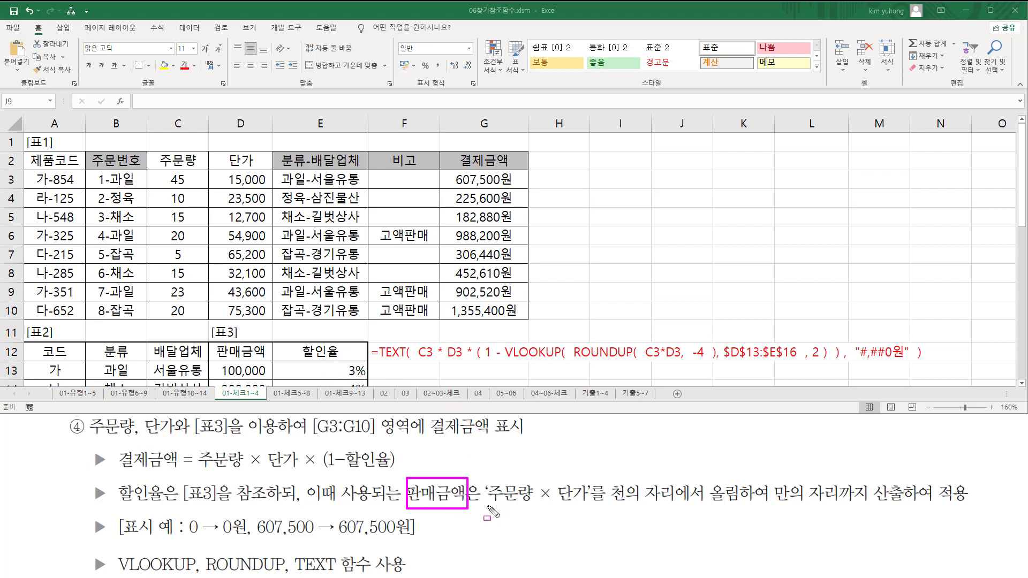
drag(488, 506, 589, 506)
drag(646, 359, 681, 359)
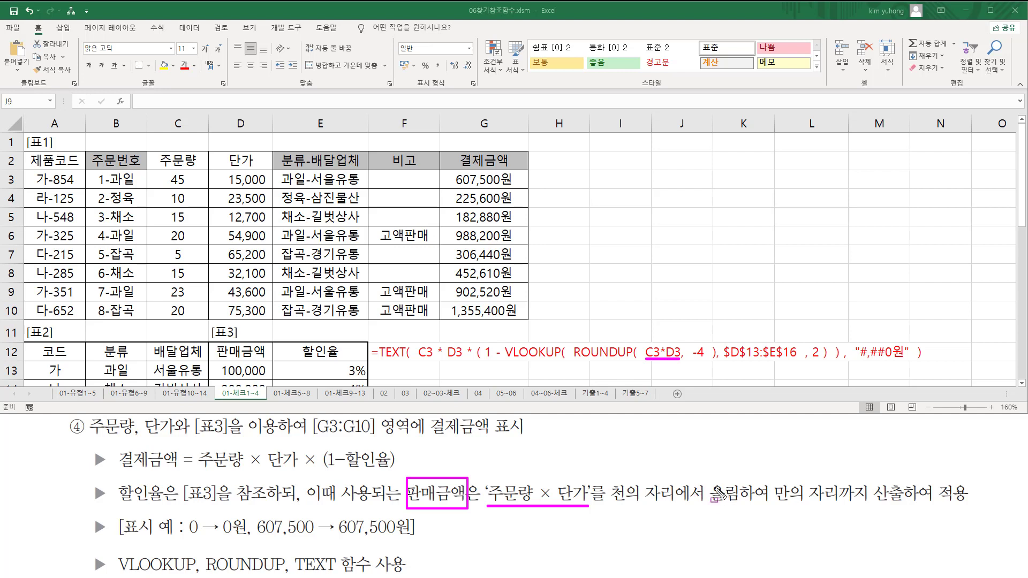
drag(610, 505, 906, 510)
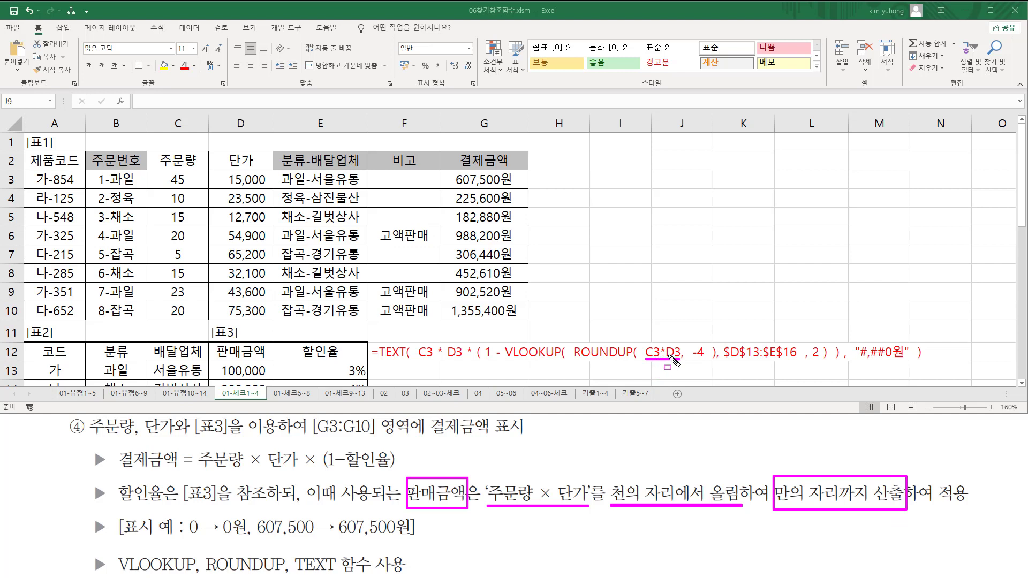
mouse_move(572, 330)
mouse_down()
mouse_move(621, 375)
mouse_move(715, 371)
mouse_move(706, 360)
mouse_up()
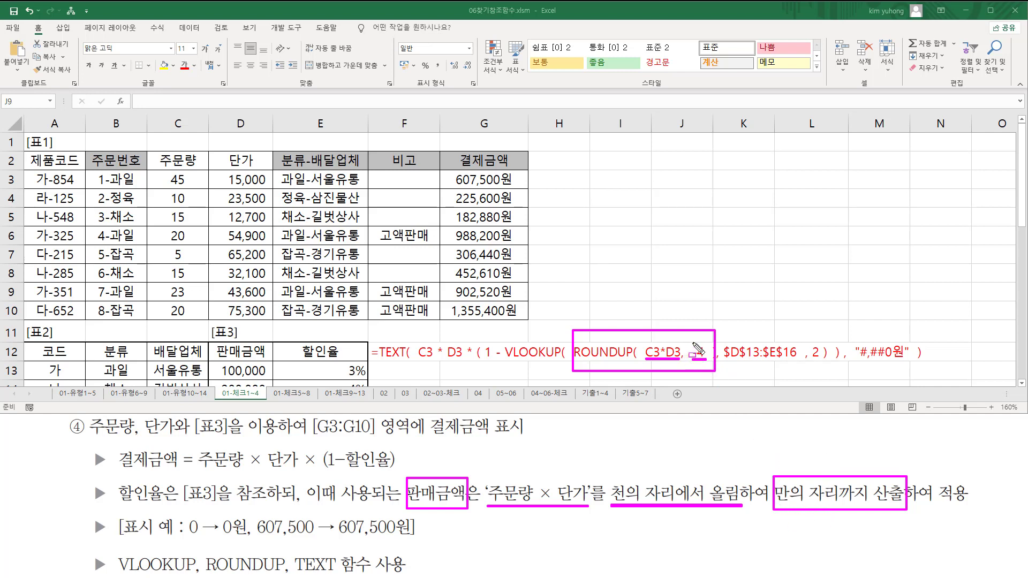
drag(691, 337, 707, 364)
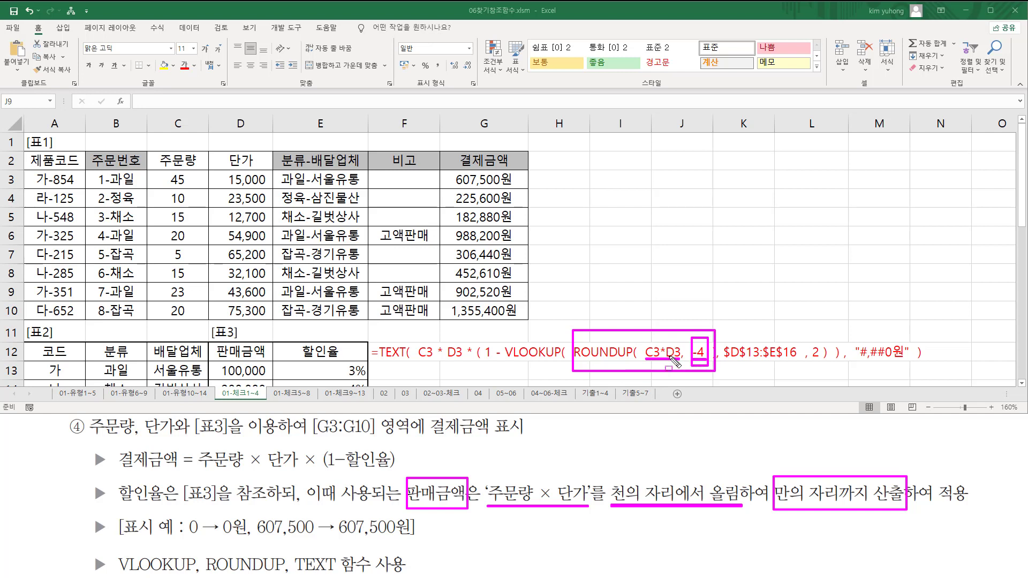
drag(215, 376, 261, 376)
drag(337, 362, 367, 381)
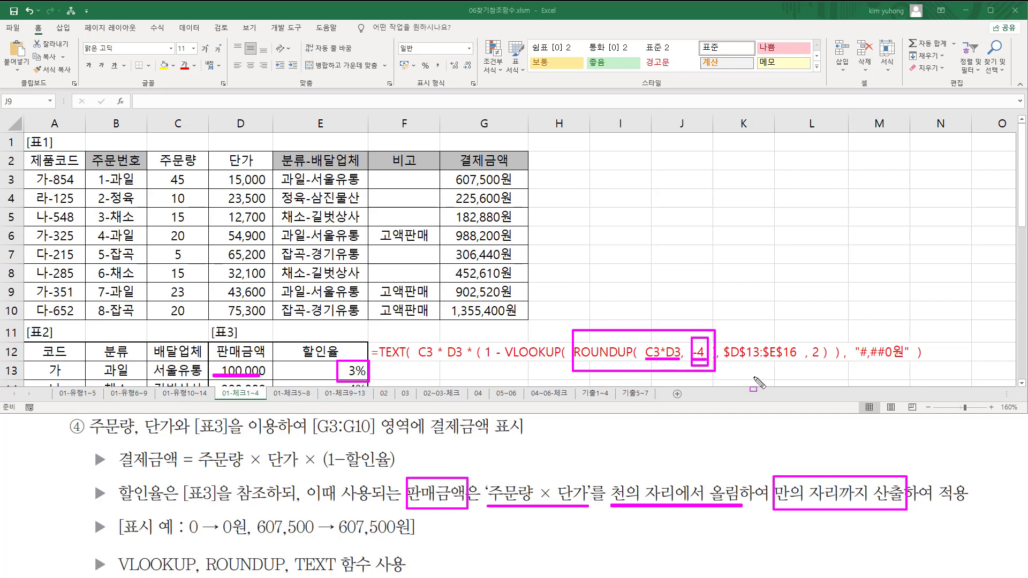
mouse_move(505, 329)
mouse_down()
mouse_move(518, 378)
mouse_move(846, 383)
mouse_move(833, 378)
mouse_up()
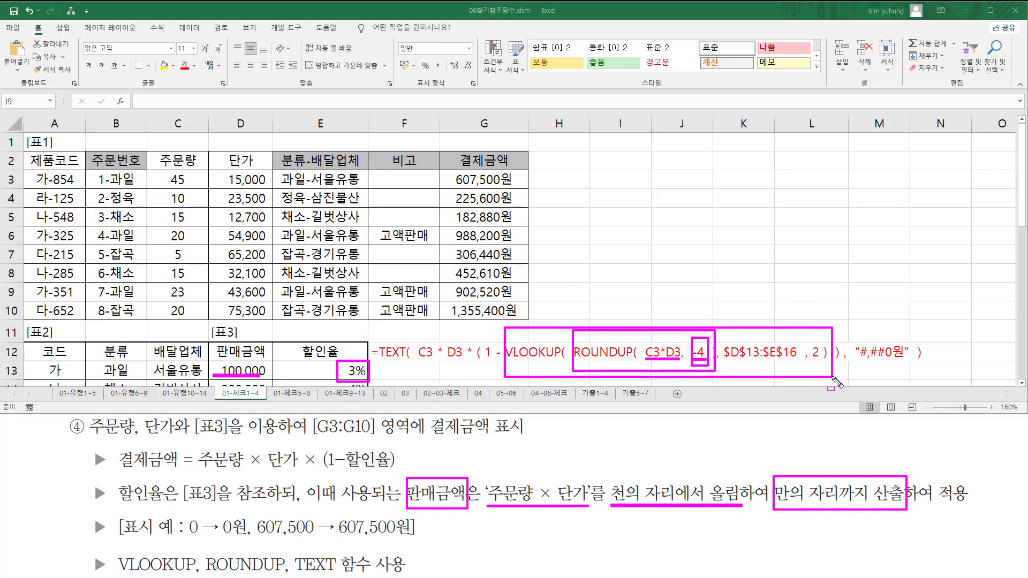
key(Escape)
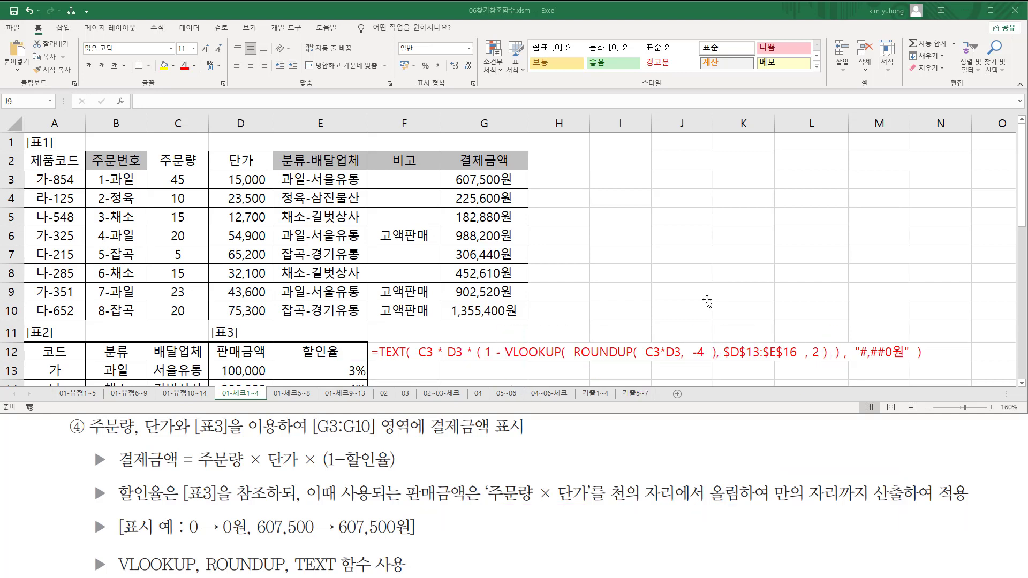